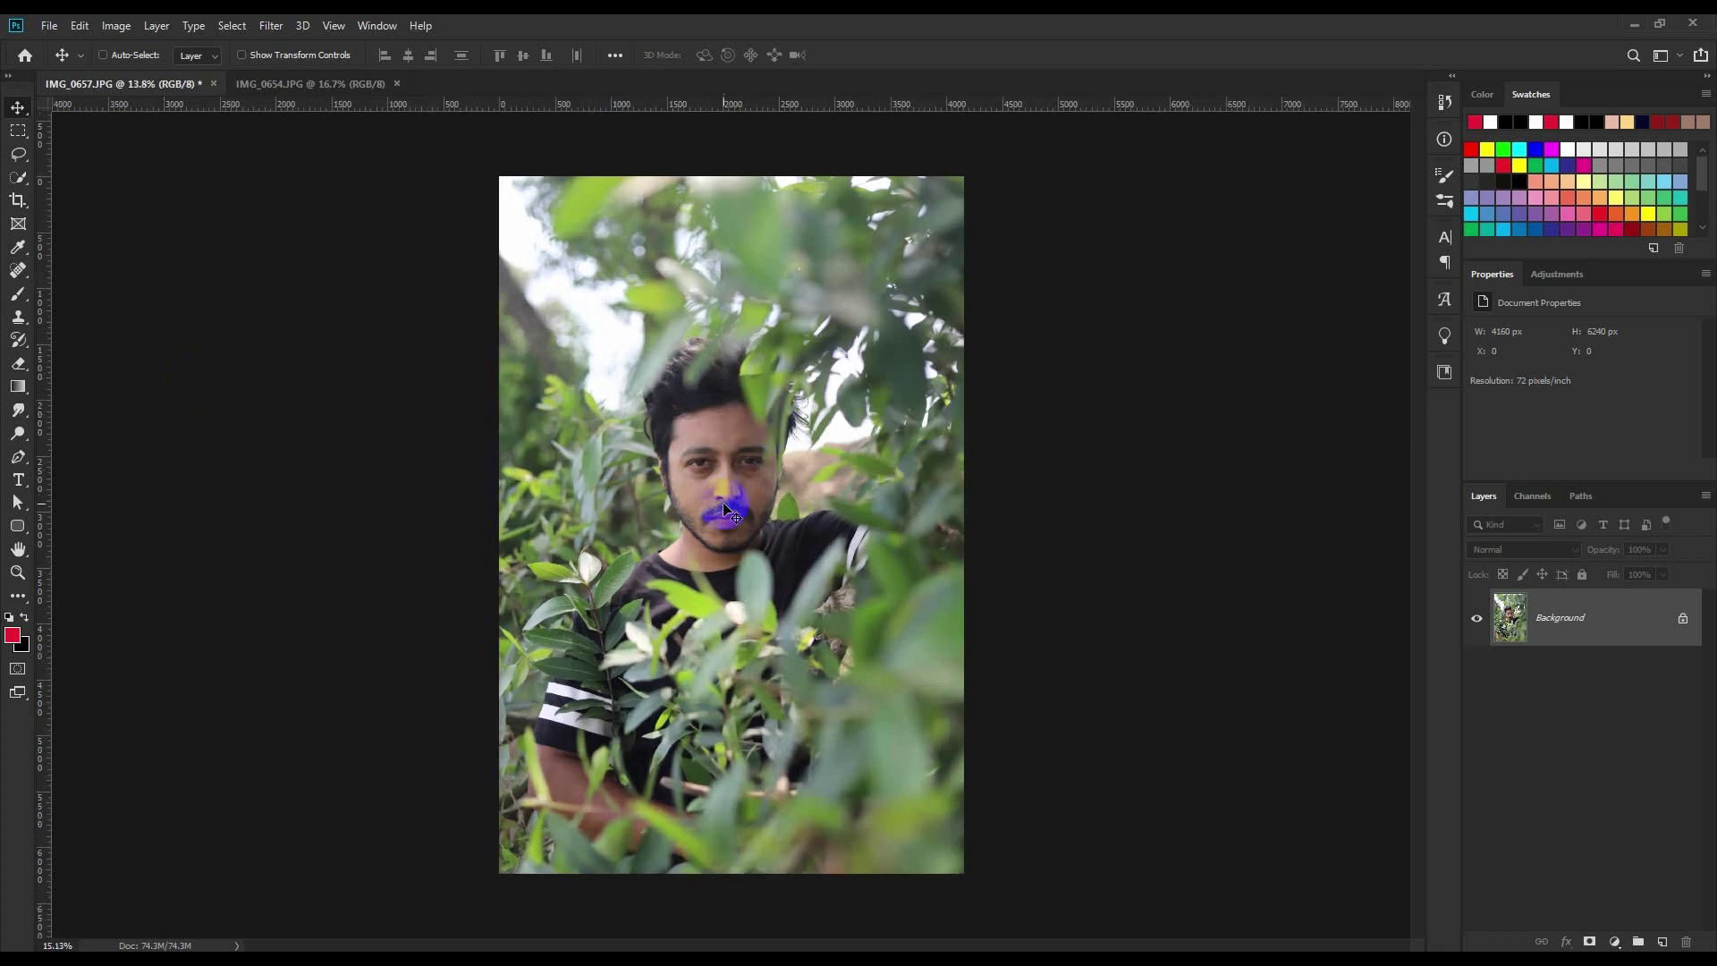
- Zoom into the man's face and pick the Spot Healing Brush in Content-Aware mode
scroll(729, 505, up, 5)
scroll(732, 368, up, 2)
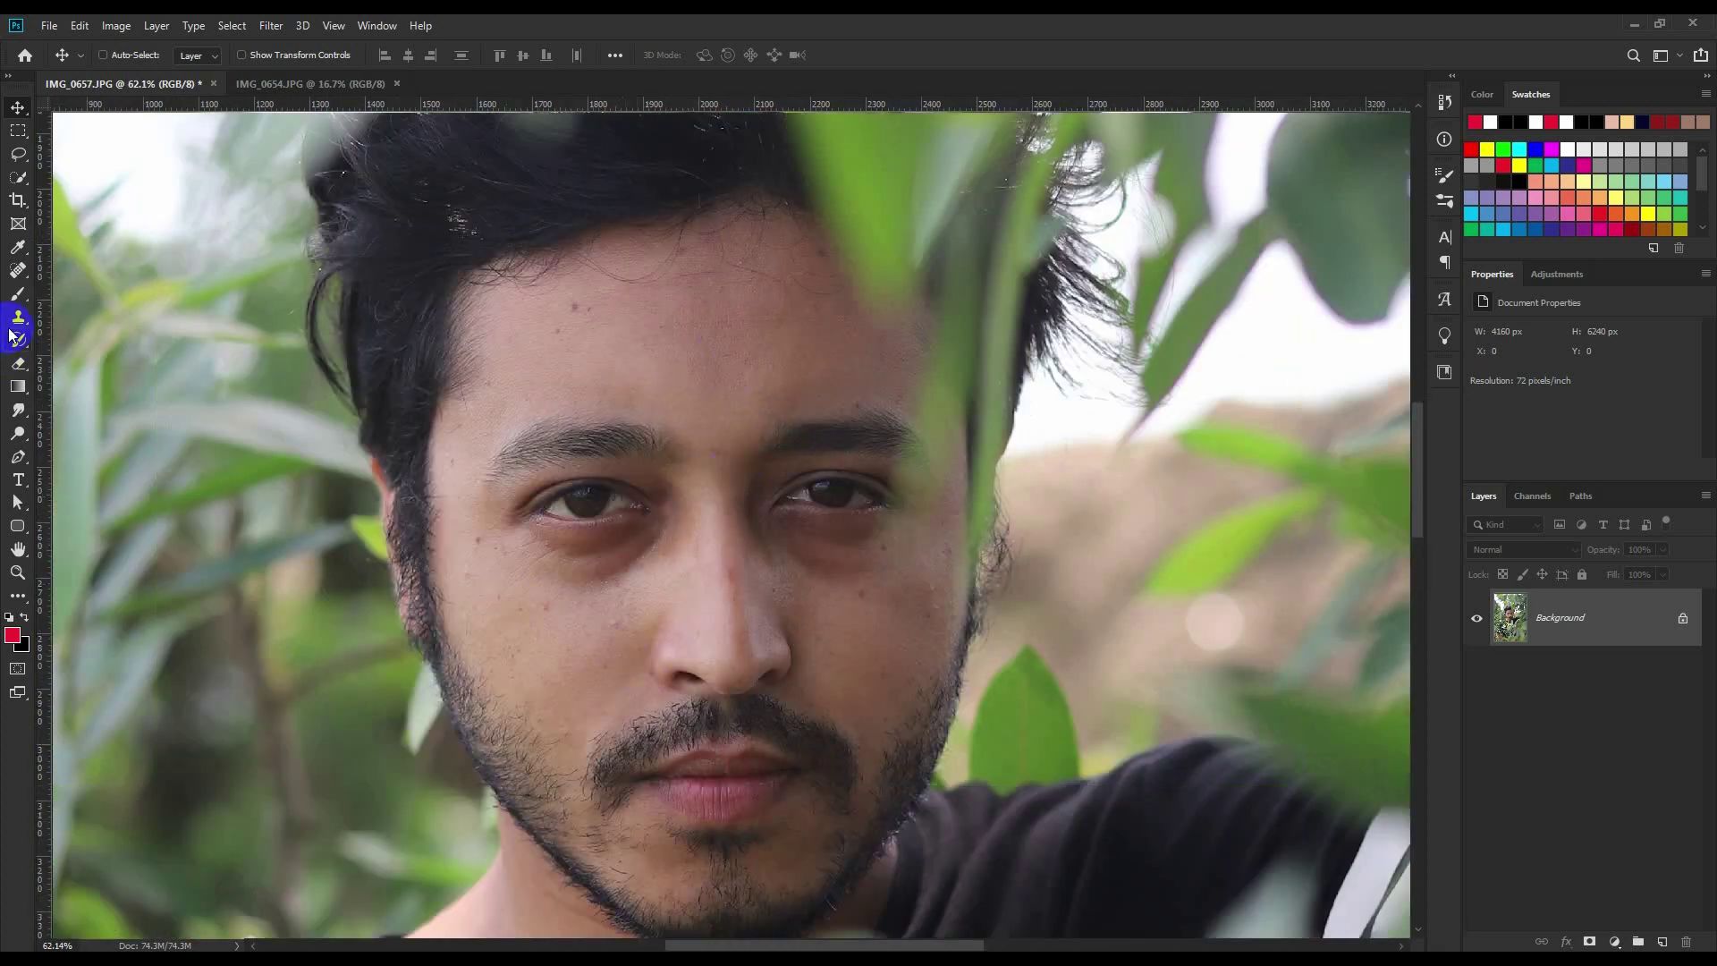
click(31, 271)
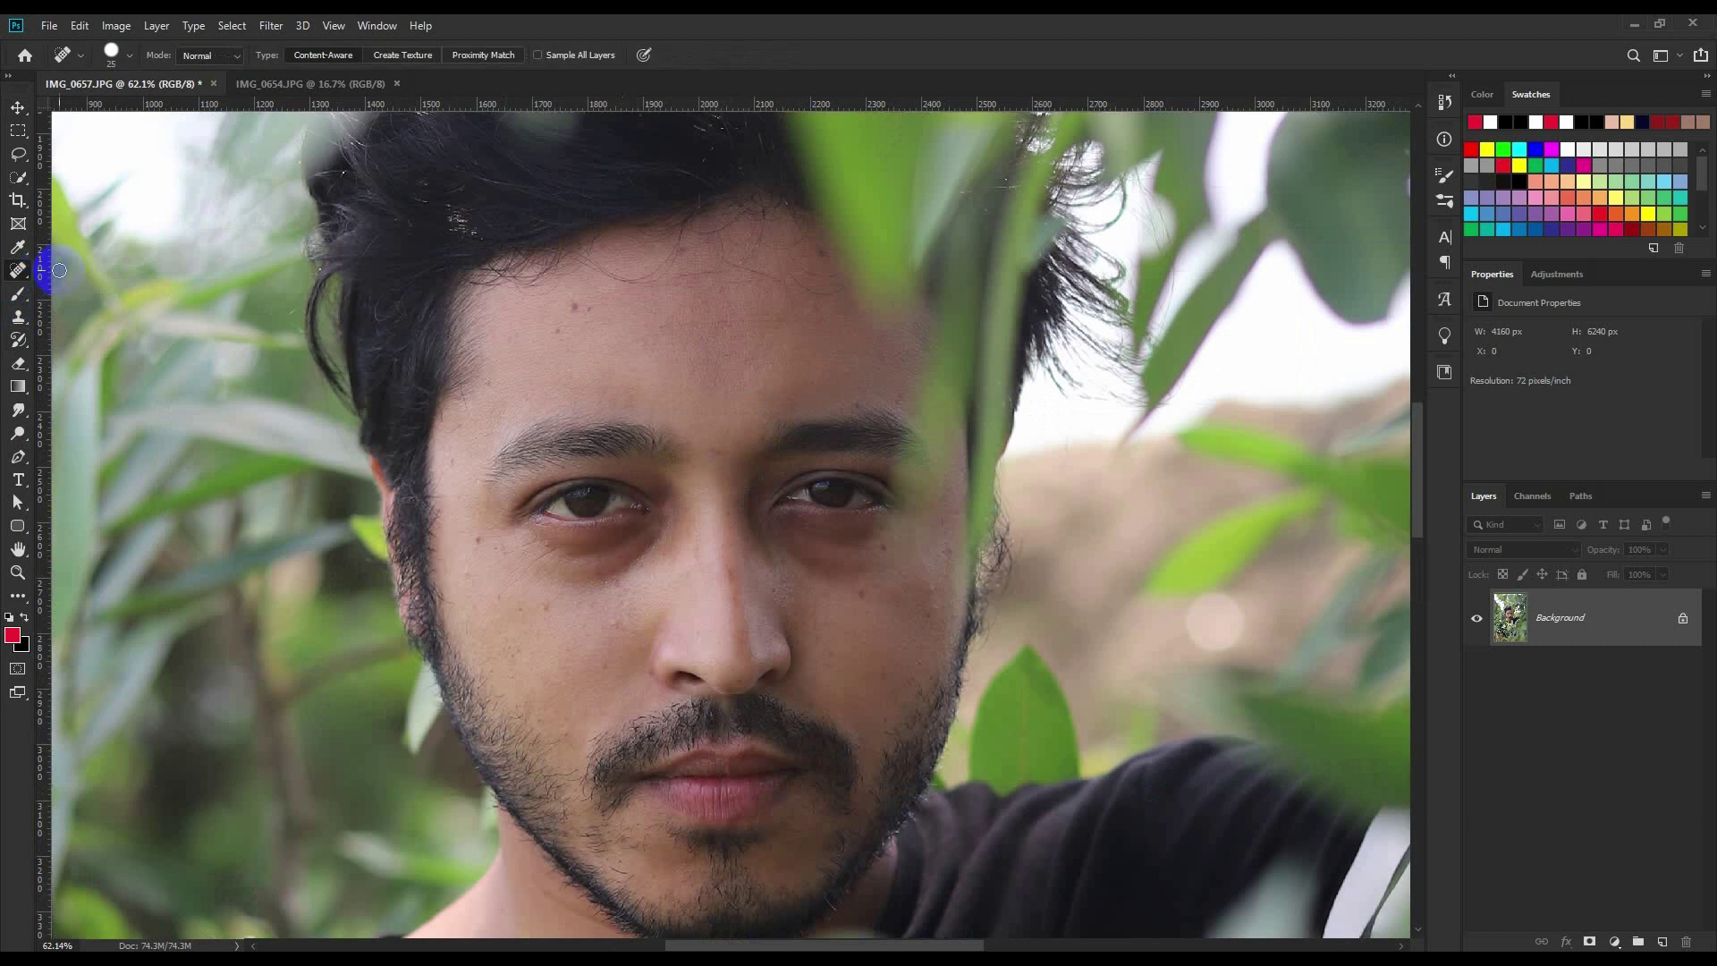
right_click(30, 270)
click(116, 269)
scroll(816, 629, down, 5)
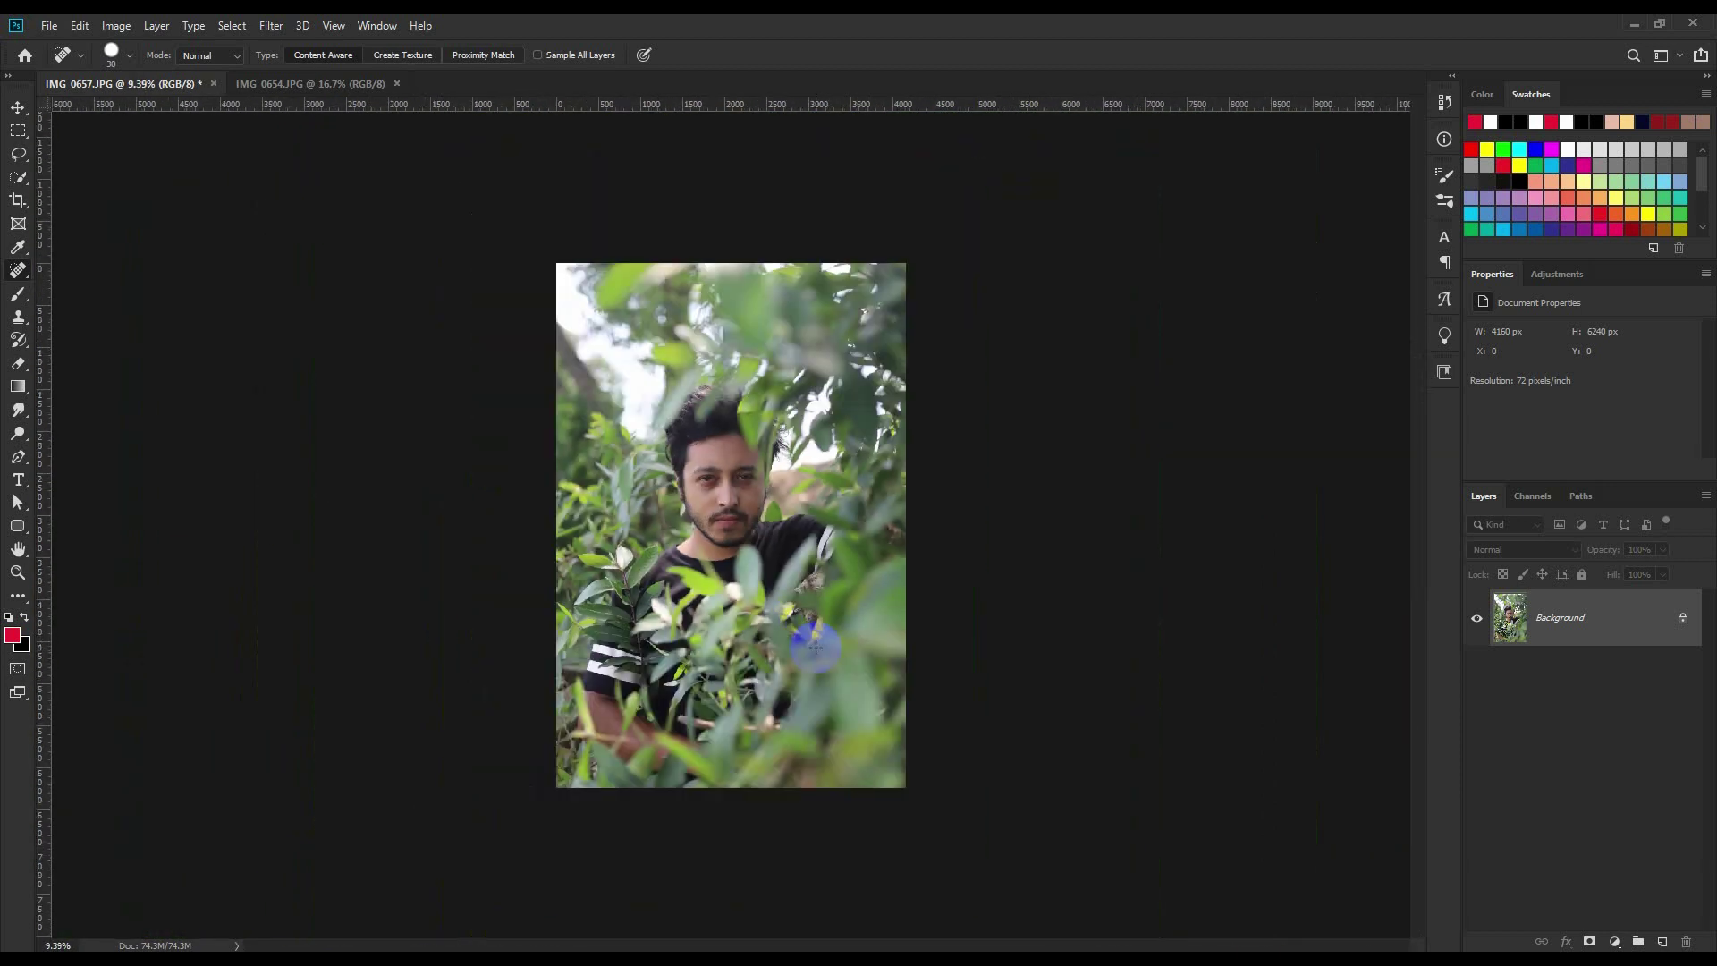
- Straighten the portrait about 3.7° and tighten the crop from the top-right corner
click(18, 201)
drag(990, 322, 1000, 336)
drag(943, 205, 935, 215)
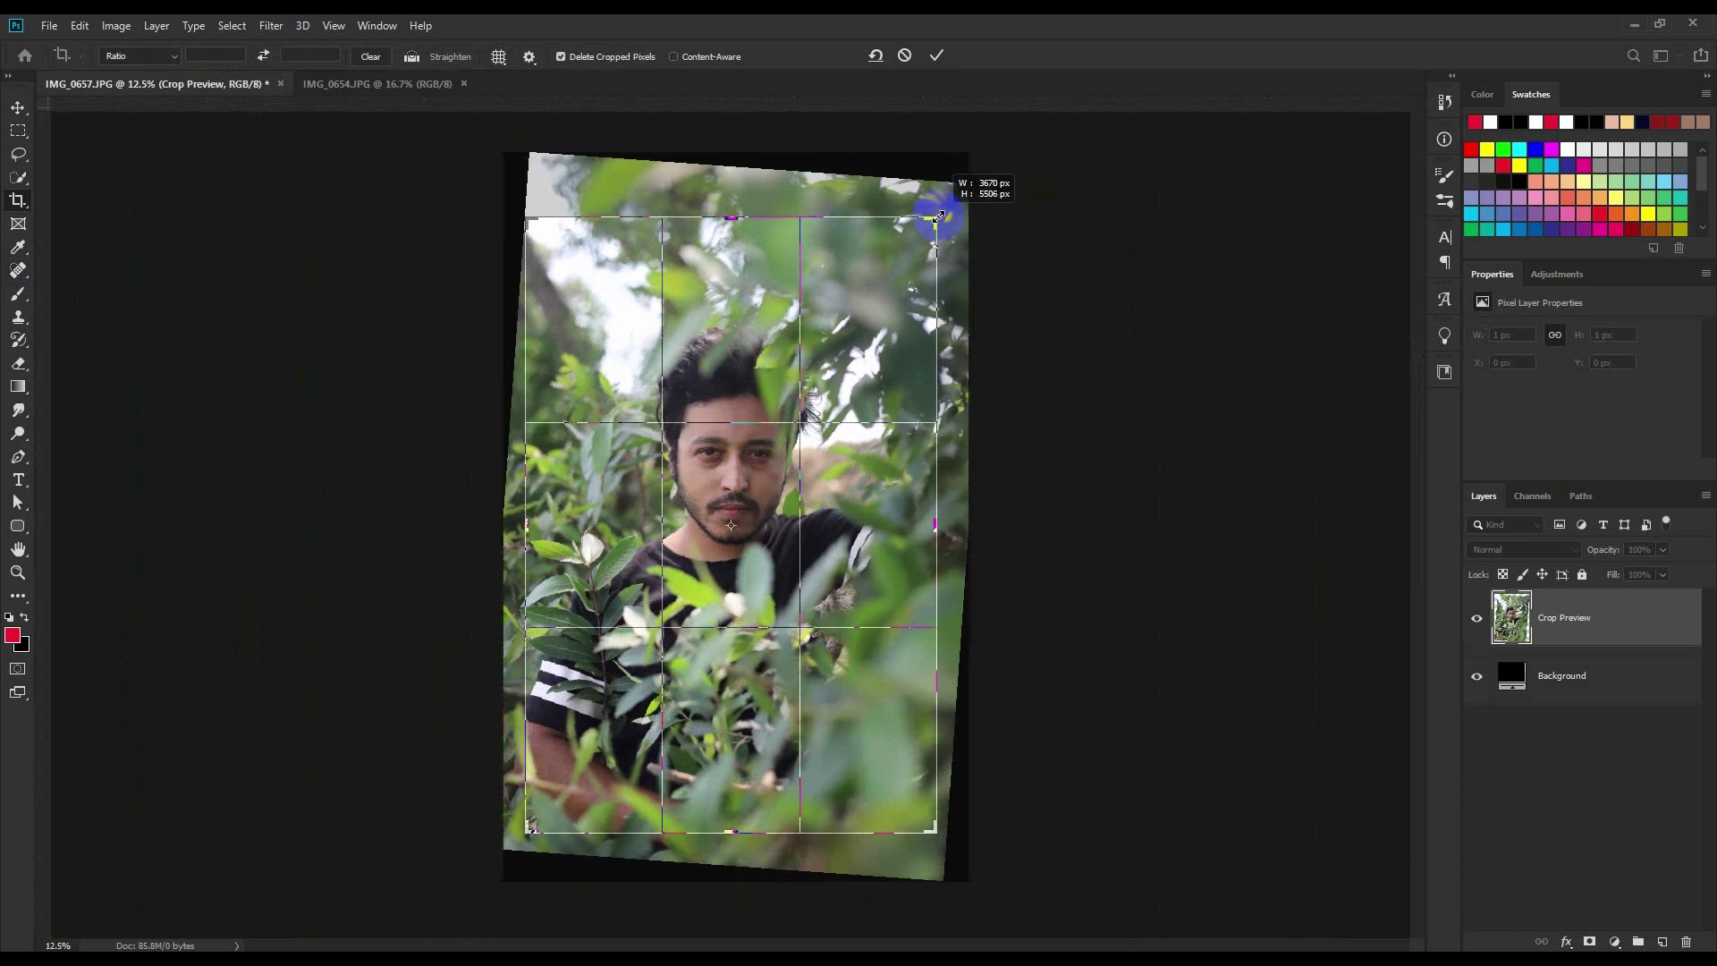
click(936, 55)
key(ctrl+0)
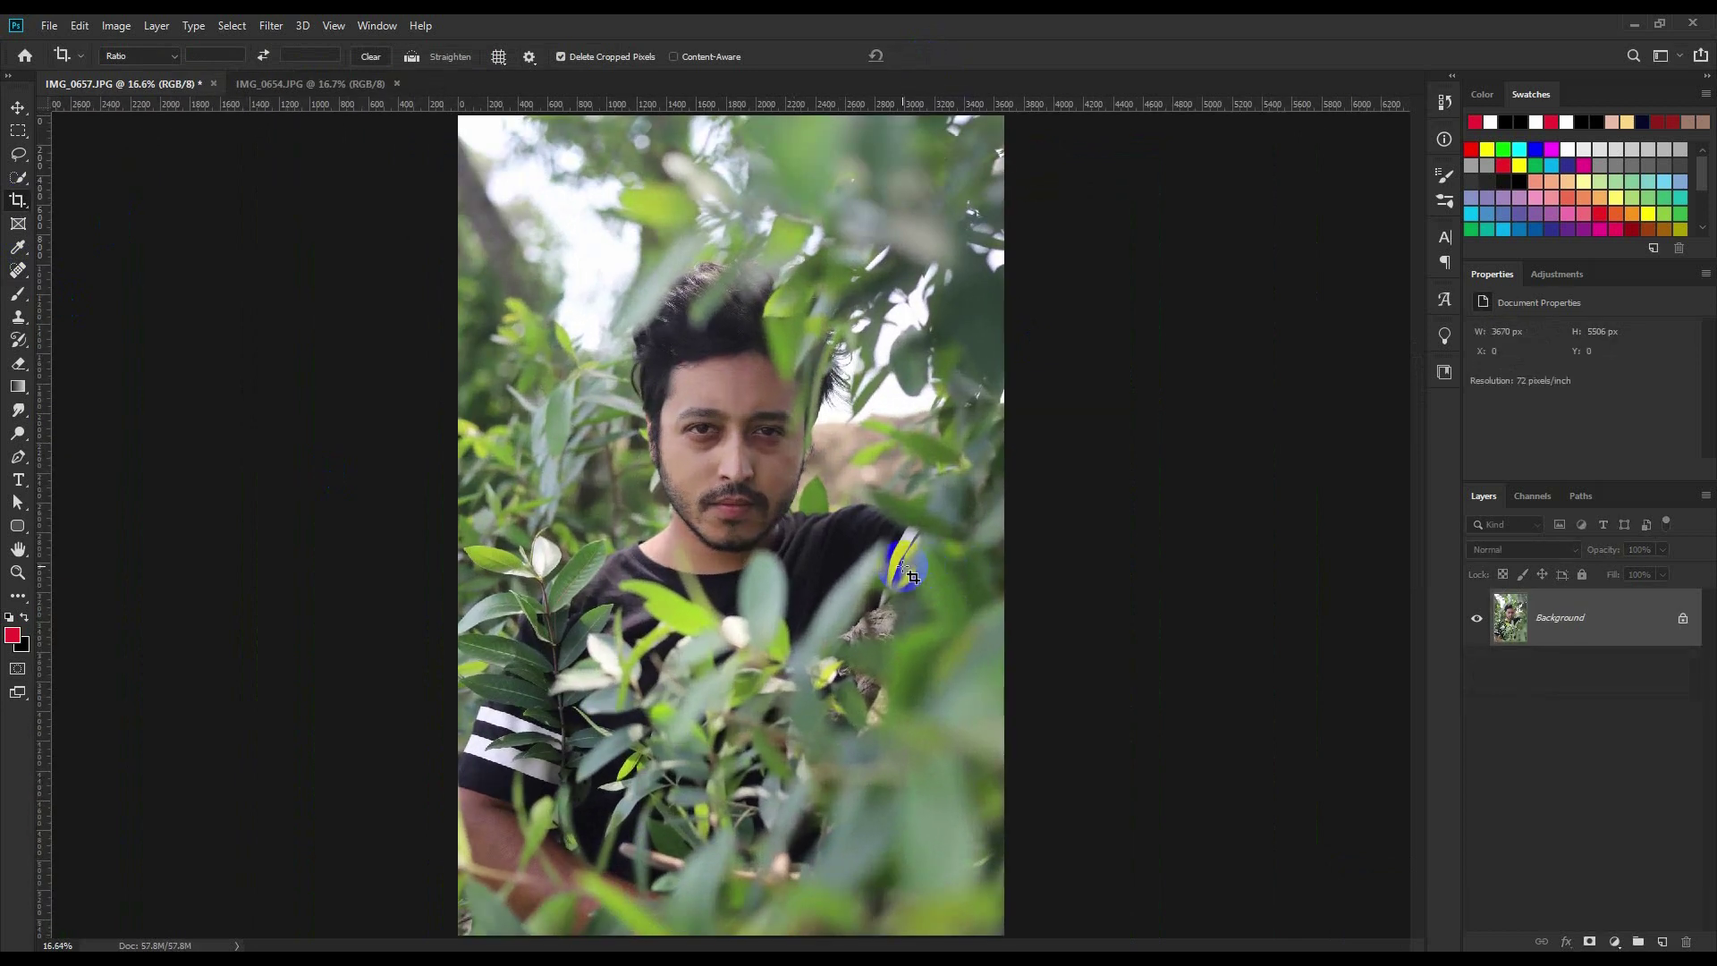
- Unlock the Background layer so it becomes an editable Layer 0
key(v)
click(116, 25)
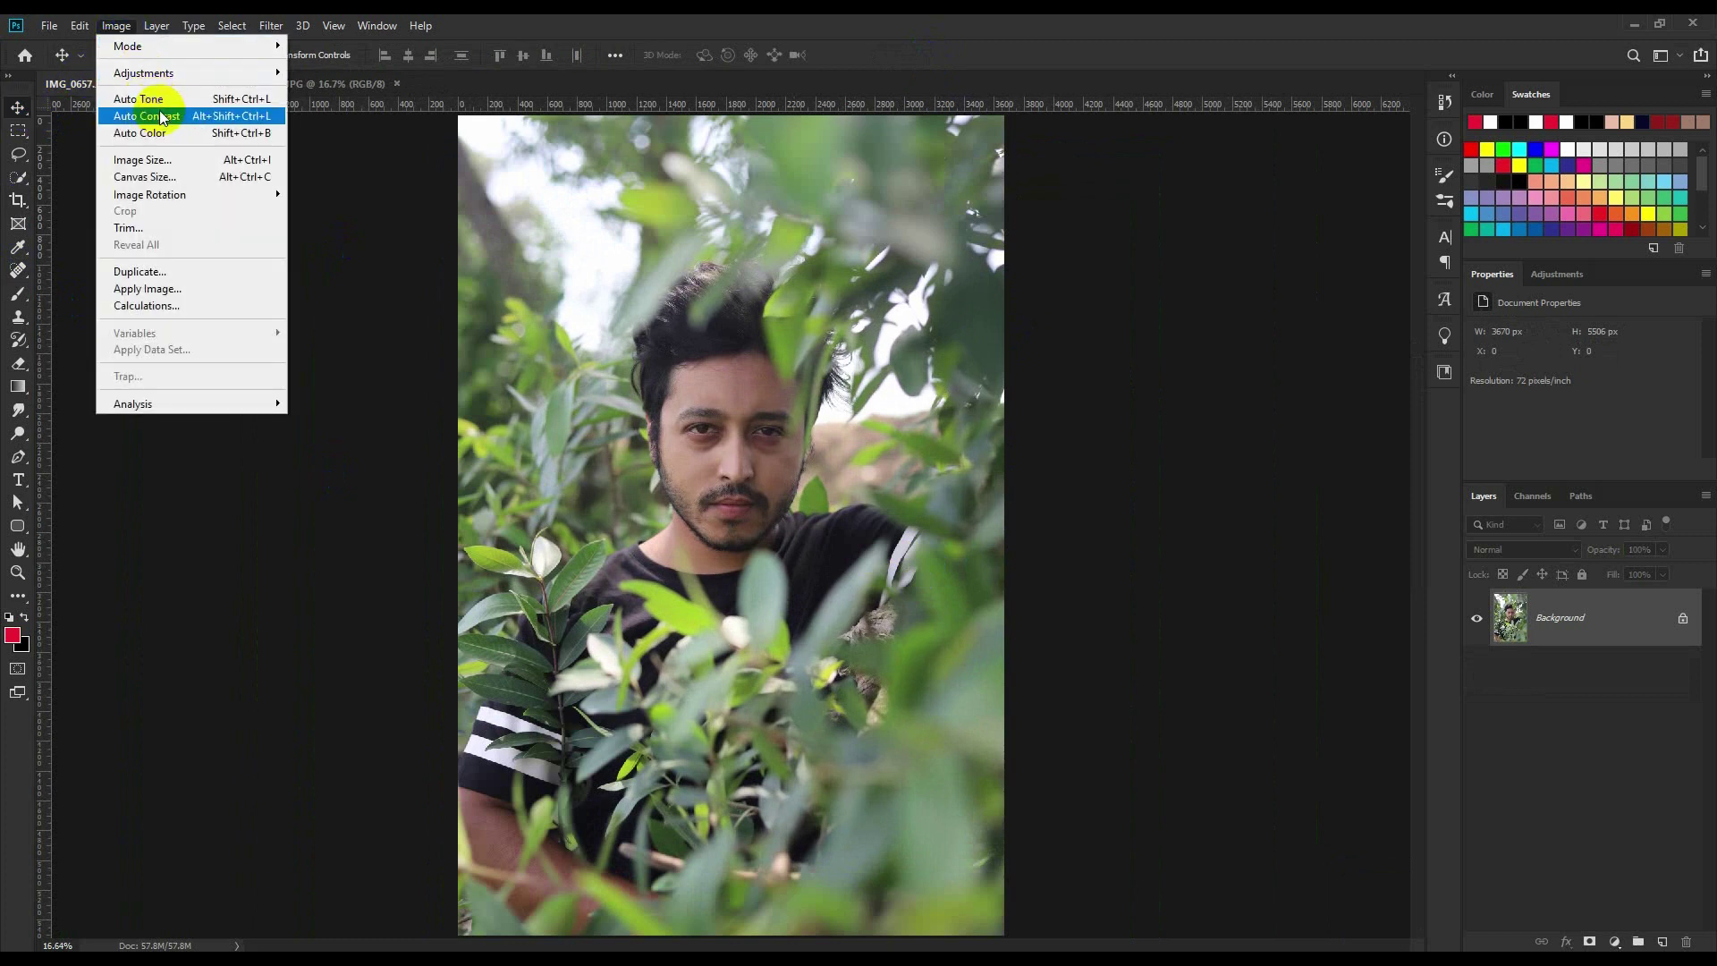
click(605, 239)
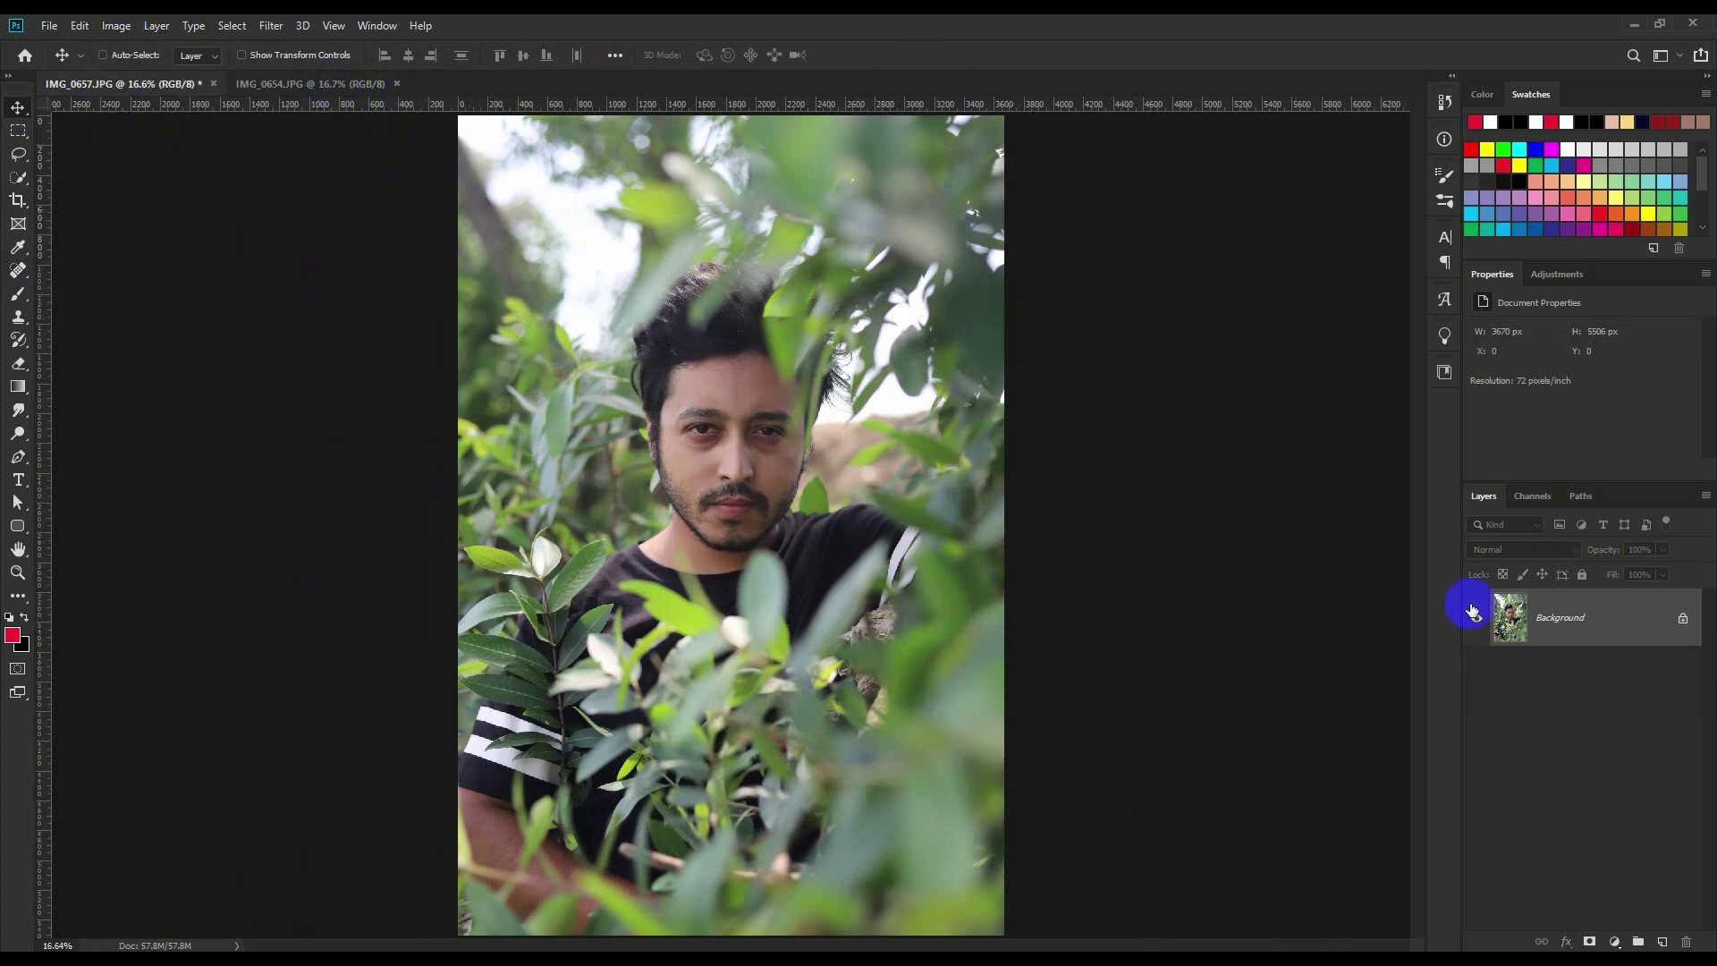
click(1681, 624)
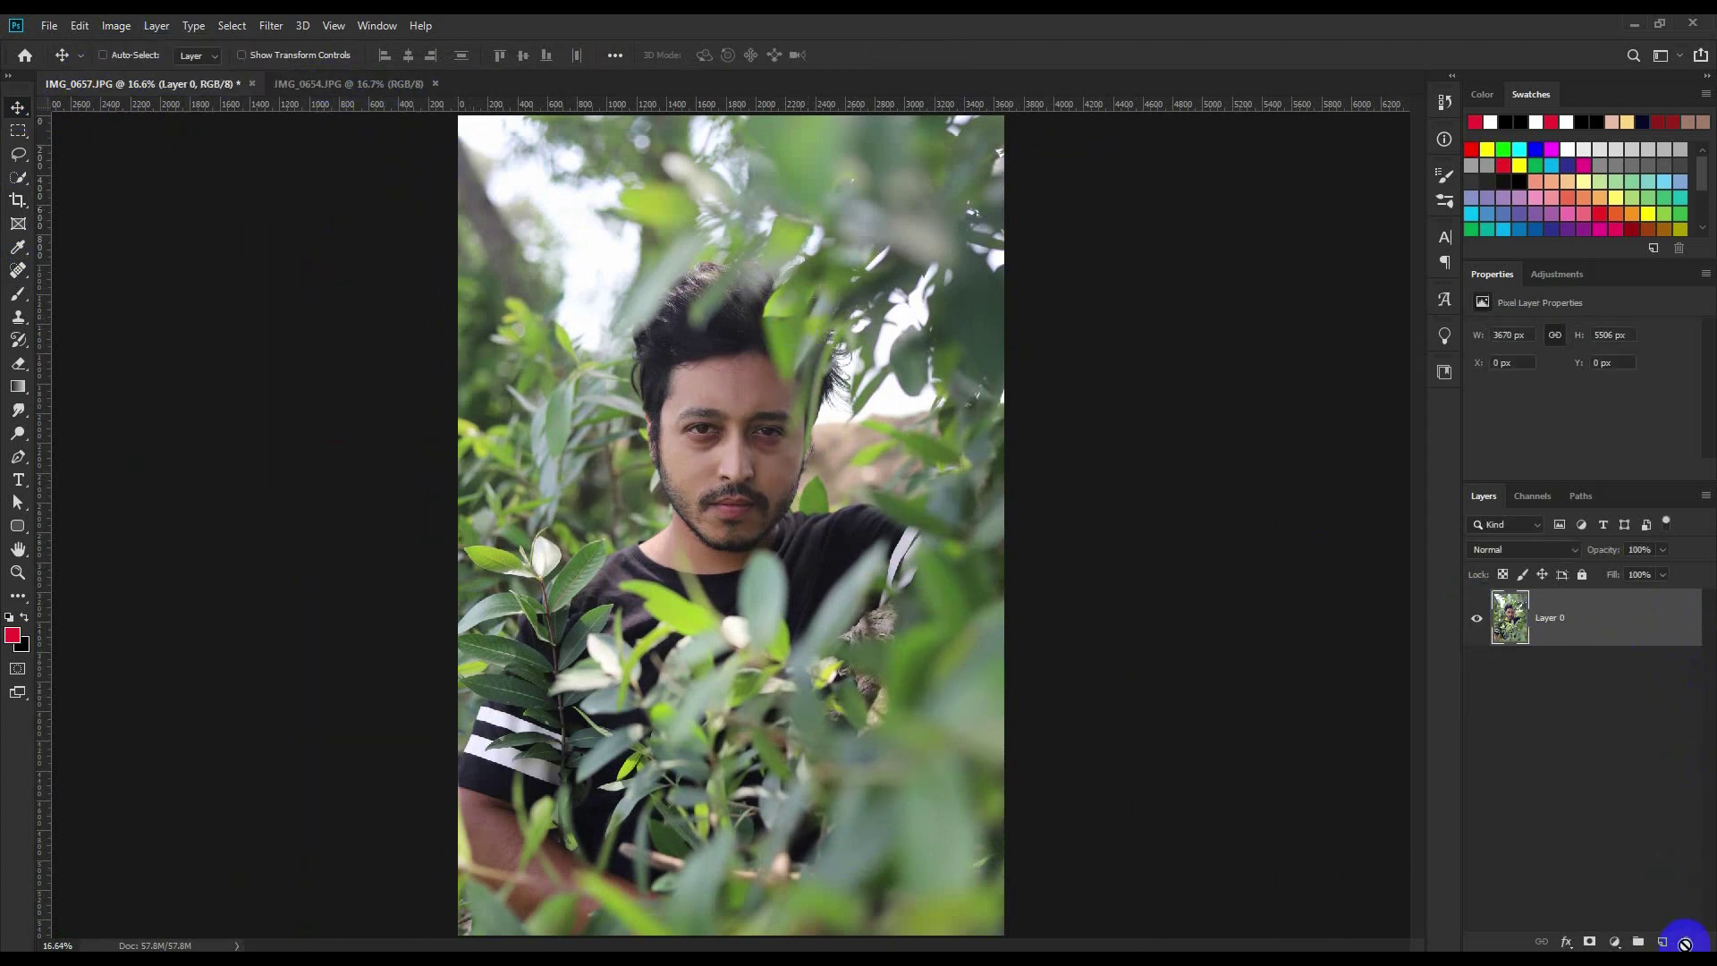
- Apply Image > Auto Tone to the second photo, IMG_0654
key(ctrl+minus)
click(330, 84)
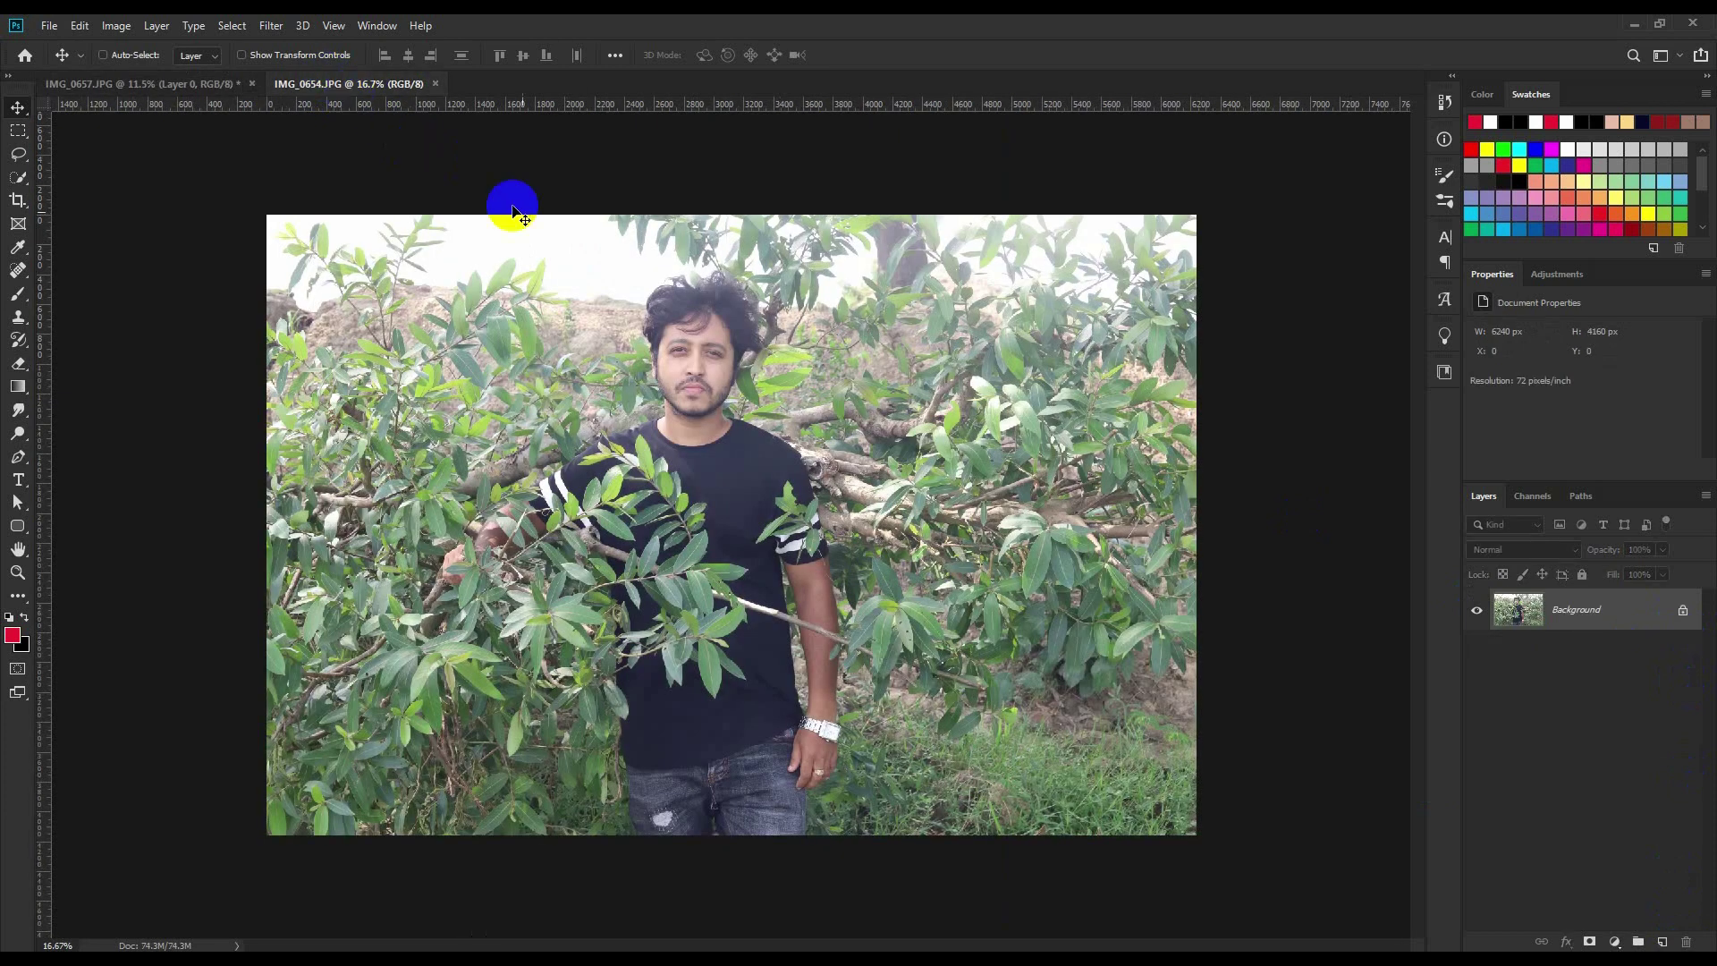
click(117, 25)
click(165, 101)
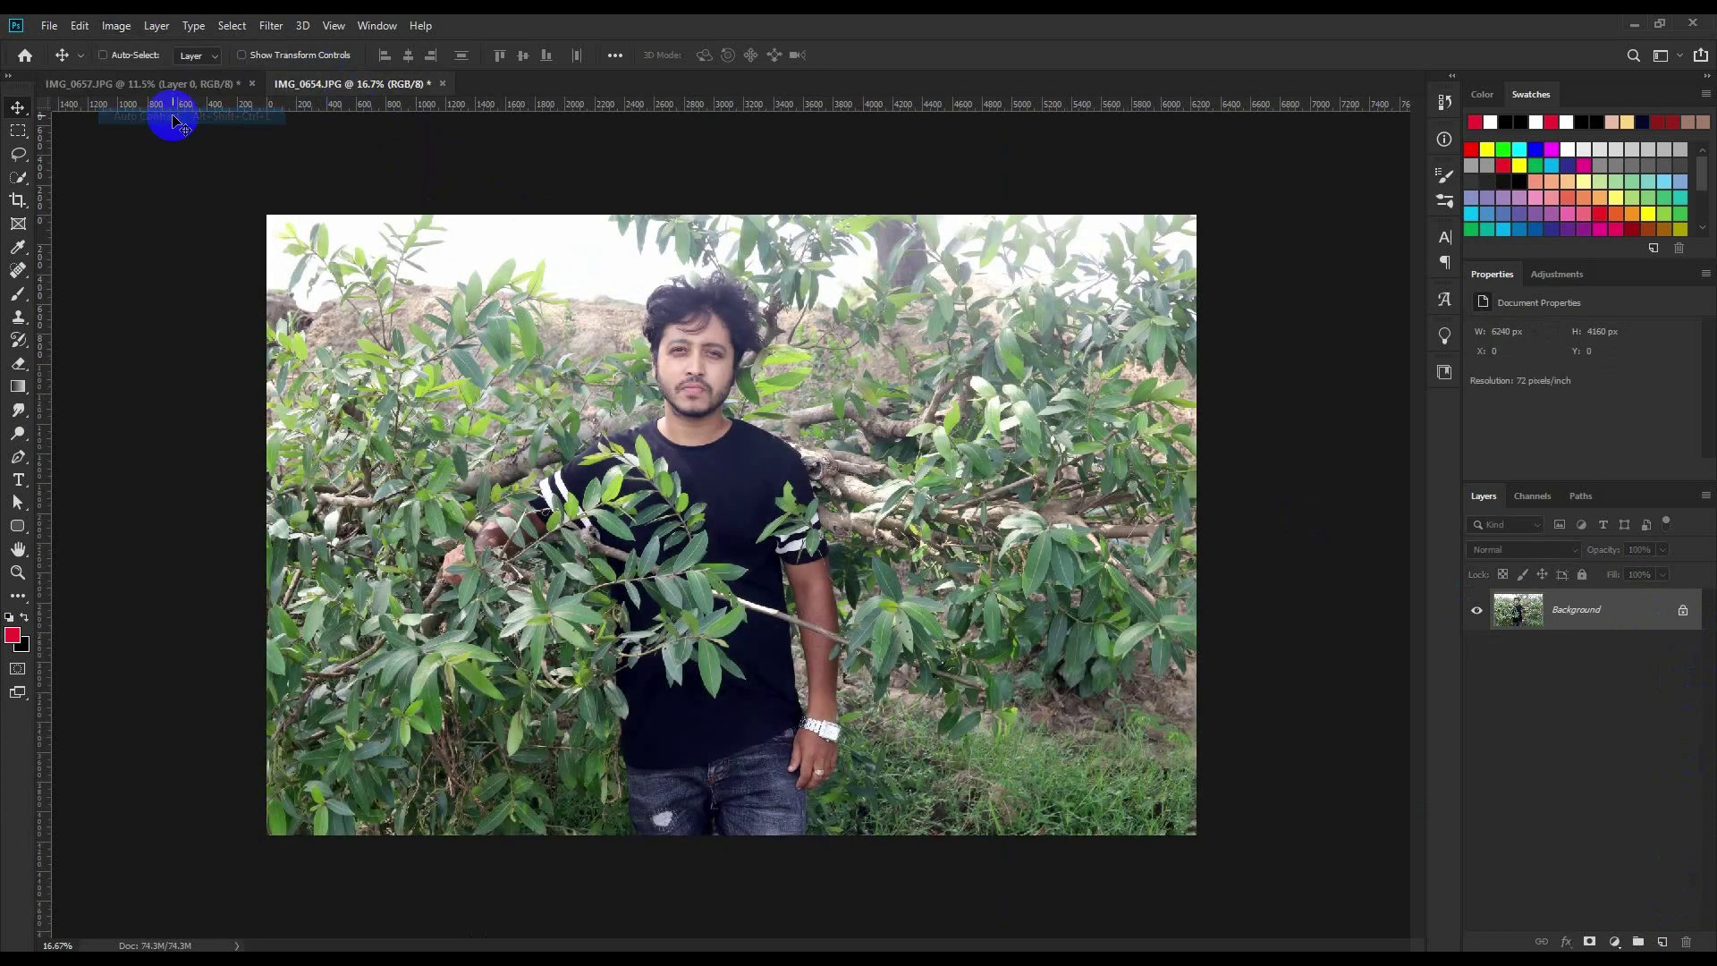
- Lasso-select the leafy bushes right of the man, up the photo's right edge
click(10, 183)
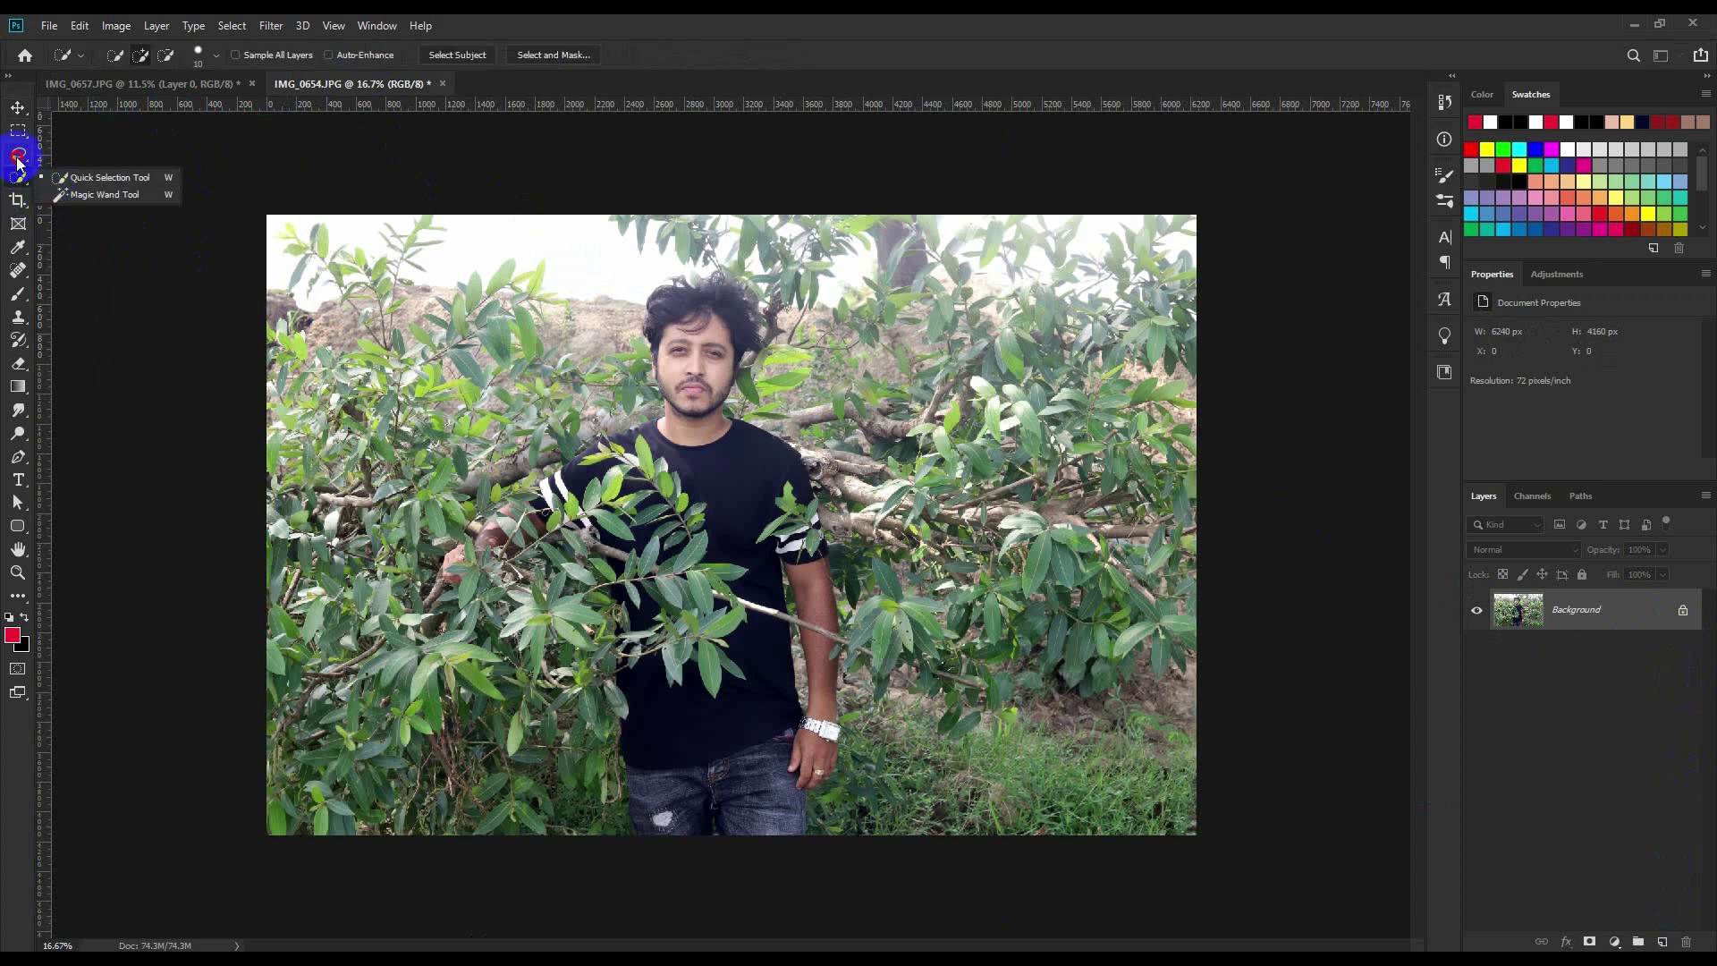
click(18, 153)
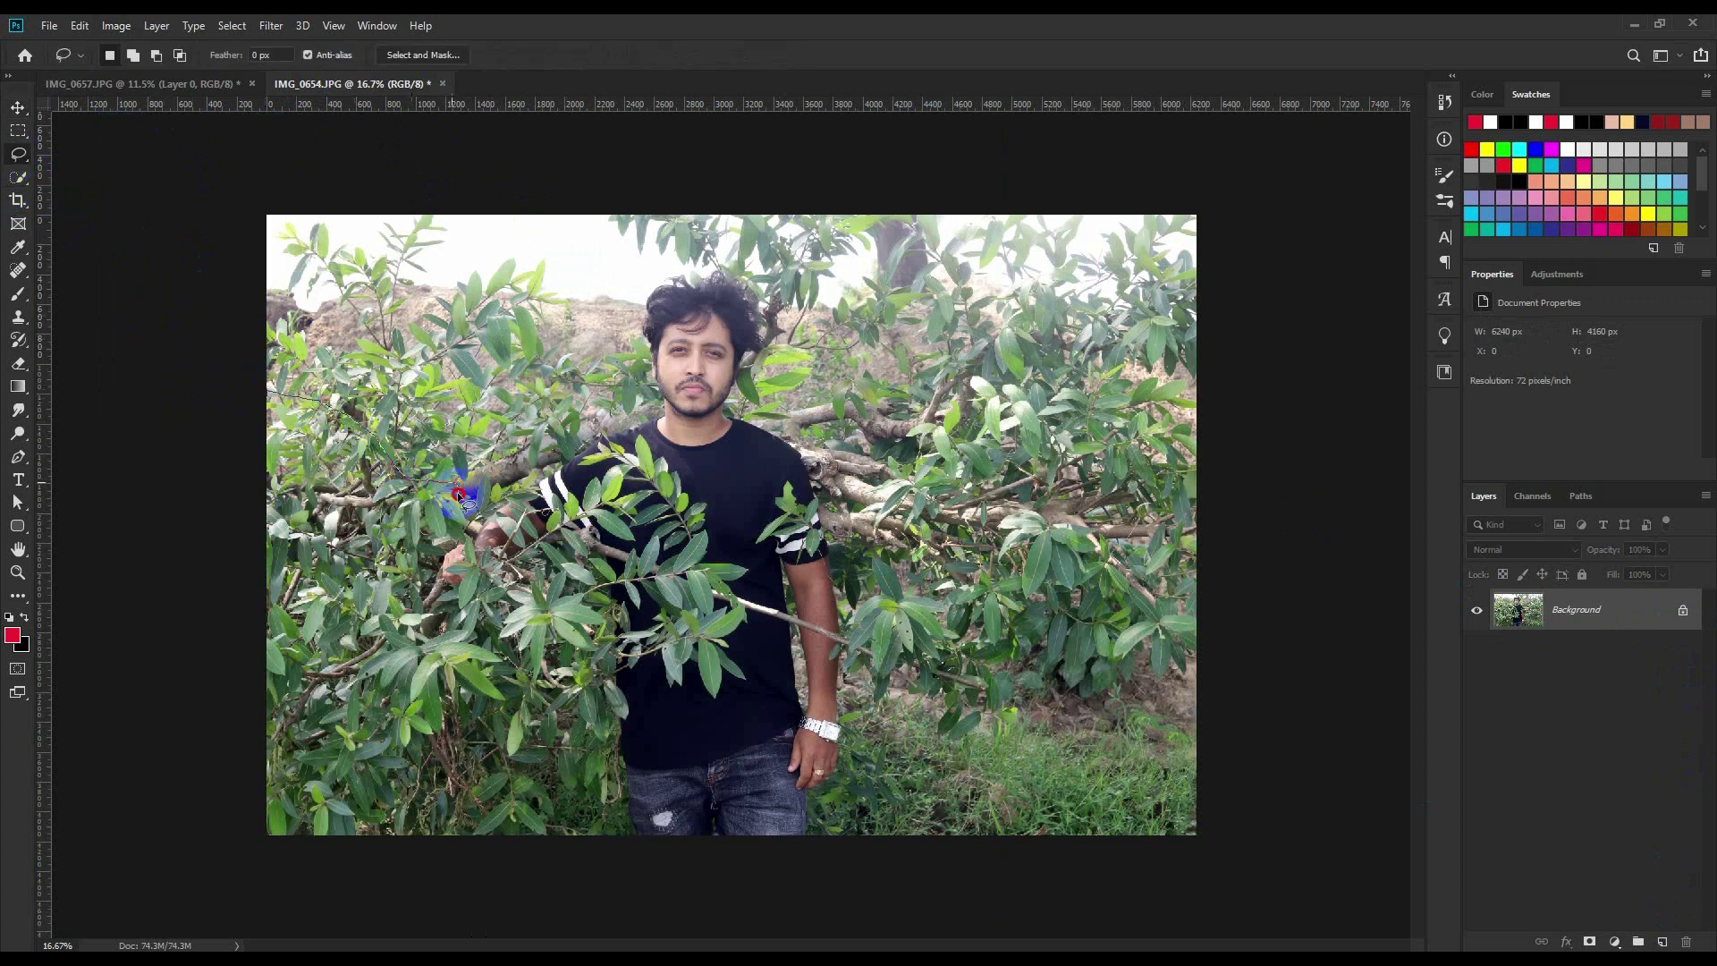
mouse_move(539, 765)
mouse_down()
mouse_move(402, 883)
mouse_move(116, 868)
mouse_move(9, 598)
mouse_move(10, 465)
mouse_up()
click(617, 490)
drag(1064, 306, 1023, 318)
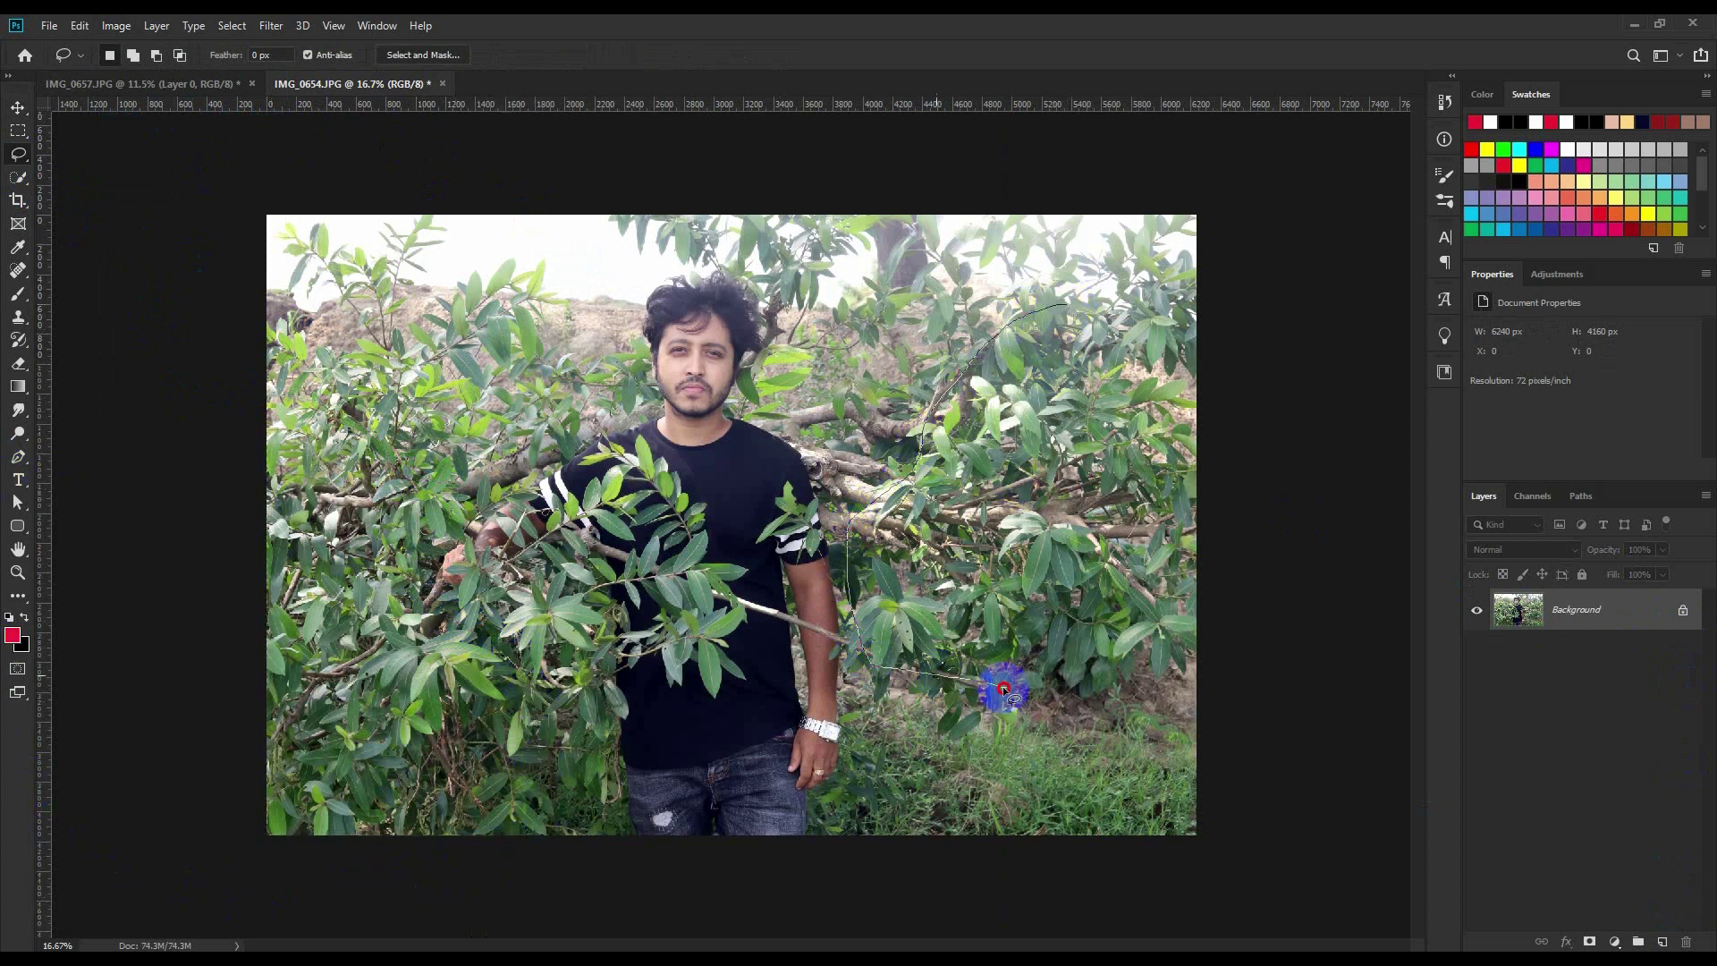
drag(1188, 661, 1207, 386)
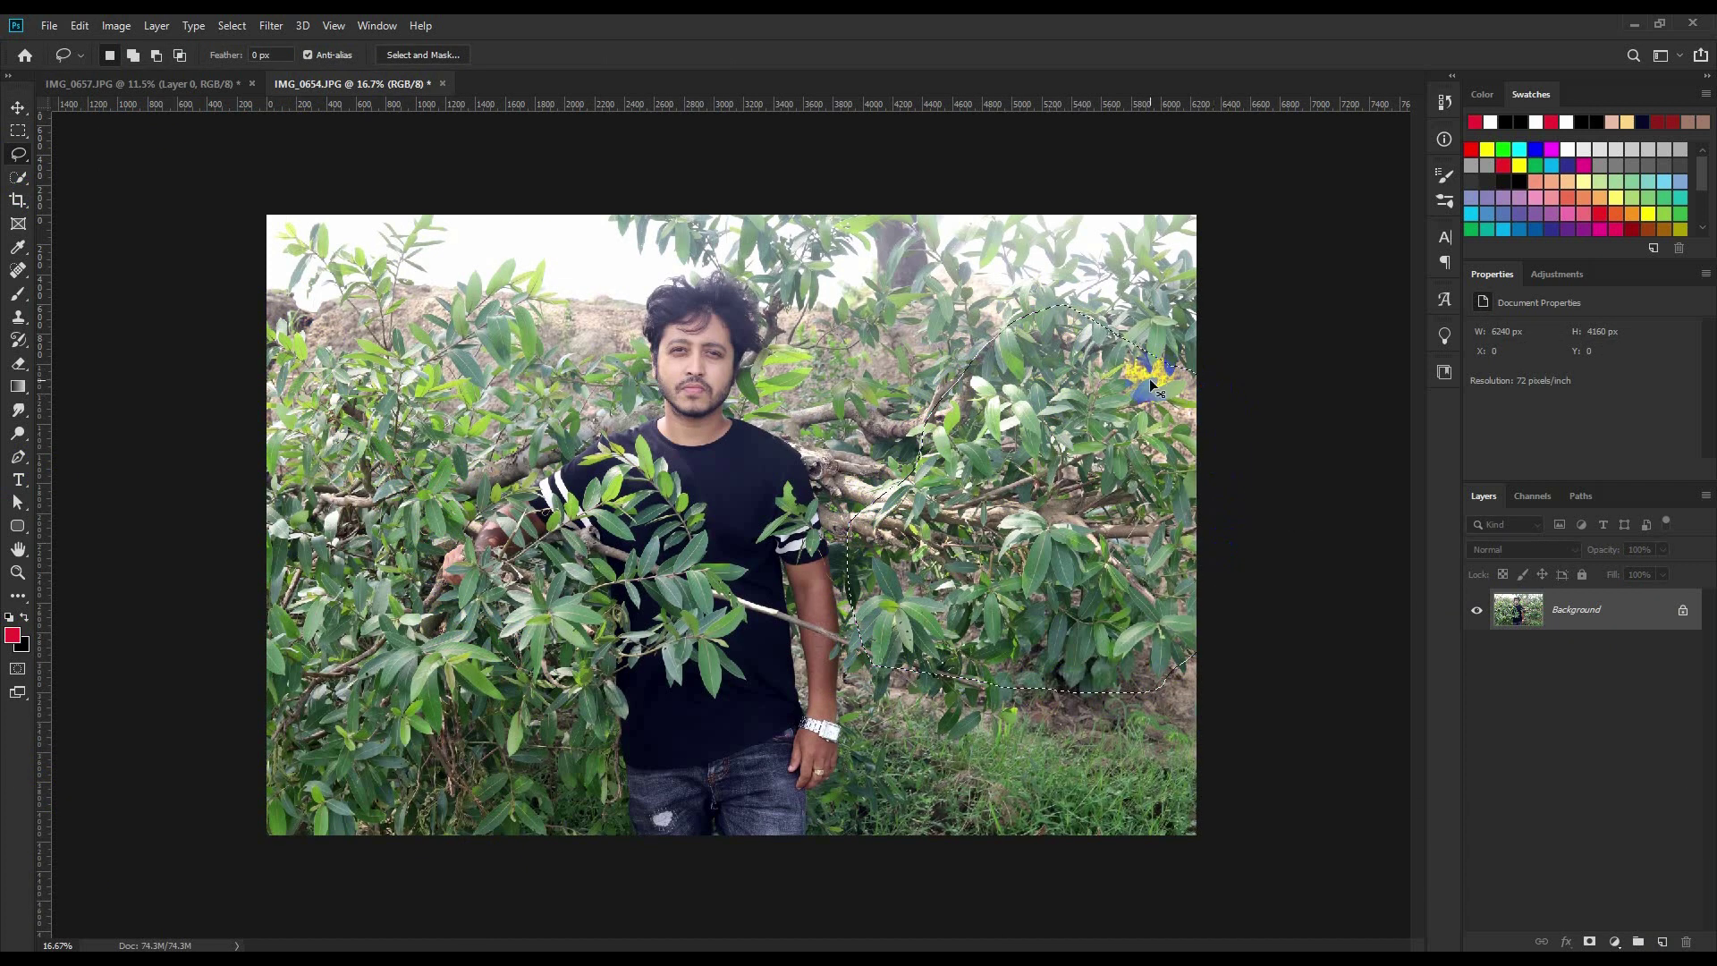
- Paste the copied leaves into IMG_0657 as Layer 1, rotated and enlarged
click(203, 82)
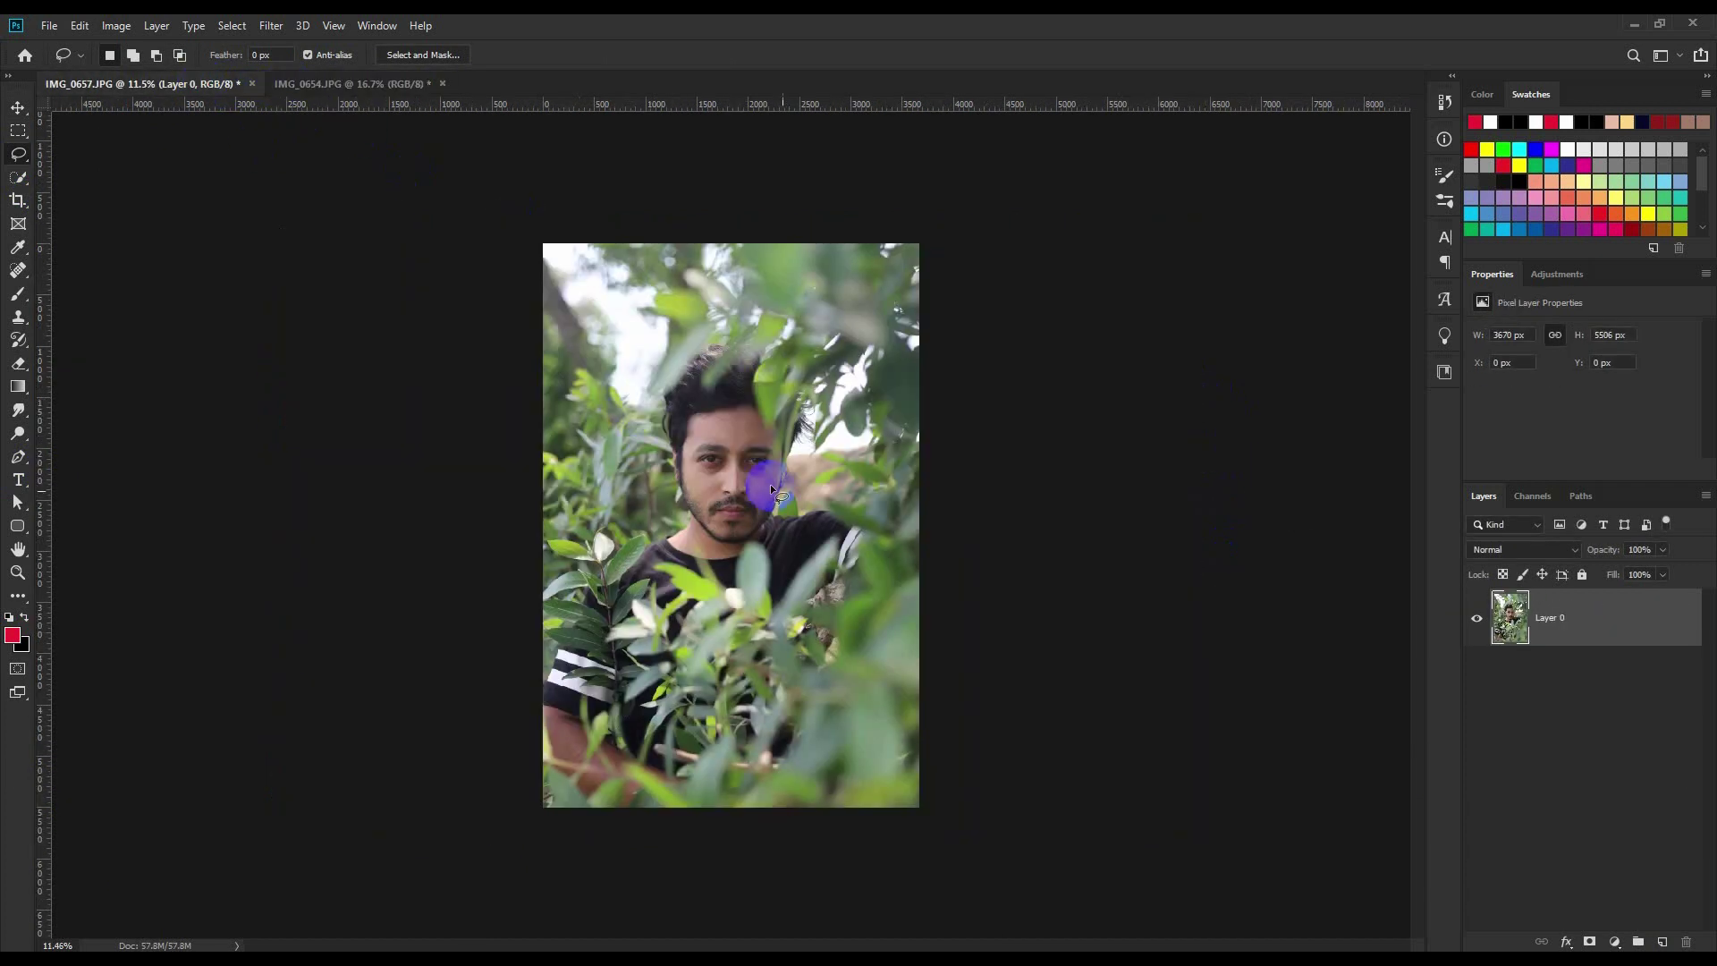
key(ctrl+v)
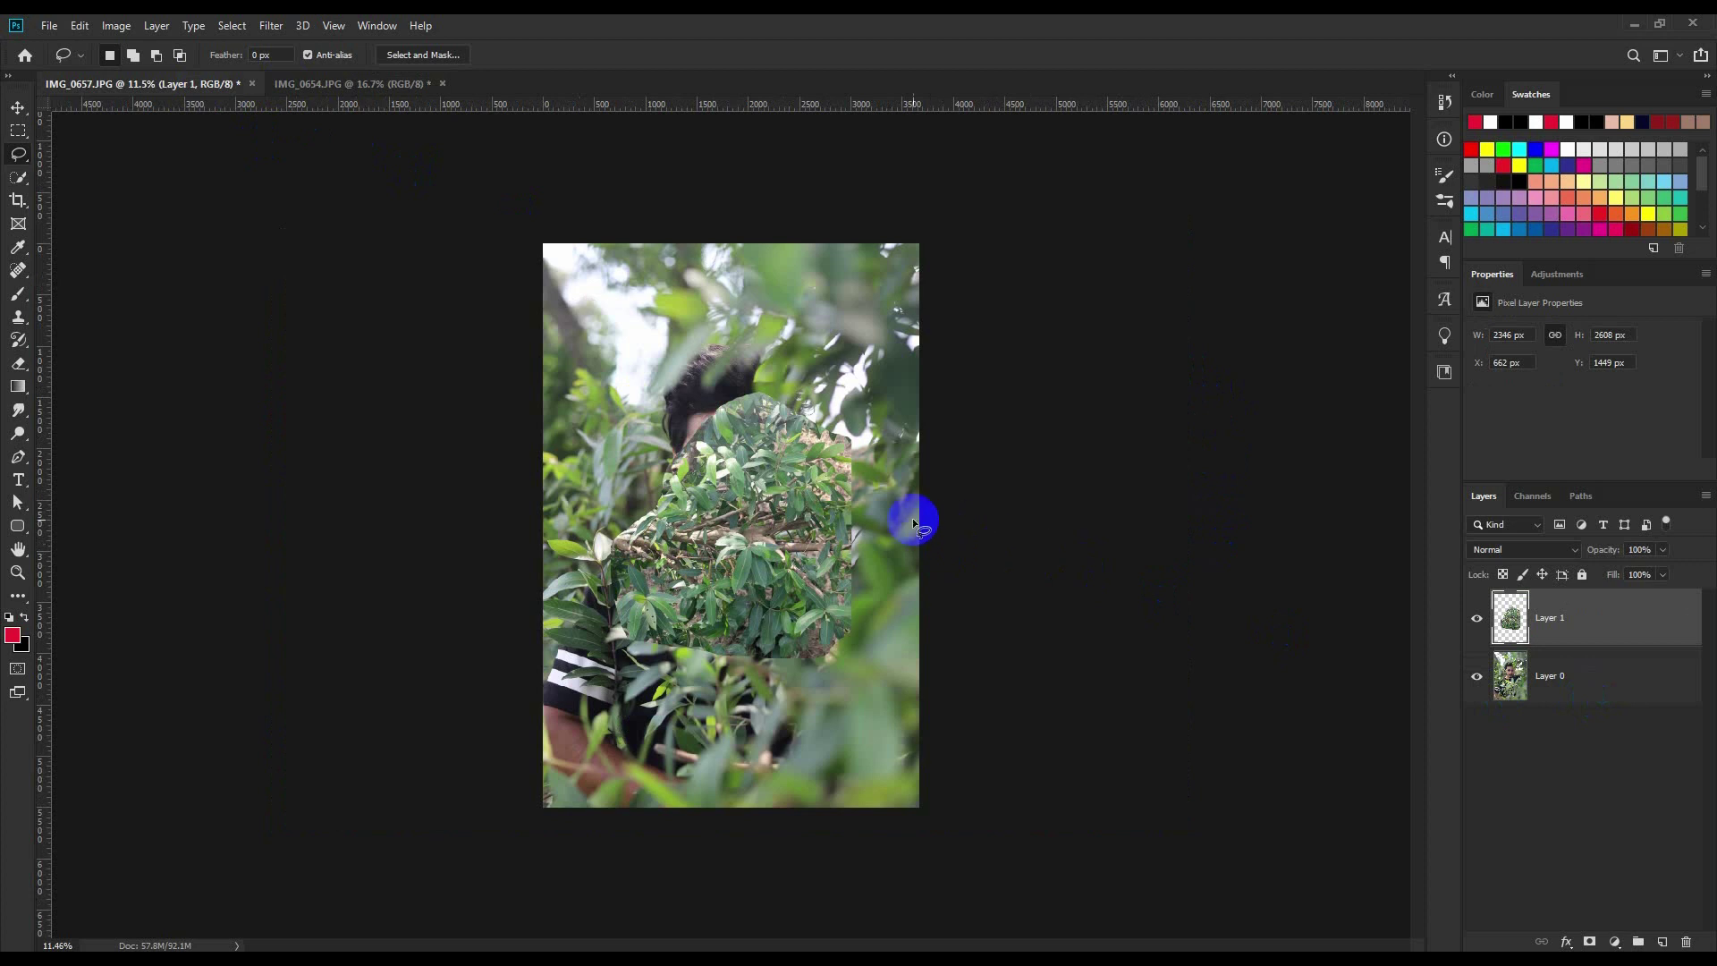
key(ctrl+t)
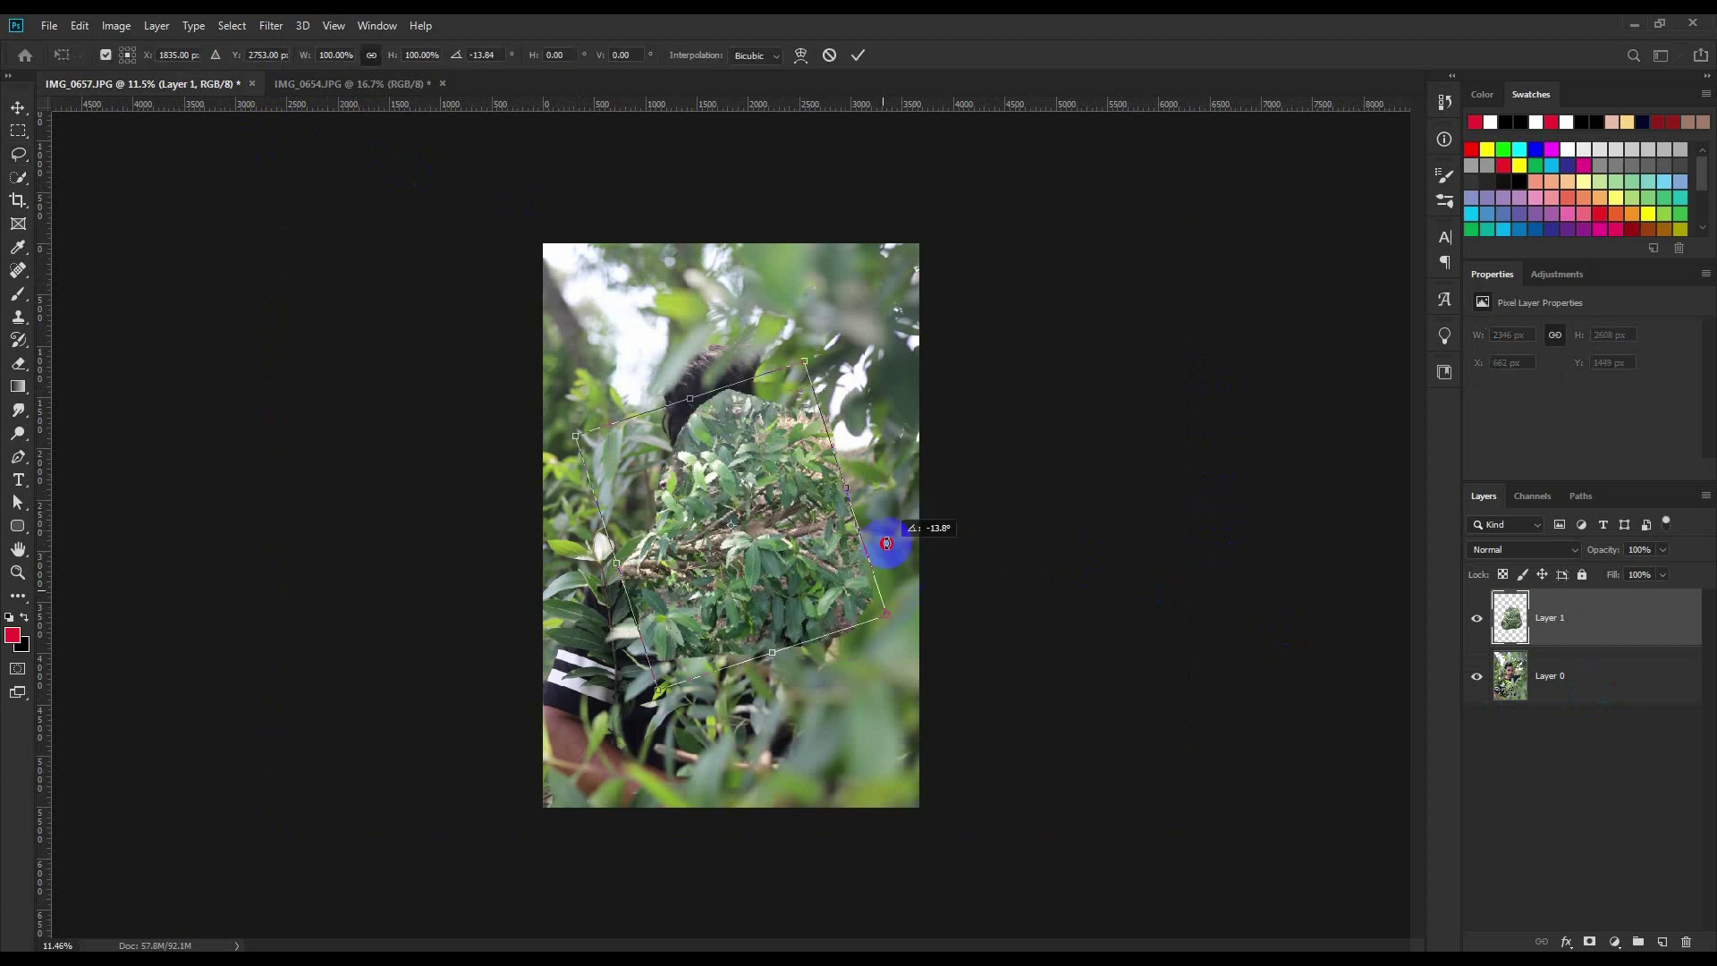
drag(883, 590, 716, 671)
key(Return)
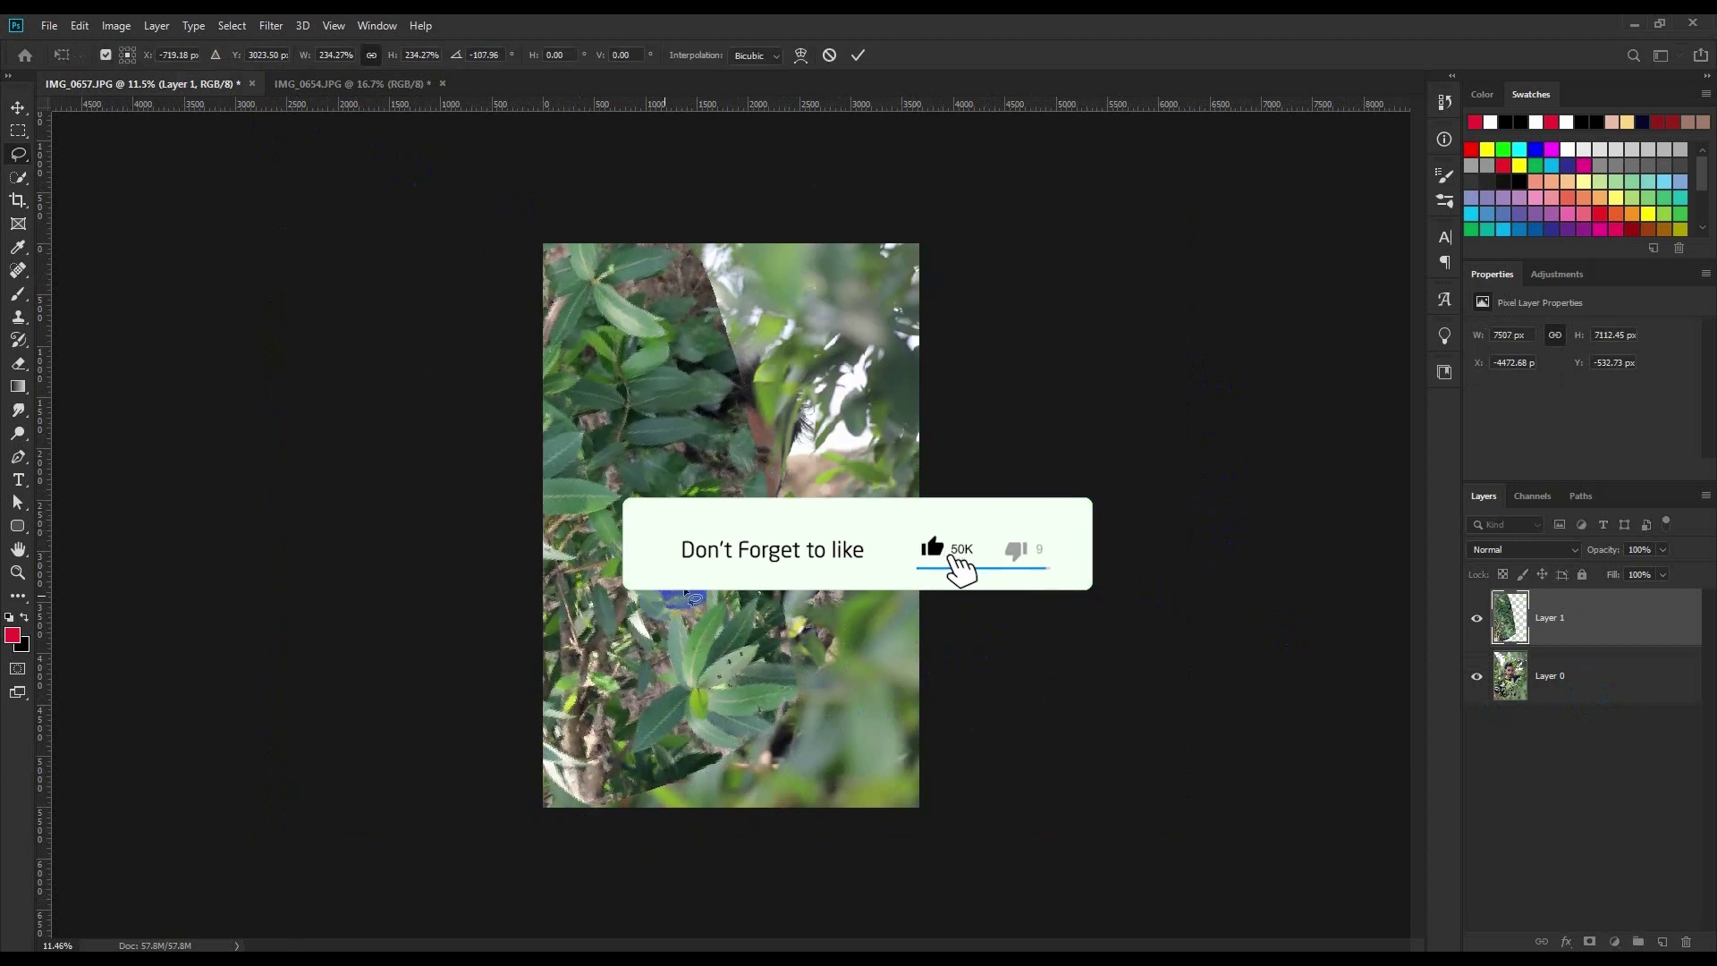
key(ctrl+0)
- Move Layer 0 above the leaves and mask out the portrait's top-left with black
drag(1510, 676, 1510, 629)
click(1589, 942)
key(b)
key(d)
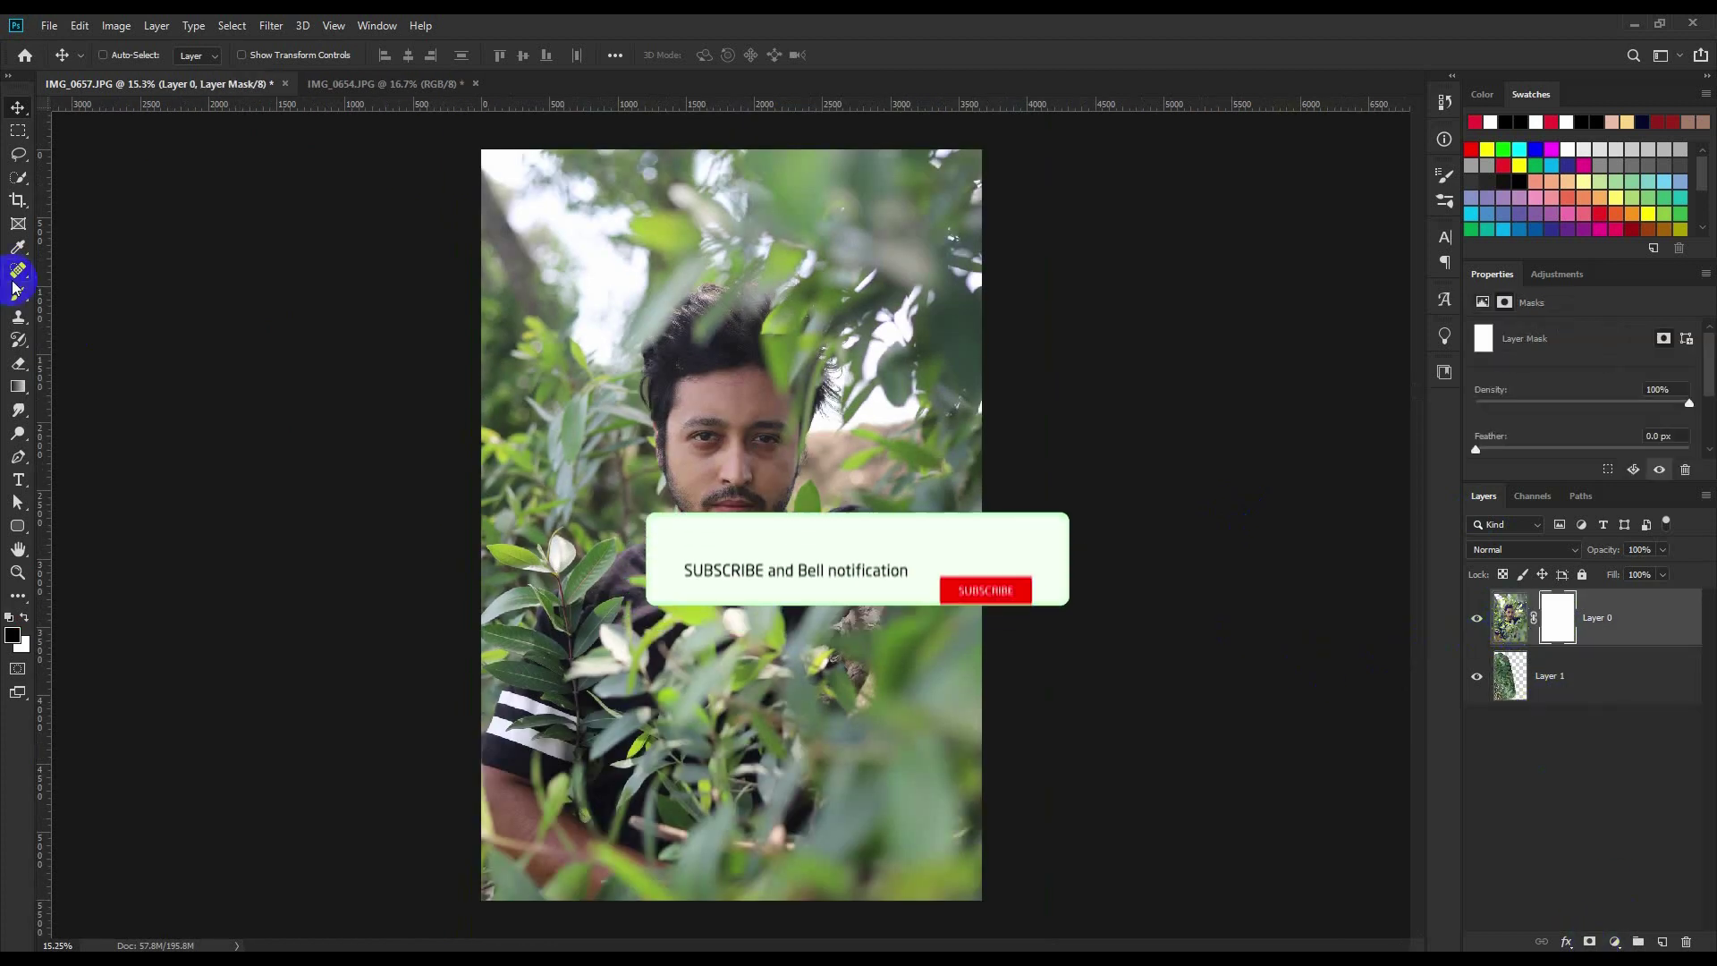
drag(581, 126, 537, 153)
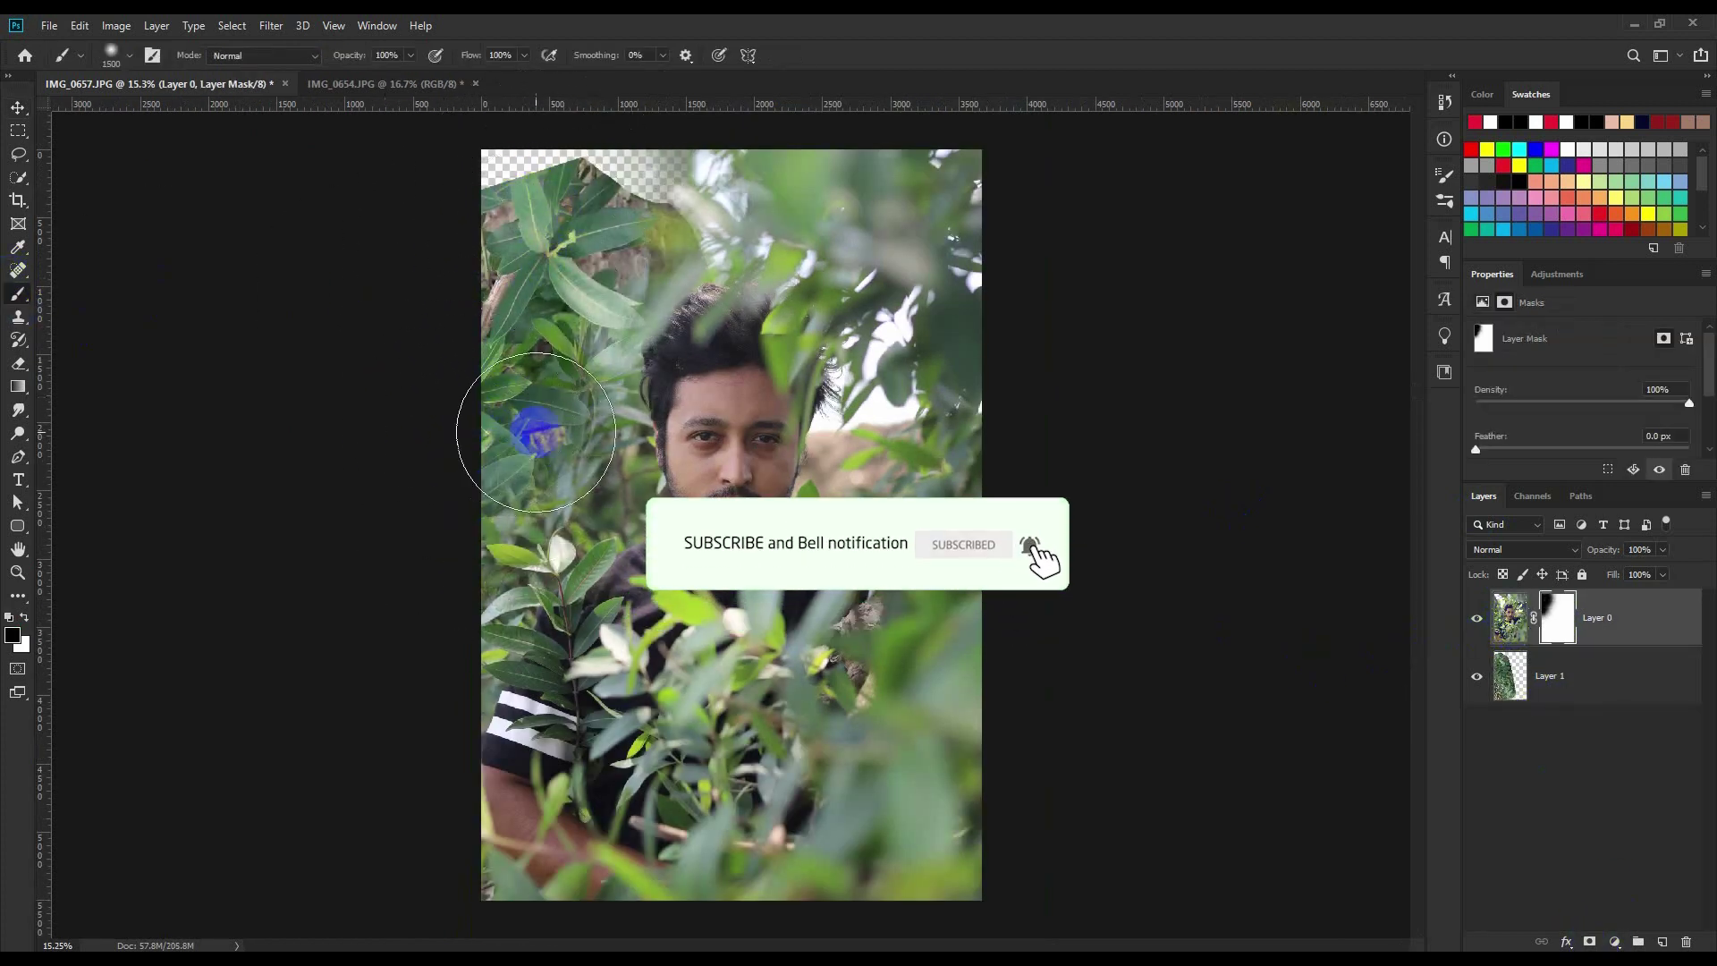
drag(656, 253, 805, 179)
- Enlarge and rotate the Layer 1 leaves to fill the top gap
click(1550, 677)
key(ctrl+t)
scroll(749, 402, down, 2)
mouse_move(793, 271)
mouse_down()
mouse_move(816, 241)
mouse_move(928, 695)
mouse_move(659, 269)
mouse_move(13, 304)
mouse_up()
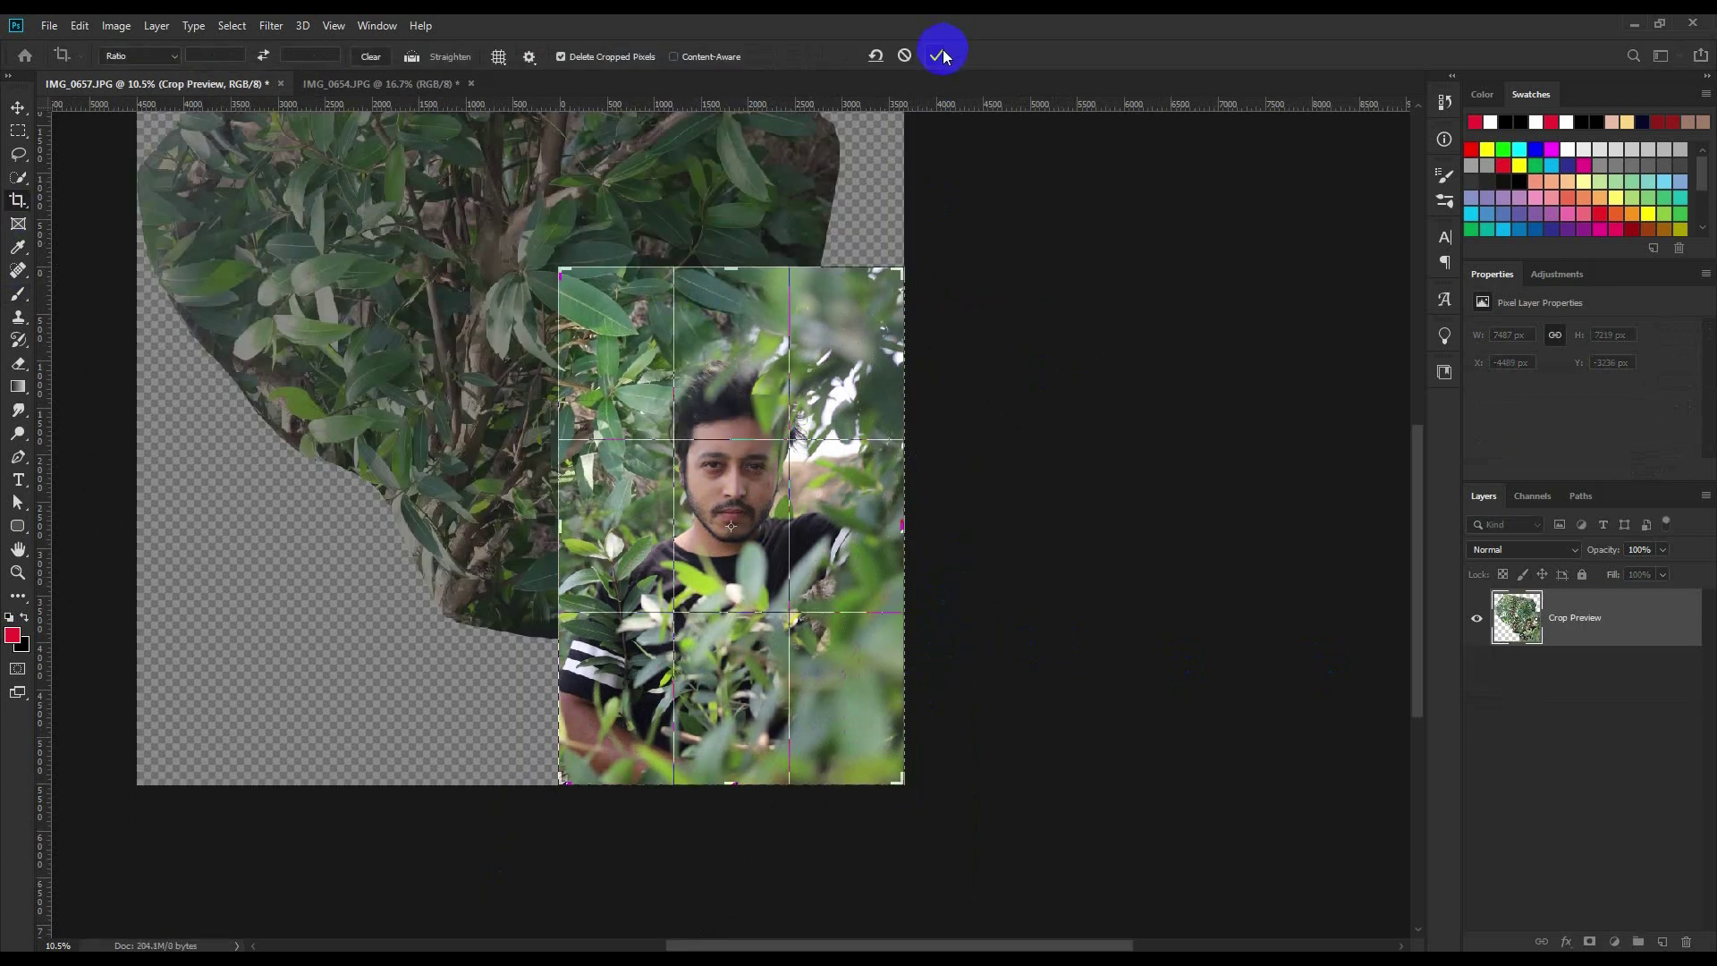
- Apply a strong Gaussian Blur to the Layer 1 leaves
click(9, 111)
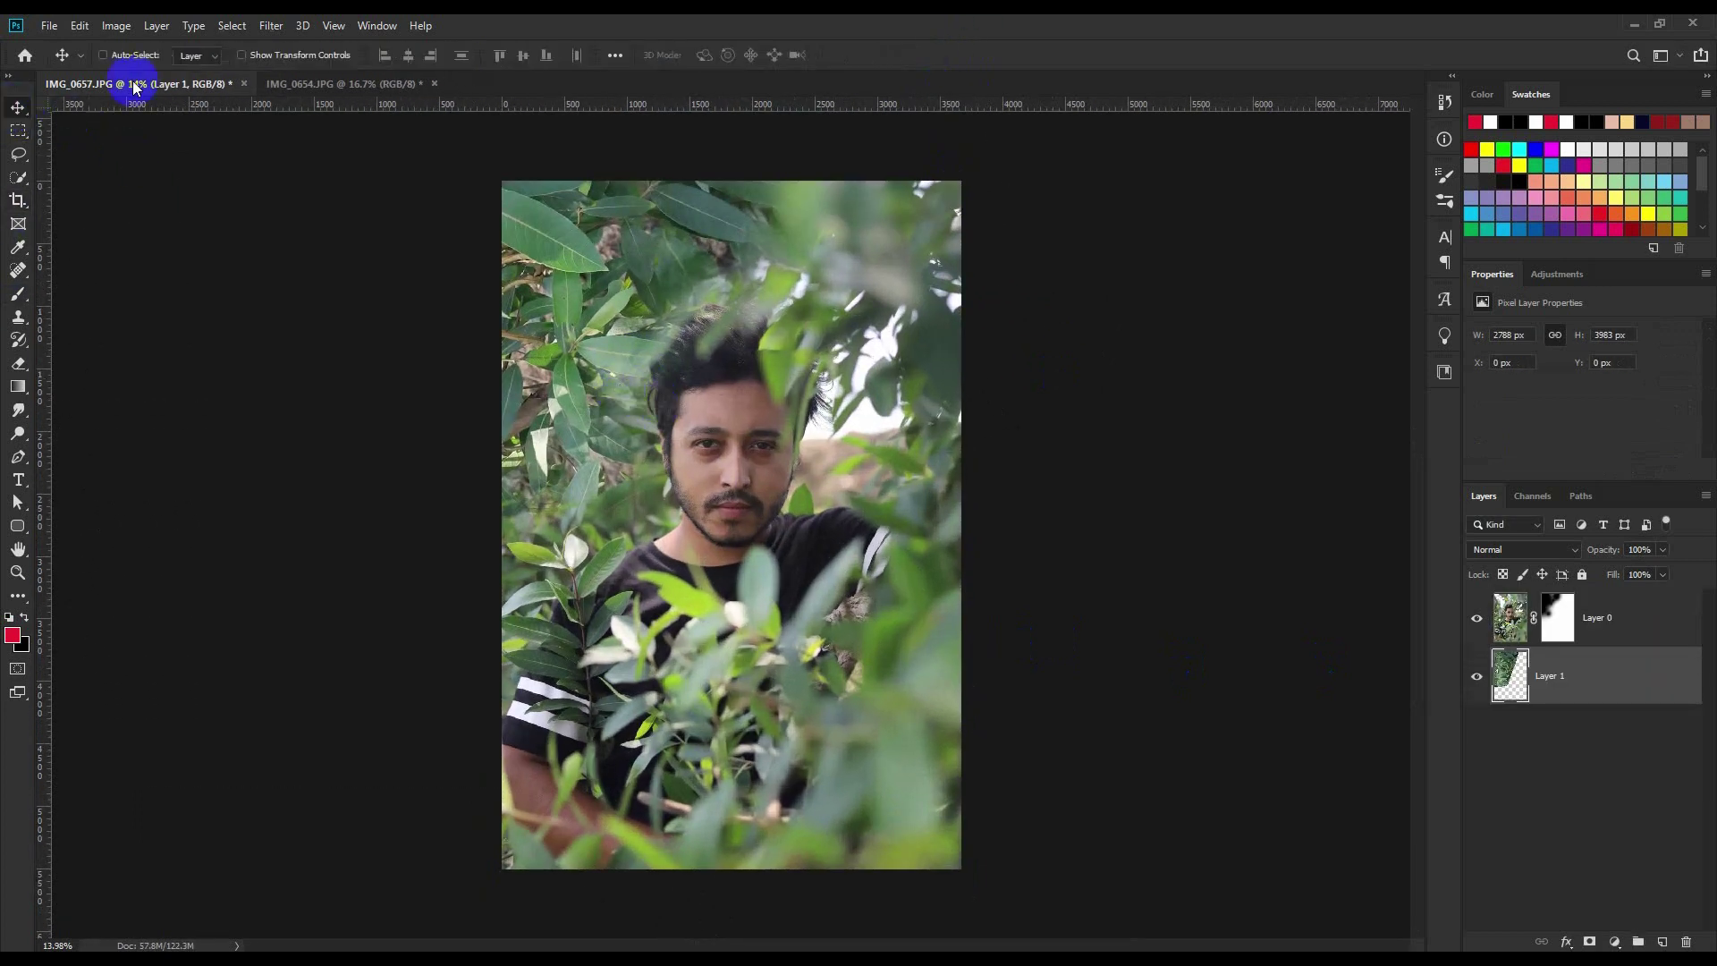
click(270, 25)
mouse_move(368, 228)
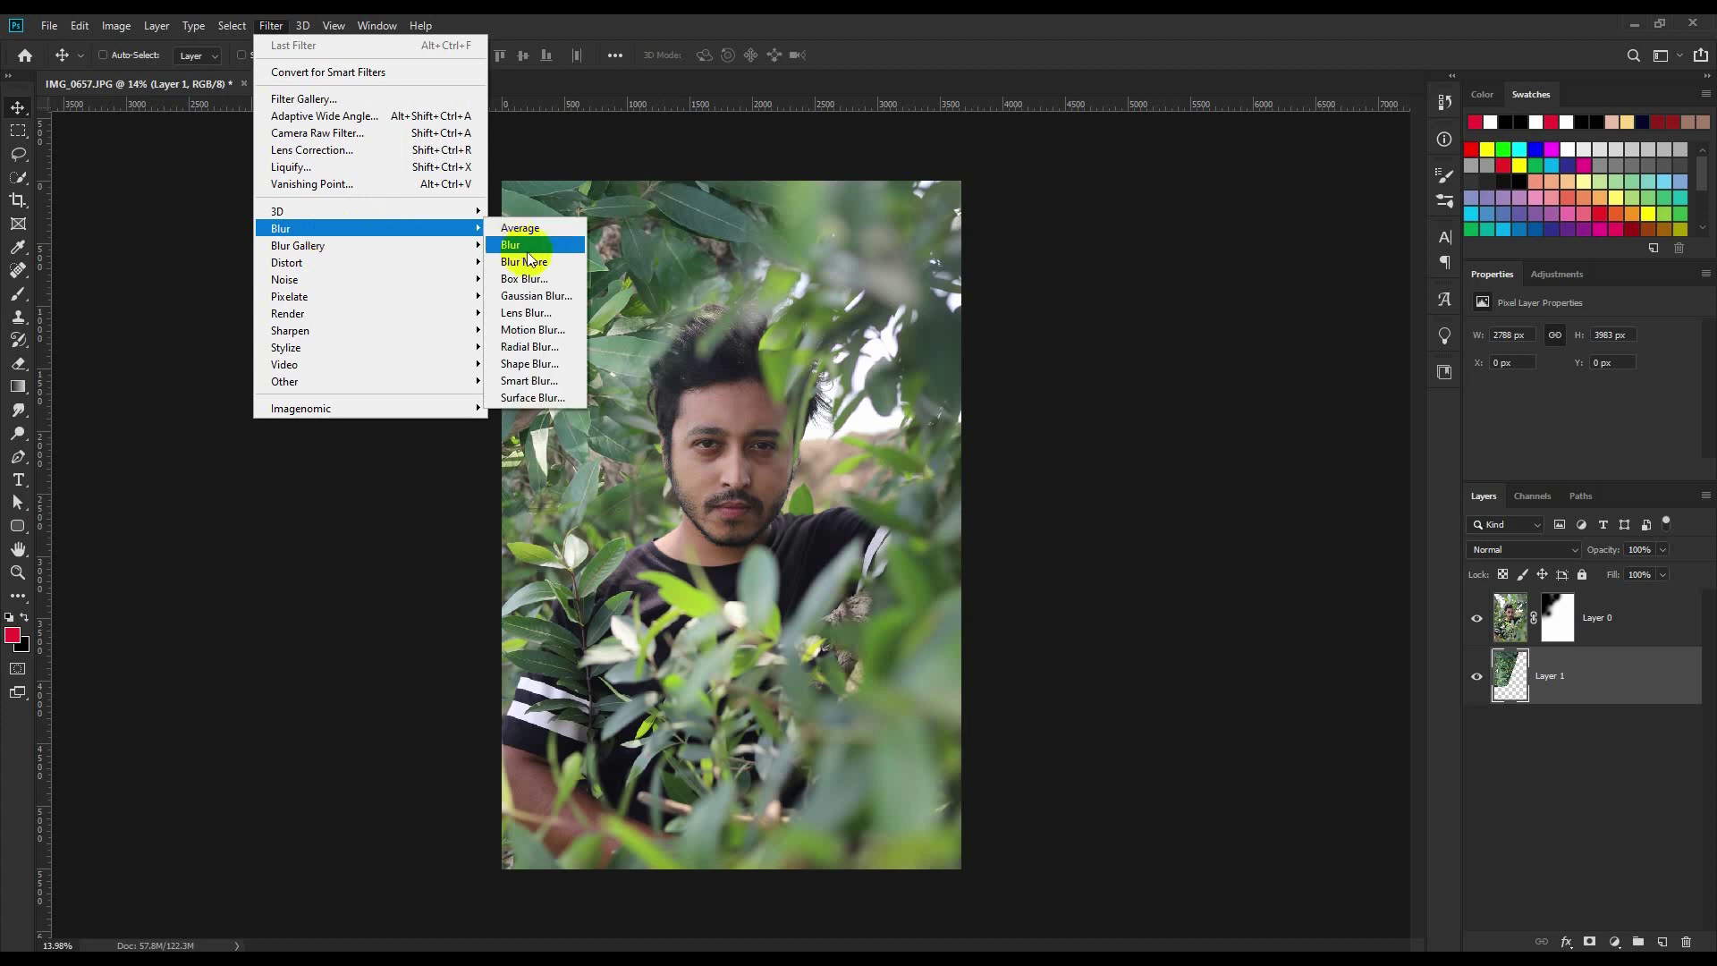
click(543, 296)
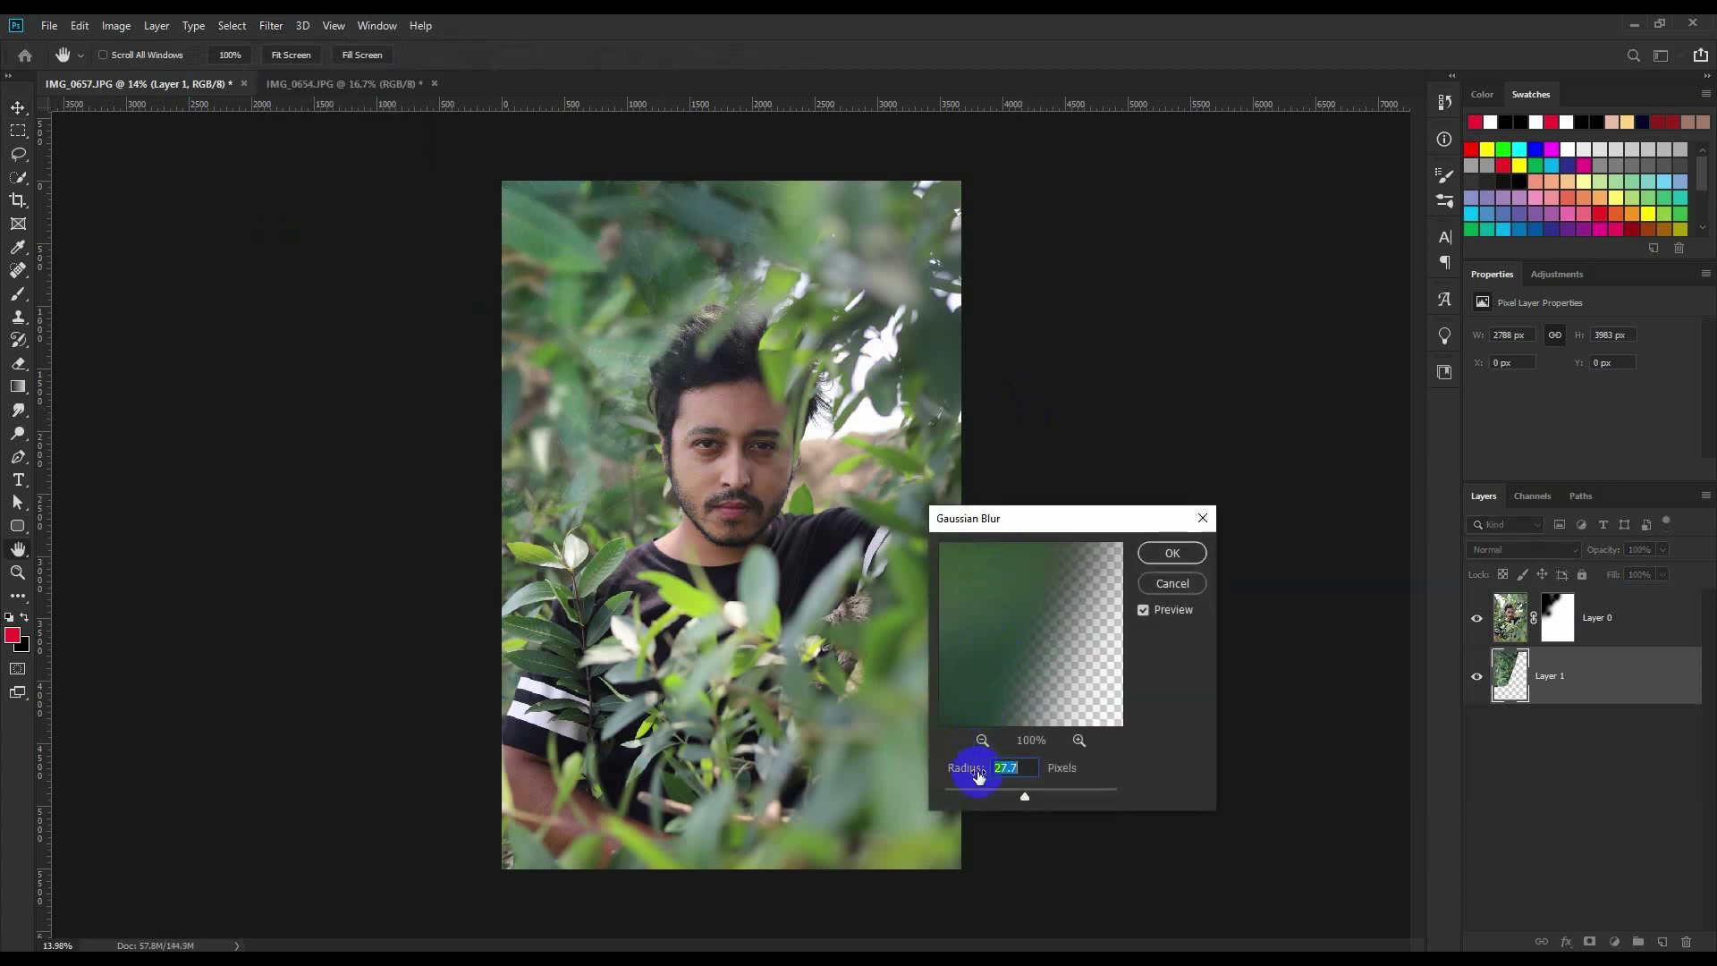
drag(1006, 799, 1037, 798)
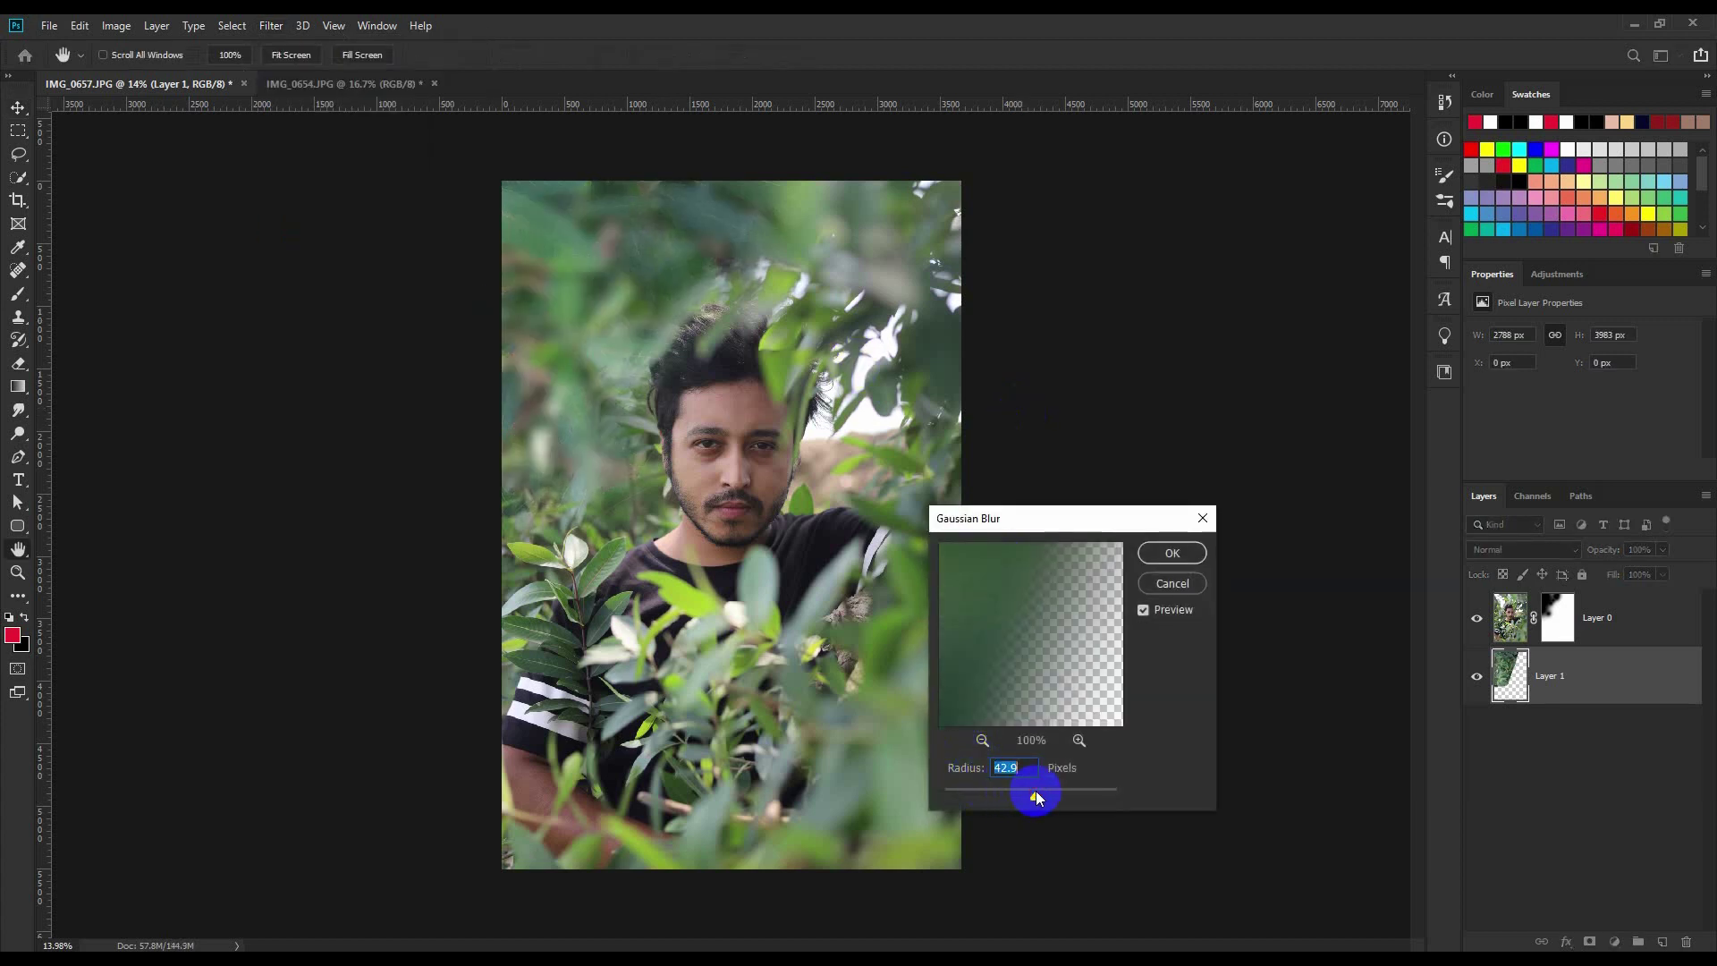
click(1170, 555)
scroll(749, 435, up, 1)
scroll(749, 435, up, 1)
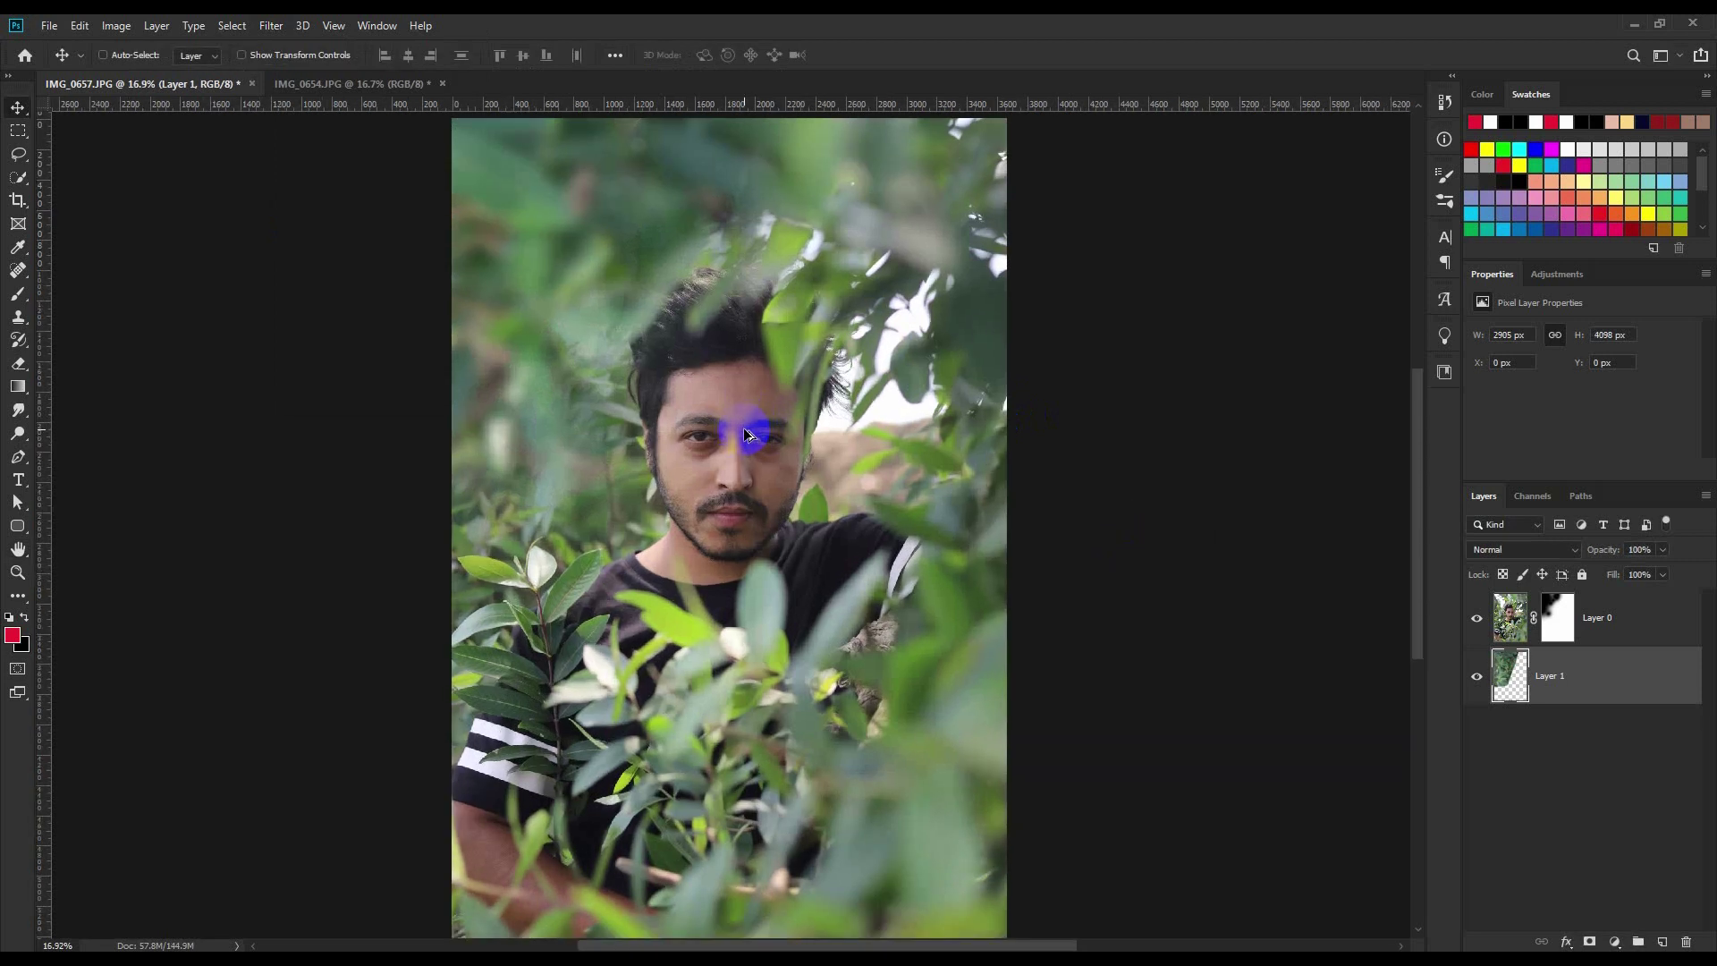
- Paint white on Layer 0's mask to bring the man's hair back
click(1550, 626)
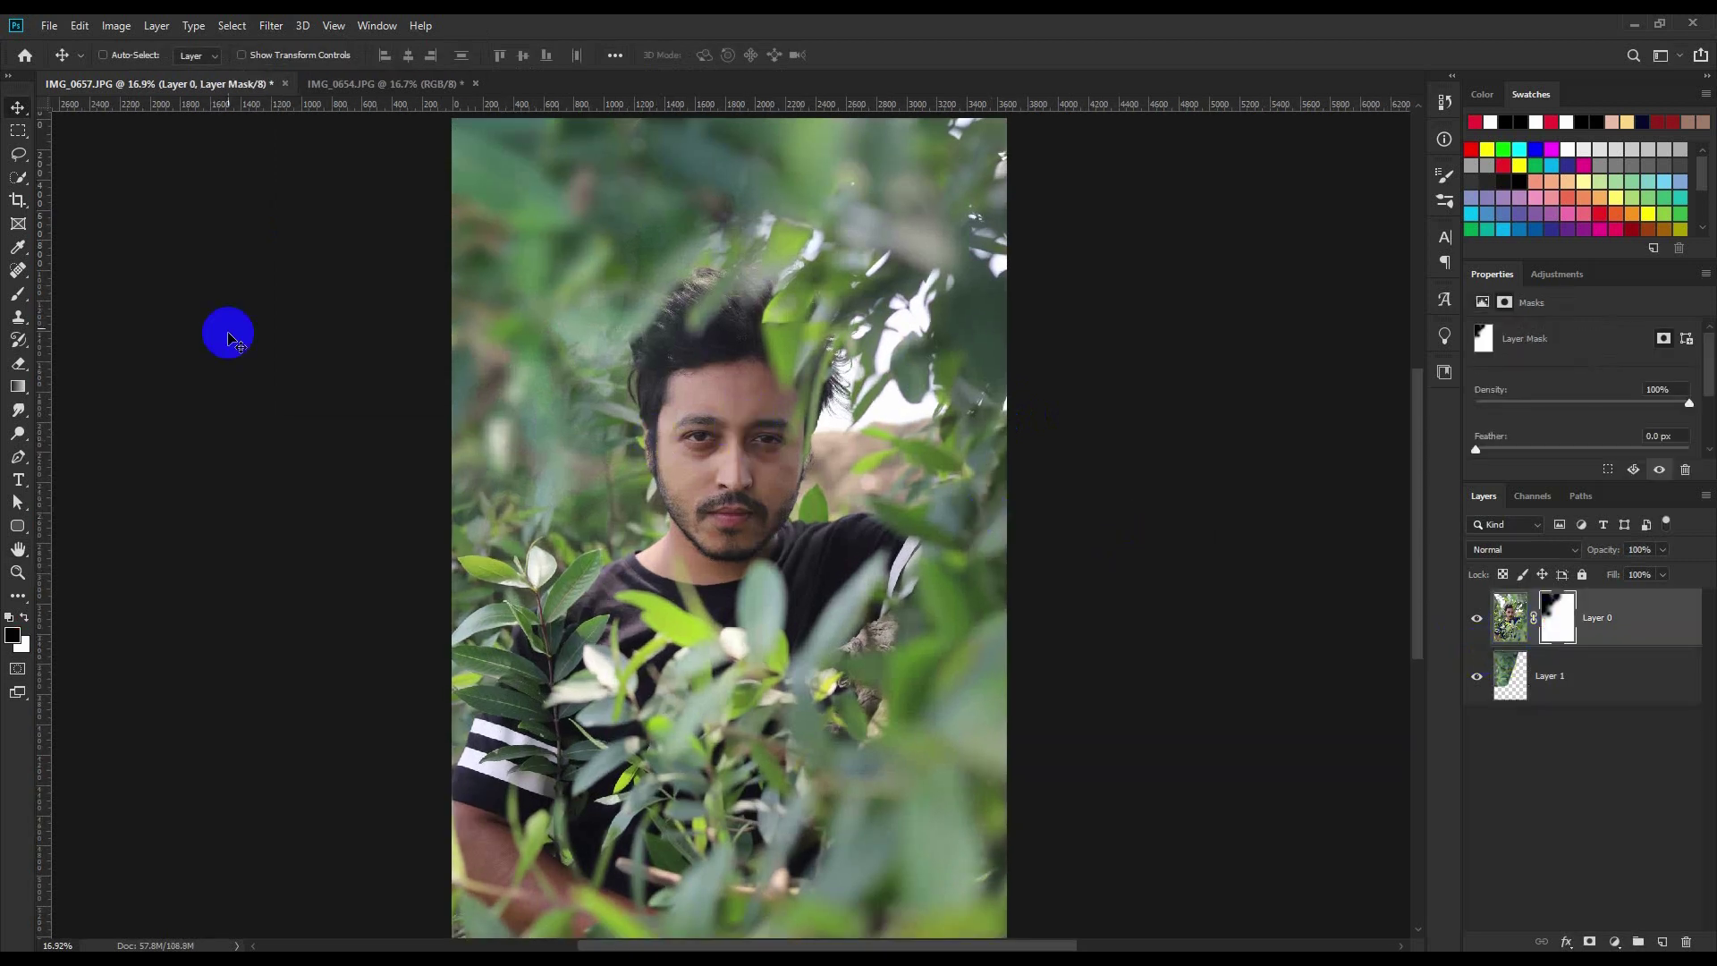
click(18, 294)
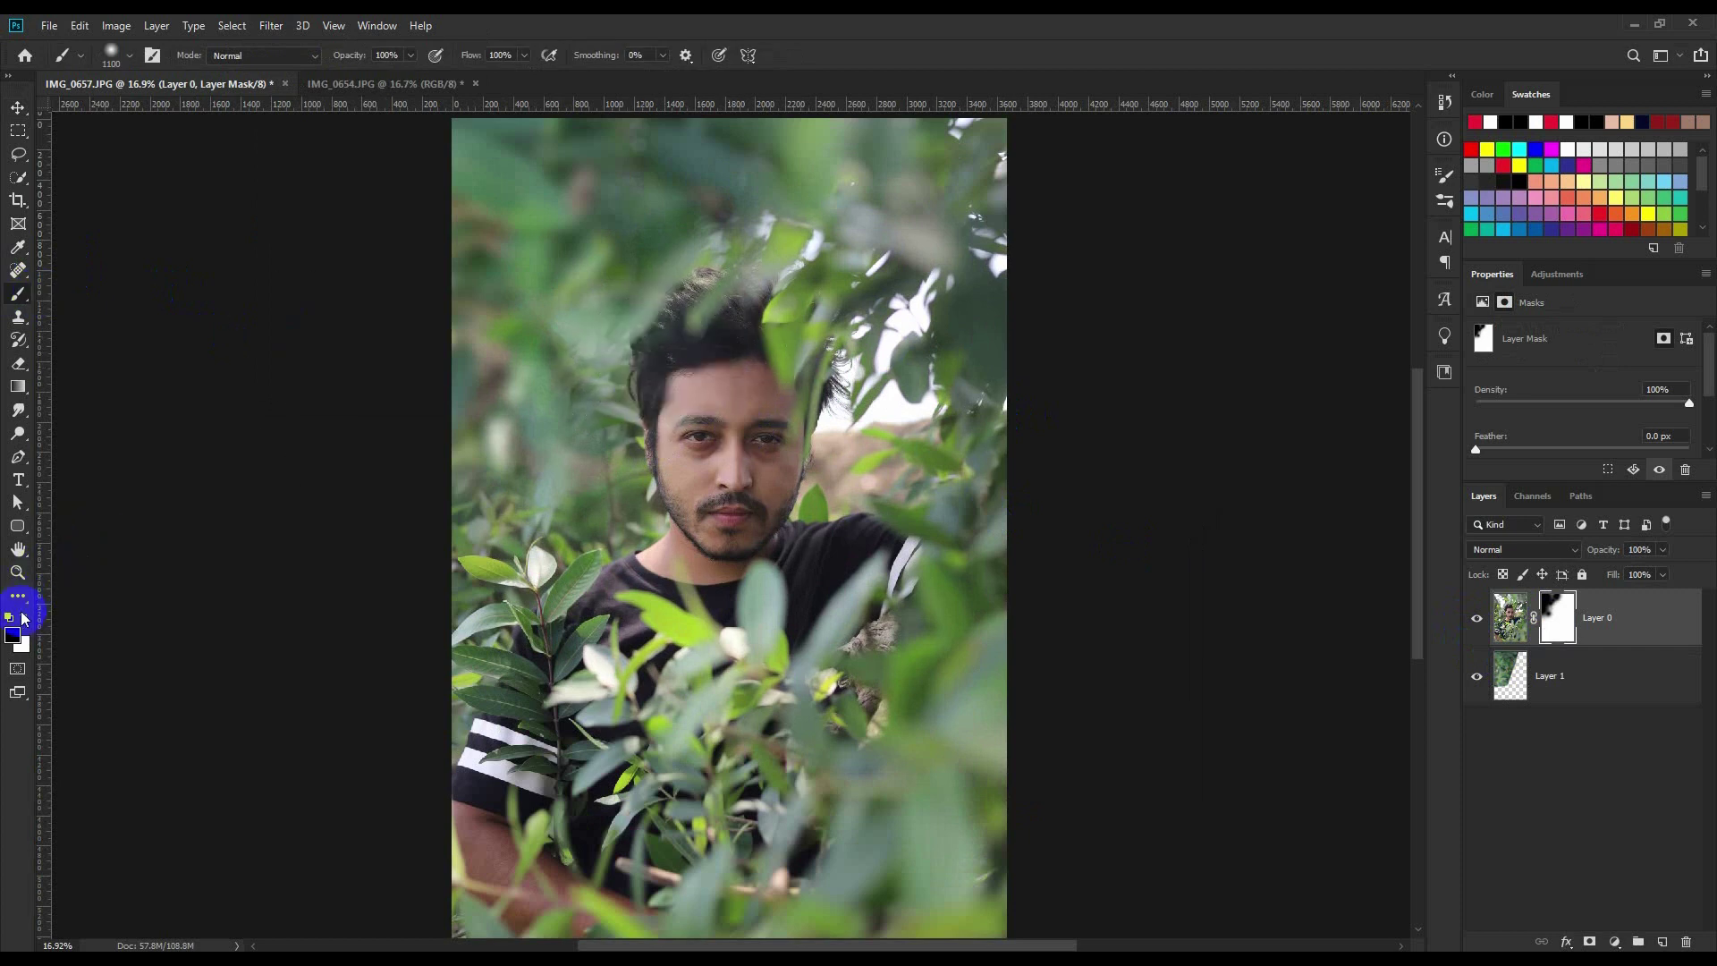
click(24, 616)
mouse_move(677, 351)
mouse_down()
mouse_move(682, 326)
mouse_move(716, 314)
mouse_move(677, 352)
mouse_up()
click(1576, 662)
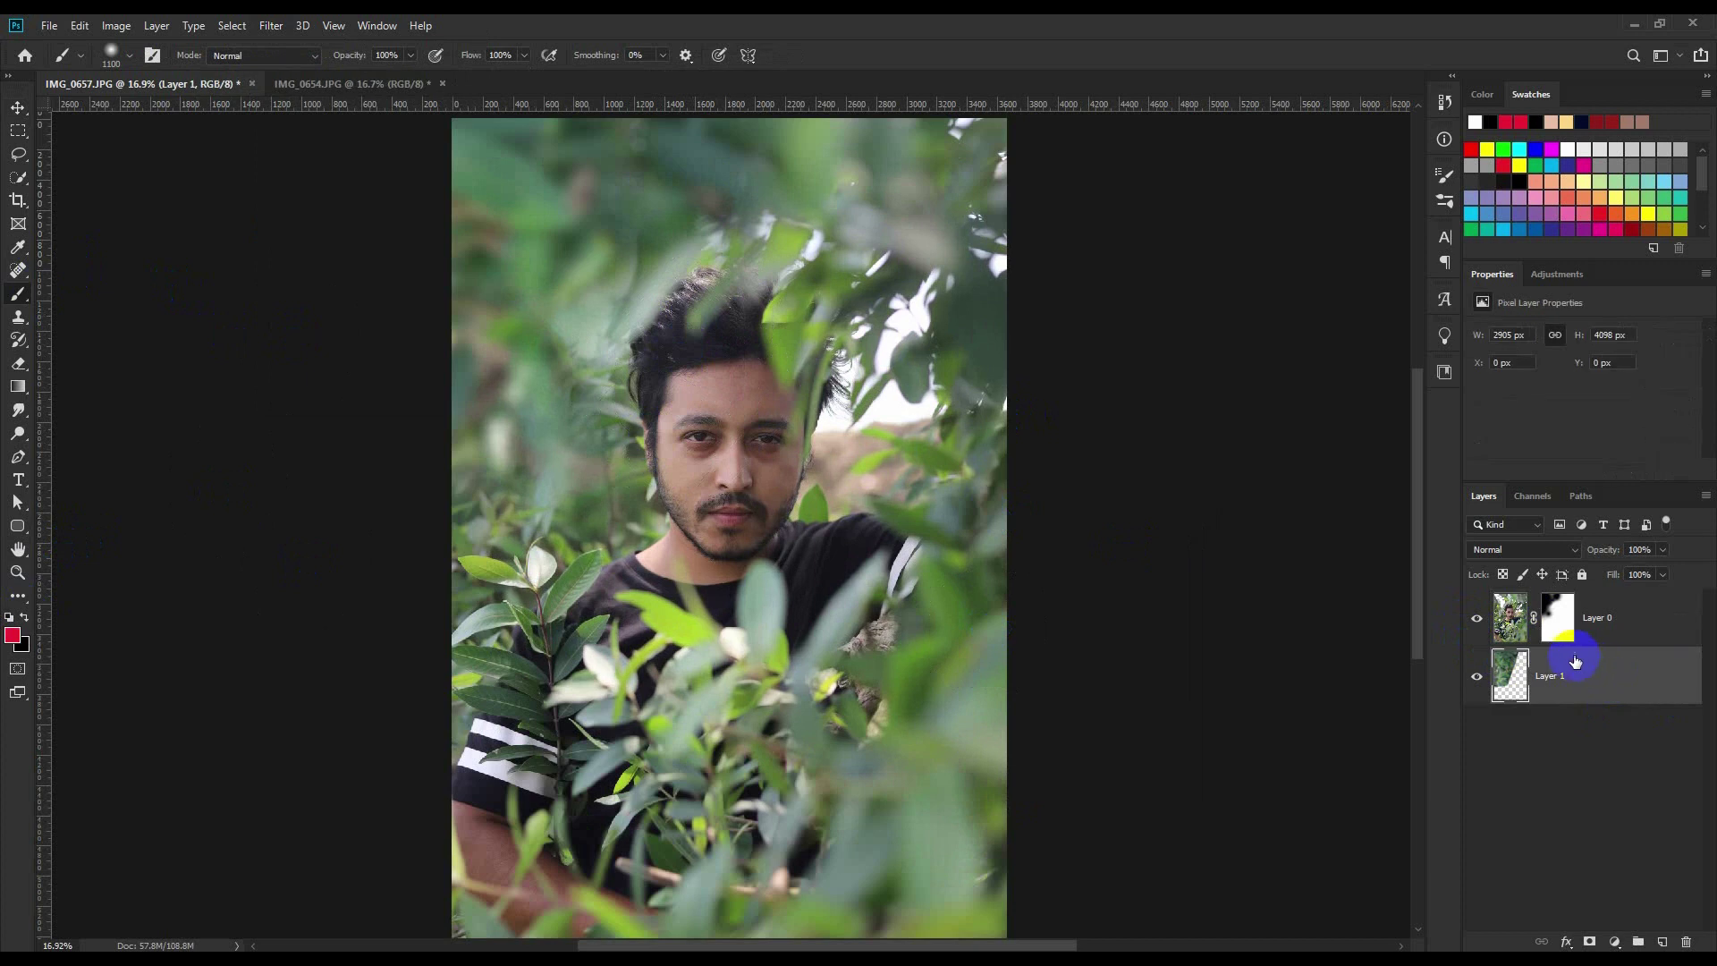
- Use Curves on the leaves to brighten midtones and adjust the Green and Blue channels
key(ctrl+m)
drag(1288, 659, 1263, 670)
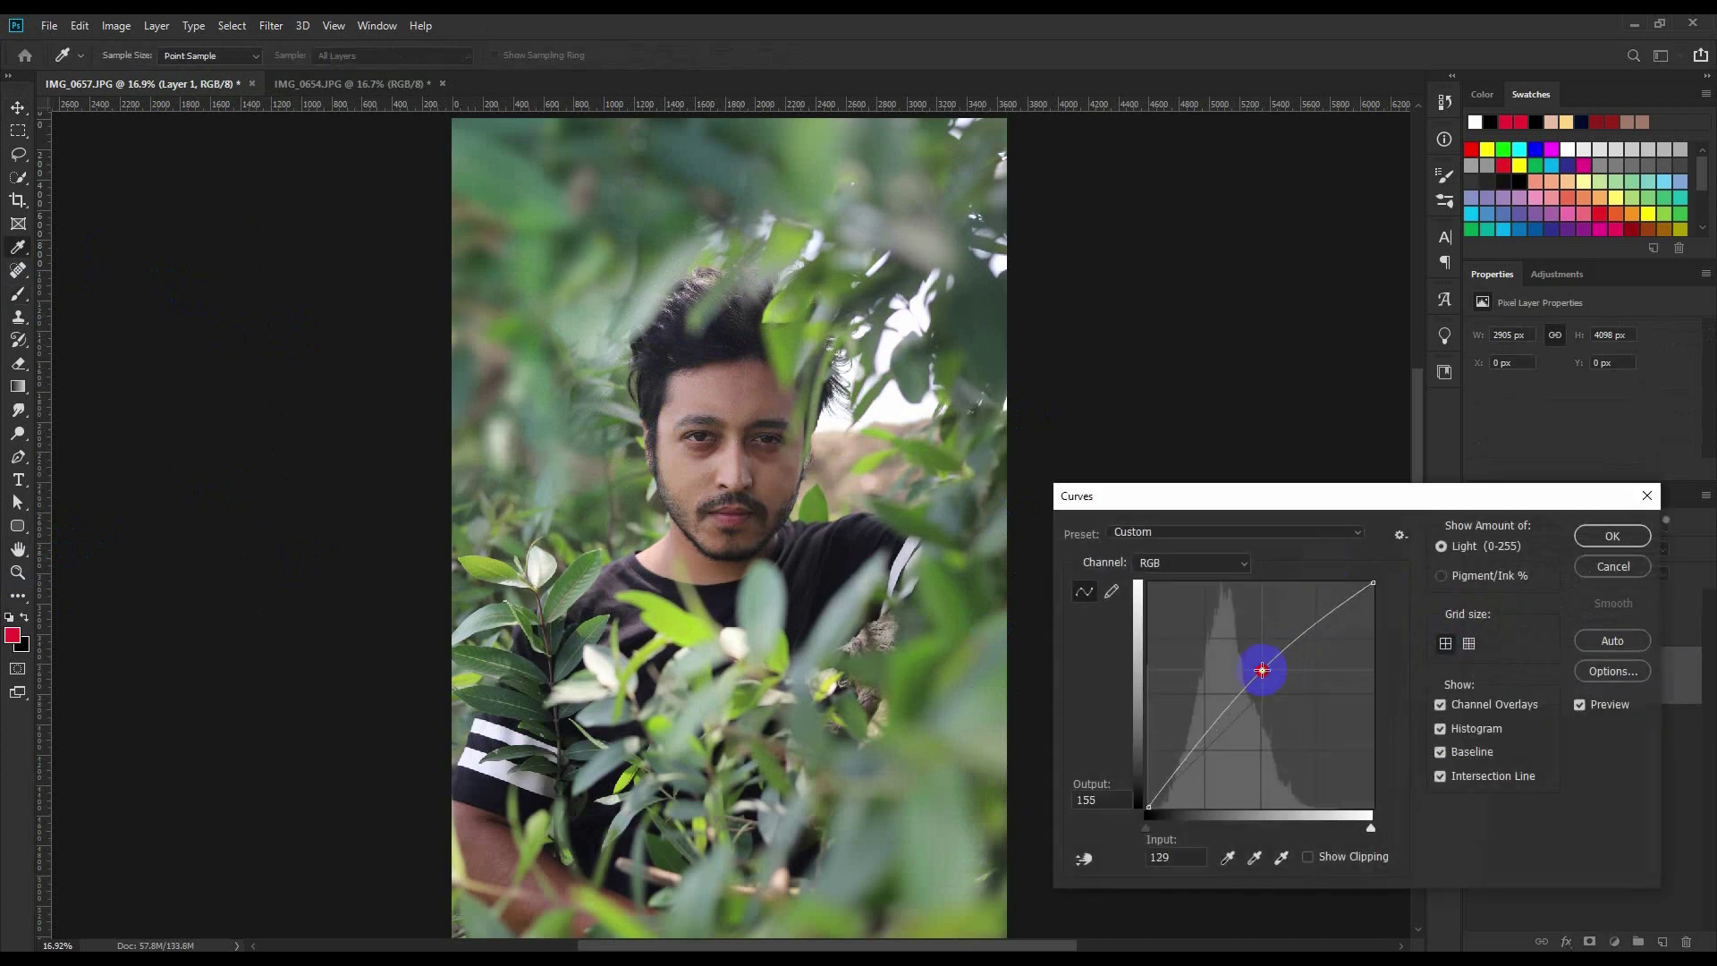
click(1249, 569)
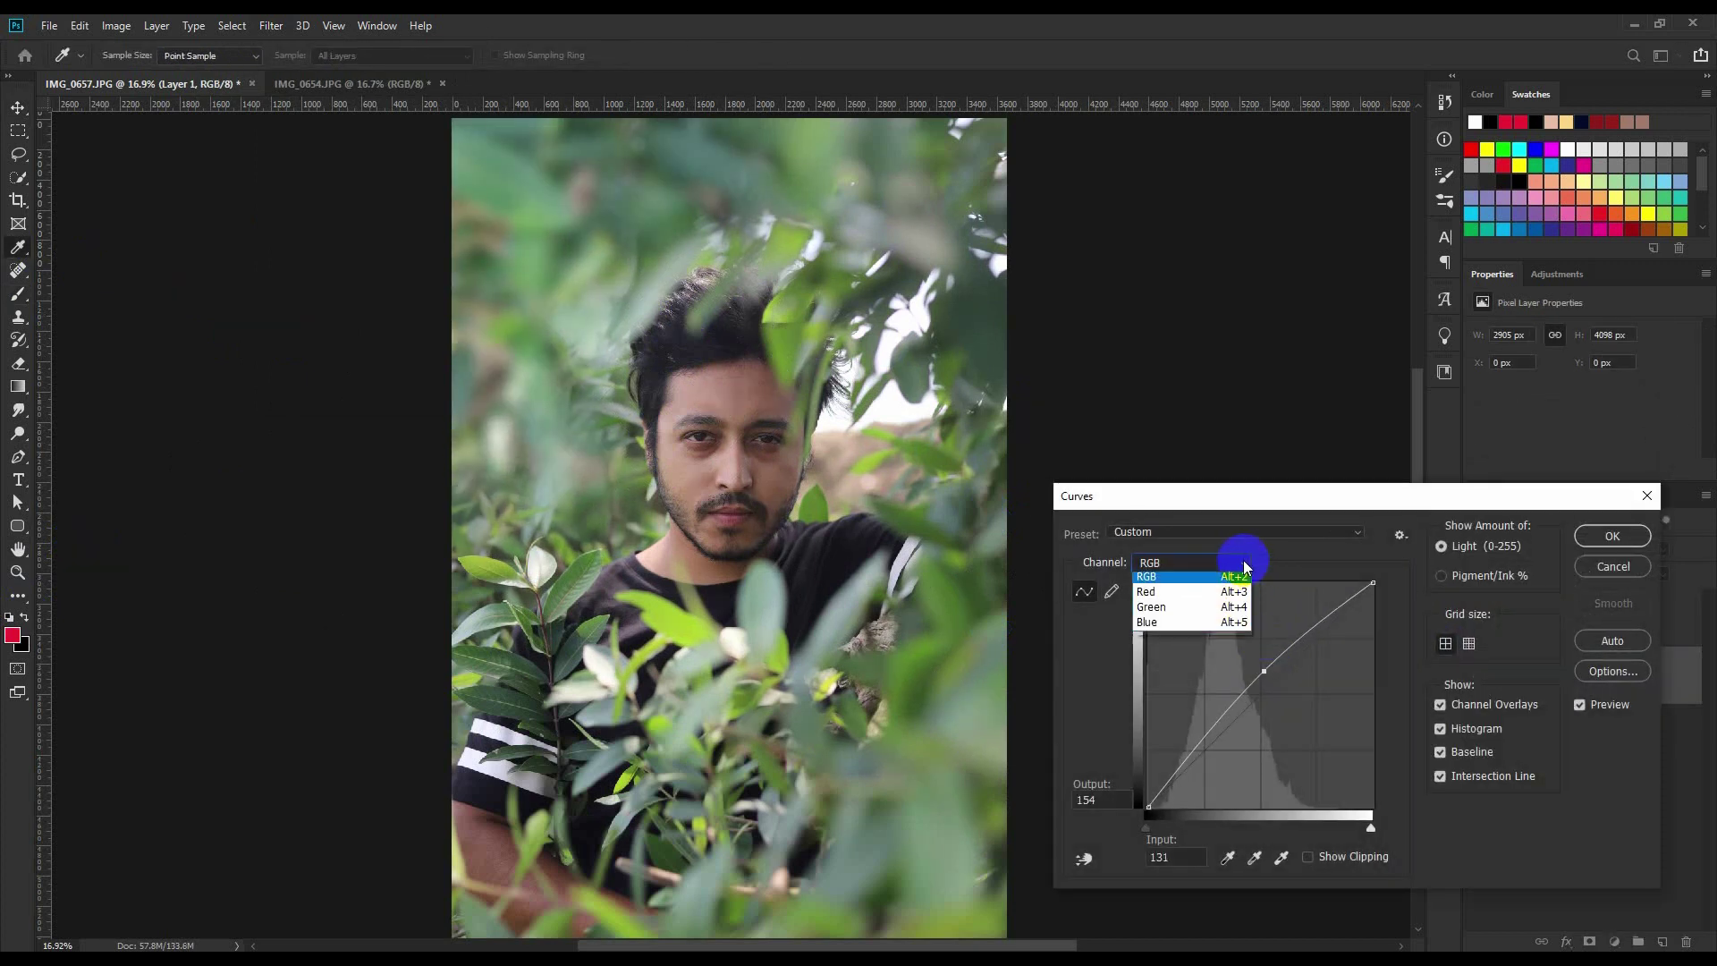
click(1225, 606)
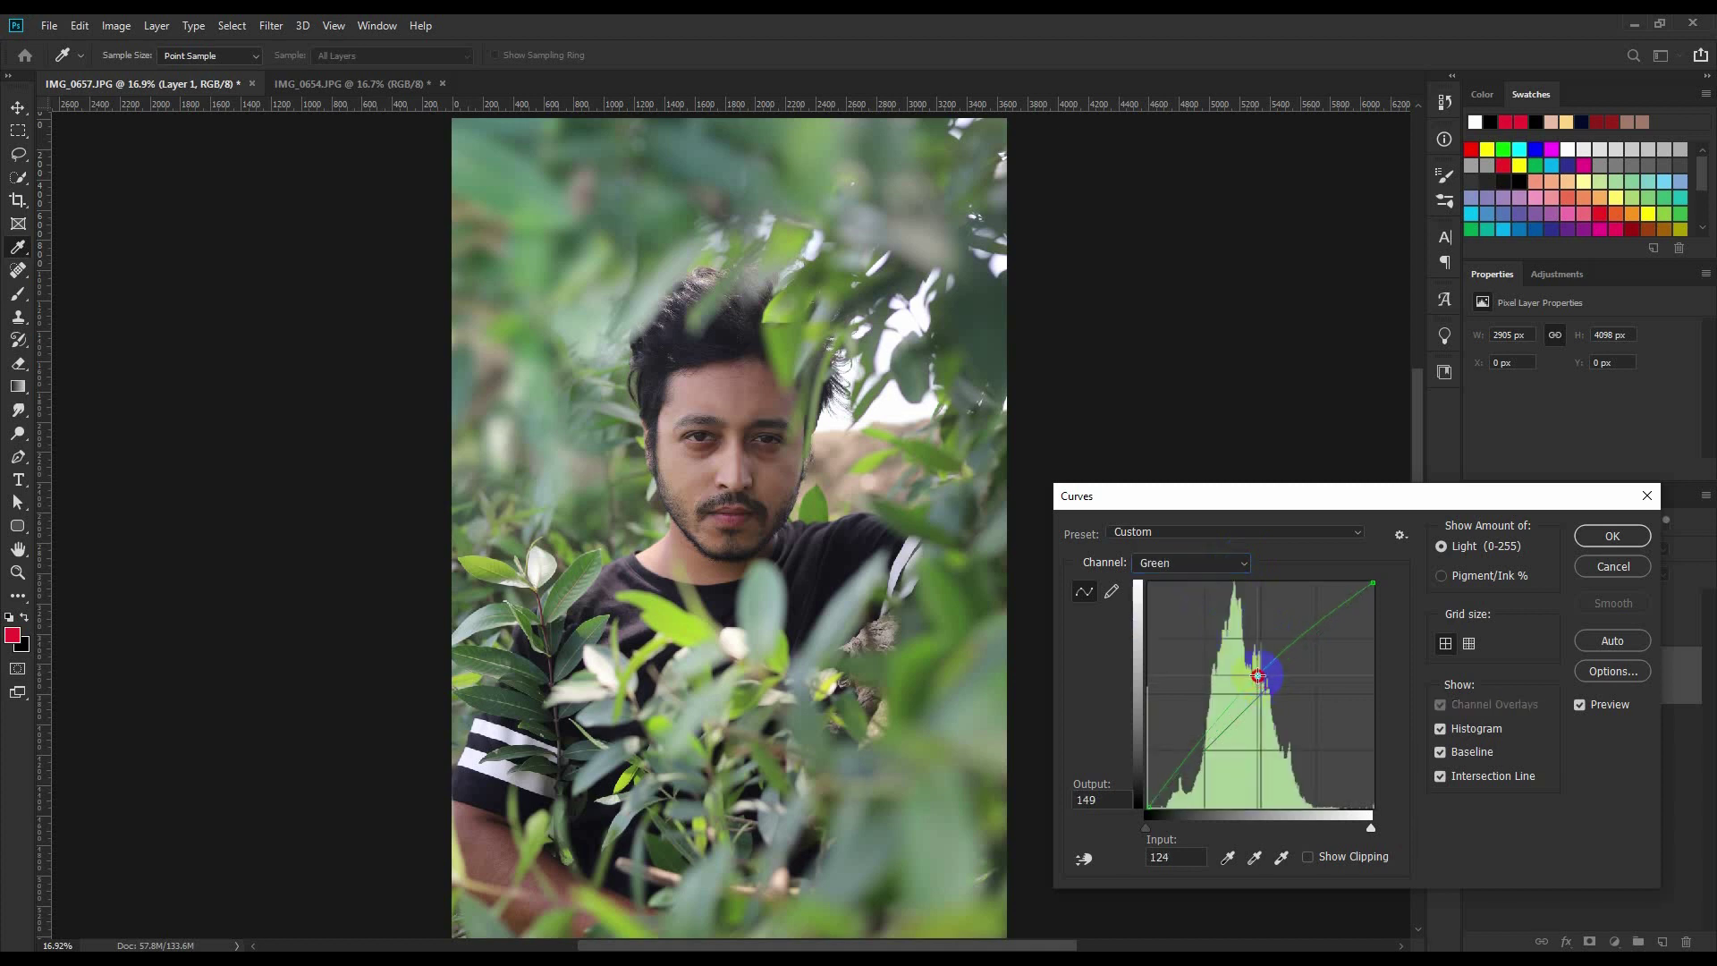
drag(1257, 675, 1257, 674)
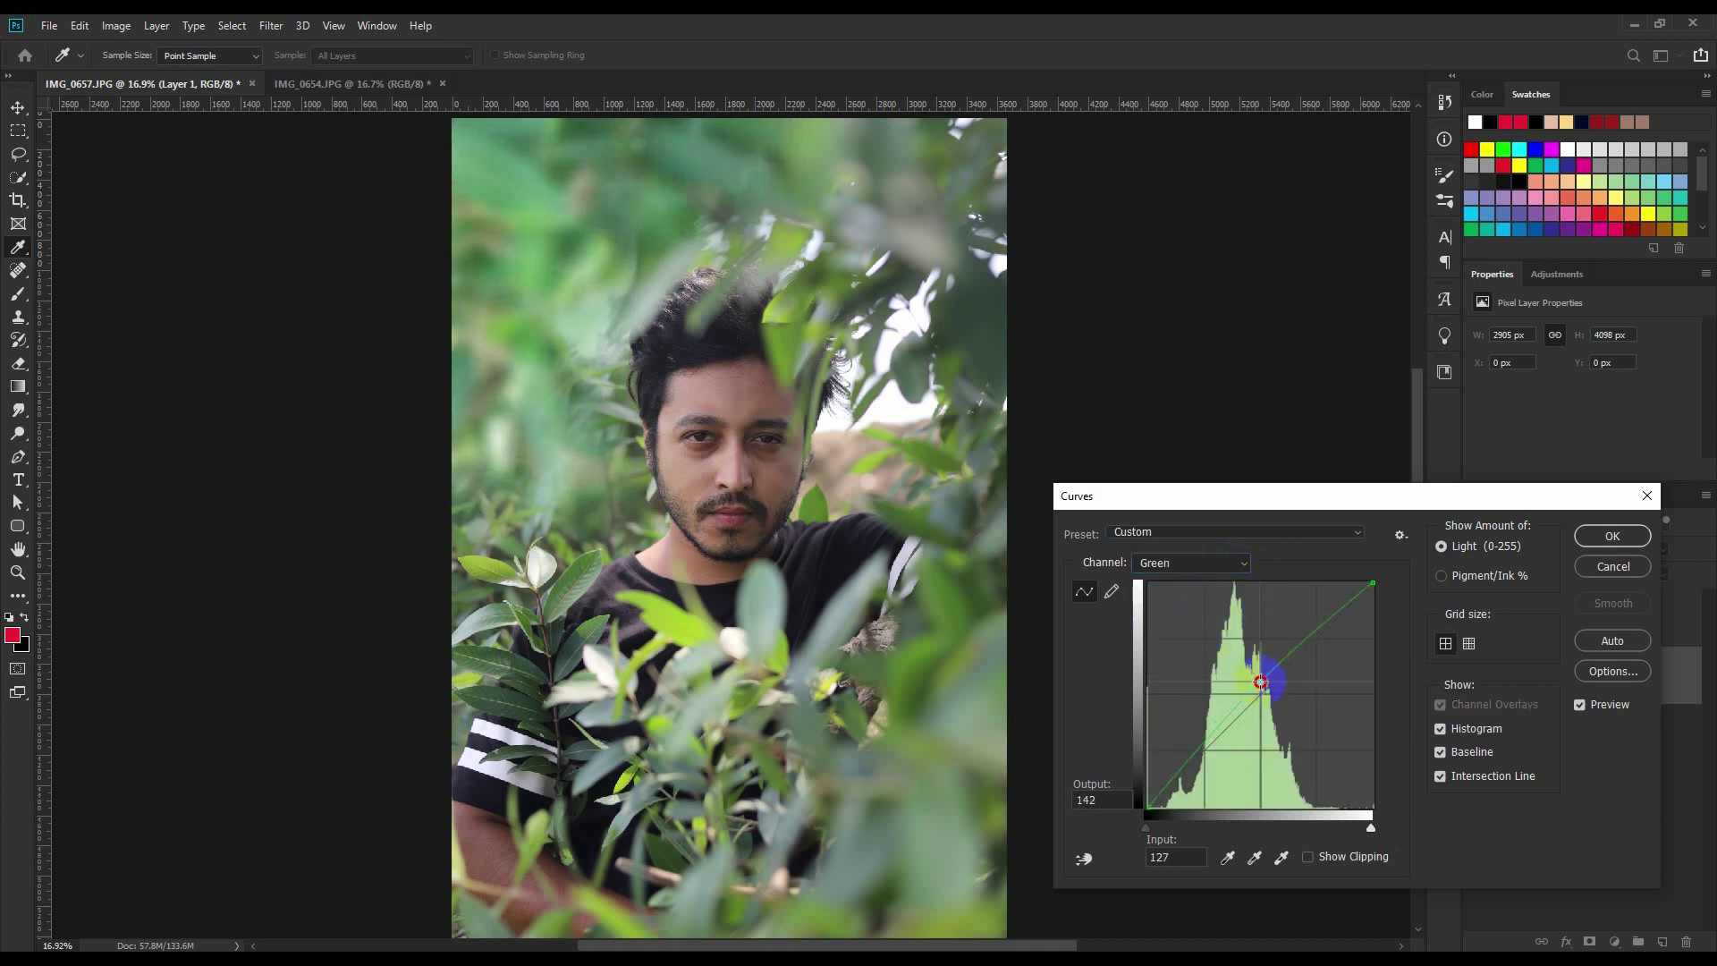
click(1244, 563)
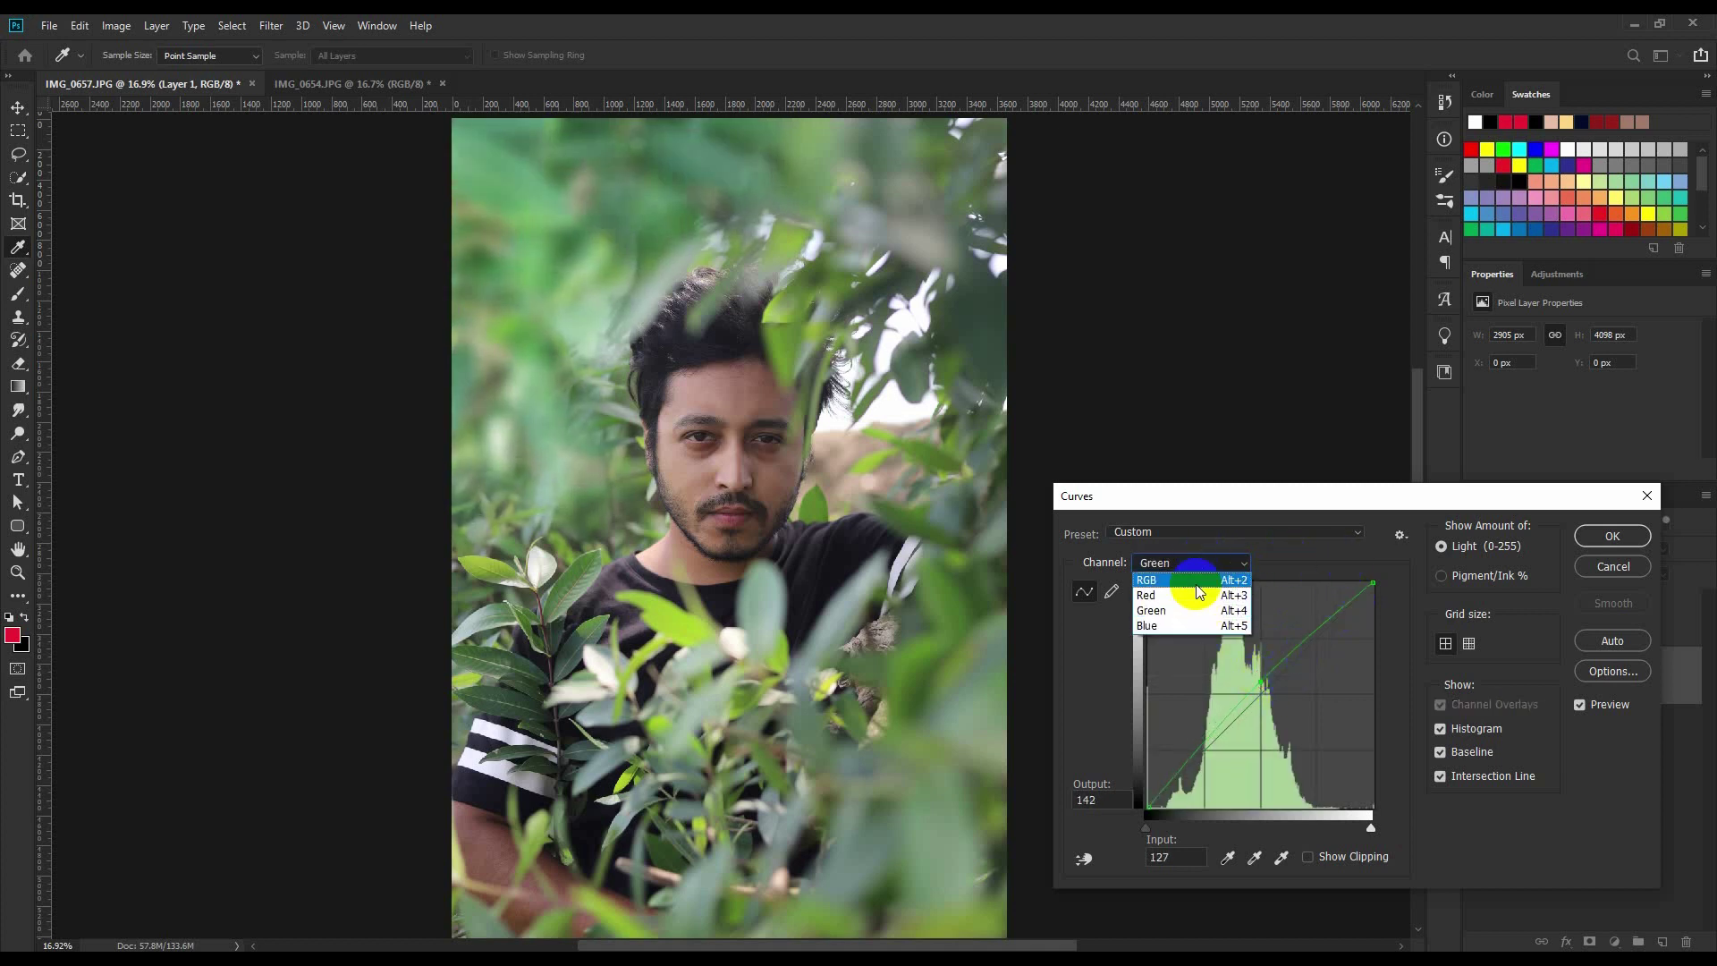
click(1229, 626)
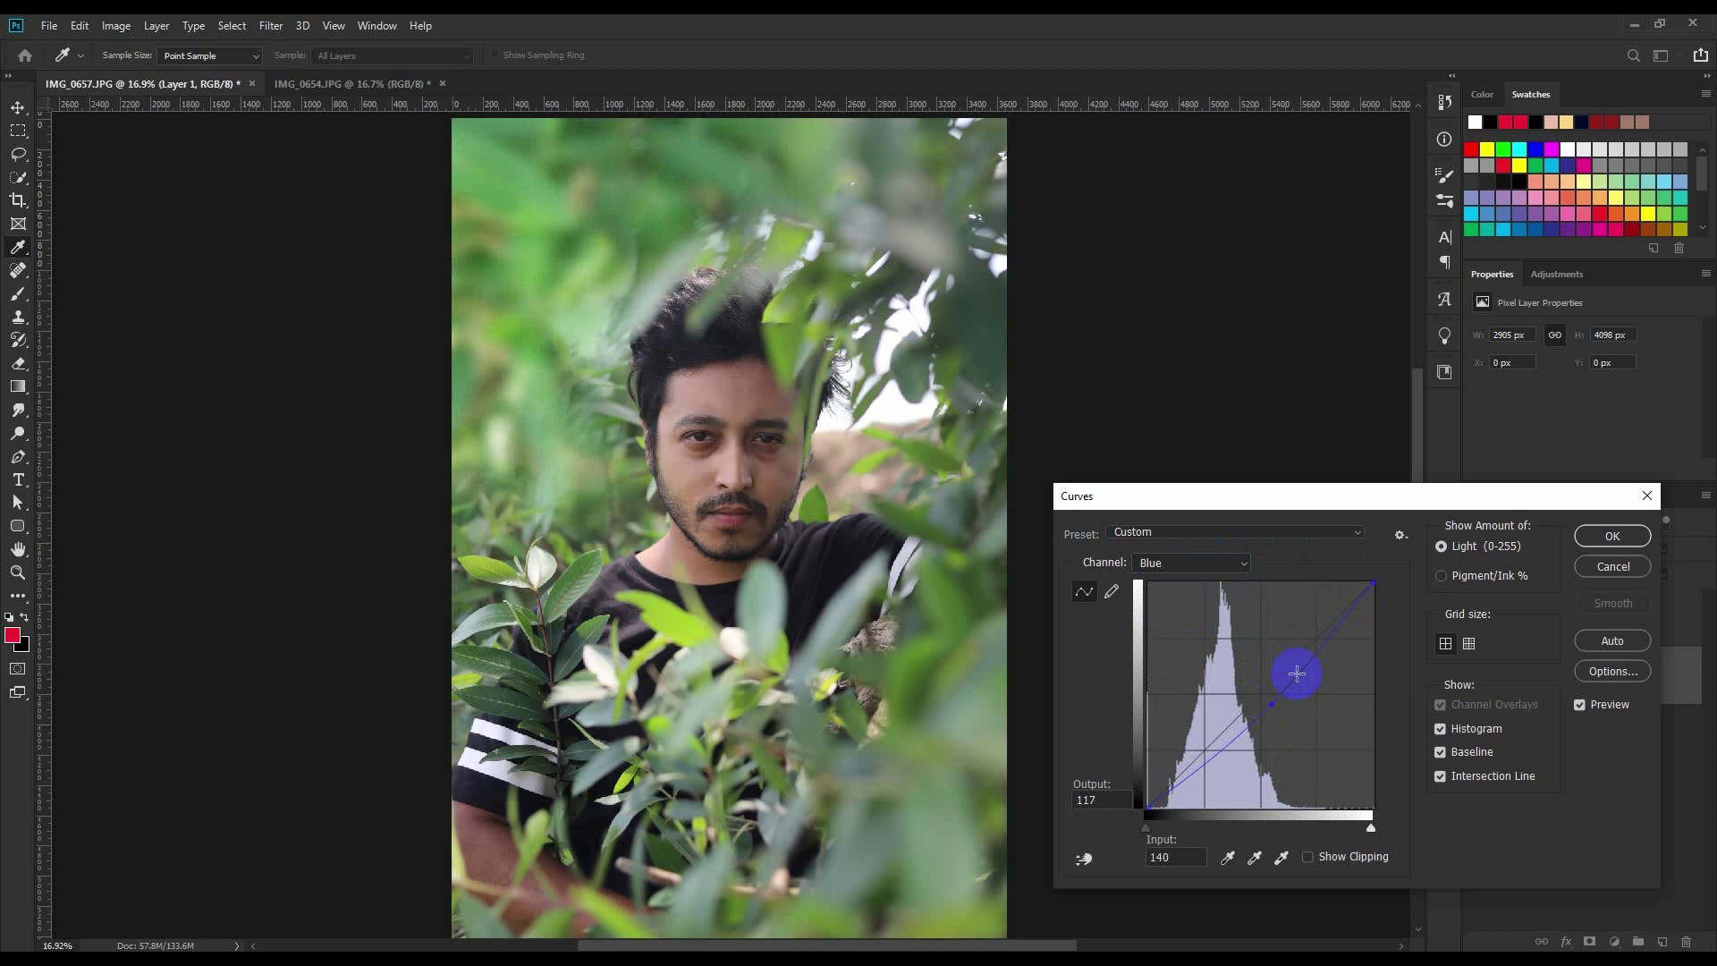
click(1612, 535)
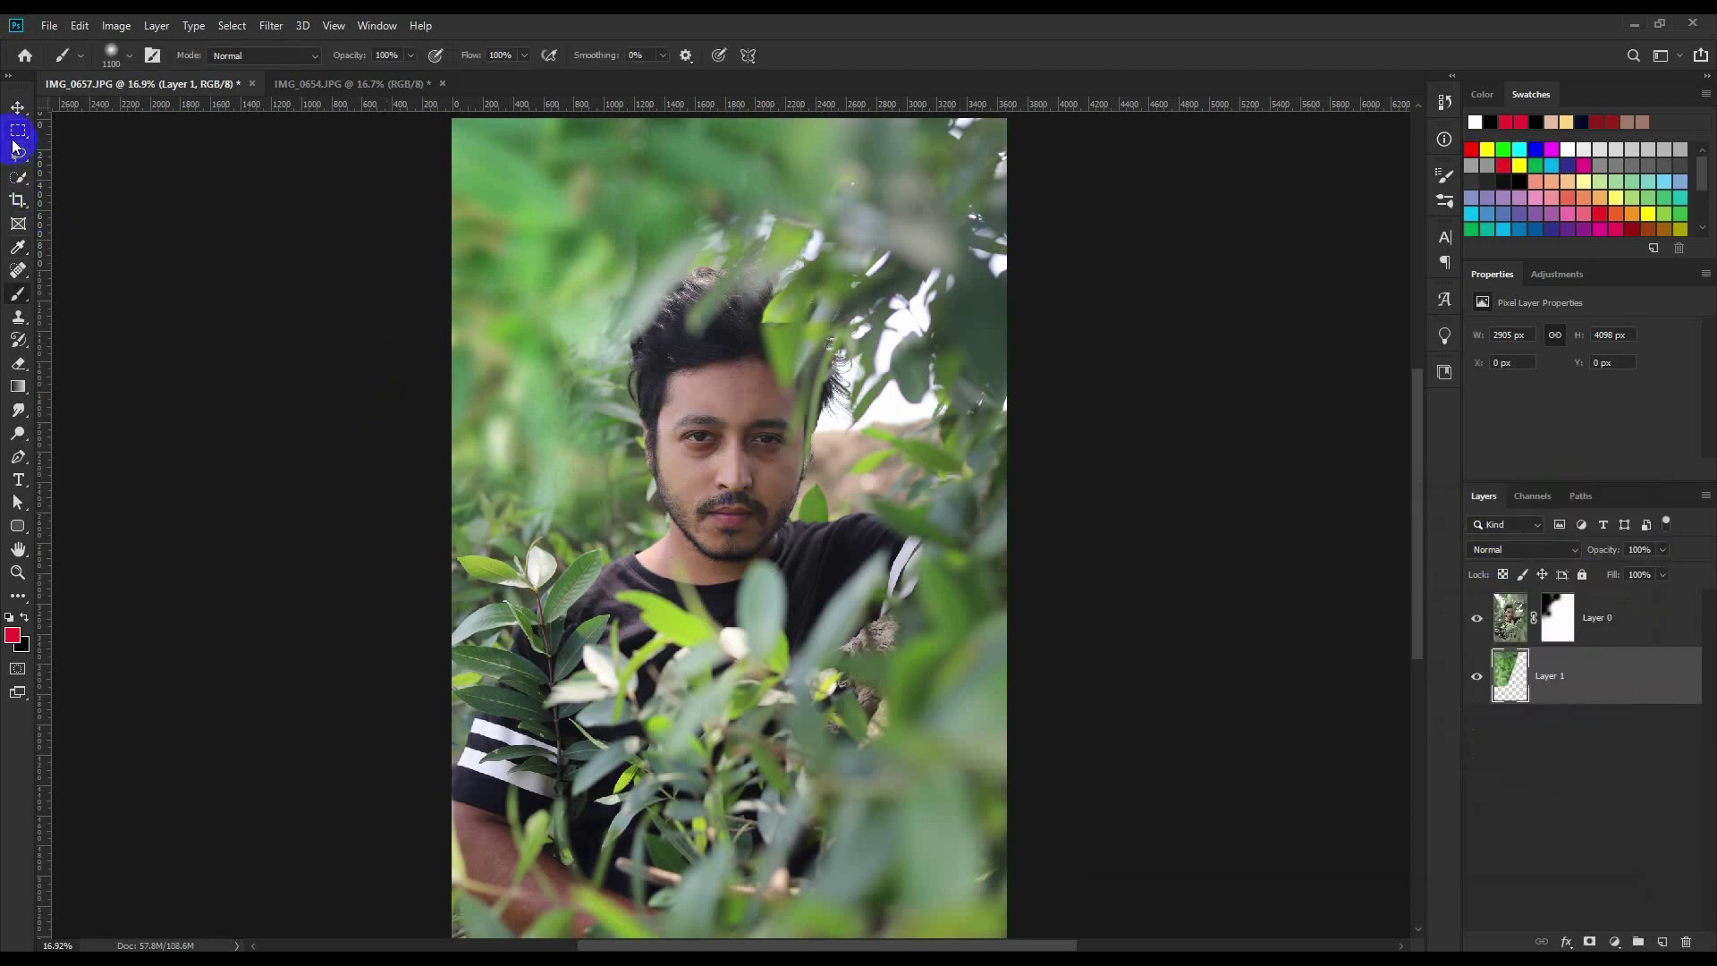
- Apply a second Curves with a midtone anchor, lowered highlights and lifted blacks
key(ctrl+m)
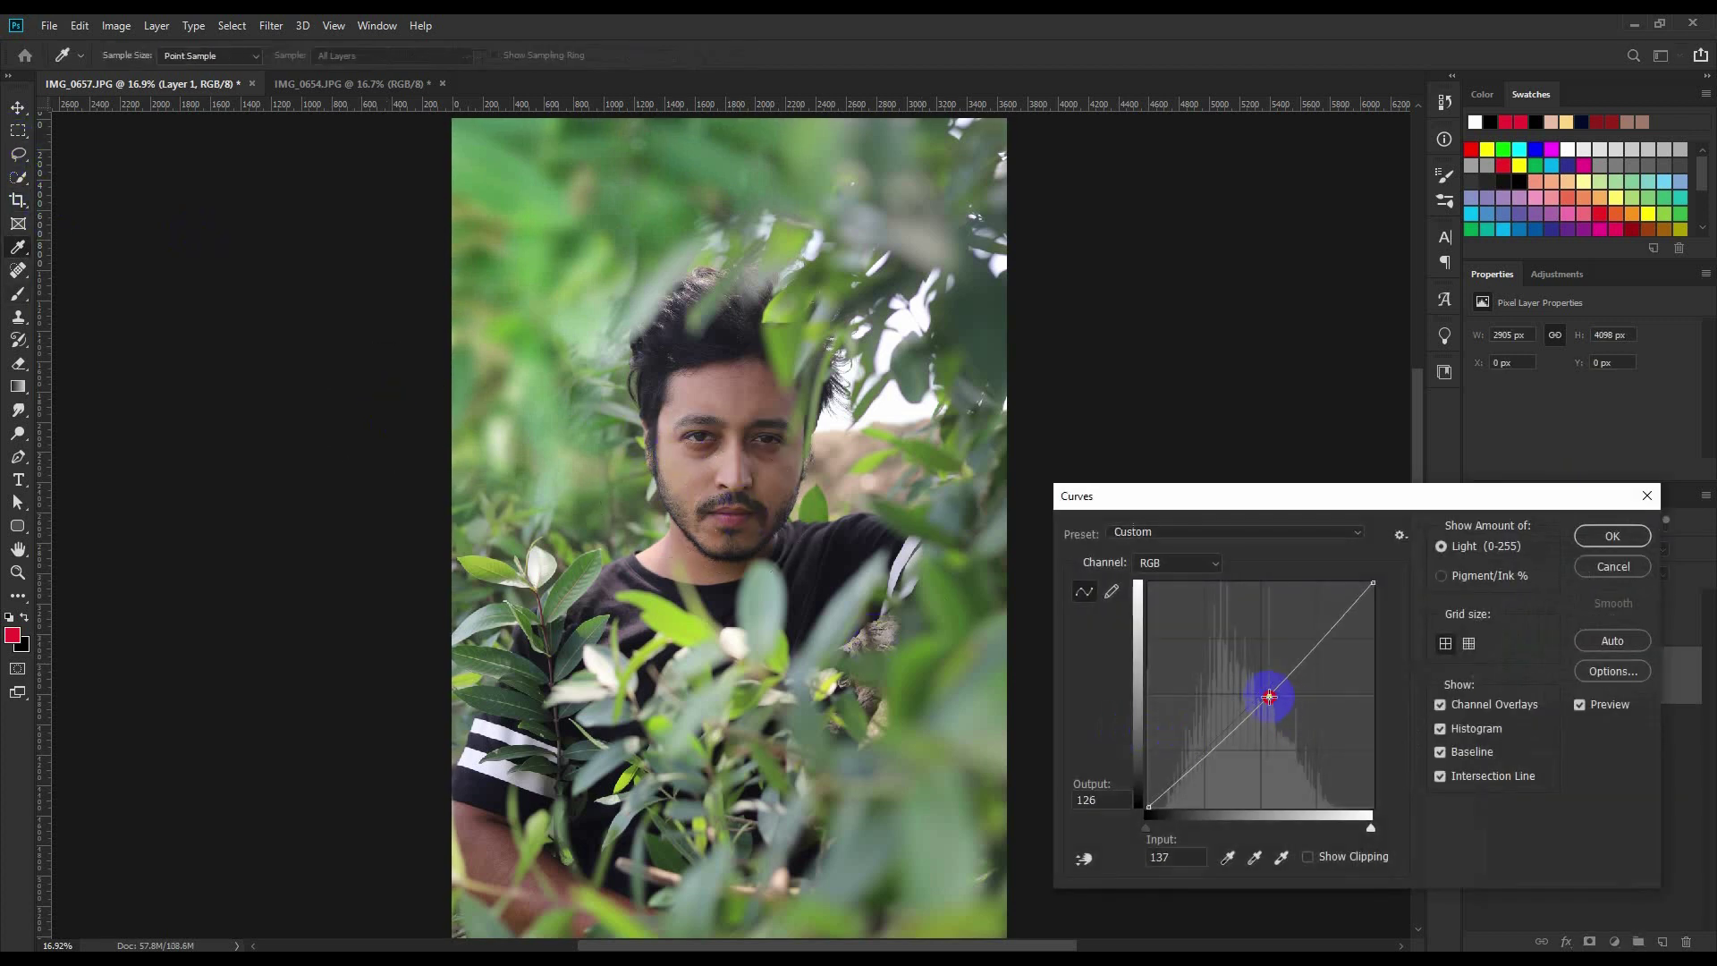
click(1271, 697)
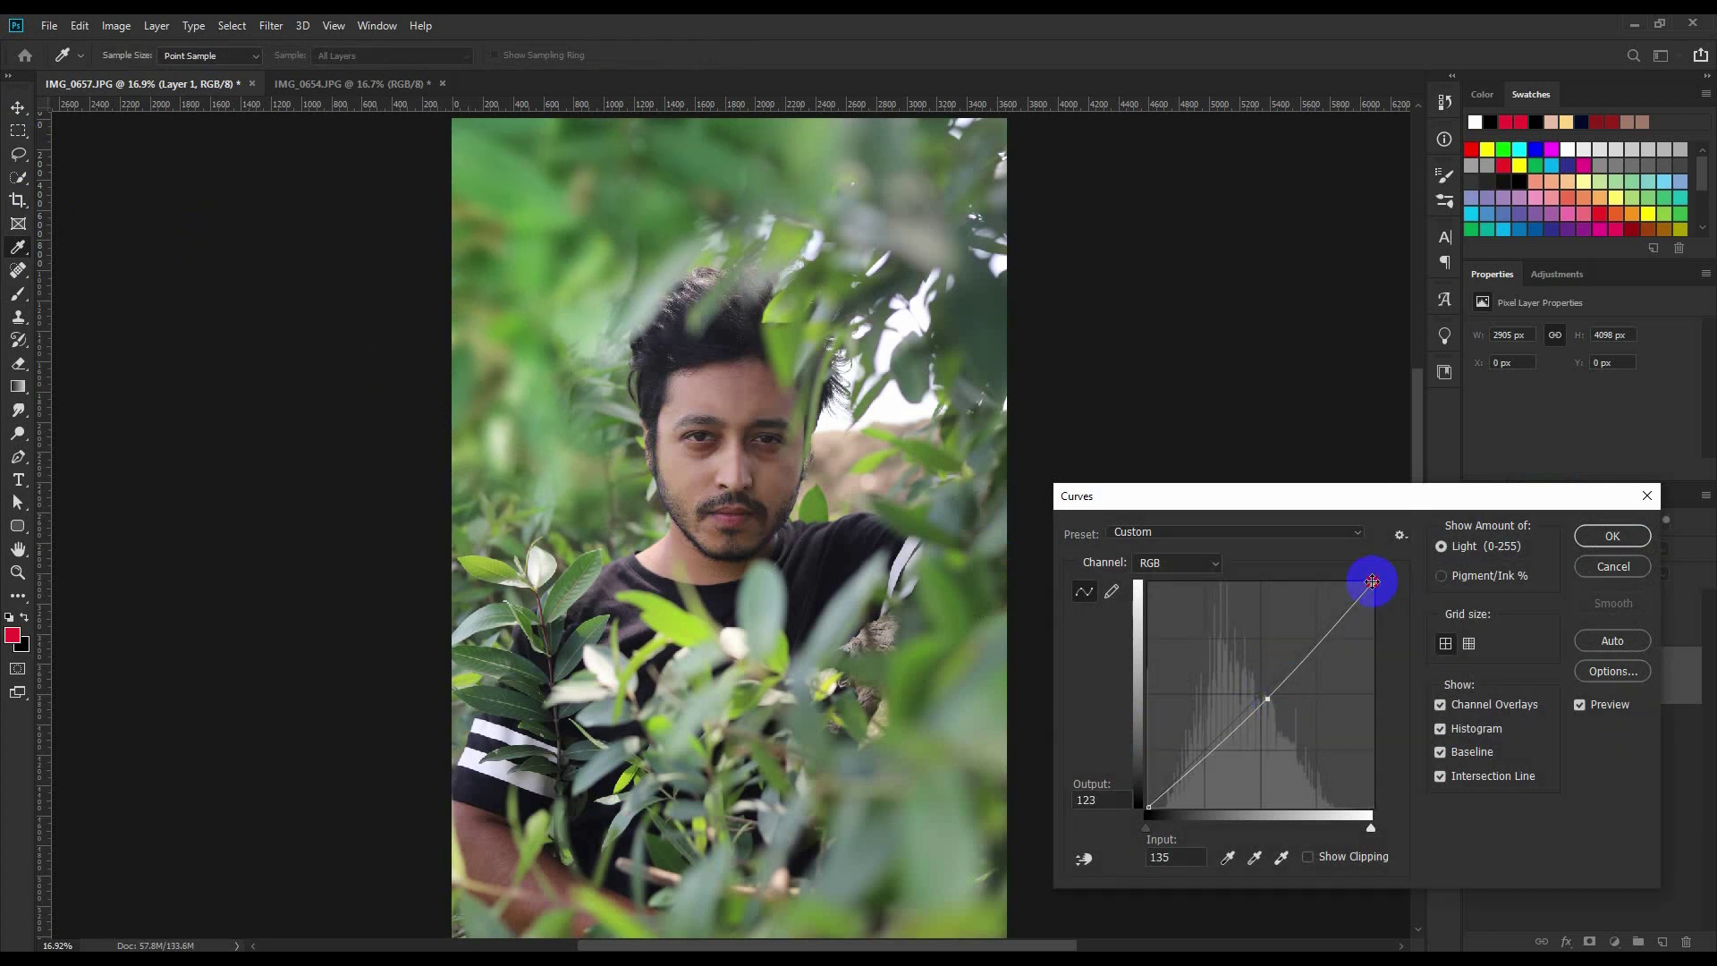
drag(1373, 582, 1385, 601)
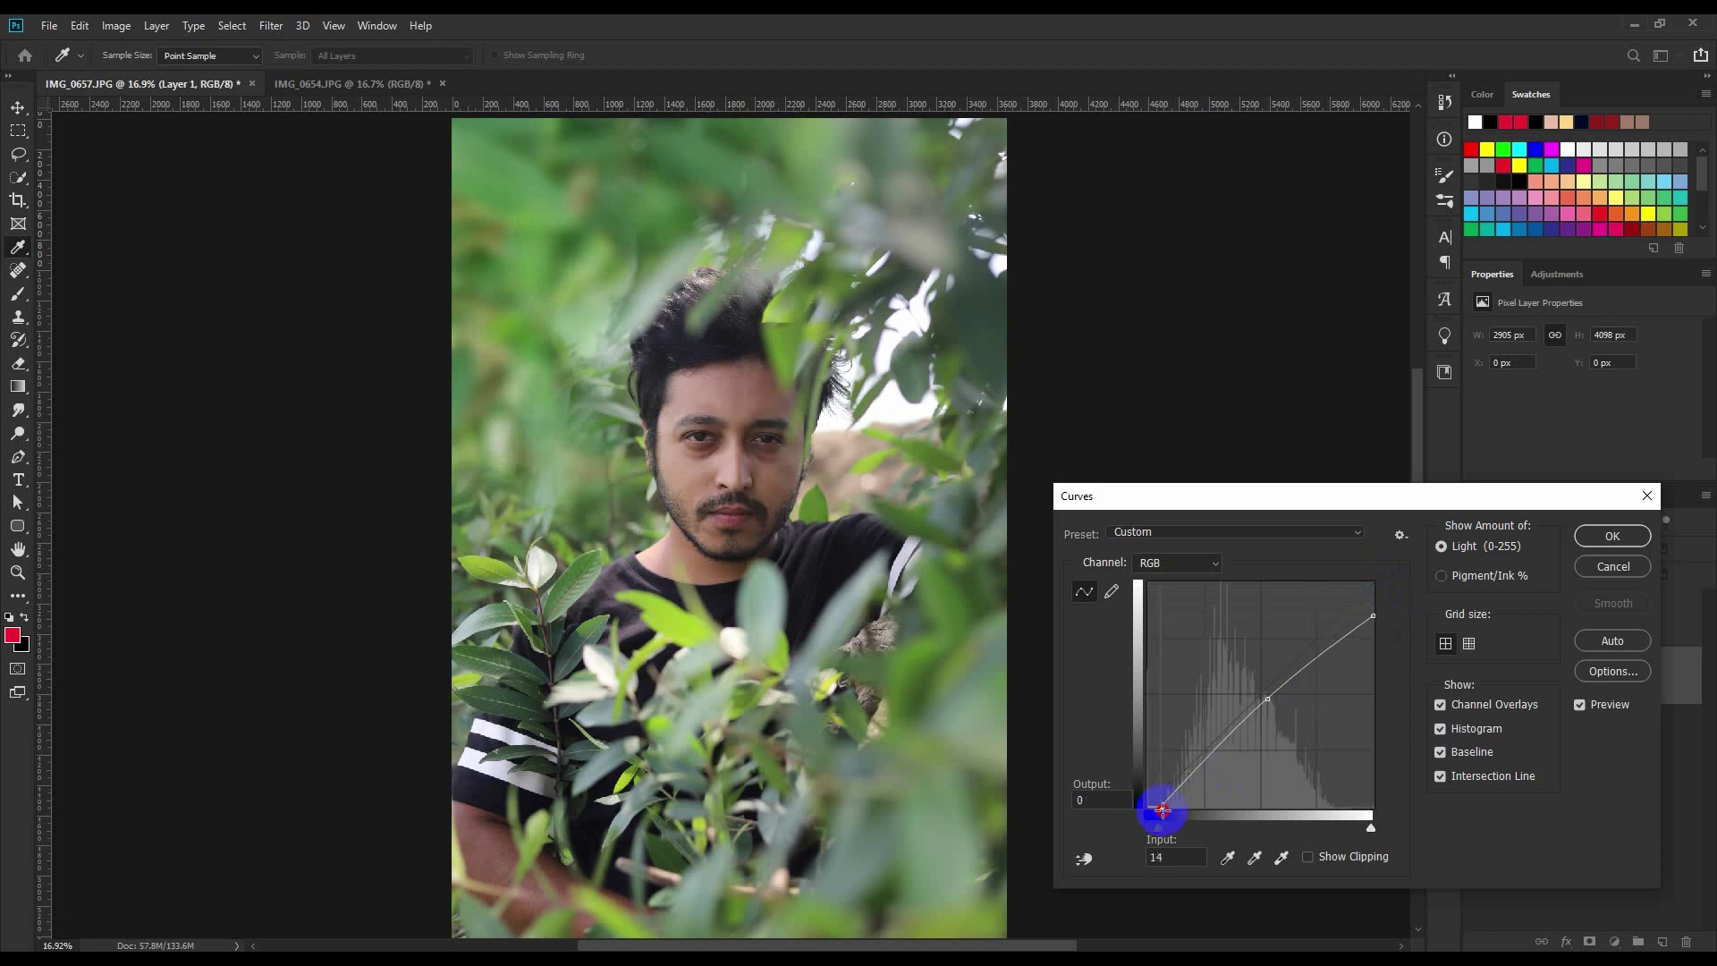
drag(1153, 801, 1136, 783)
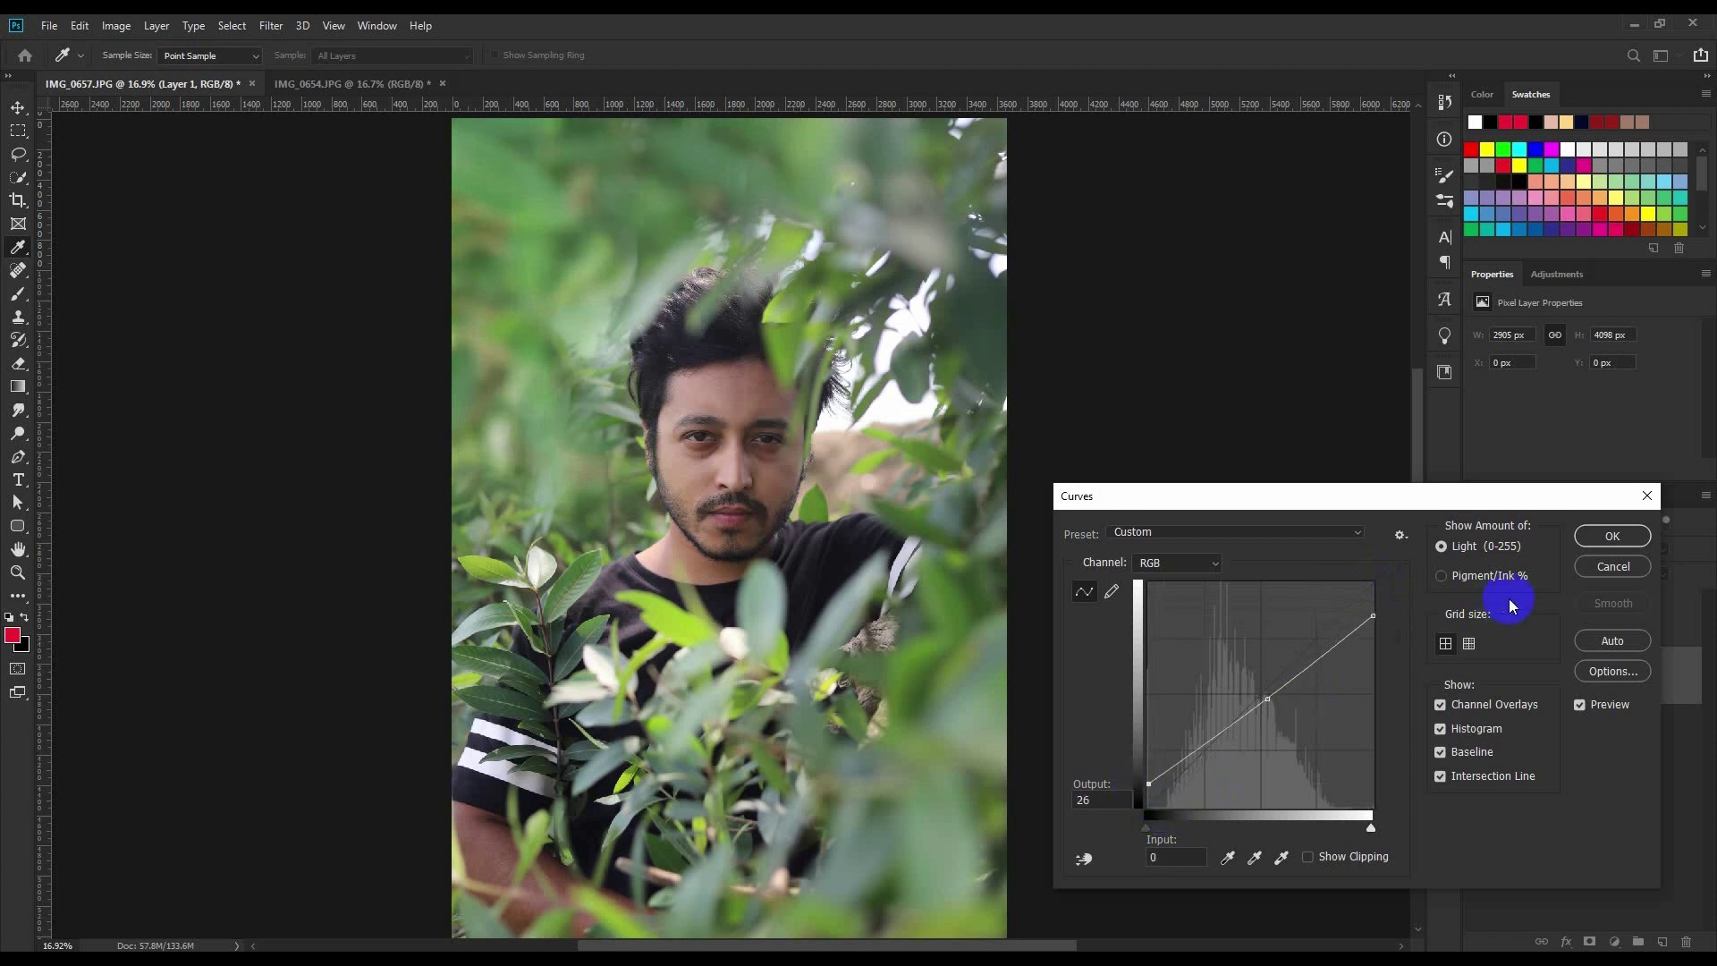
click(1612, 535)
- Make Layer 0 active in the portrait, then switch to the IMG_0654.JPG document
key(b)
click(18, 107)
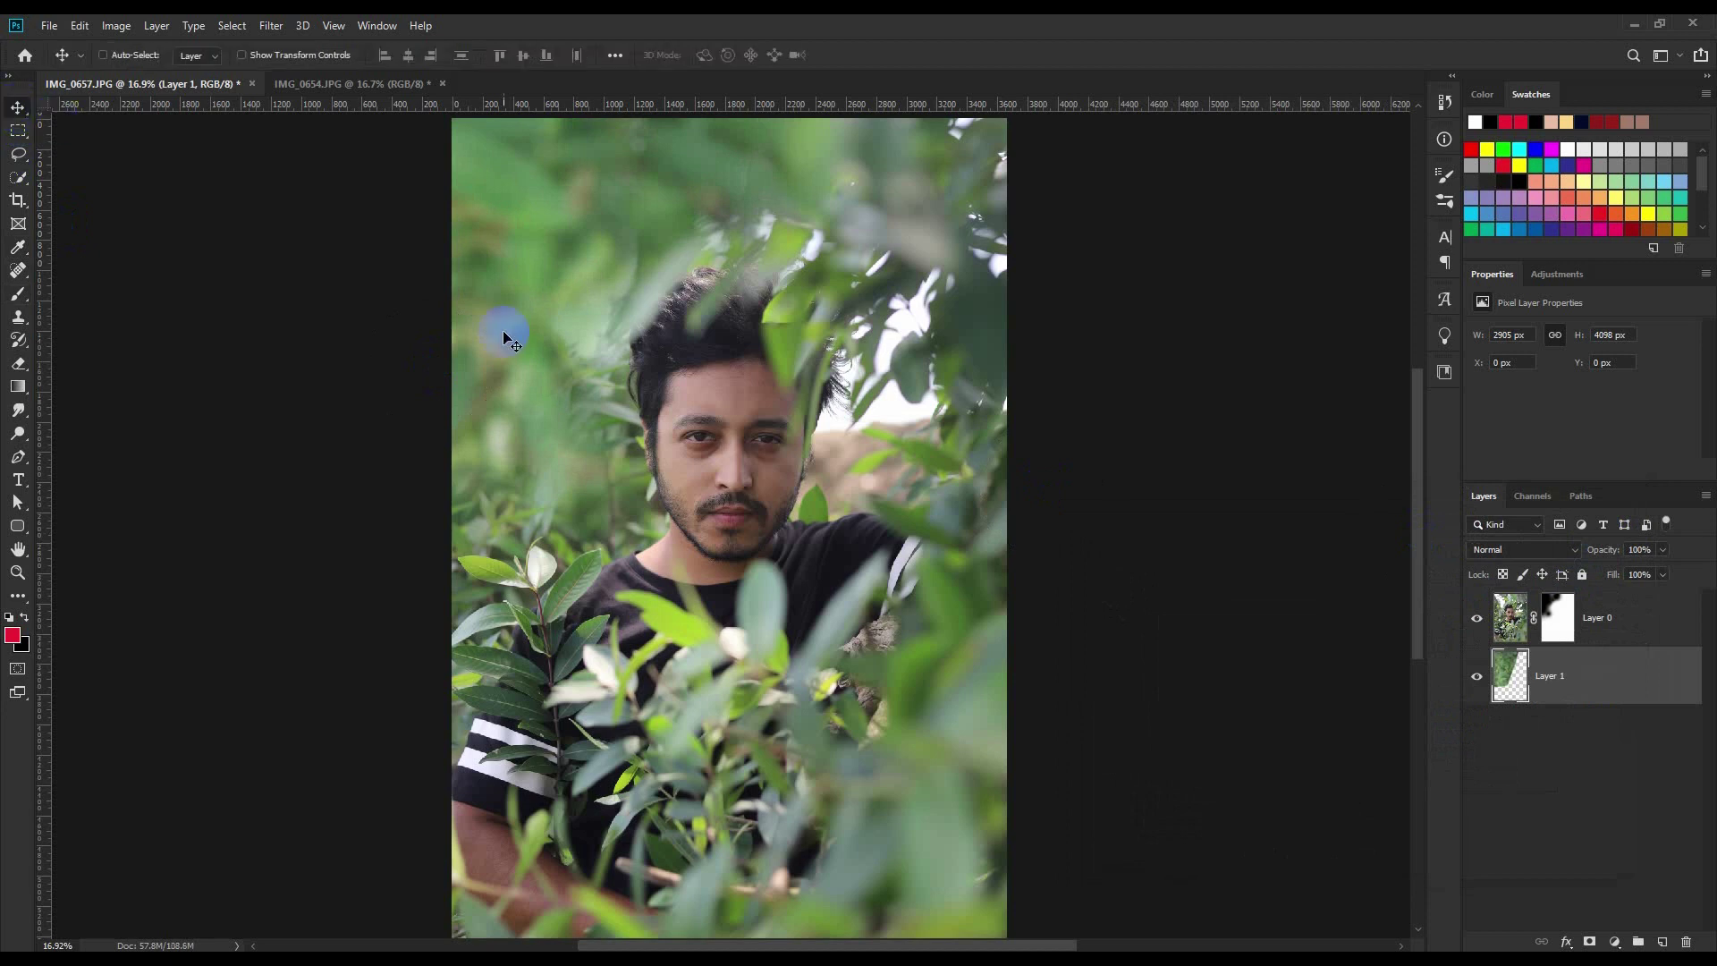
scroll(754, 474, down, 1)
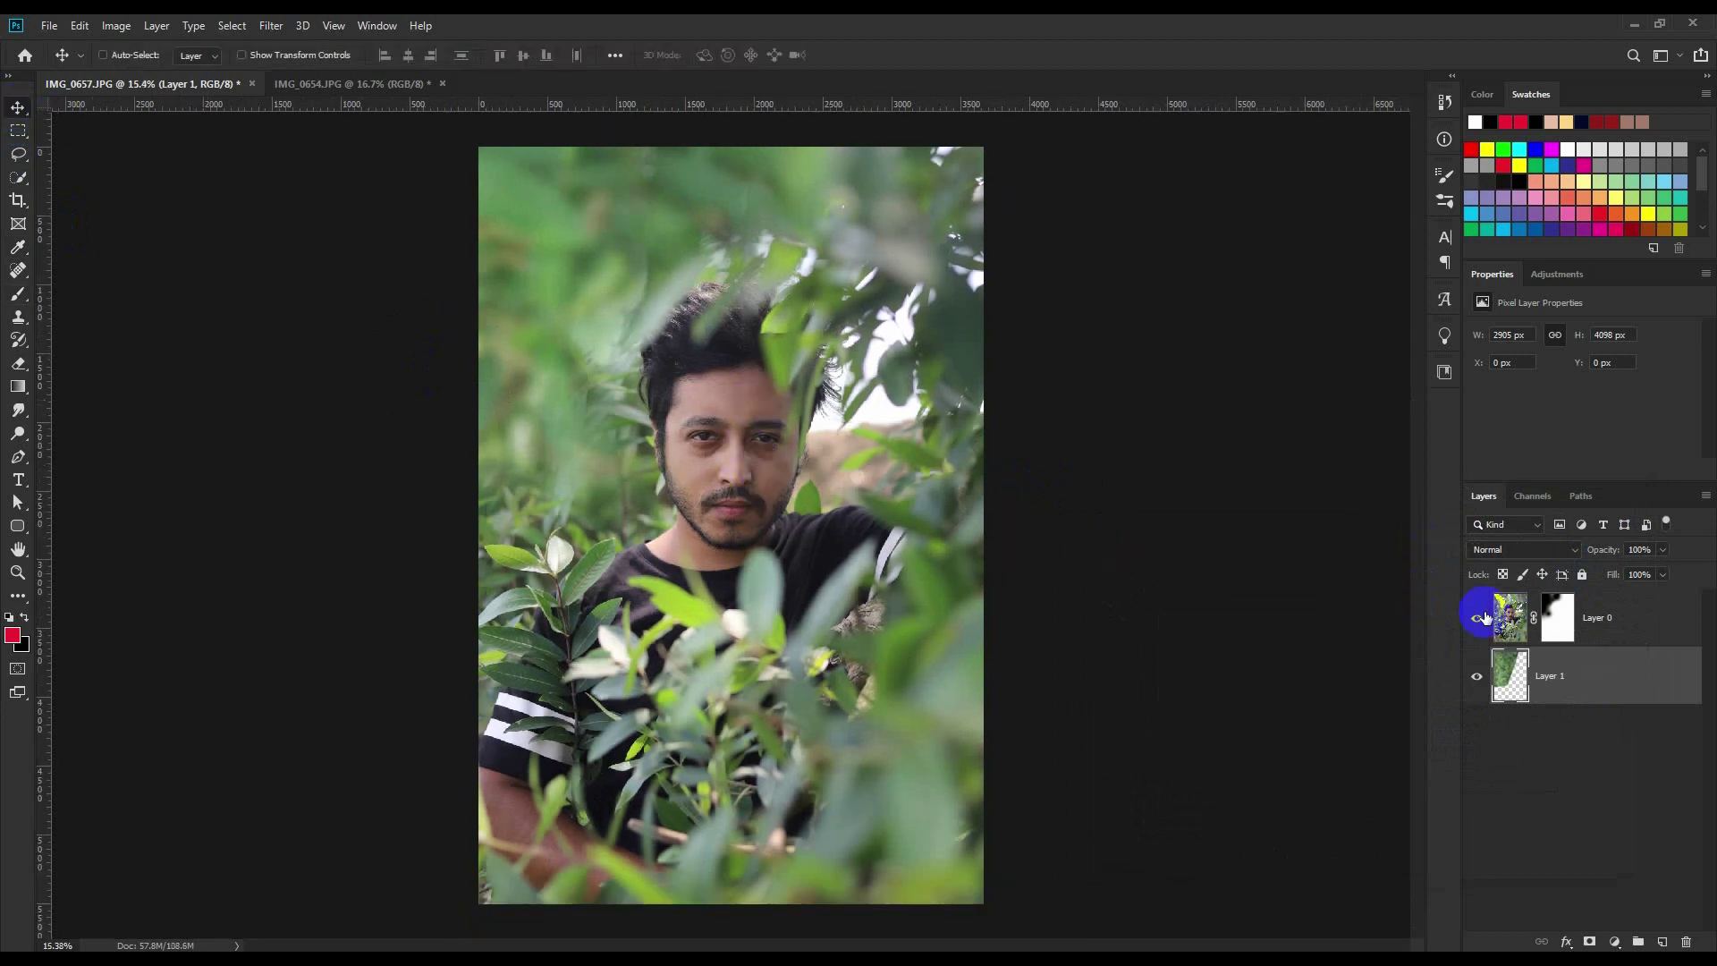
click(1637, 624)
scroll(599, 857, up, 5)
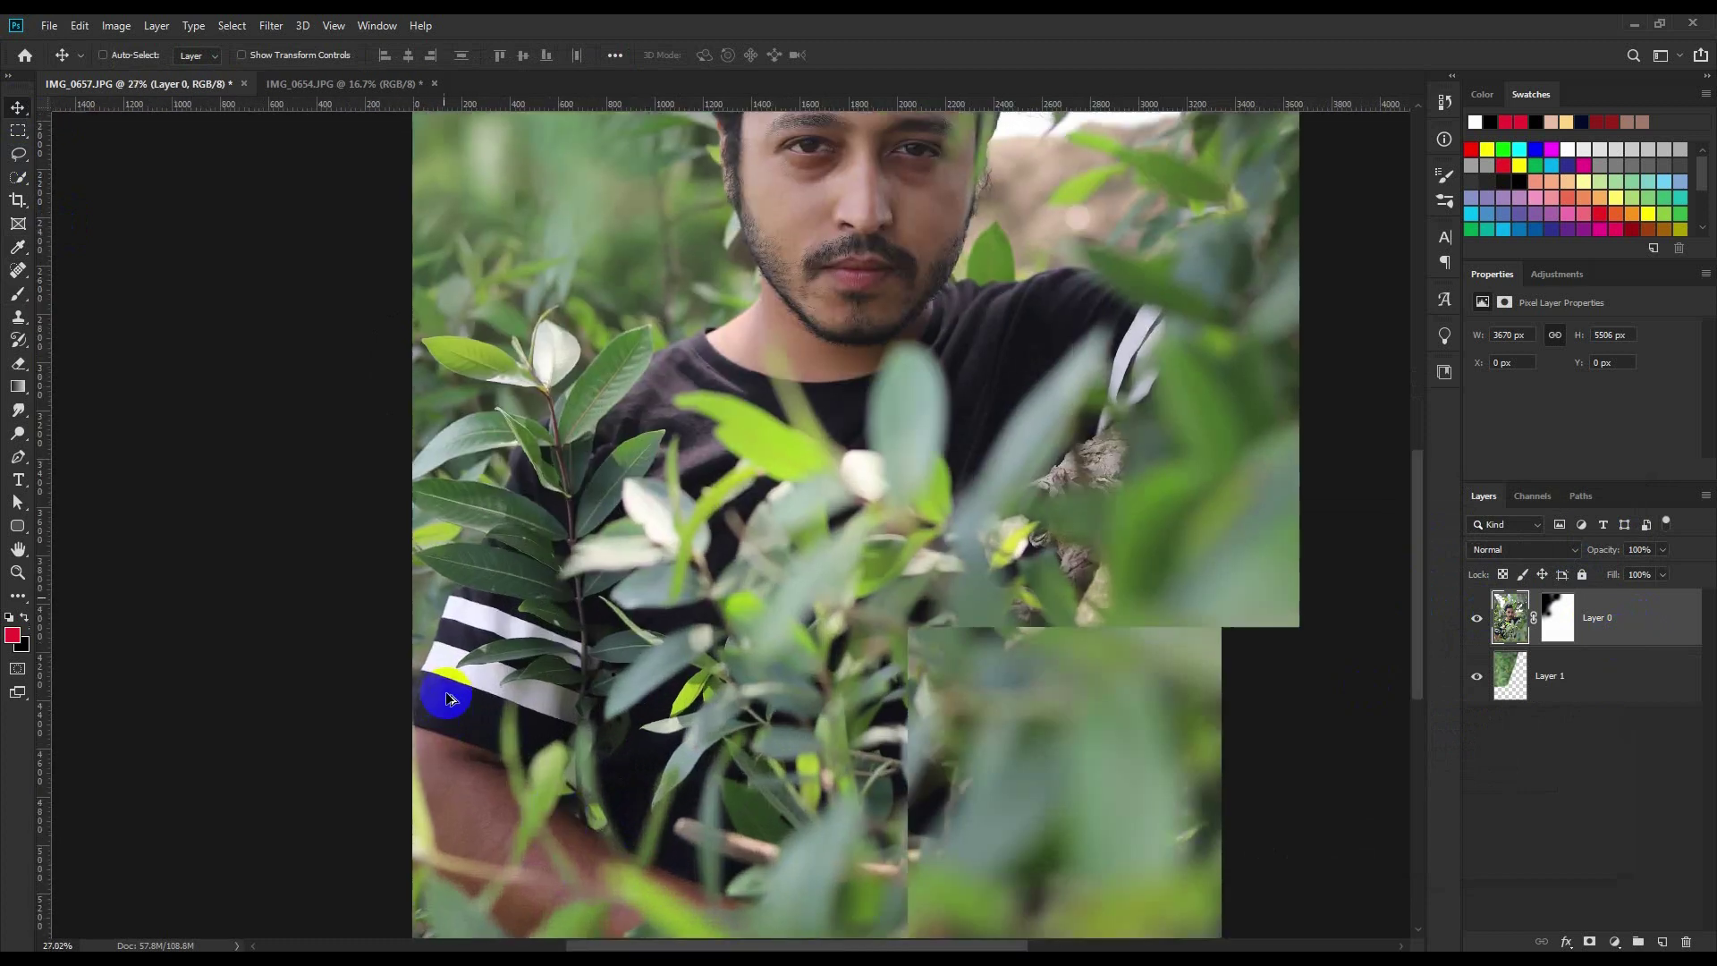
scroll(600, 857, up, 5)
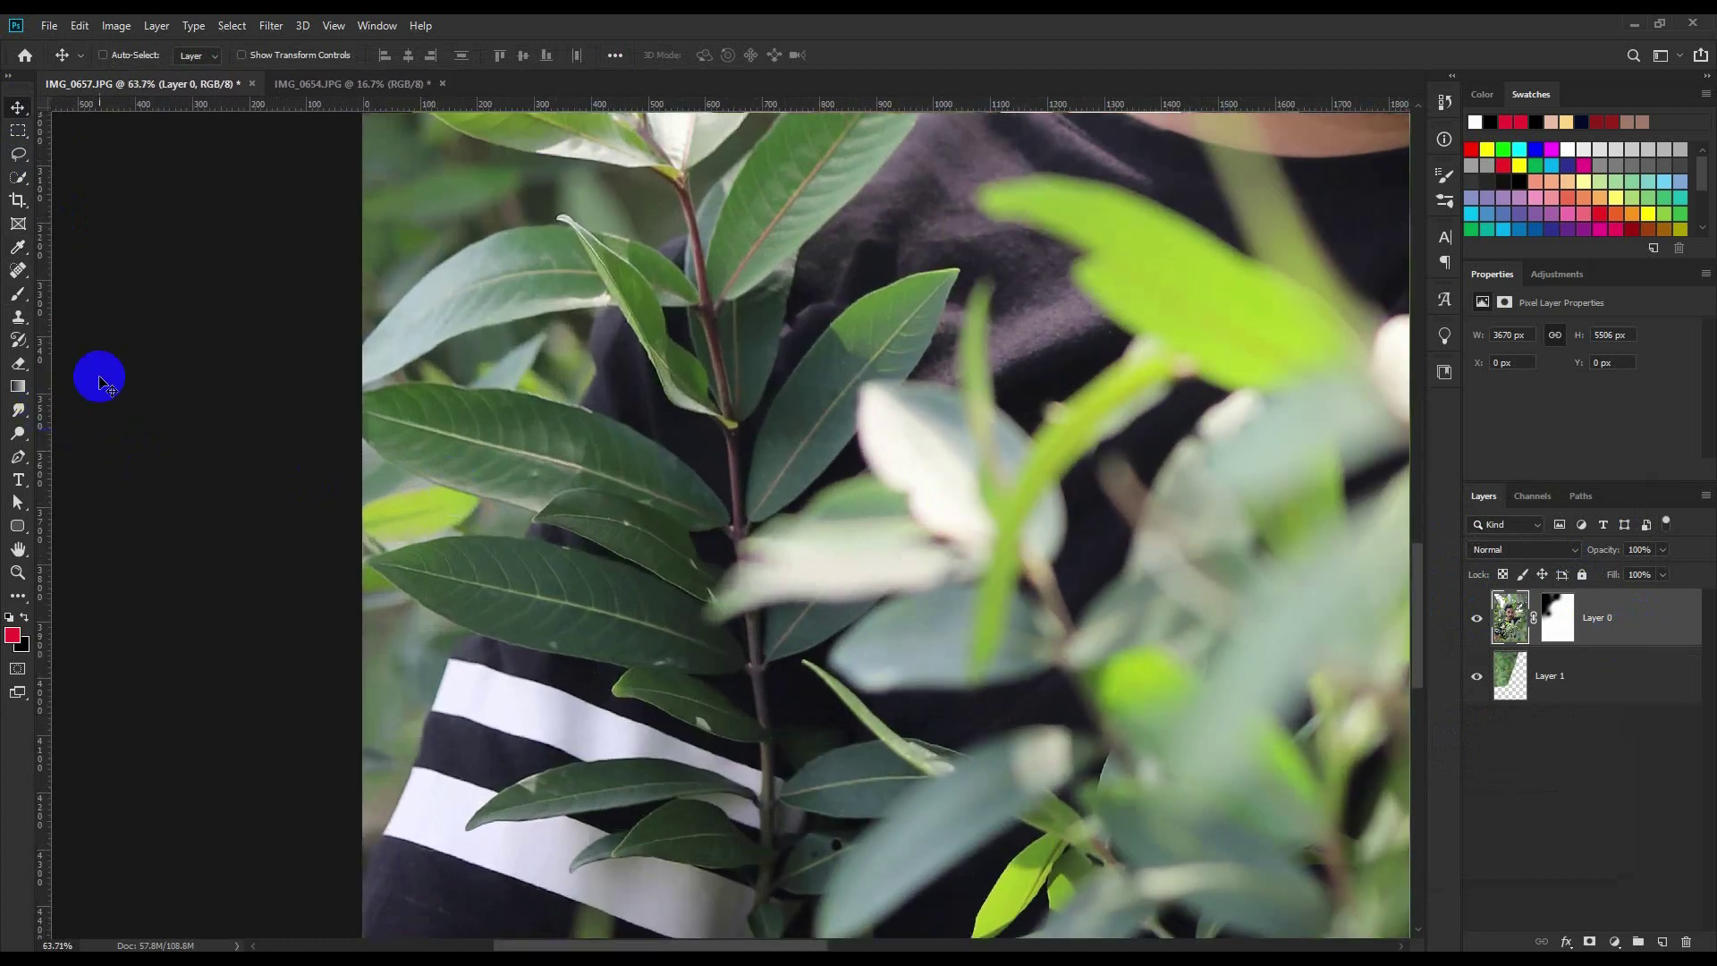
click(299, 84)
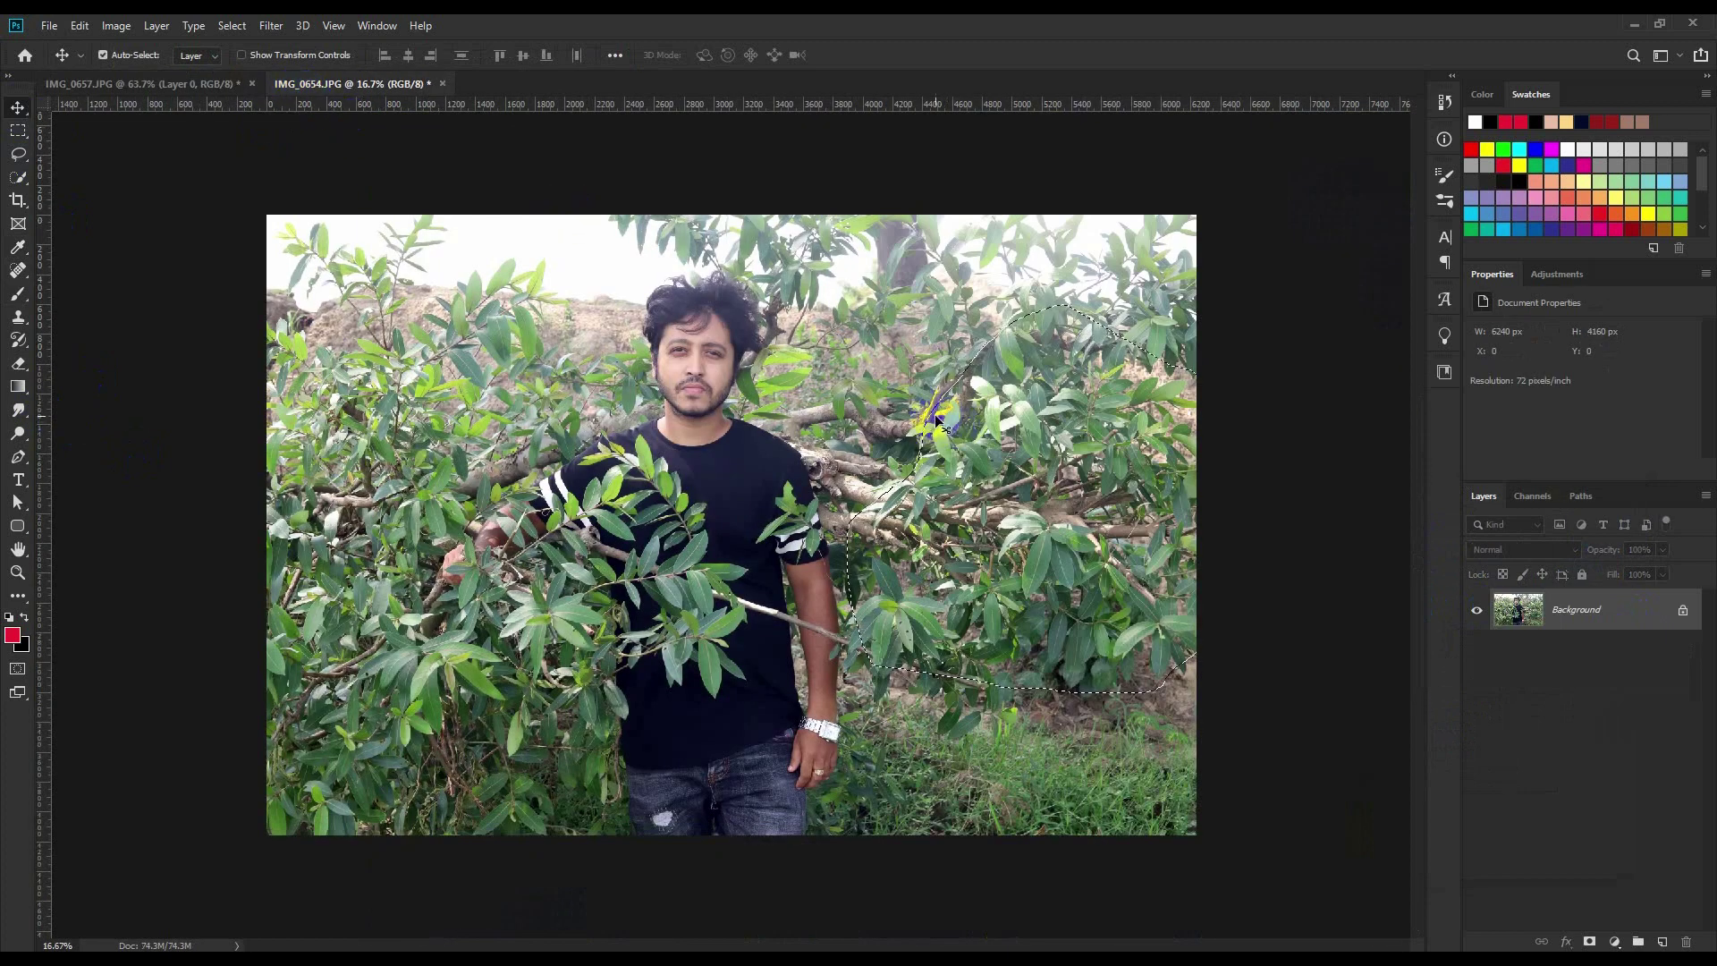
- Zoom IMG_0654 onto the leaves beside the man's shirt and select the Pen tool
scroll(582, 653, up, 2)
scroll(570, 671, up, 2)
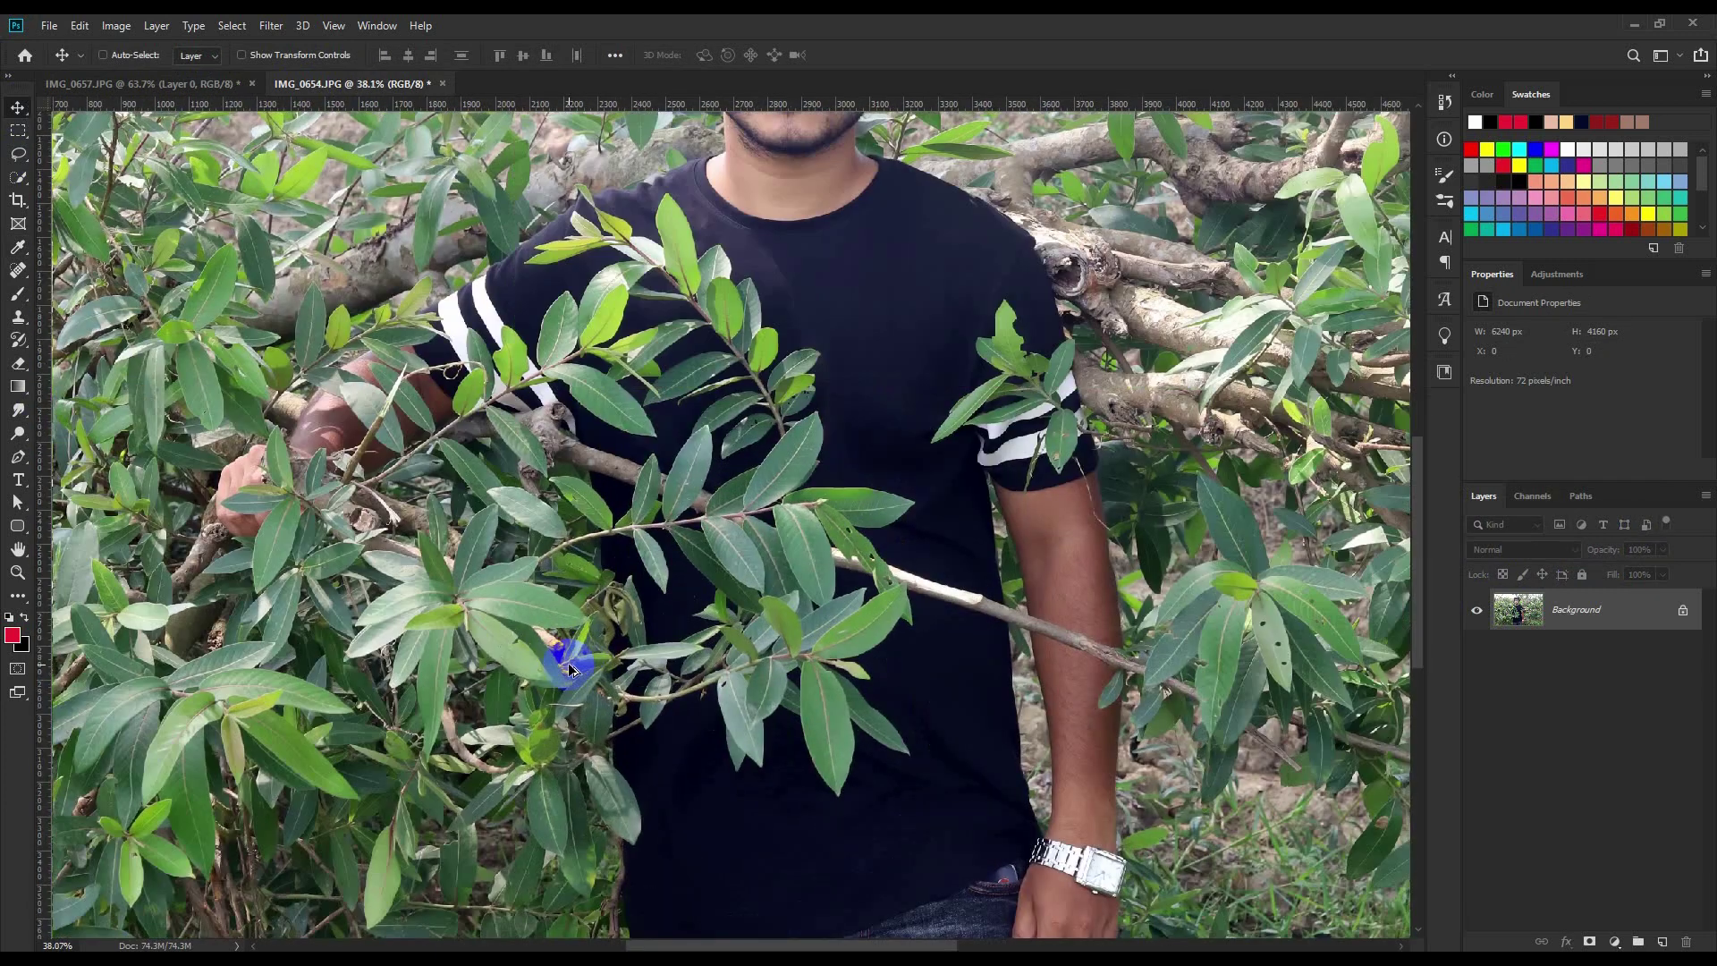
scroll(586, 651, down, 1)
scroll(572, 640, down, 1)
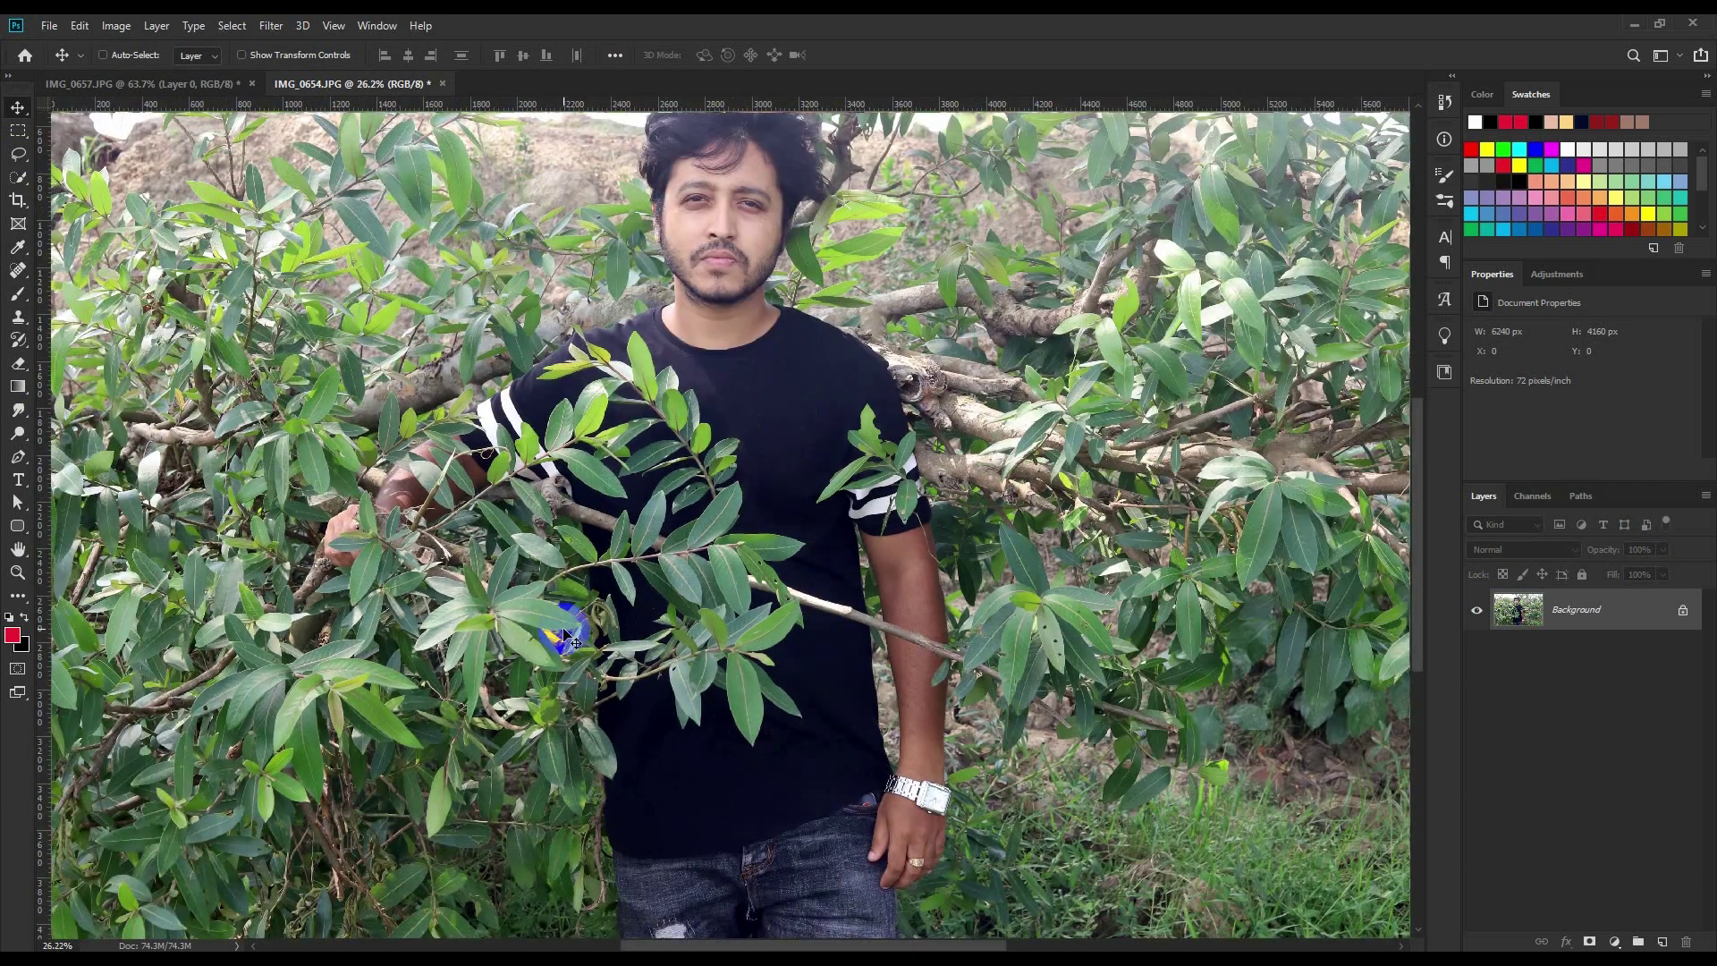
drag(594, 582, 716, 465)
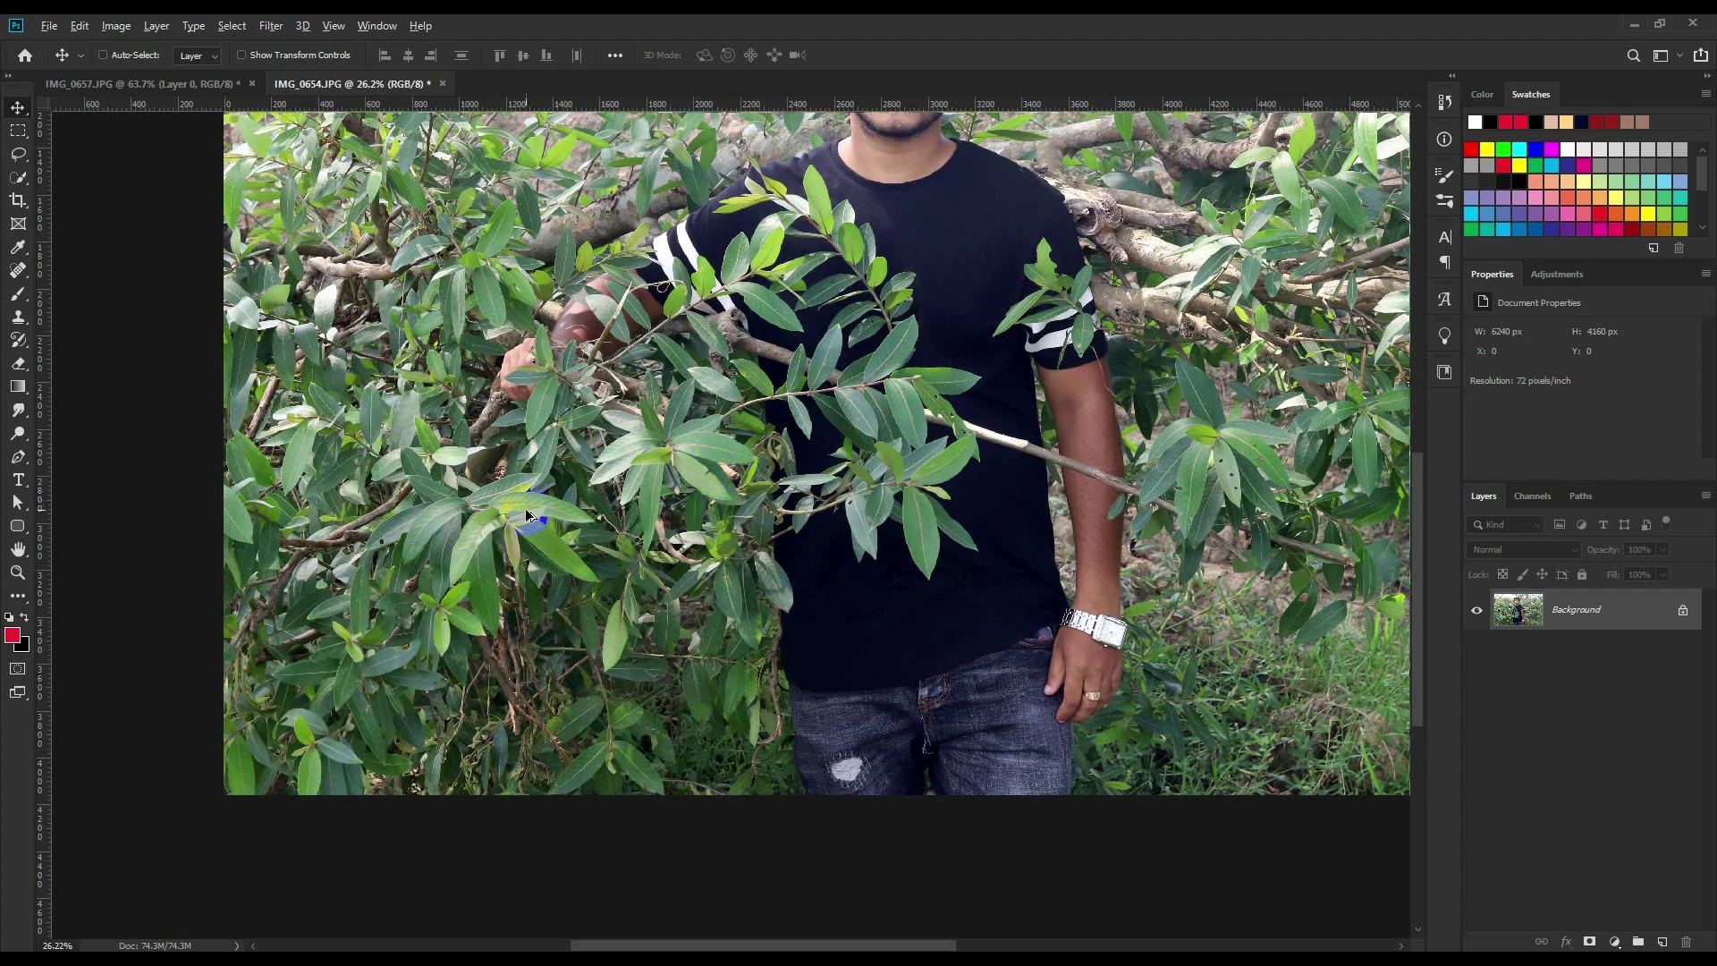
scroll(527, 516, up, 2)
scroll(374, 496, up, 1)
scroll(363, 510, up, 1)
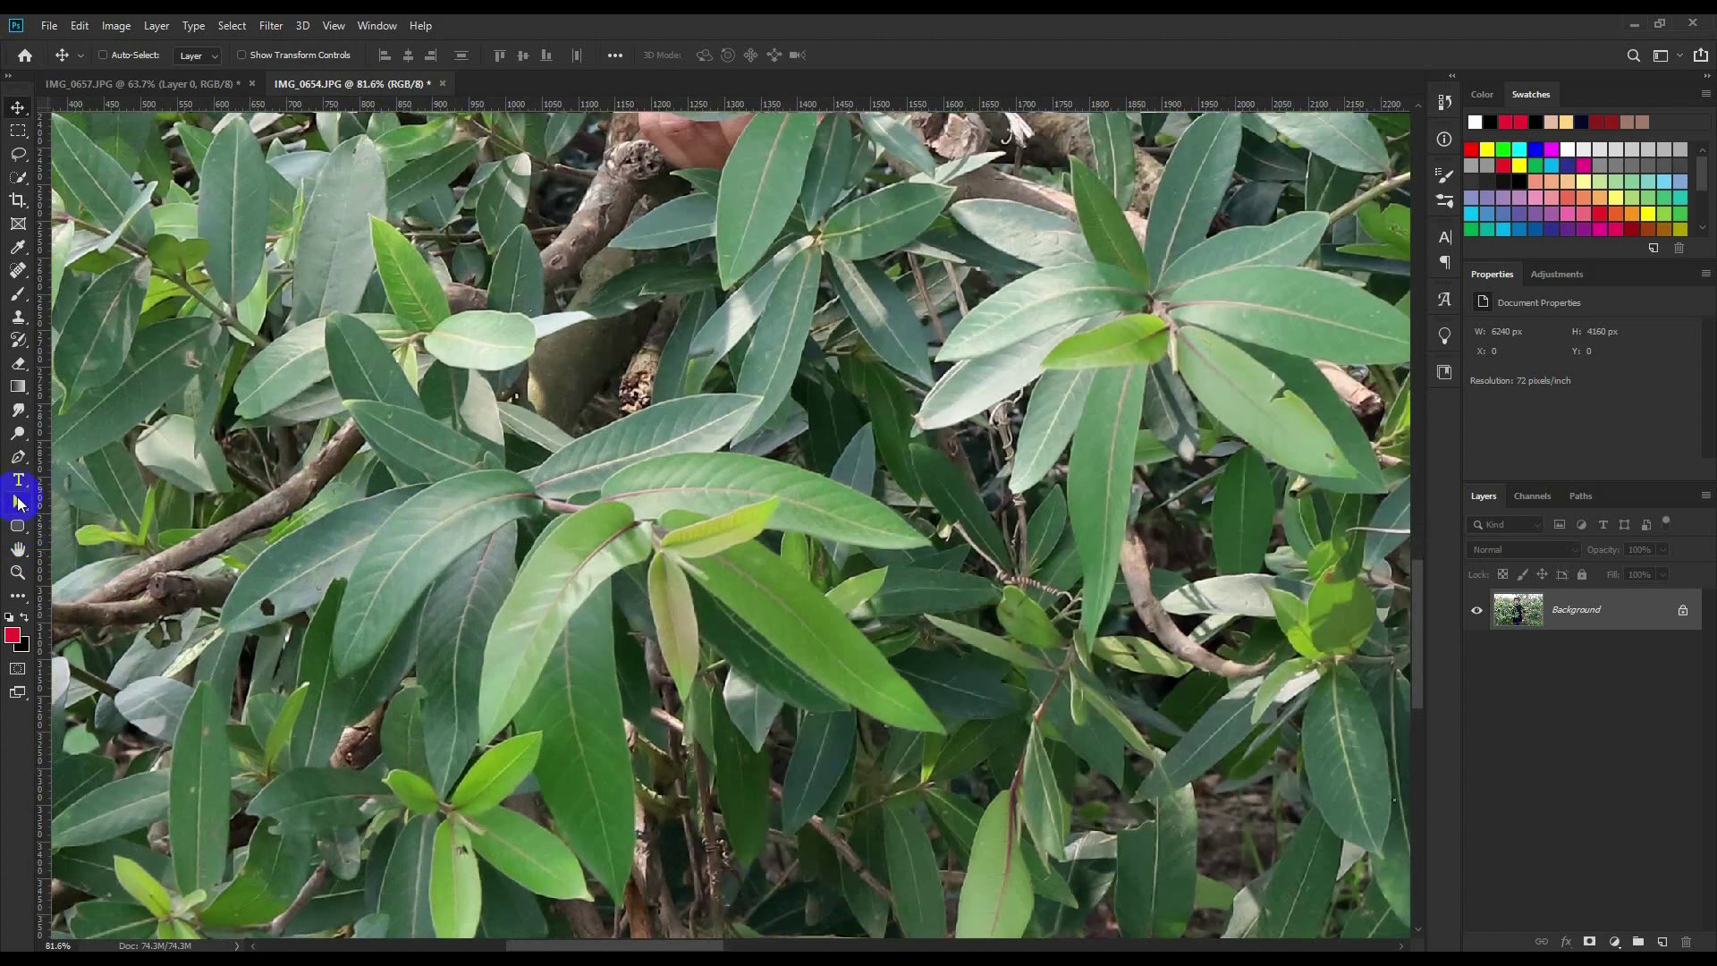
click(17, 458)
scroll(153, 153, up, 1)
- Trace the leaf cluster with the Pen in Path mode, turn it into a selection and copy it
click(126, 55)
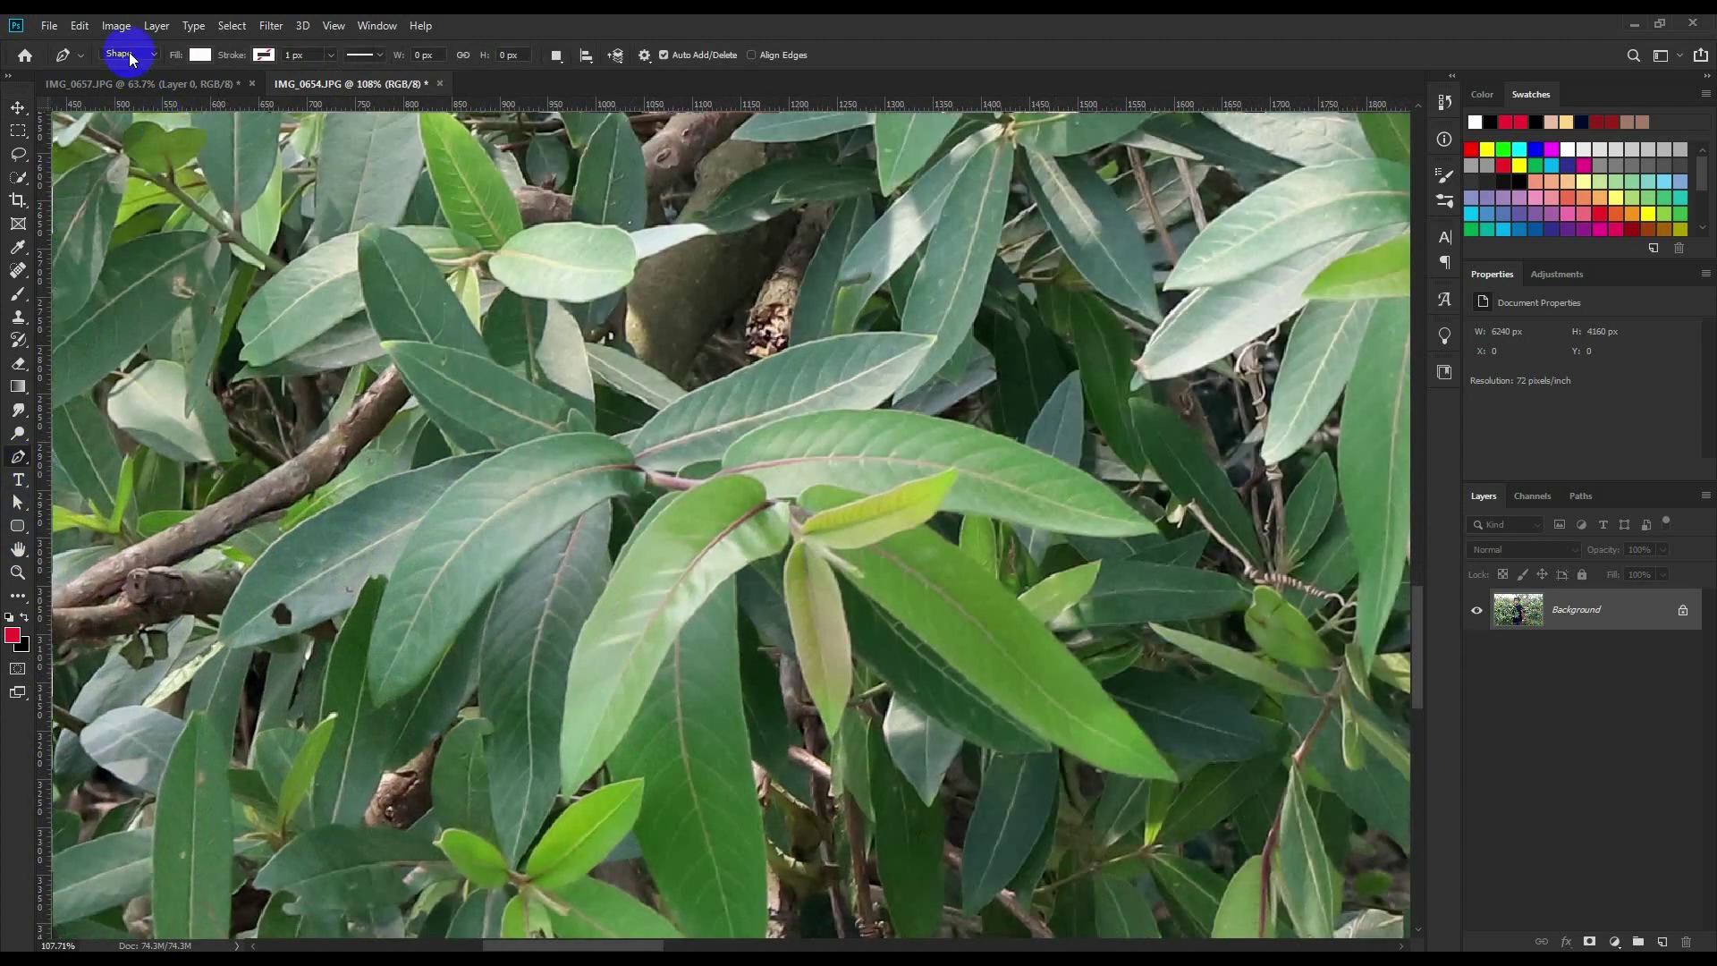
click(125, 82)
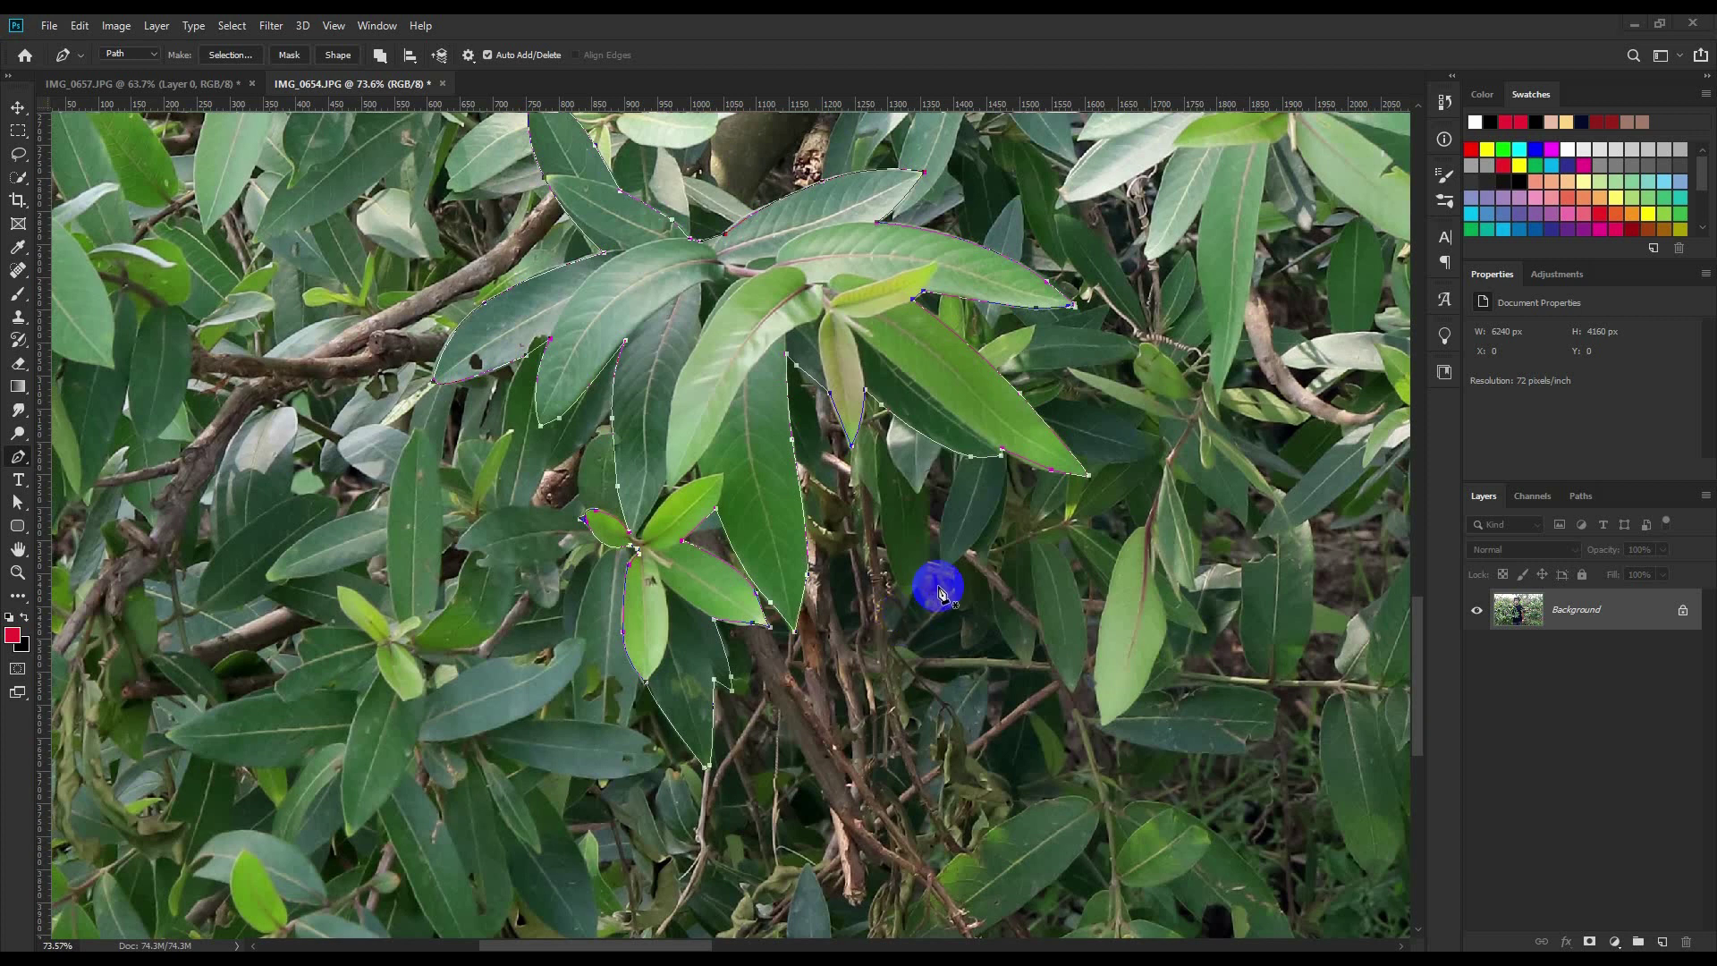
key(ctrl+Return)
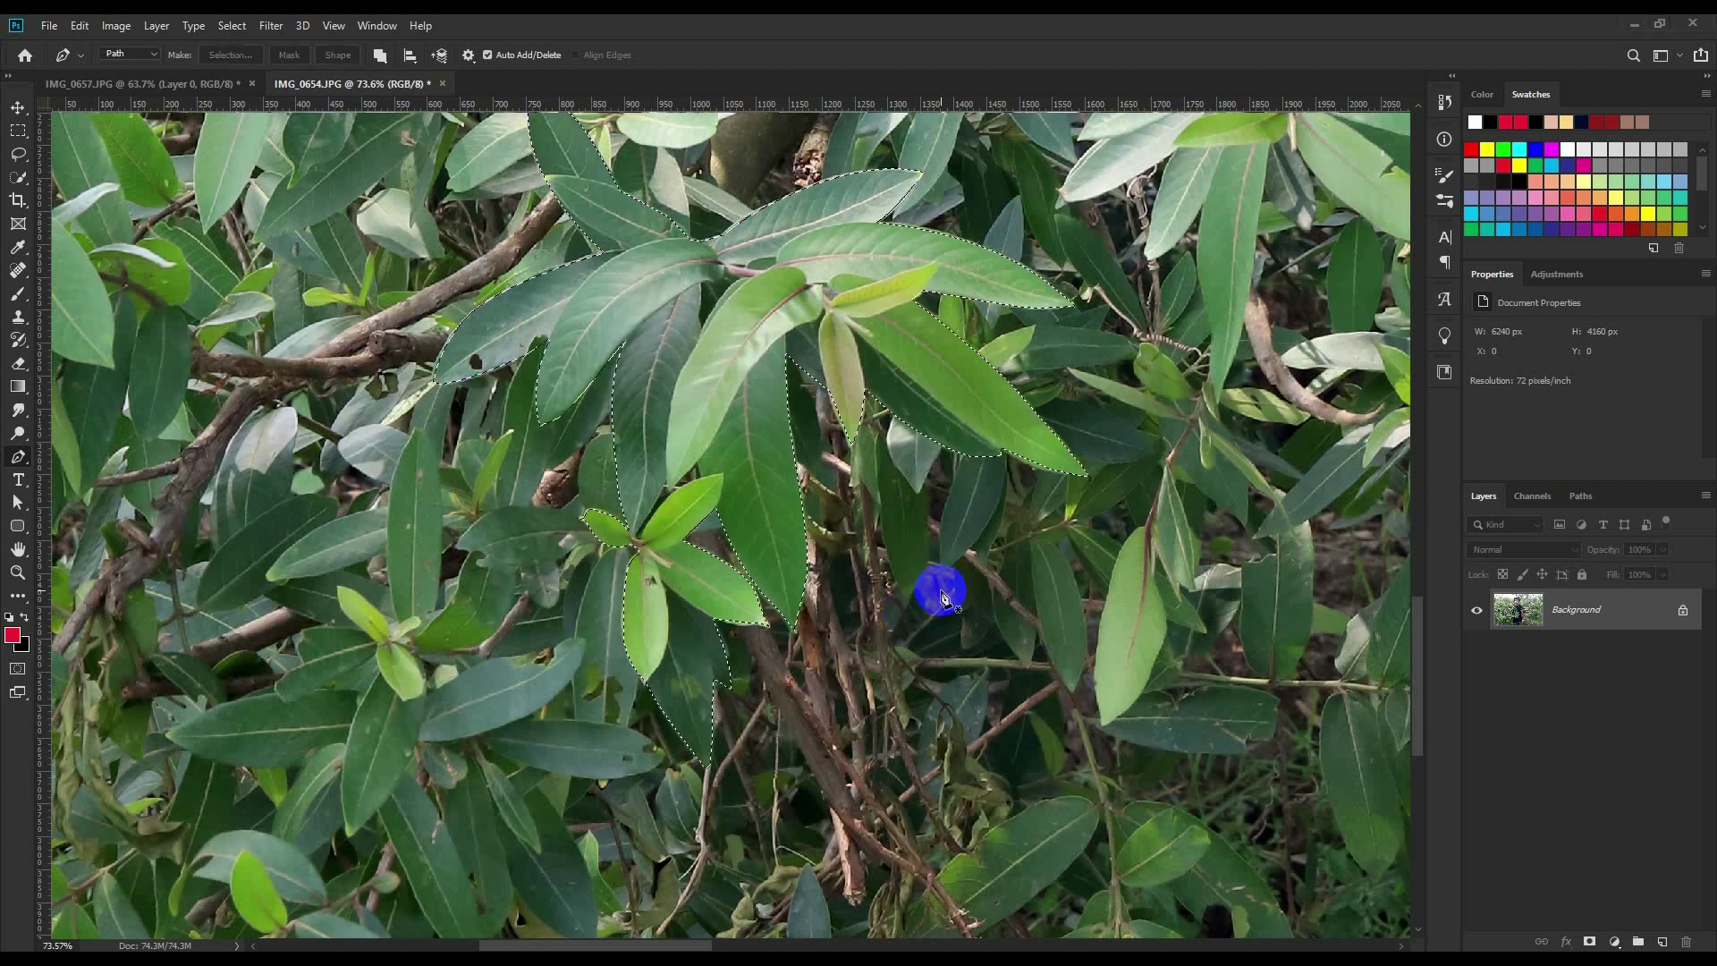
key(ctrl+c)
- Paste the leaves into IMG_0657, enlarge and tilt them over the man's chest
click(146, 83)
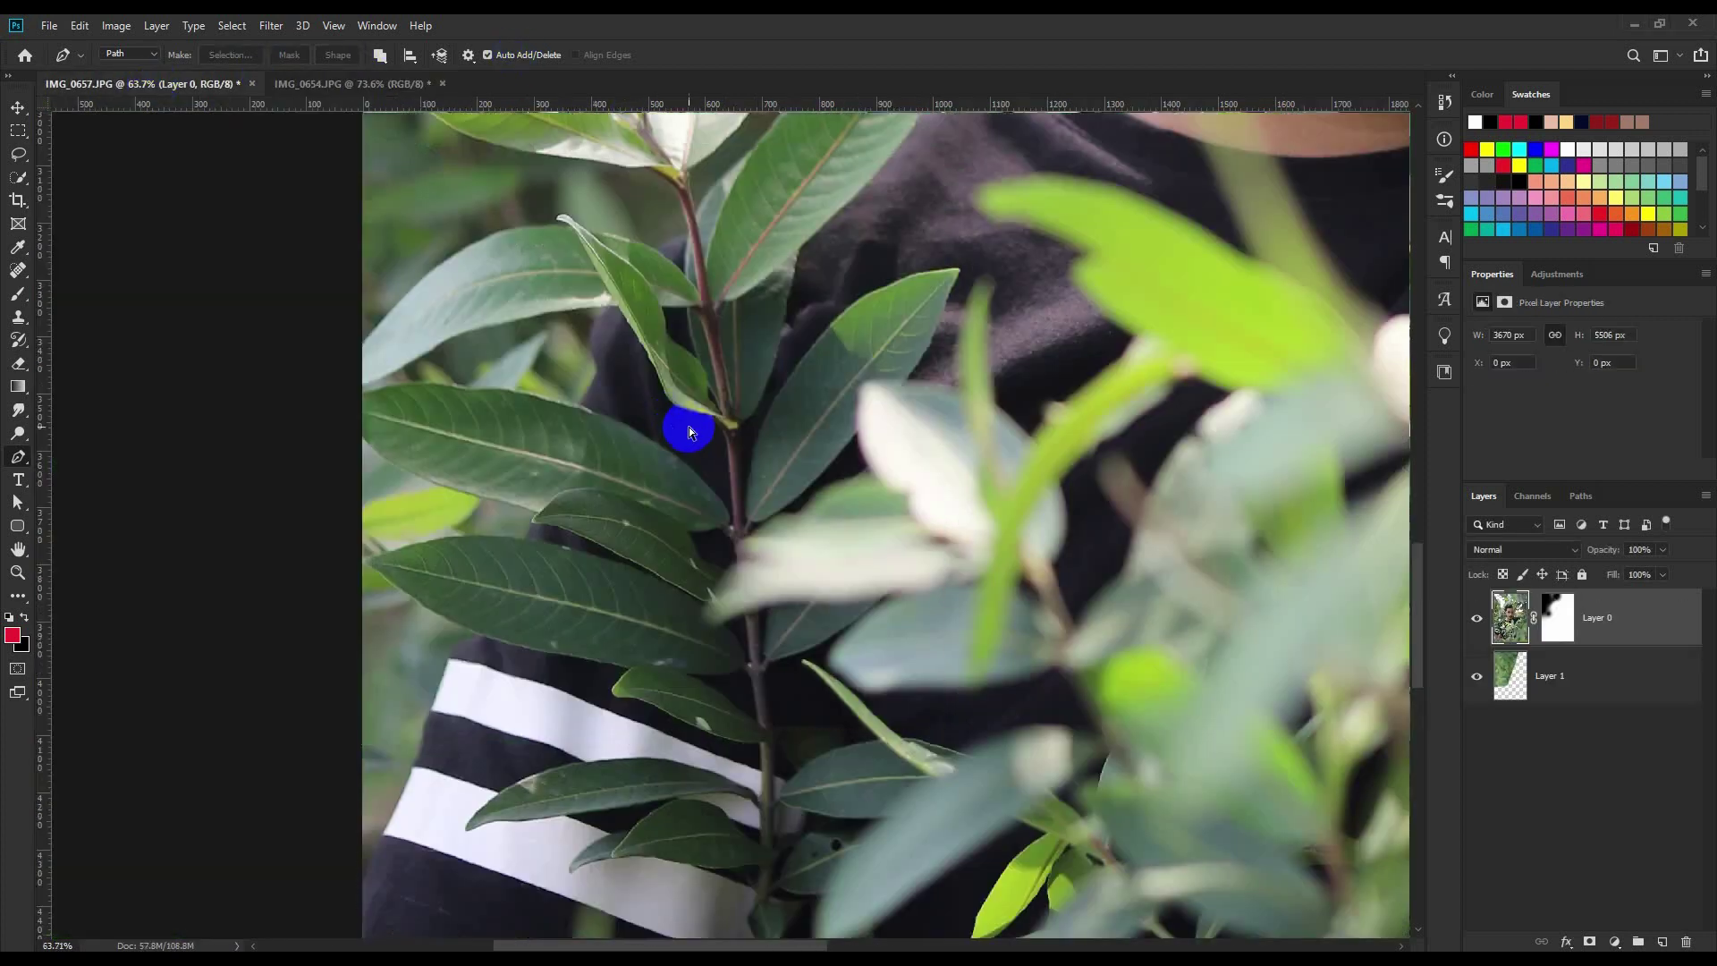
key(ctrl+v)
scroll(765, 526, down, 3)
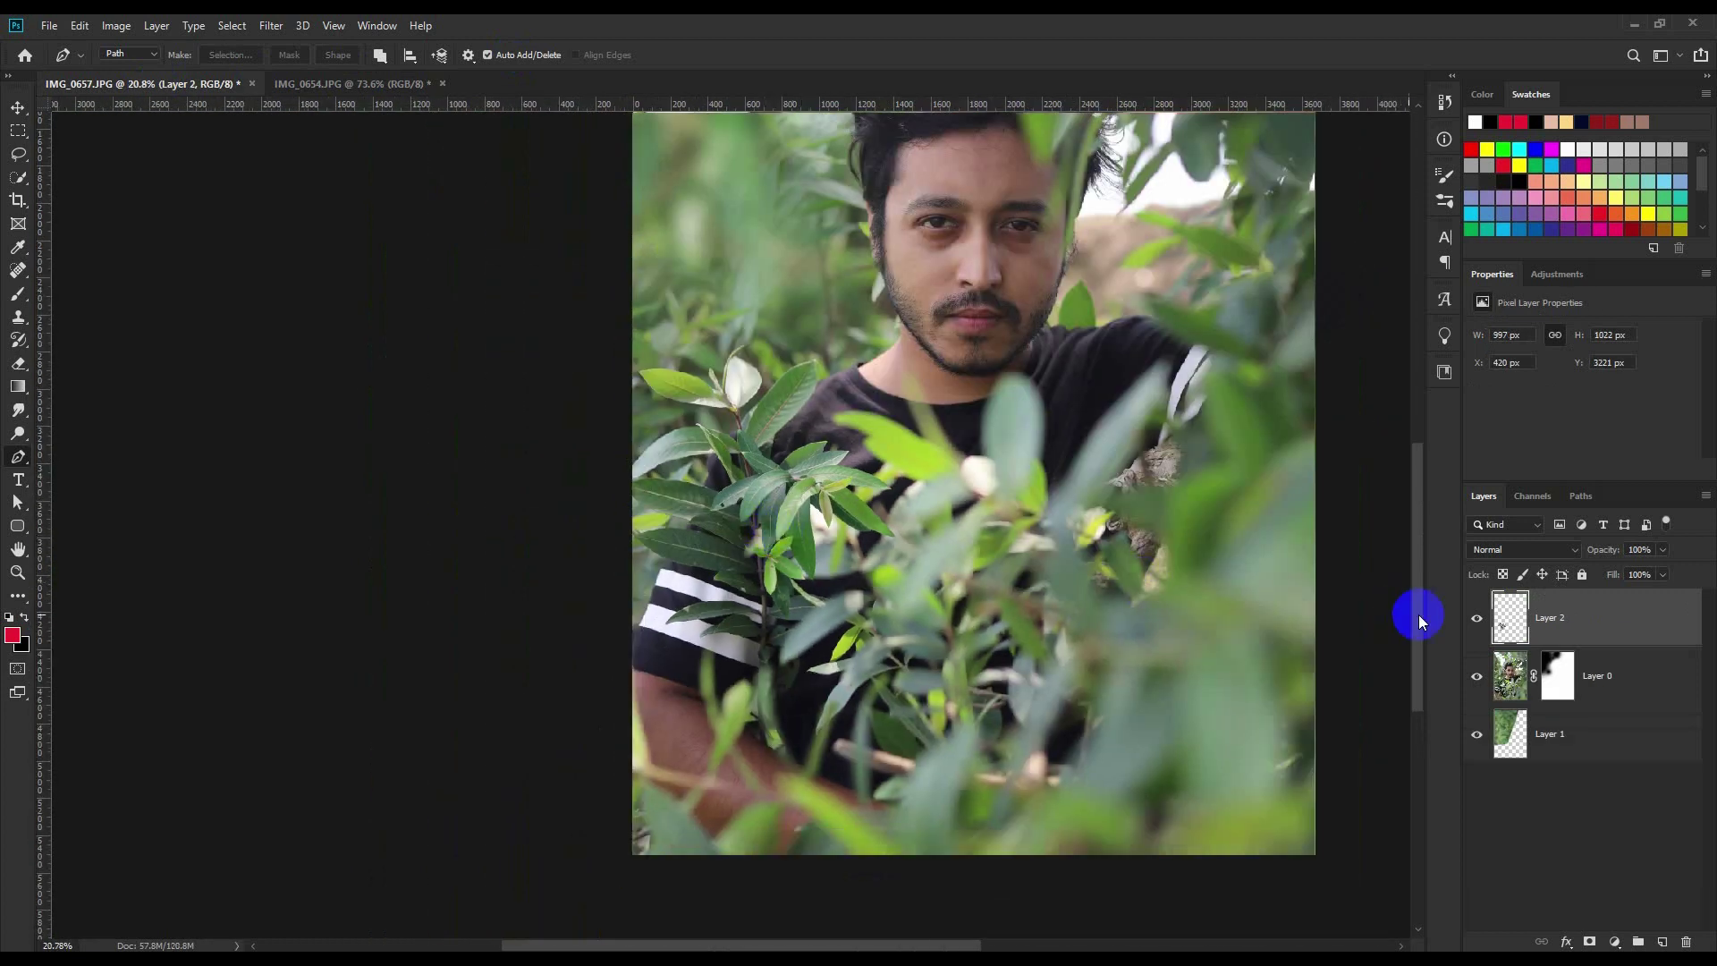
key(ctrl+t)
drag(922, 579, 1009, 287)
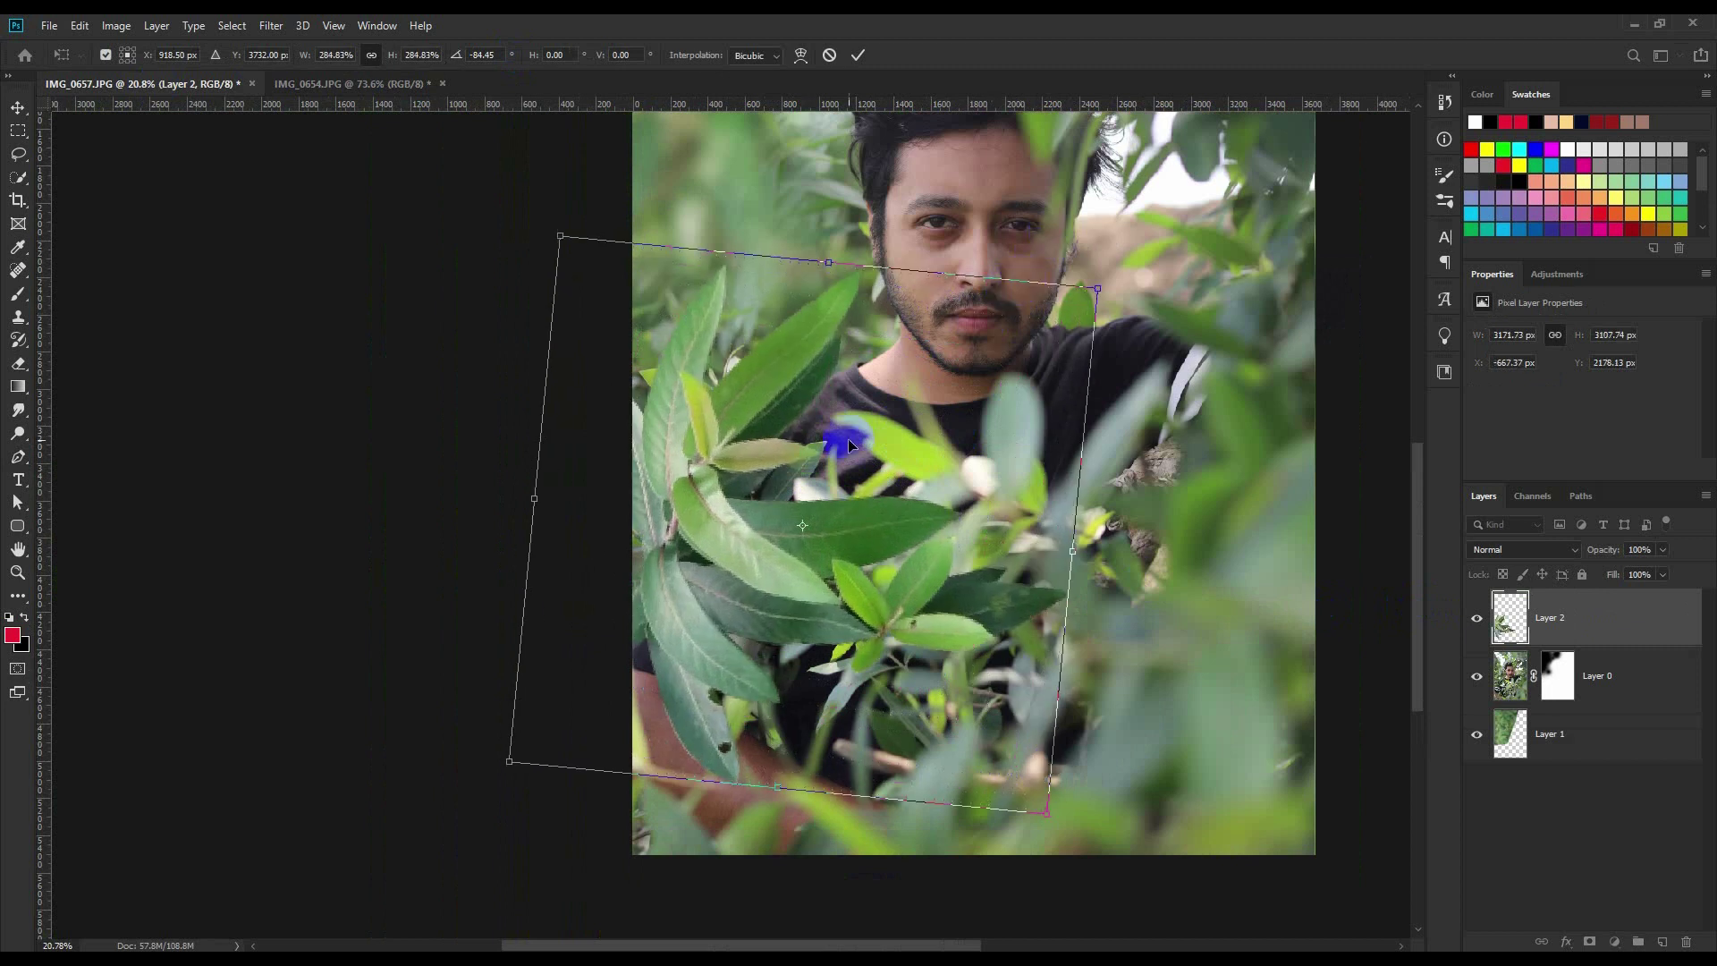
drag(824, 441, 824, 626)
- Move a leaf copy toward the lower left and apply a Gaussian Blur
key(Return)
scroll(824, 626, down, 2)
drag(1553, 617, 1554, 707)
drag(783, 596, 782, 677)
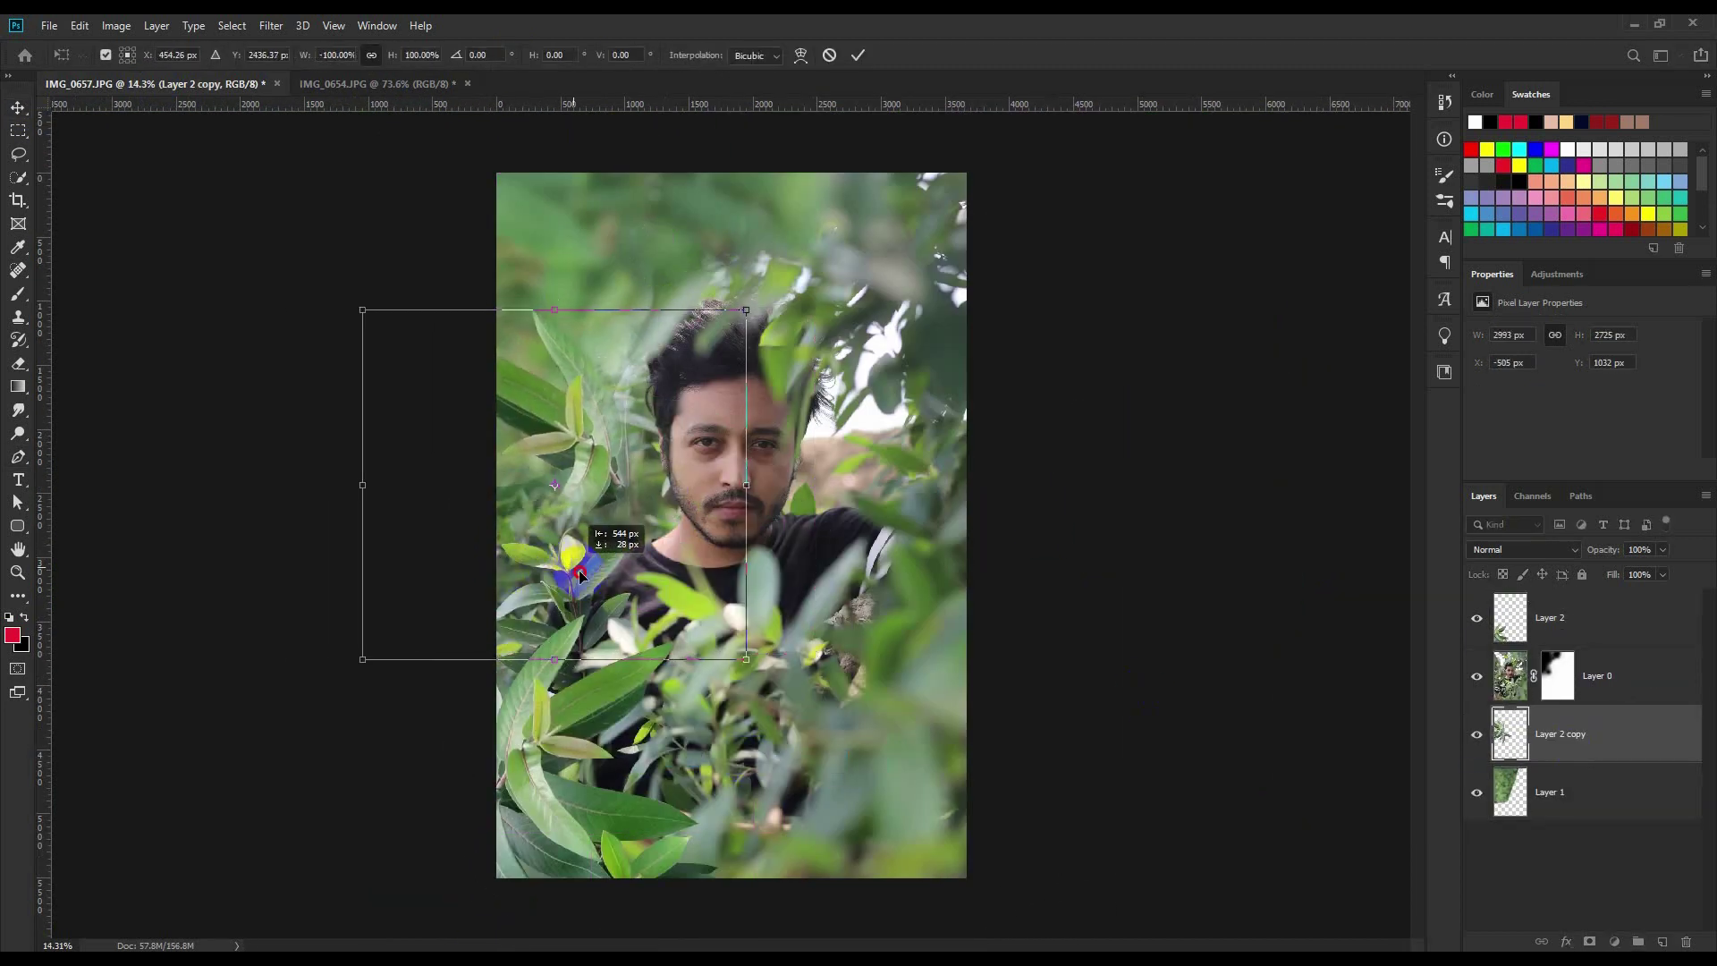
click(271, 25)
click(1179, 548)
- Duplicate the leaves, bring to top, enlarge, flip horizontally and place over the top left
key(ctrl+j)
key(ctrl+t)
mouse_move(894, 581)
mouse_down()
mouse_move(759, 465)
mouse_move(843, 487)
mouse_up()
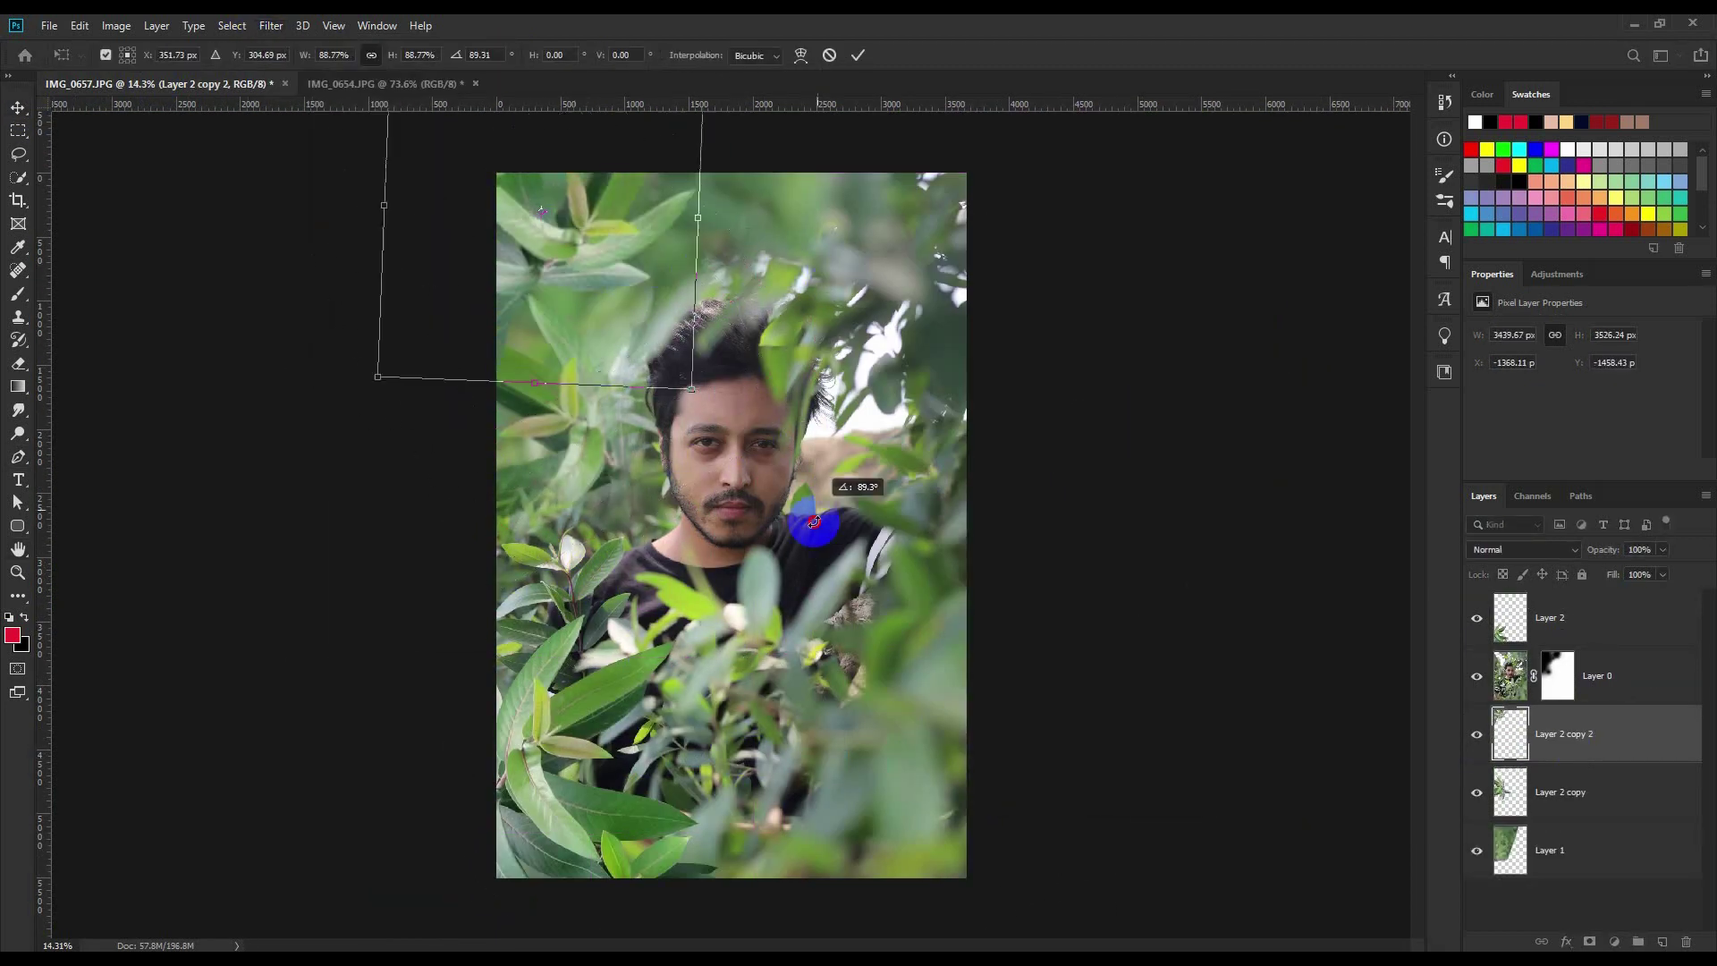
key(ctrl+shift+bracketright)
drag(690, 287, 714, 385)
right_click(714, 384)
click(771, 605)
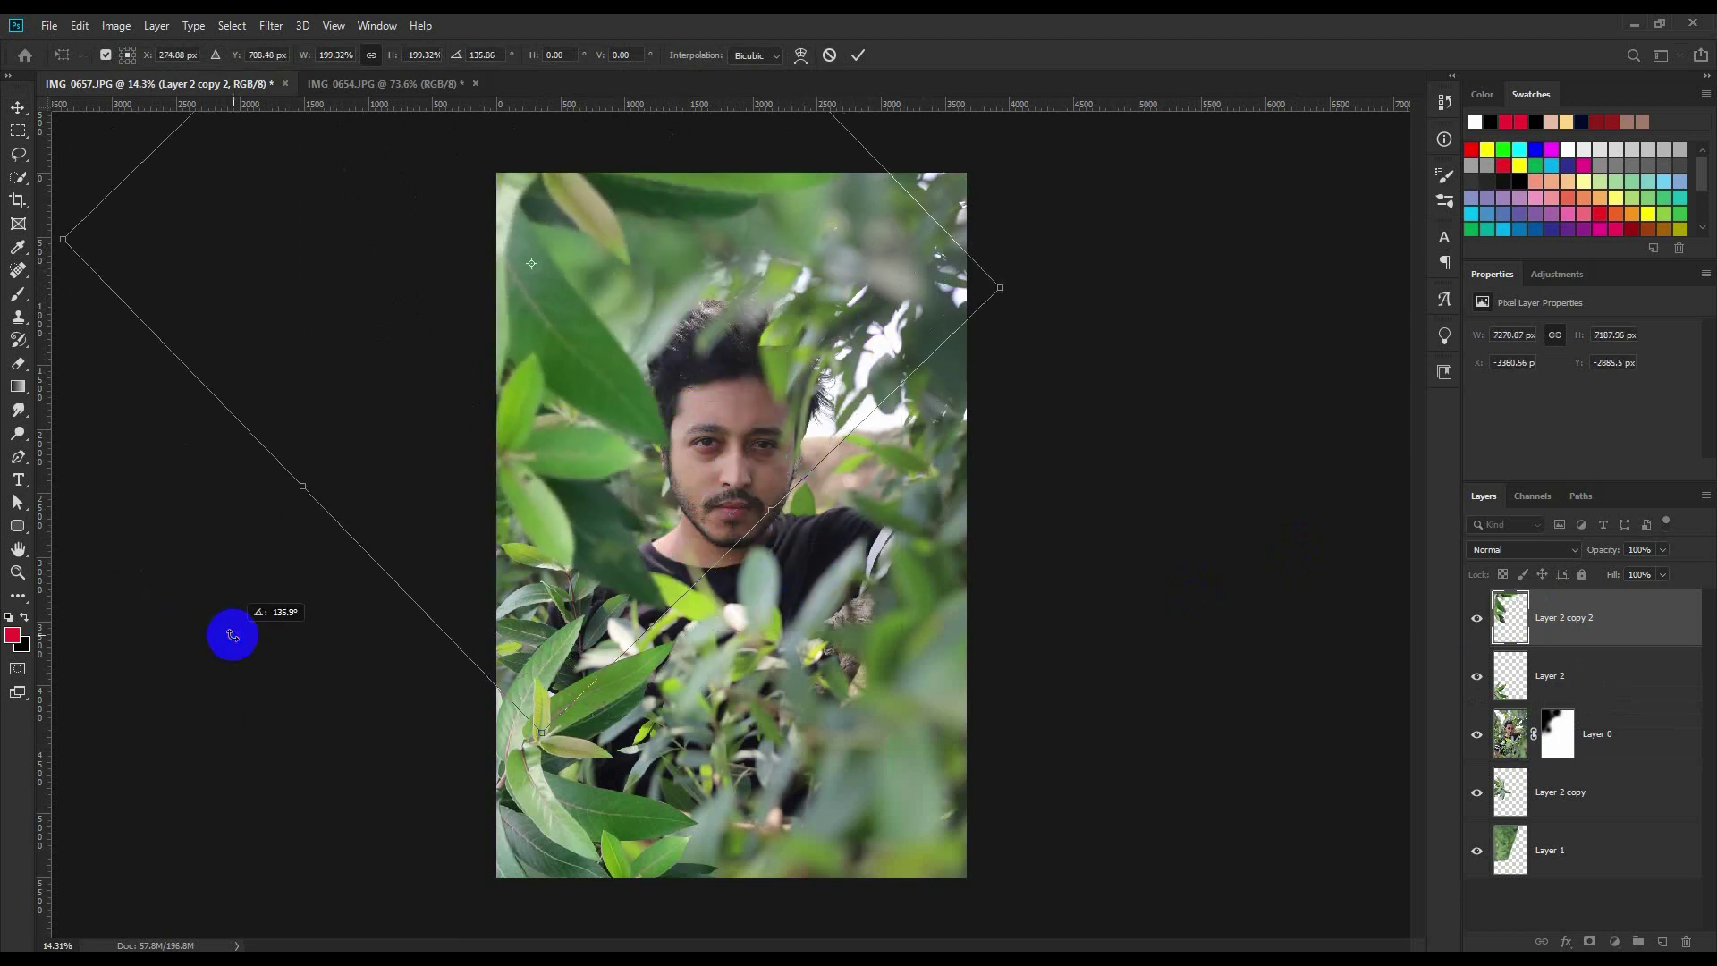
drag(230, 632, 652, 602)
key(Return)
- Blur the large flipped leaves (radius ~95), then reposition Layer 2 and blur it too
key(ctrl+alt+f)
click(1153, 556)
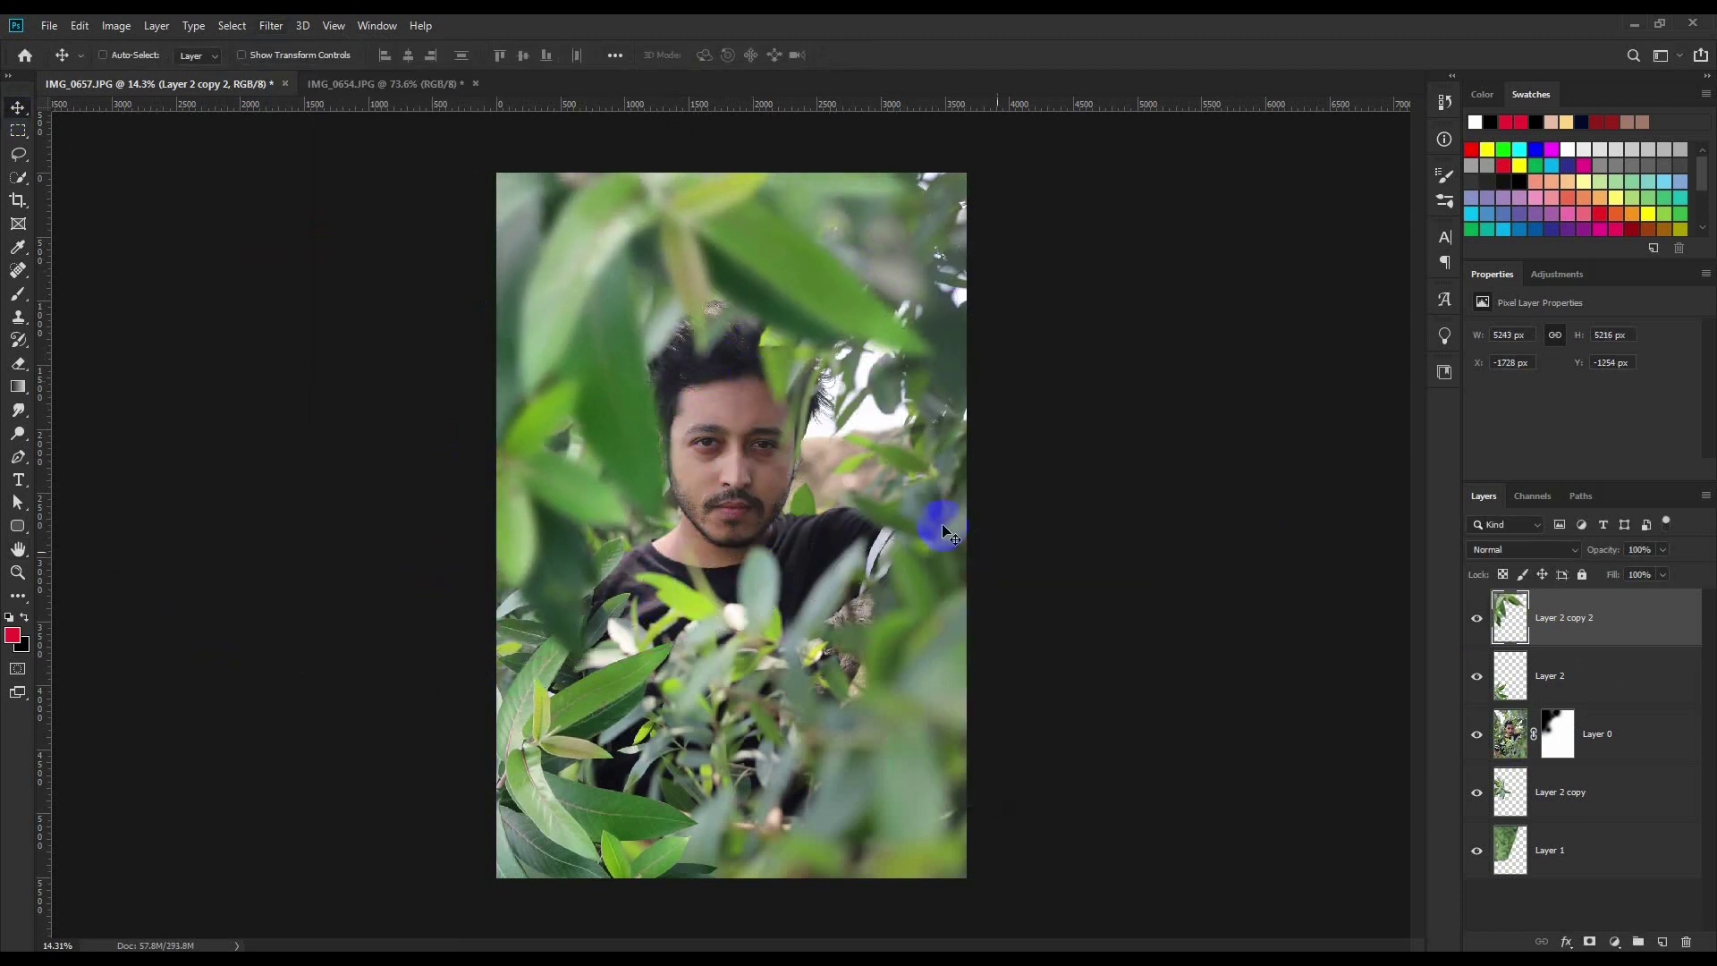
key(alt+bracketleft)
key(ctrl+t)
drag(940, 517, 1026, 805)
key(Return)
key(ctrl+alt+f)
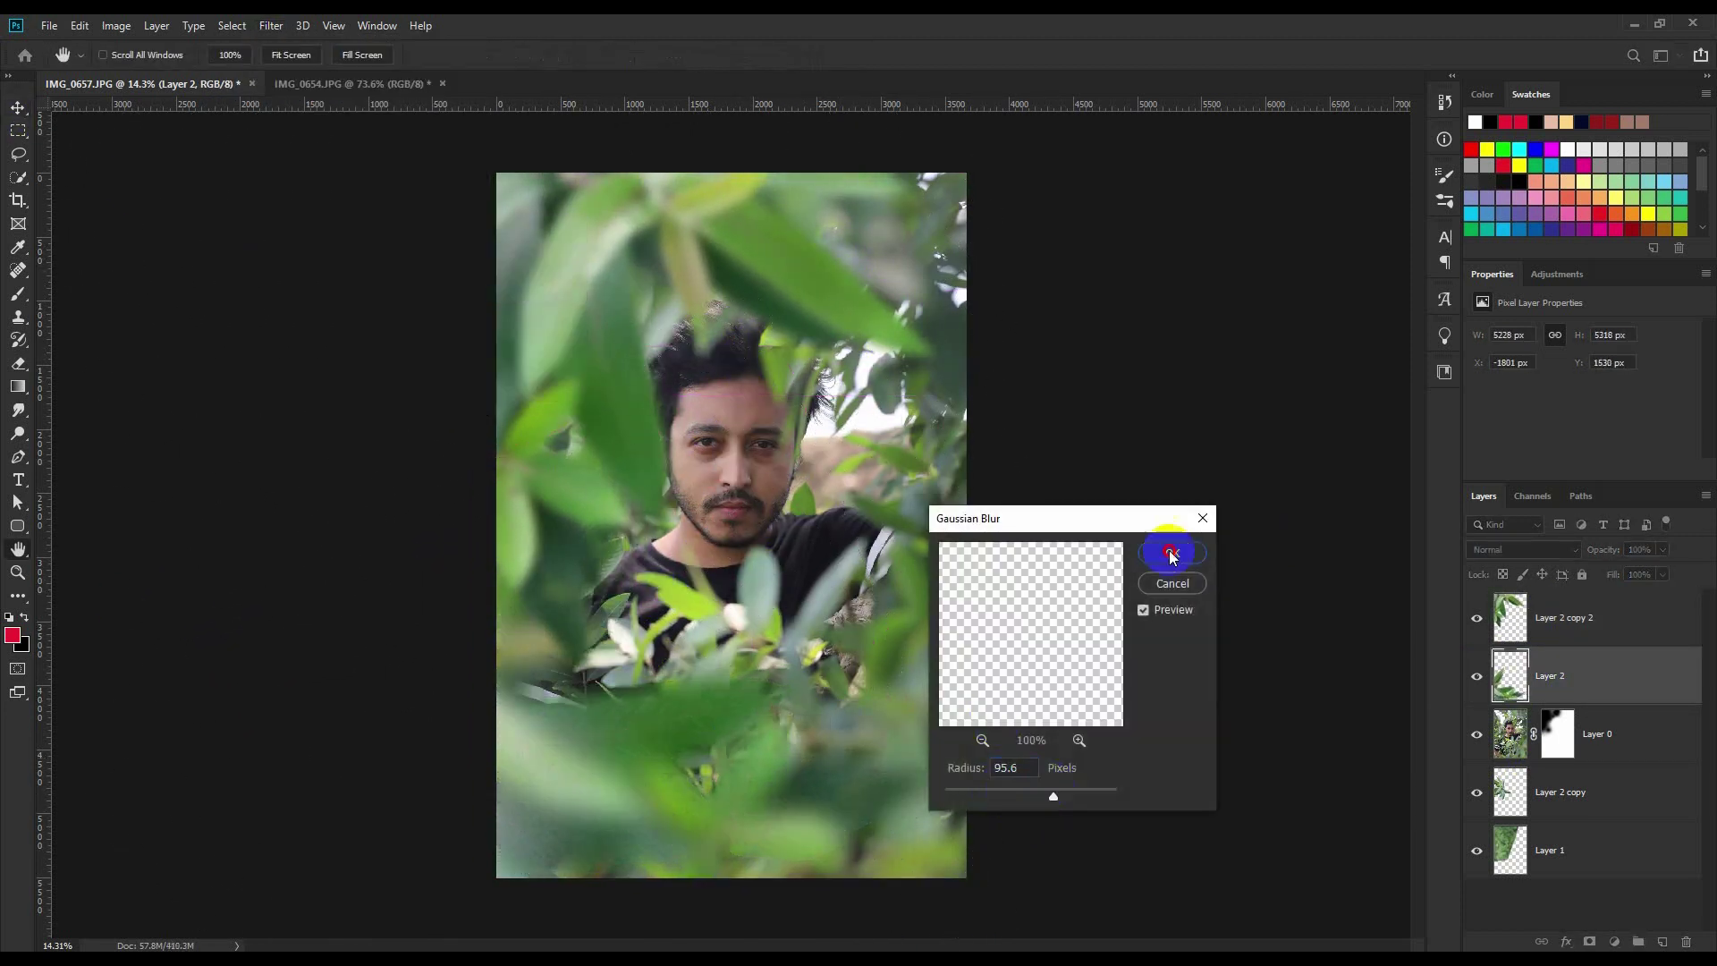
- Confirm the blur on Layer 2, then duplicate the leaves and rotate the copy into the lower left
click(1171, 552)
key(ctrl+j)
key(ctrl+t)
mouse_move(562, 445)
mouse_down()
mouse_move(666, 523)
mouse_move(555, 683)
mouse_up()
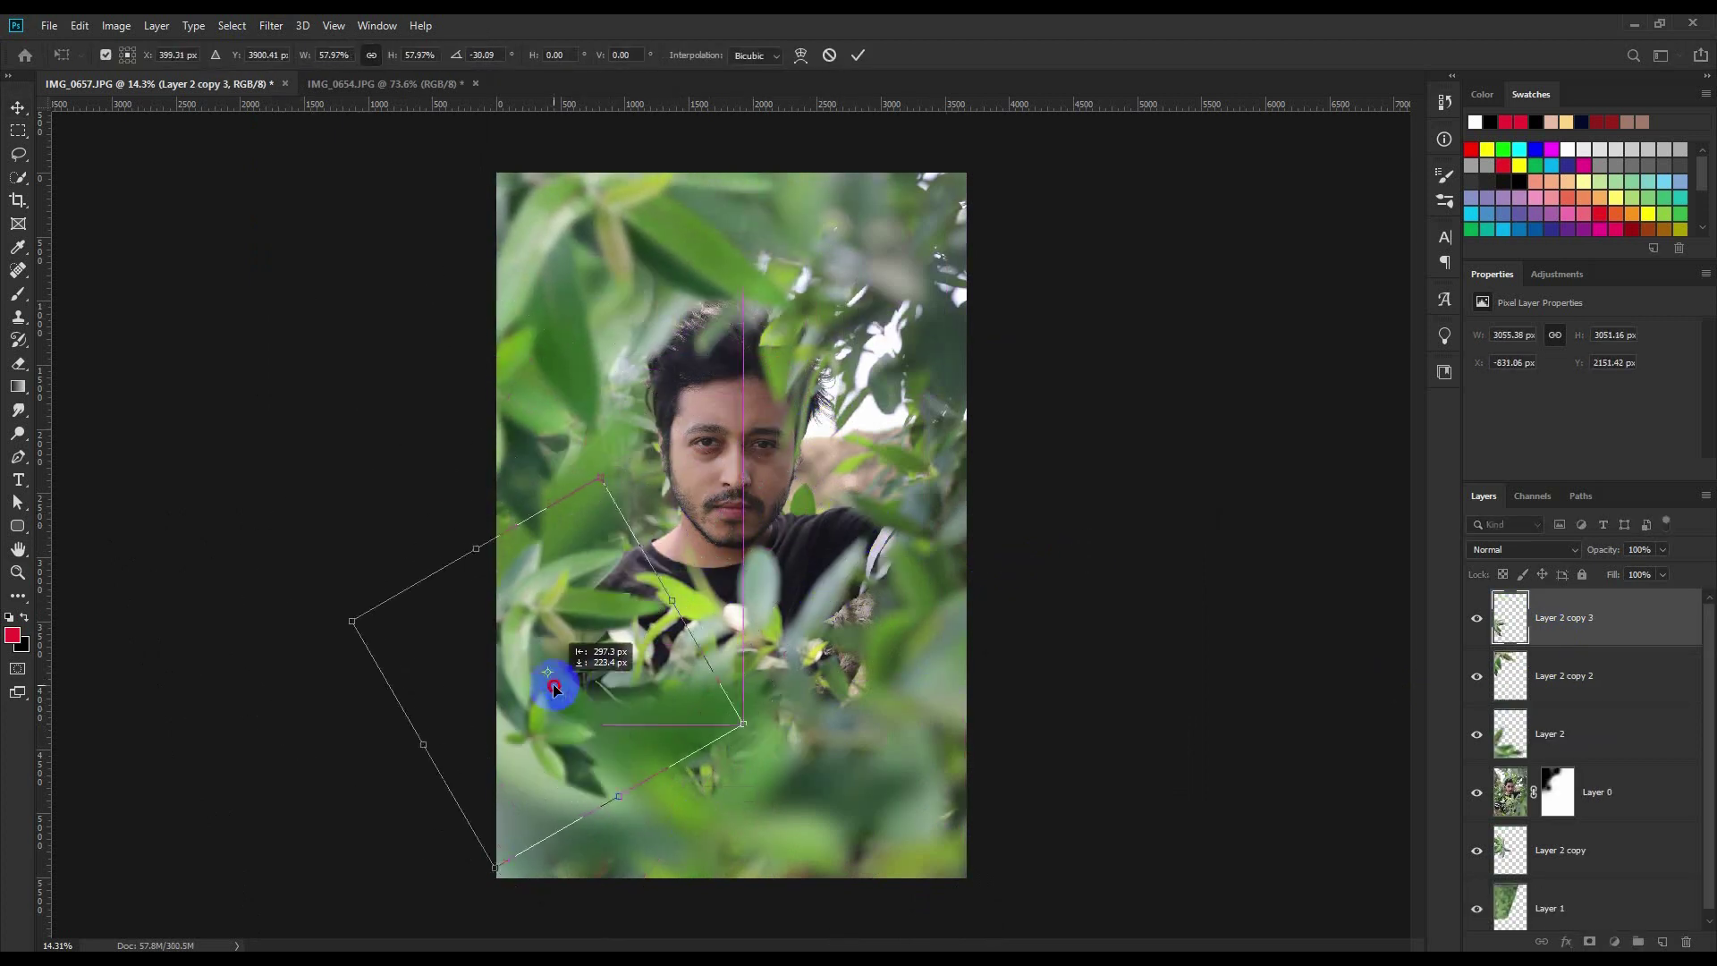
key(Return)
- Add two more leaf copies, enlarging one and turning the other over the man's chest
key(ctrl+j)
key(ctrl+t)
drag(889, 594, 966, 608)
key(Return)
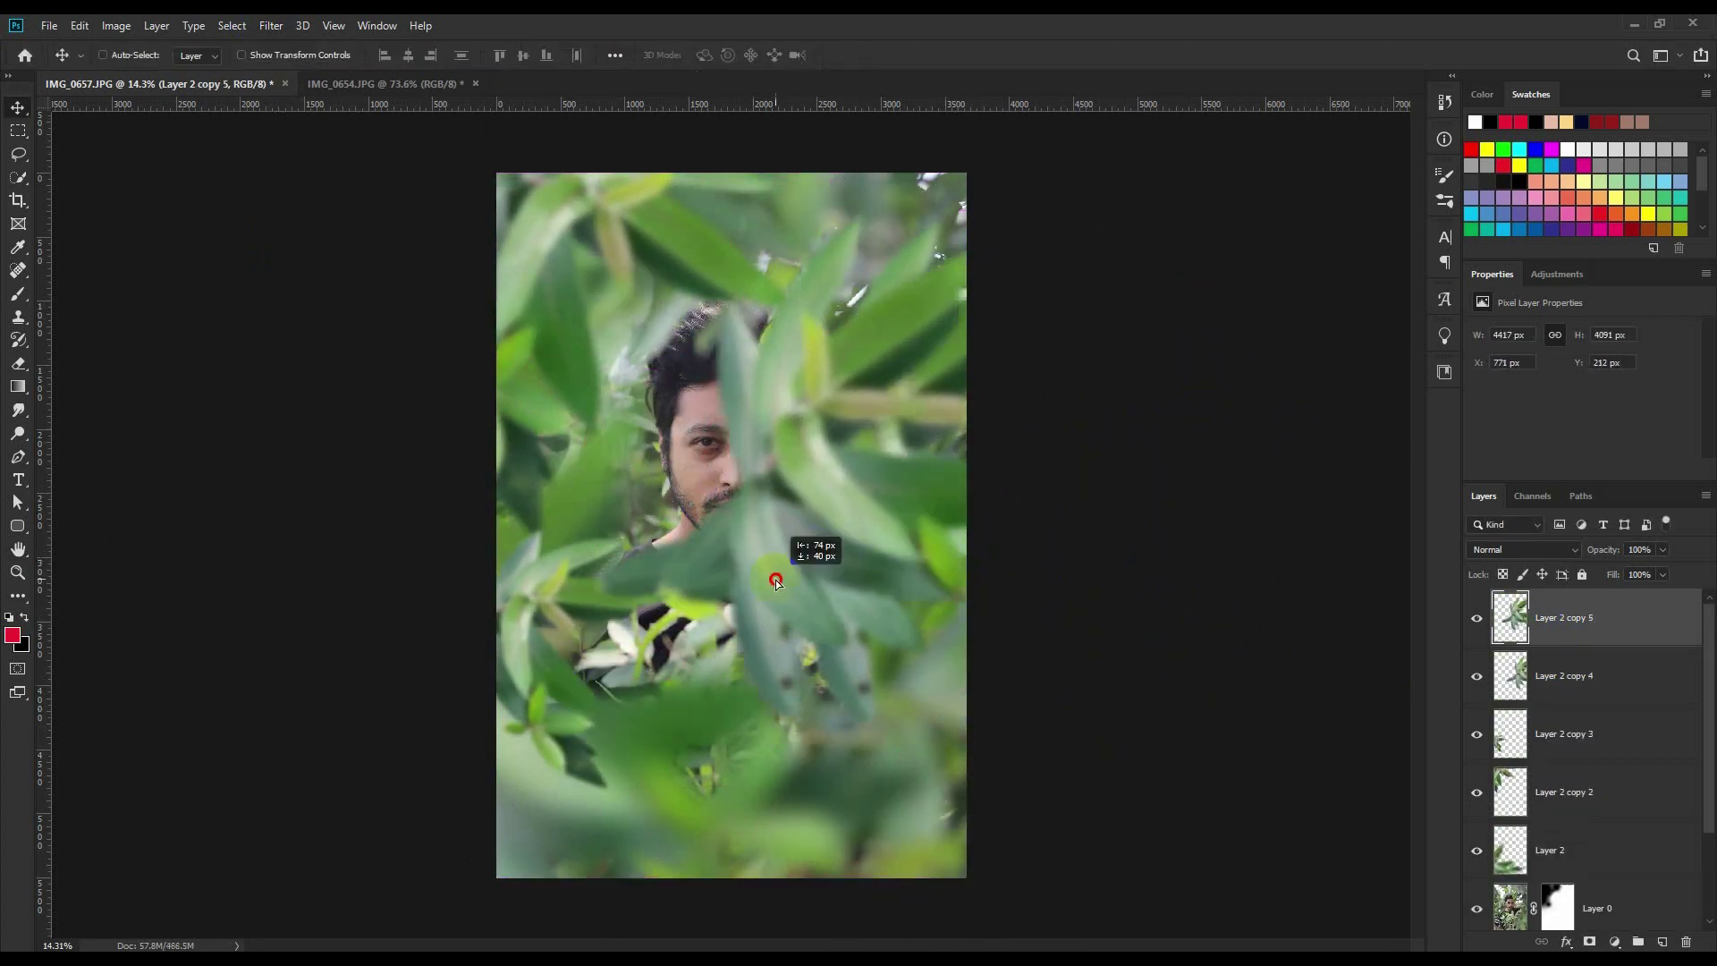
key(ctrl+j)
key(ctrl+t)
drag(901, 786, 682, 337)
key(Return)
- Send Layer 2 copy 5 down the stack, then use Auto-Select to move leaves clear of the face
key(ctrl+t)
key(Escape)
key(ctrl+bracketleft)
key(ctrl+bracketleft)
key(ctrl+bracketleft)
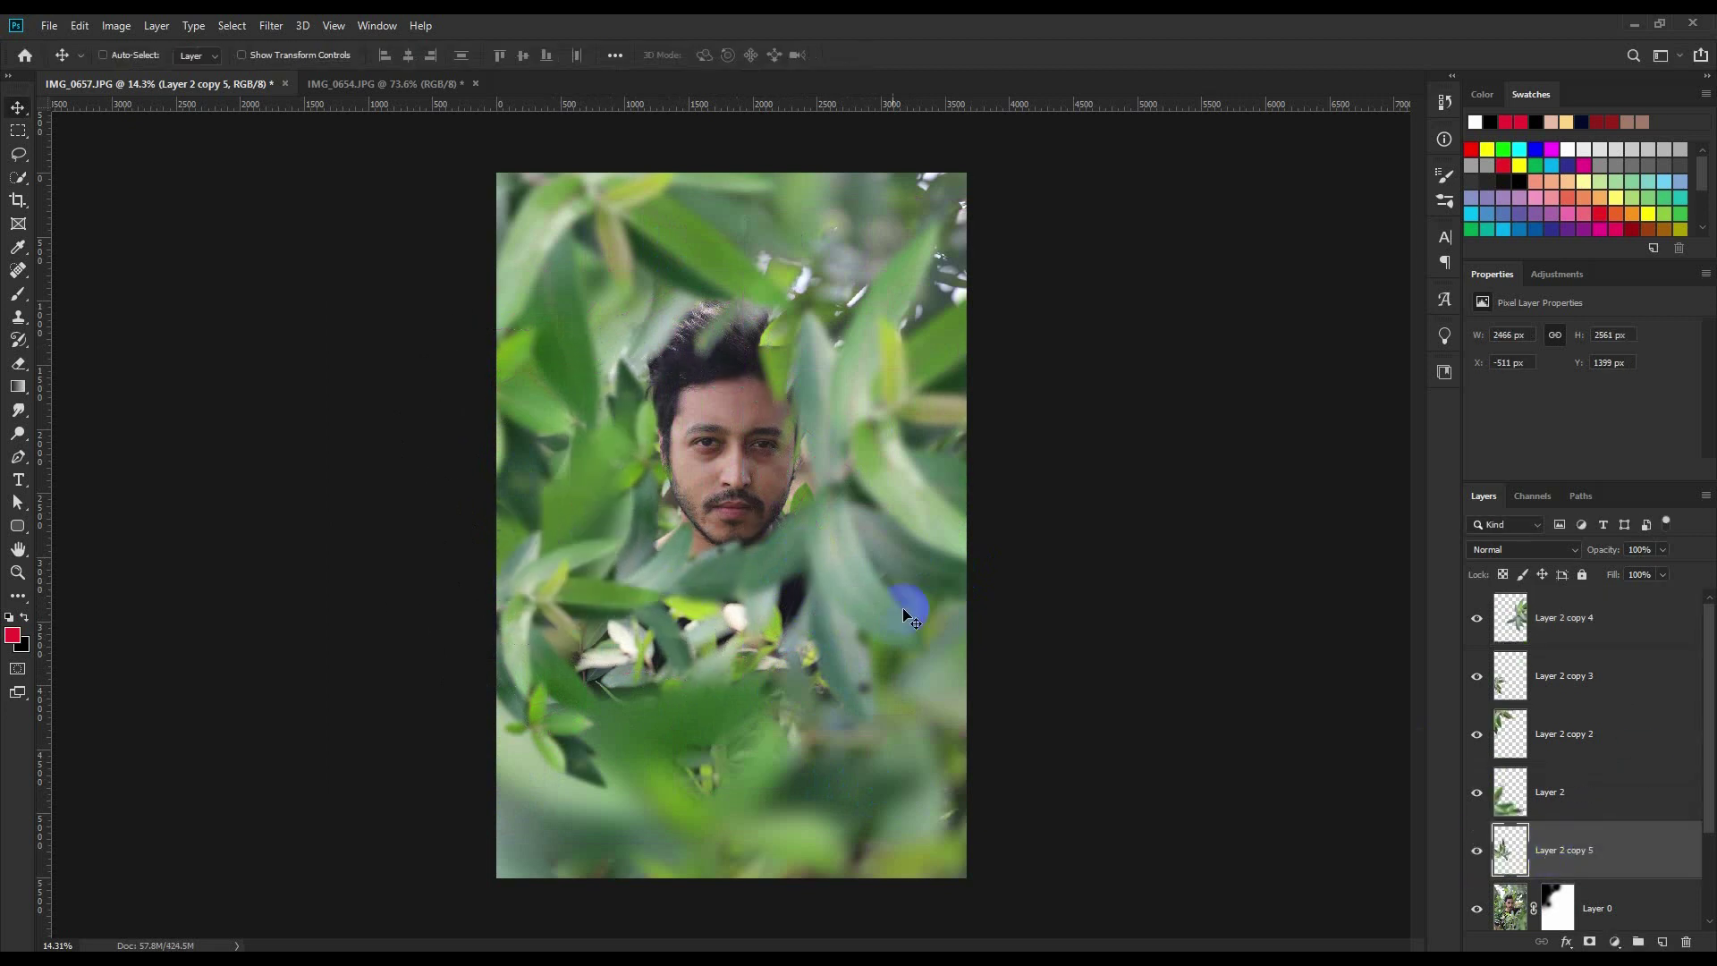
key(v)
drag(1011, 504, 1127, 364)
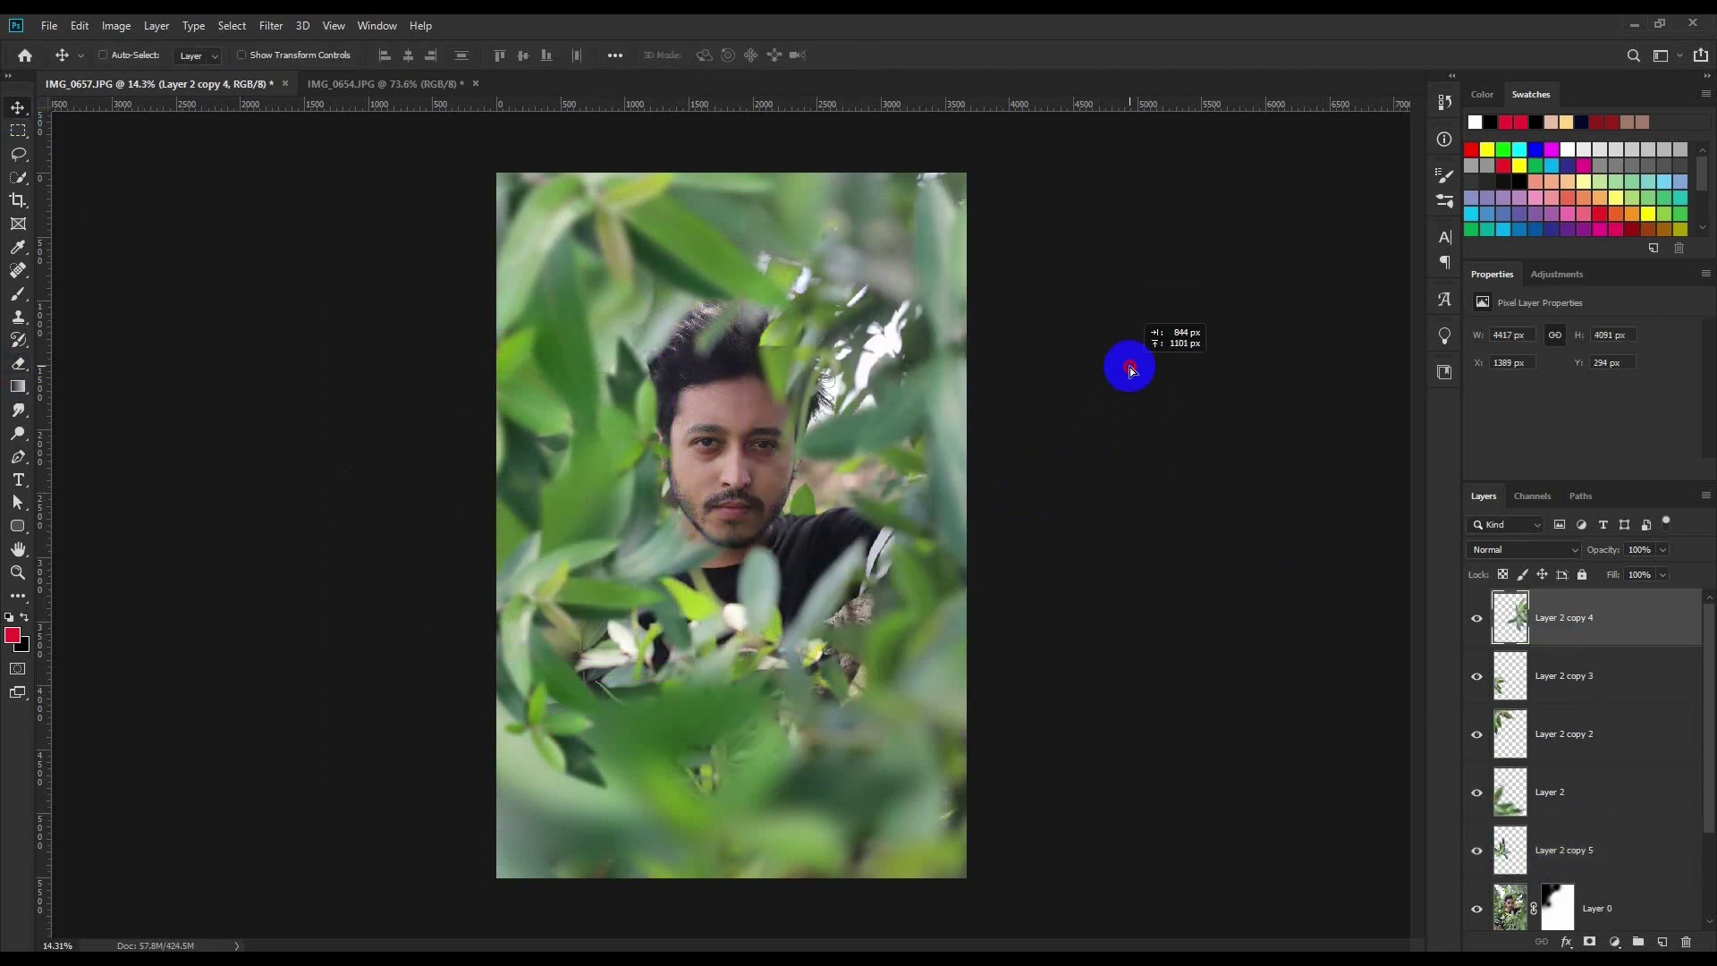
click(103, 55)
drag(728, 429, 1146, 199)
- Select the Layer 2 leaves, then resize a top-left leaf copy and move one lower in the frame
key(alt+bracketleft)
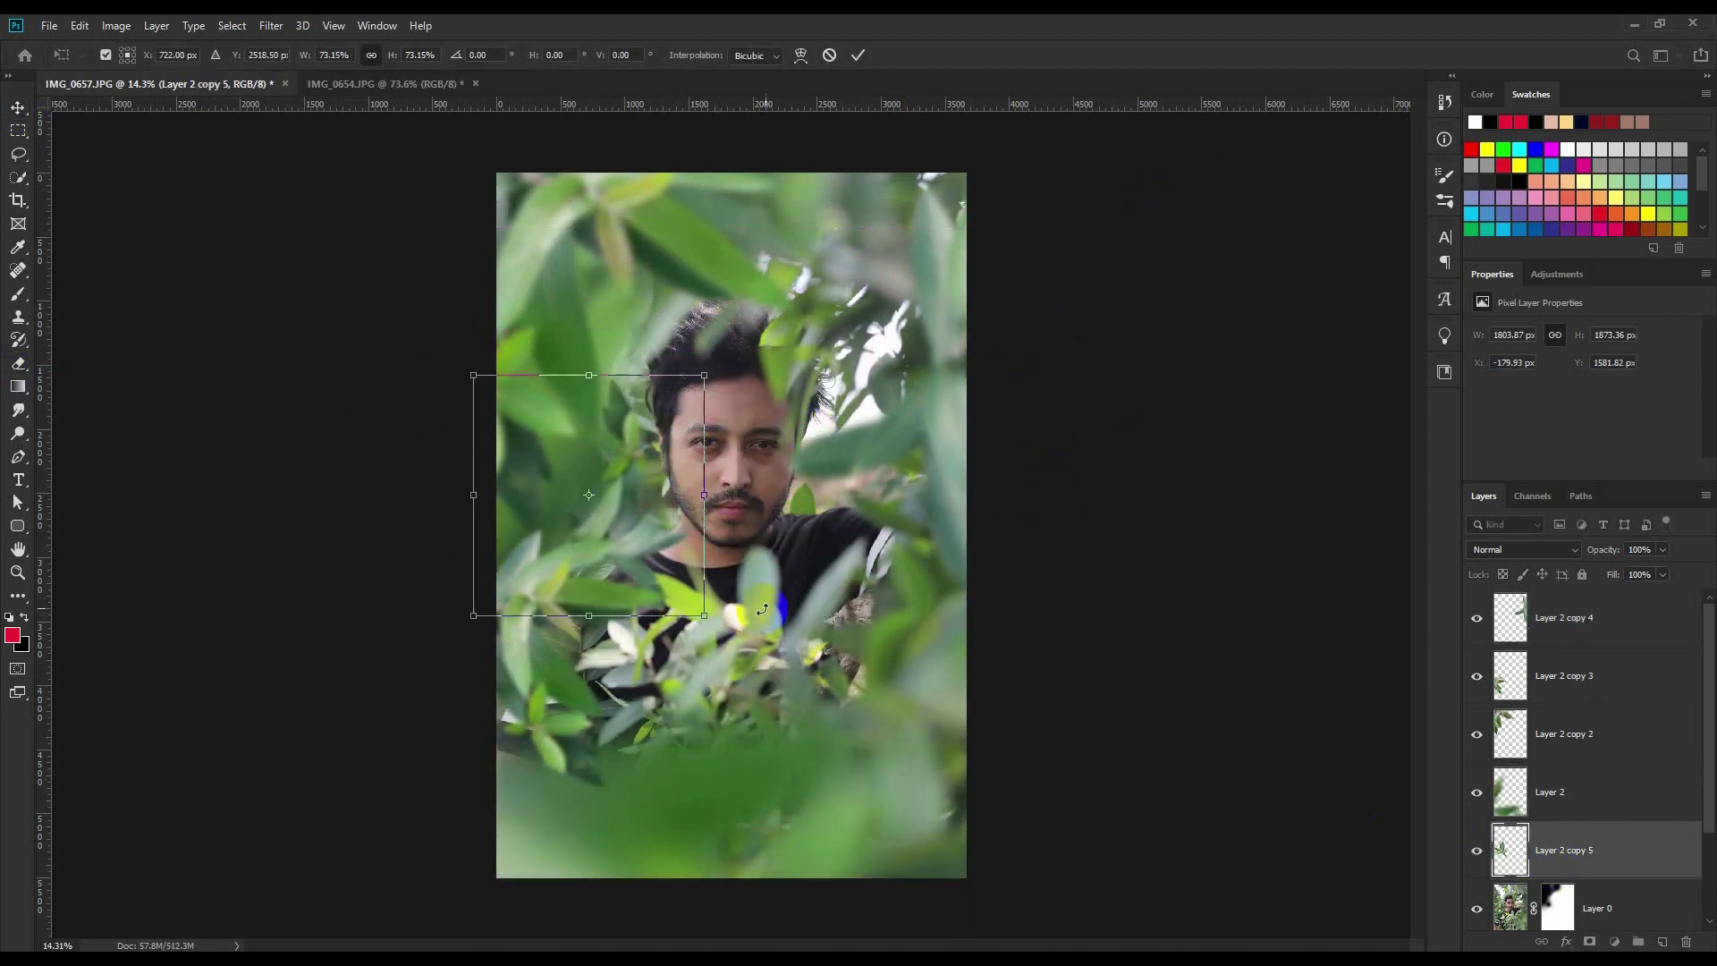
mouse_move(743, 608)
mouse_down()
mouse_move(920, 510)
mouse_move(680, 662)
mouse_up()
scroll(1588, 895, down, 3)
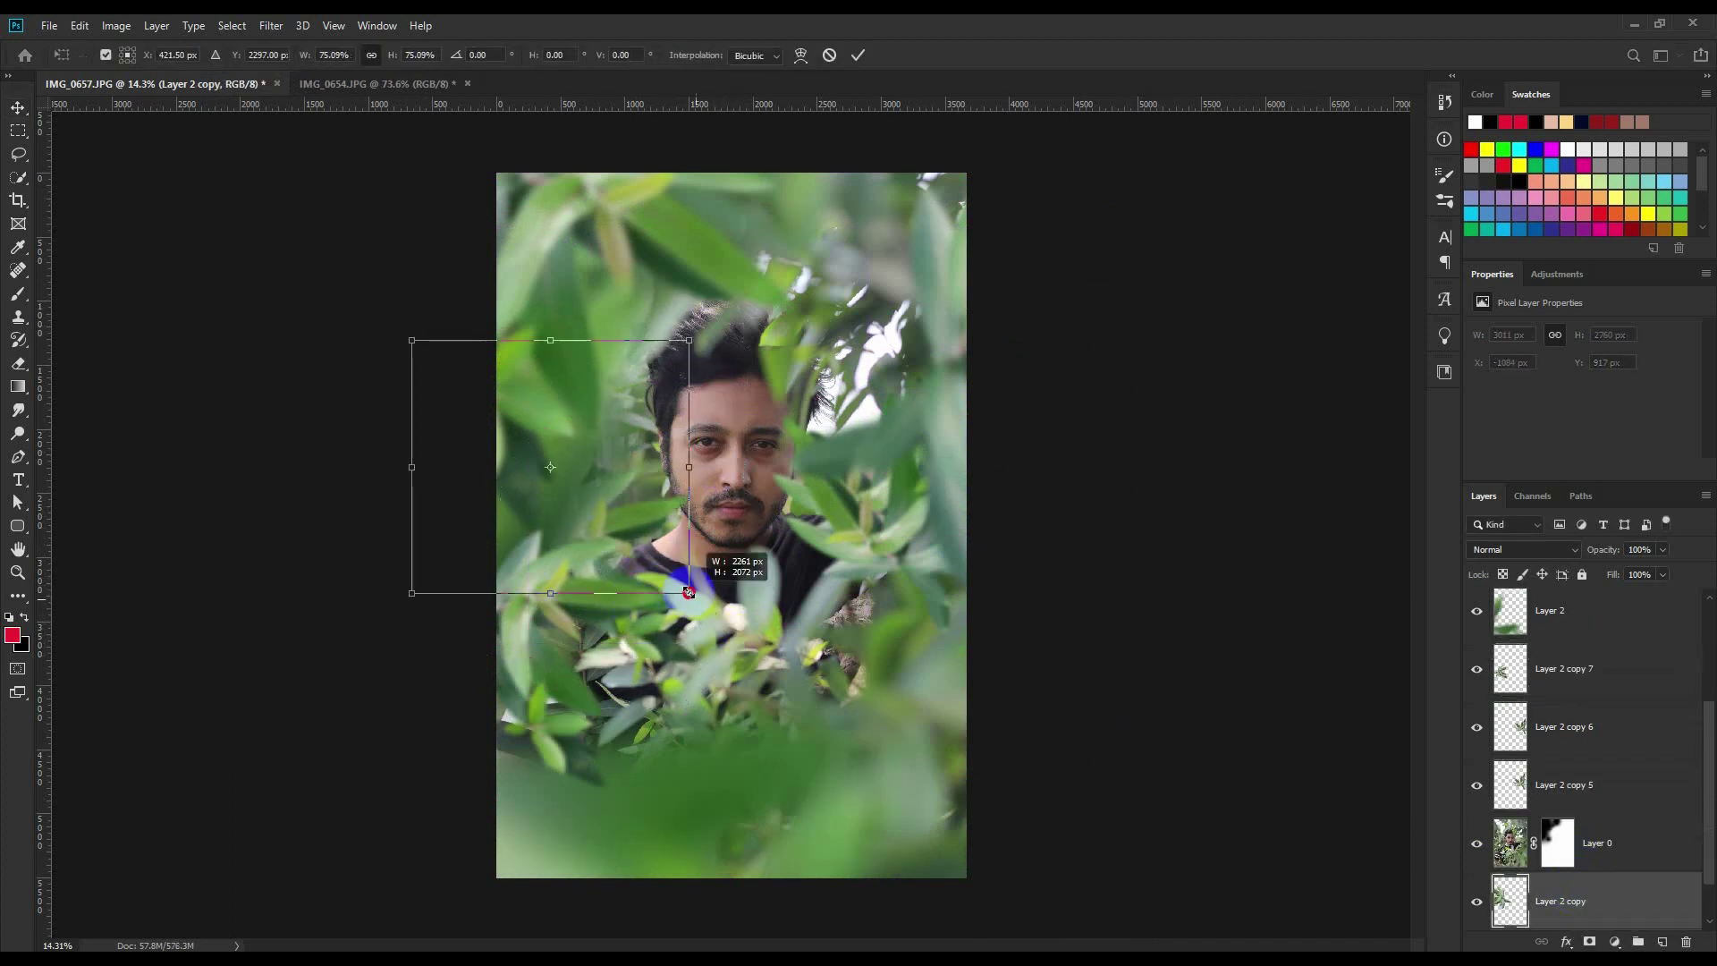
click(1479, 617)
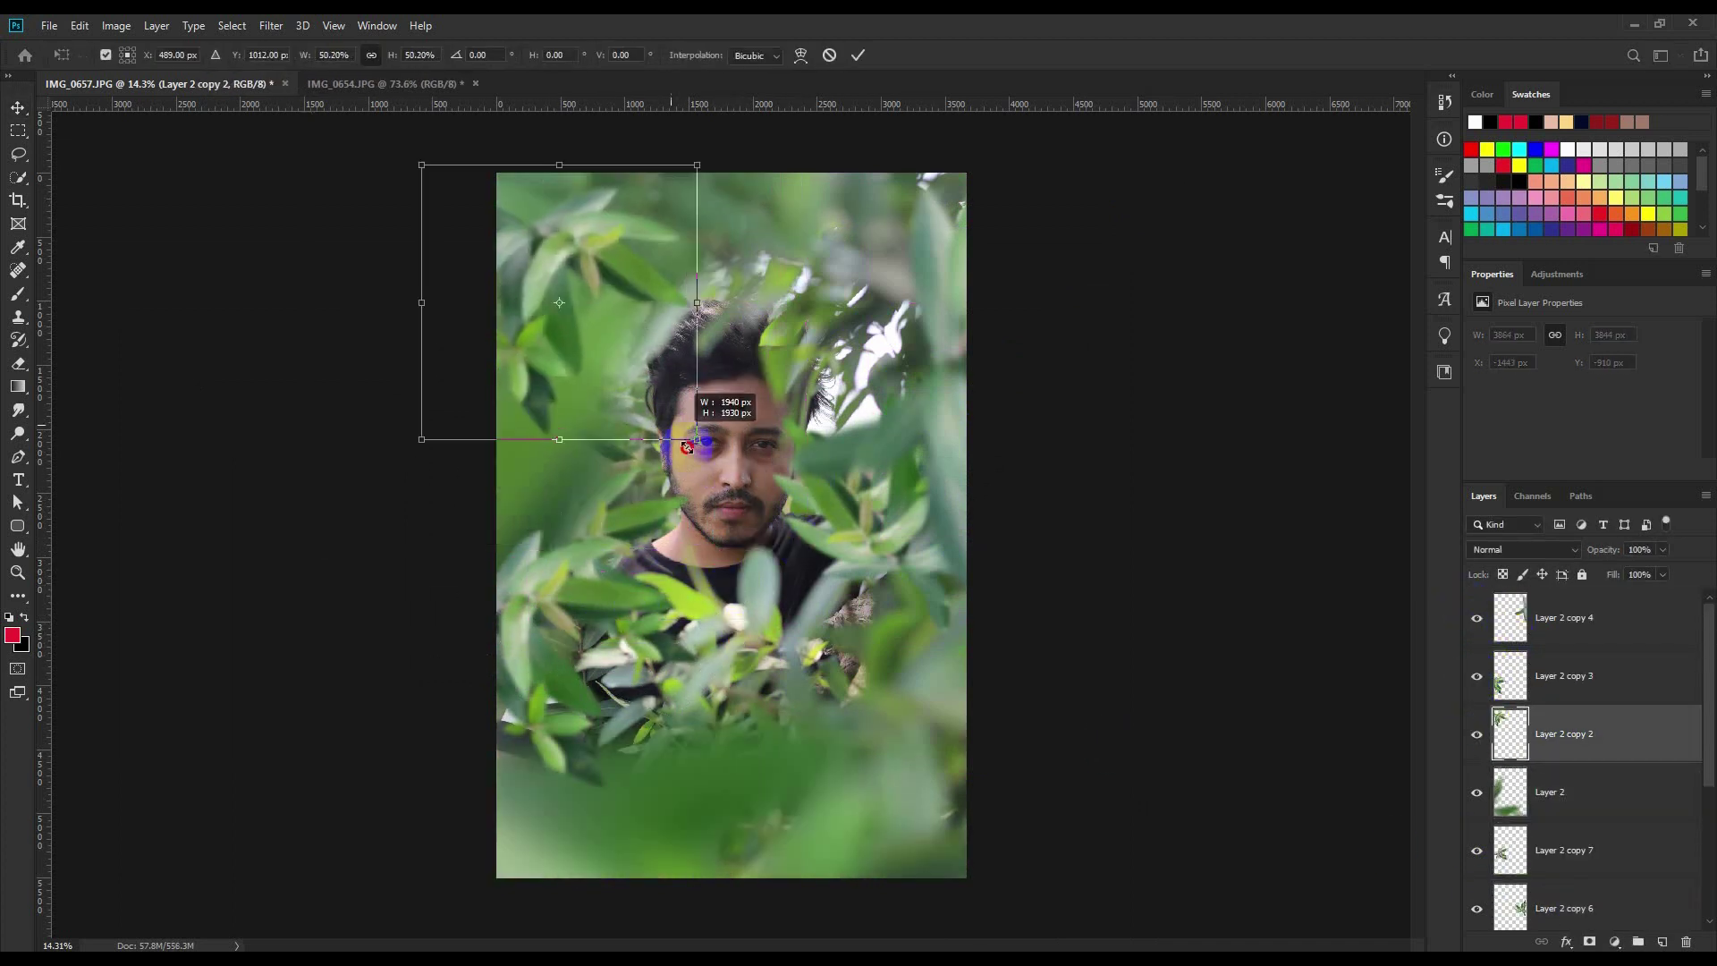
drag(697, 376, 573, 563)
mouse_move(696, 558)
mouse_down()
mouse_move(750, 678)
mouse_move(770, 893)
mouse_move(946, 569)
mouse_up()
- Duplicate another leaf and rotate it across the bottom of the portrait
key(ctrl+j)
key(ctrl+t)
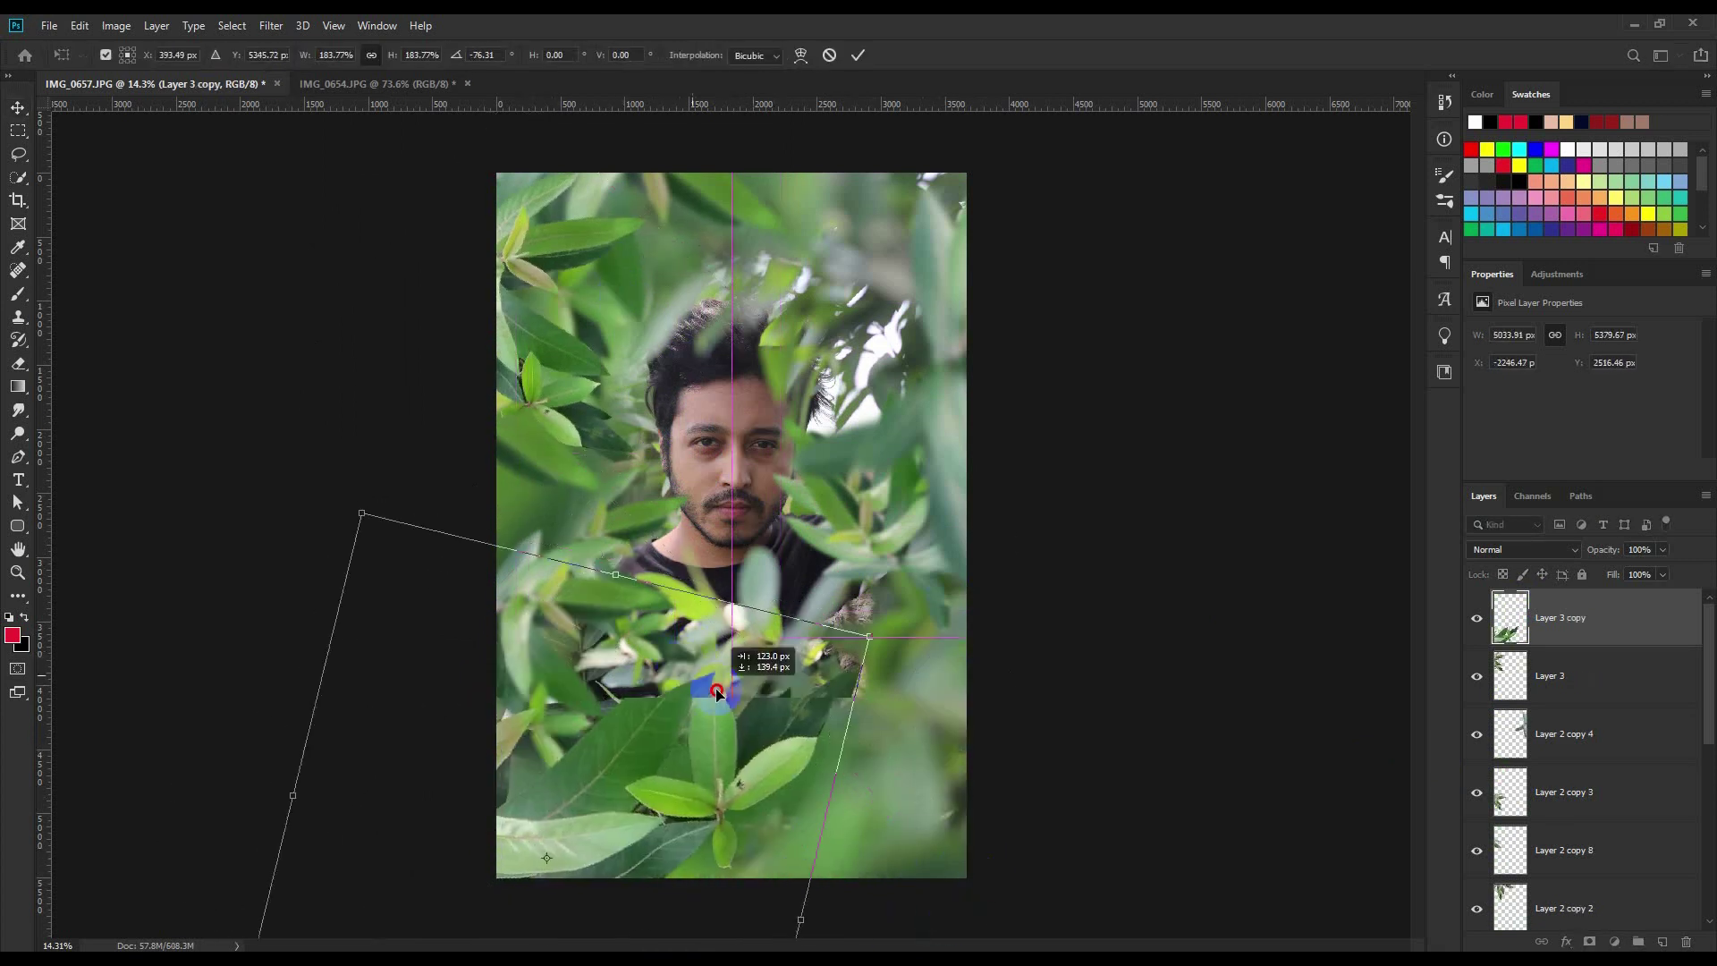
mouse_move(729, 682)
mouse_down()
mouse_move(716, 698)
mouse_move(760, 685)
mouse_move(962, 386)
mouse_up()
key(Return)
scroll(760, 685, up, 1)
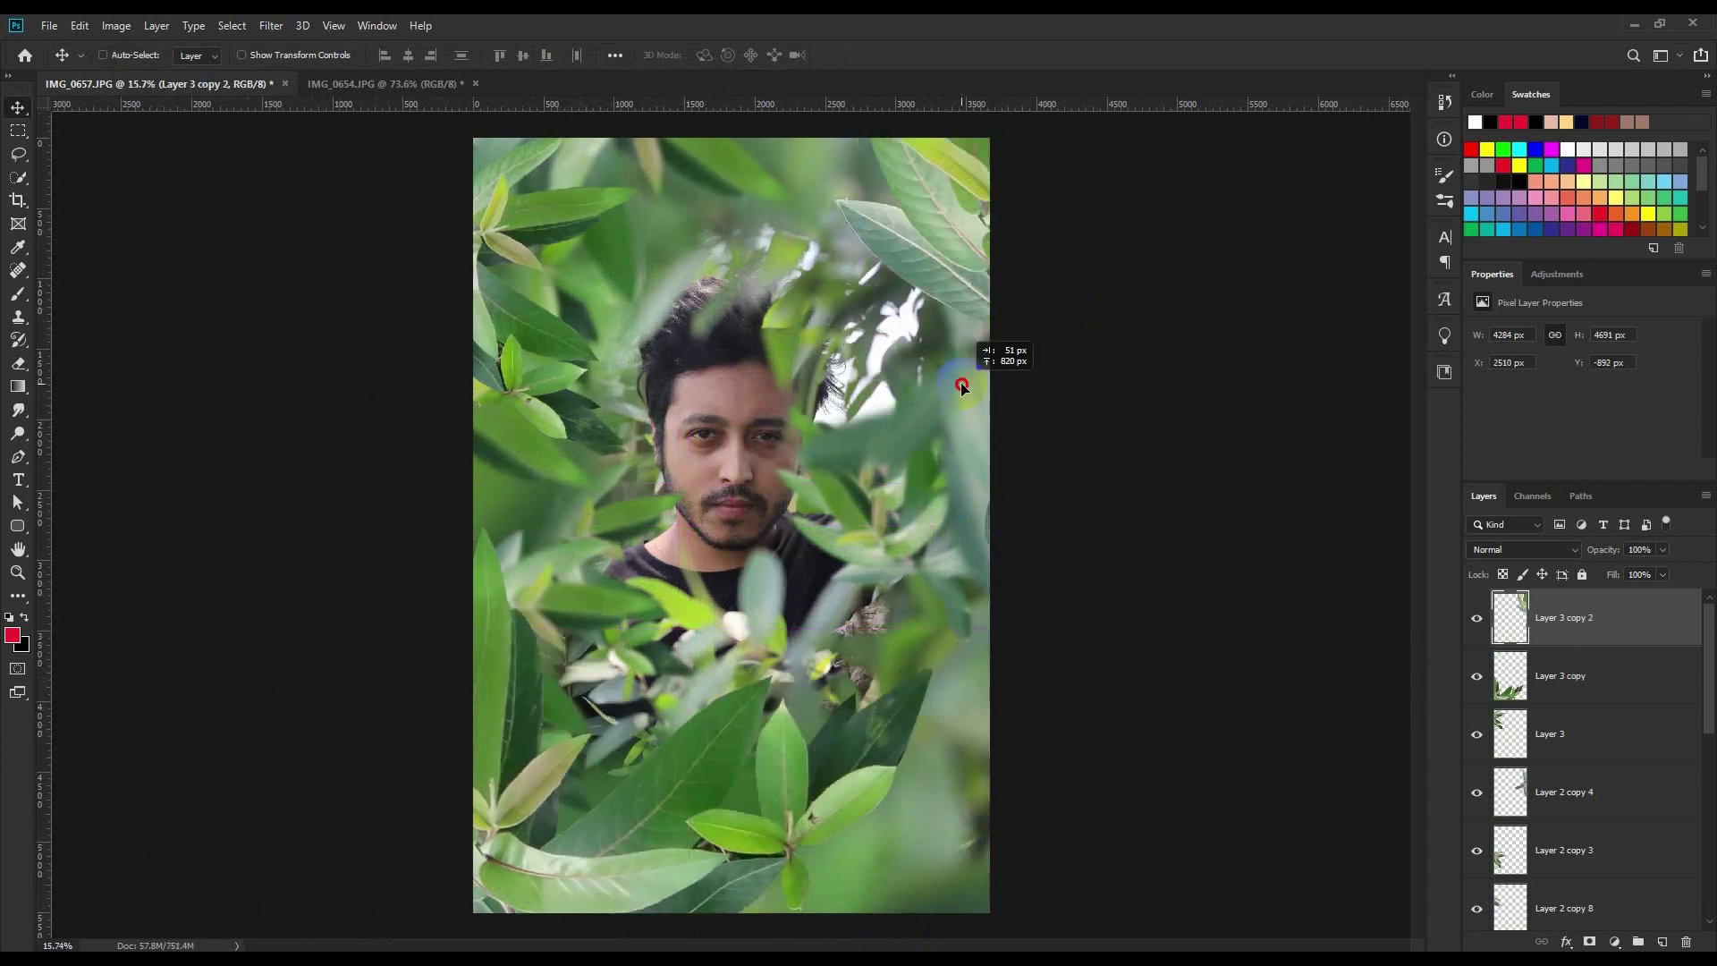
- Apply a Gaussian Blur with radius 95.6 to the leaf layer
click(271, 26)
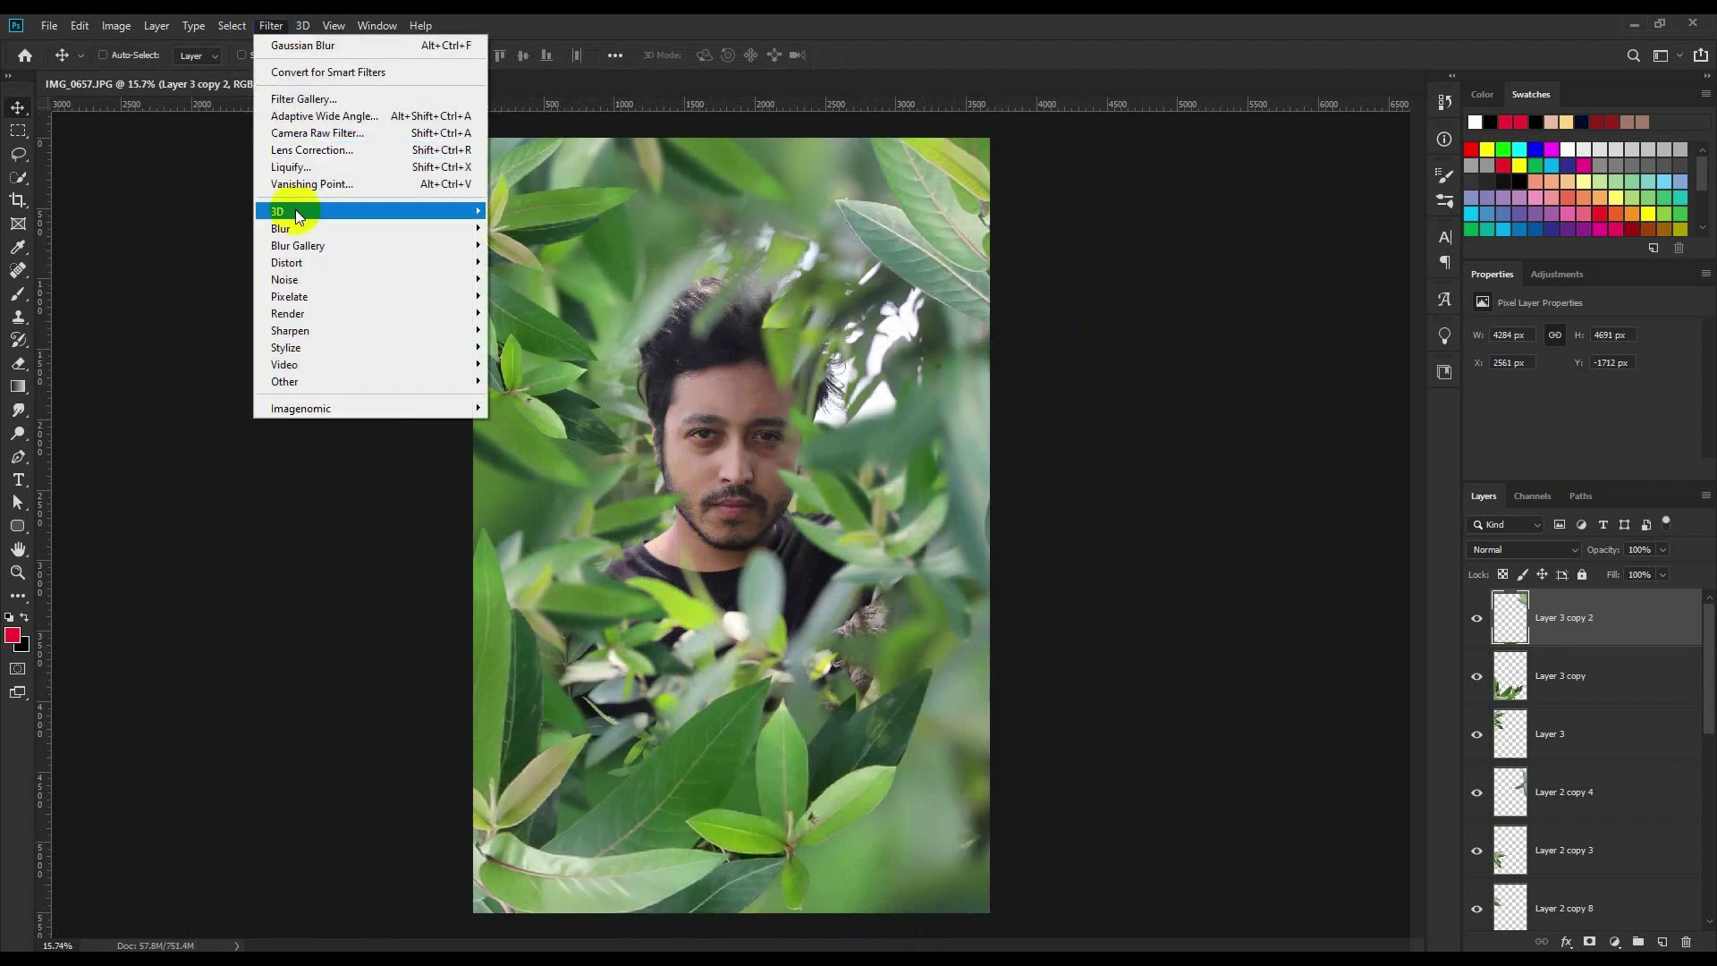
click(528, 284)
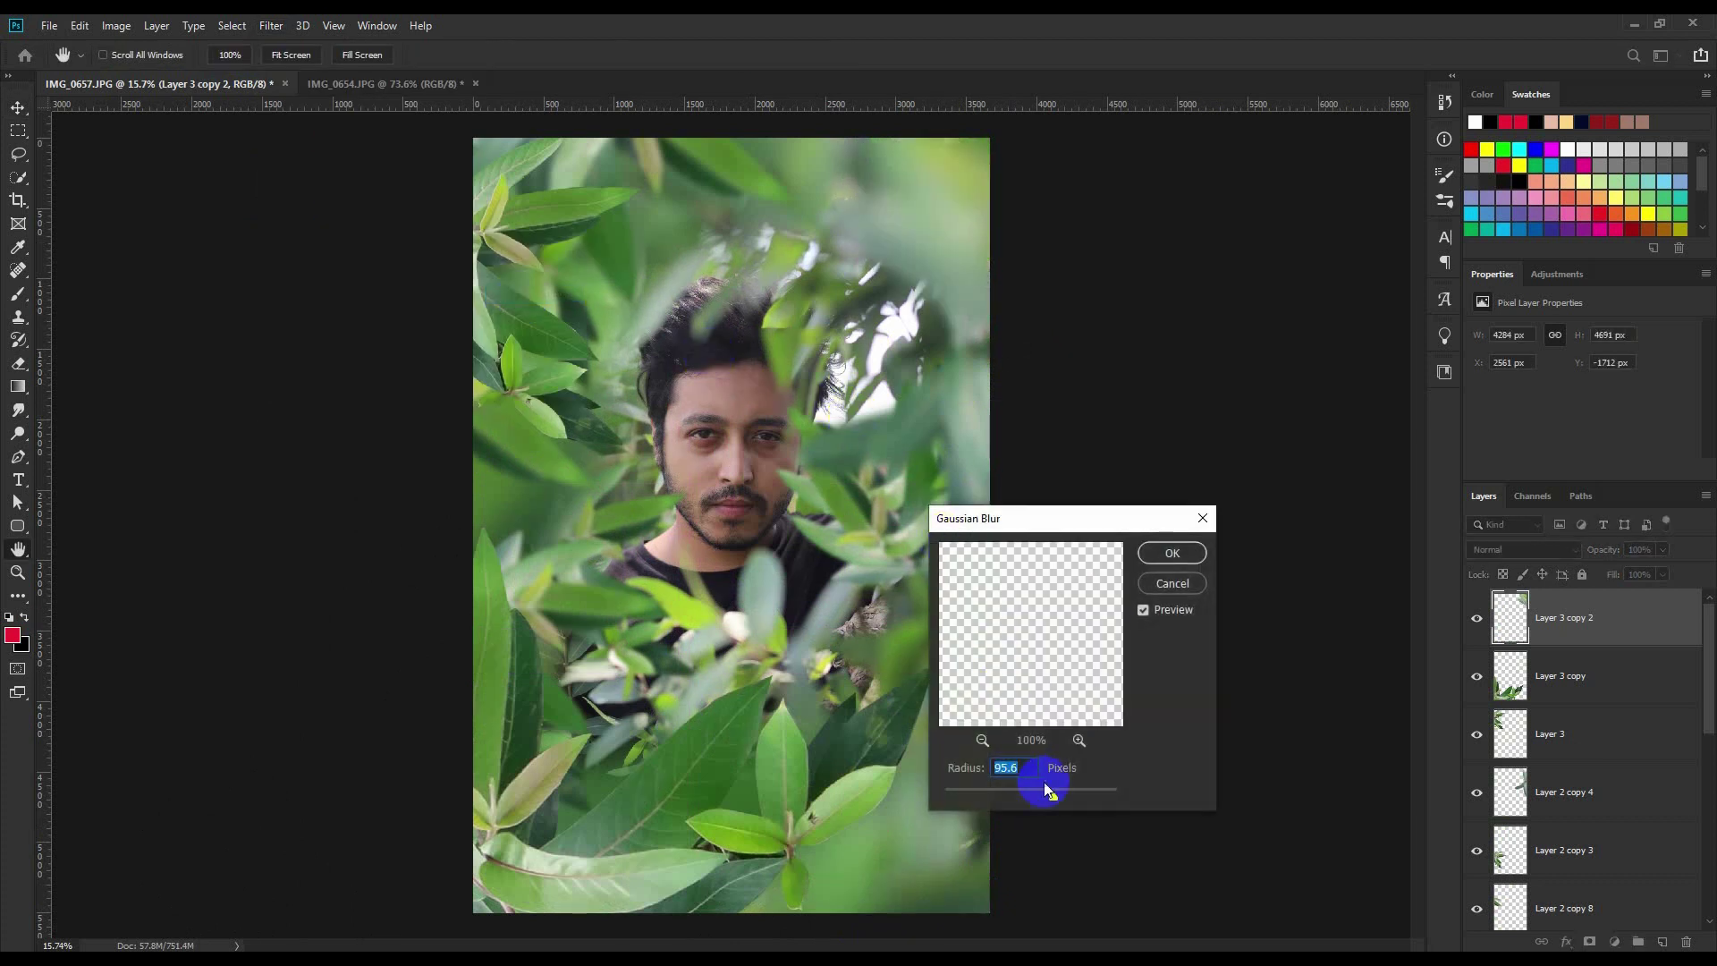
click(1171, 552)
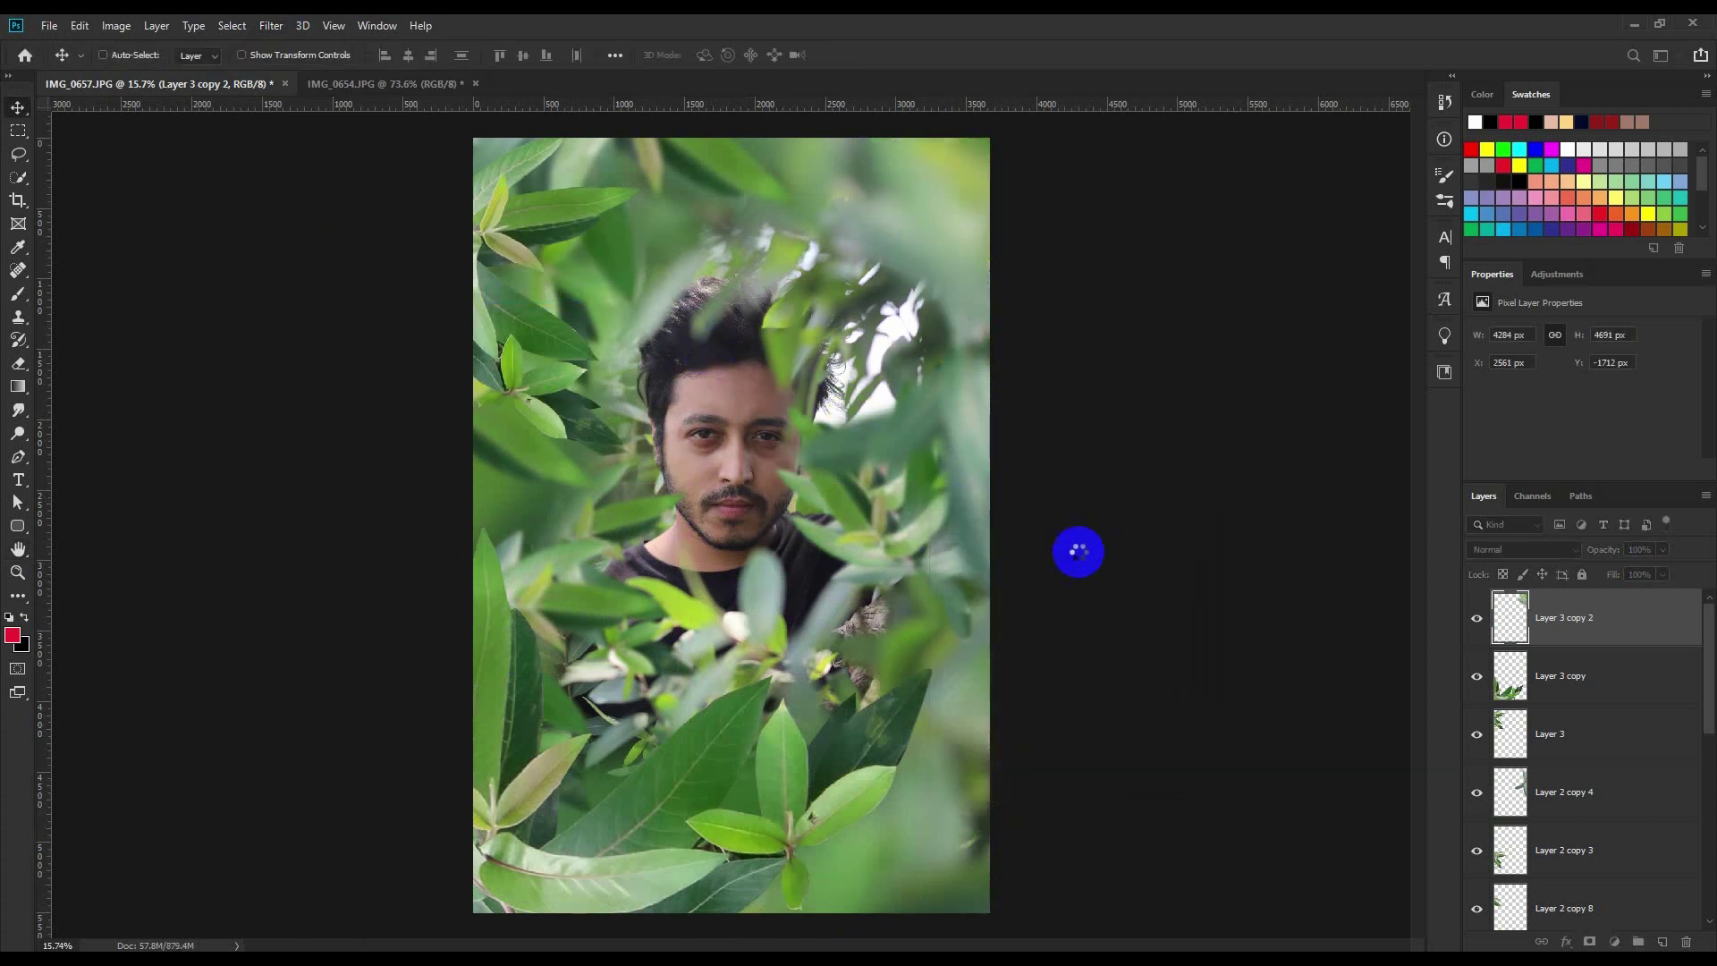
- Crop the image tighter from the bottom-left and top-right corners
click(17, 200)
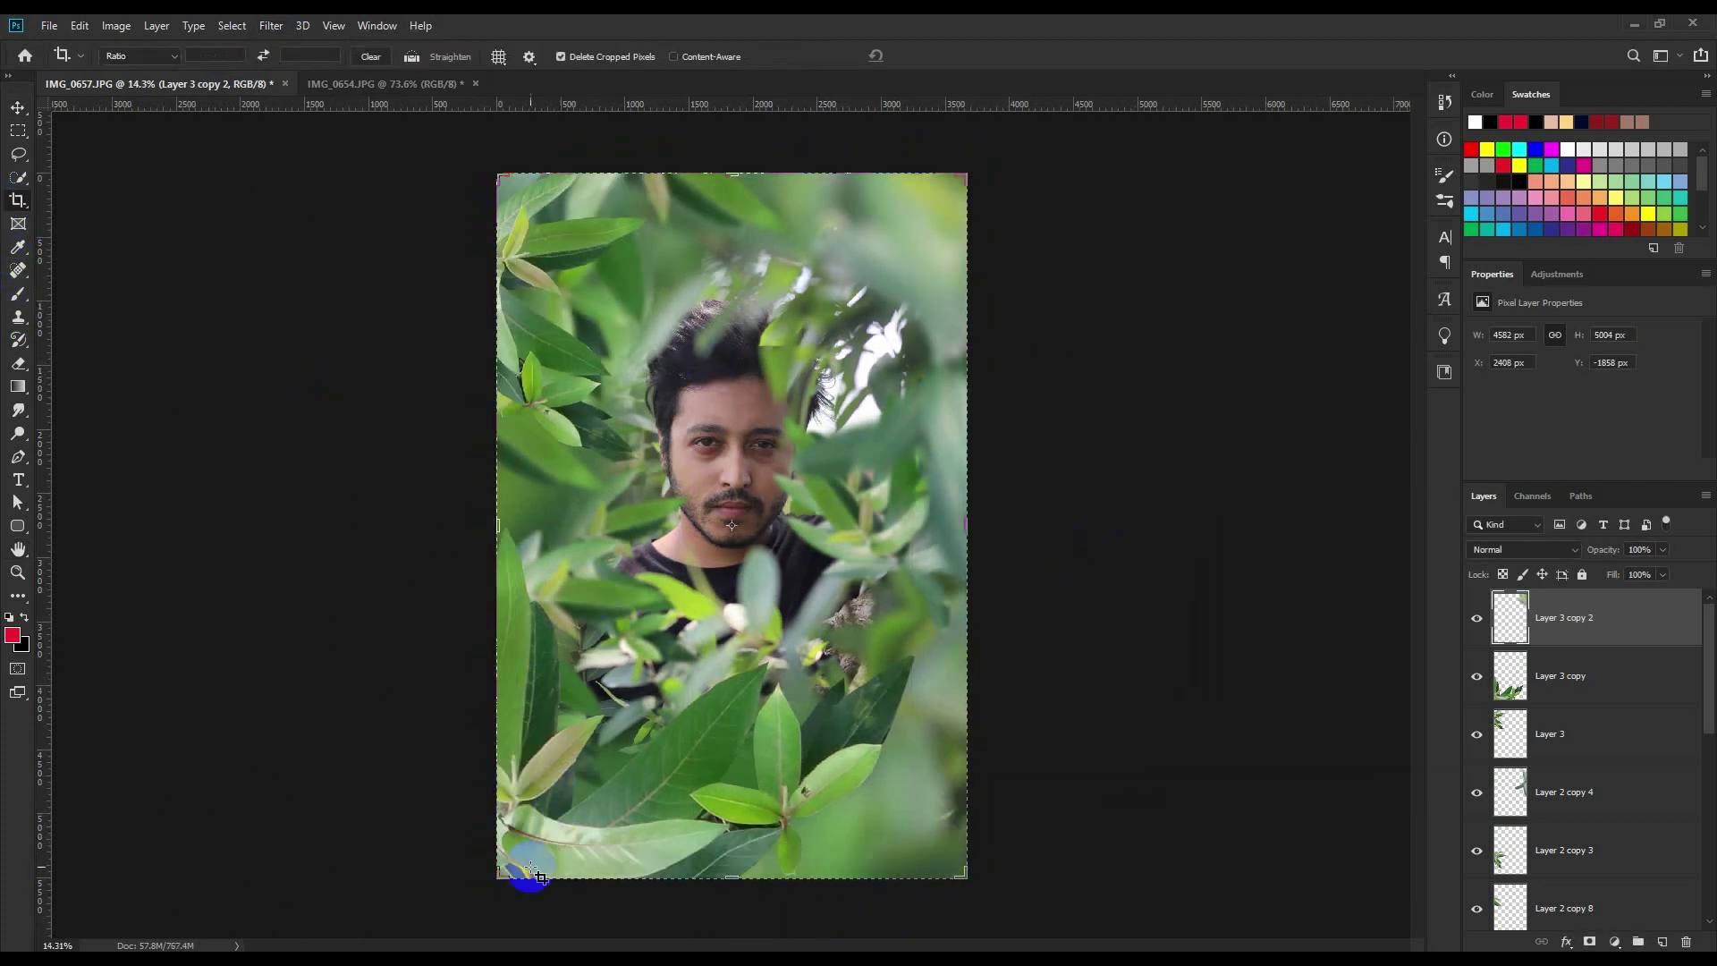
drag(502, 873, 510, 810)
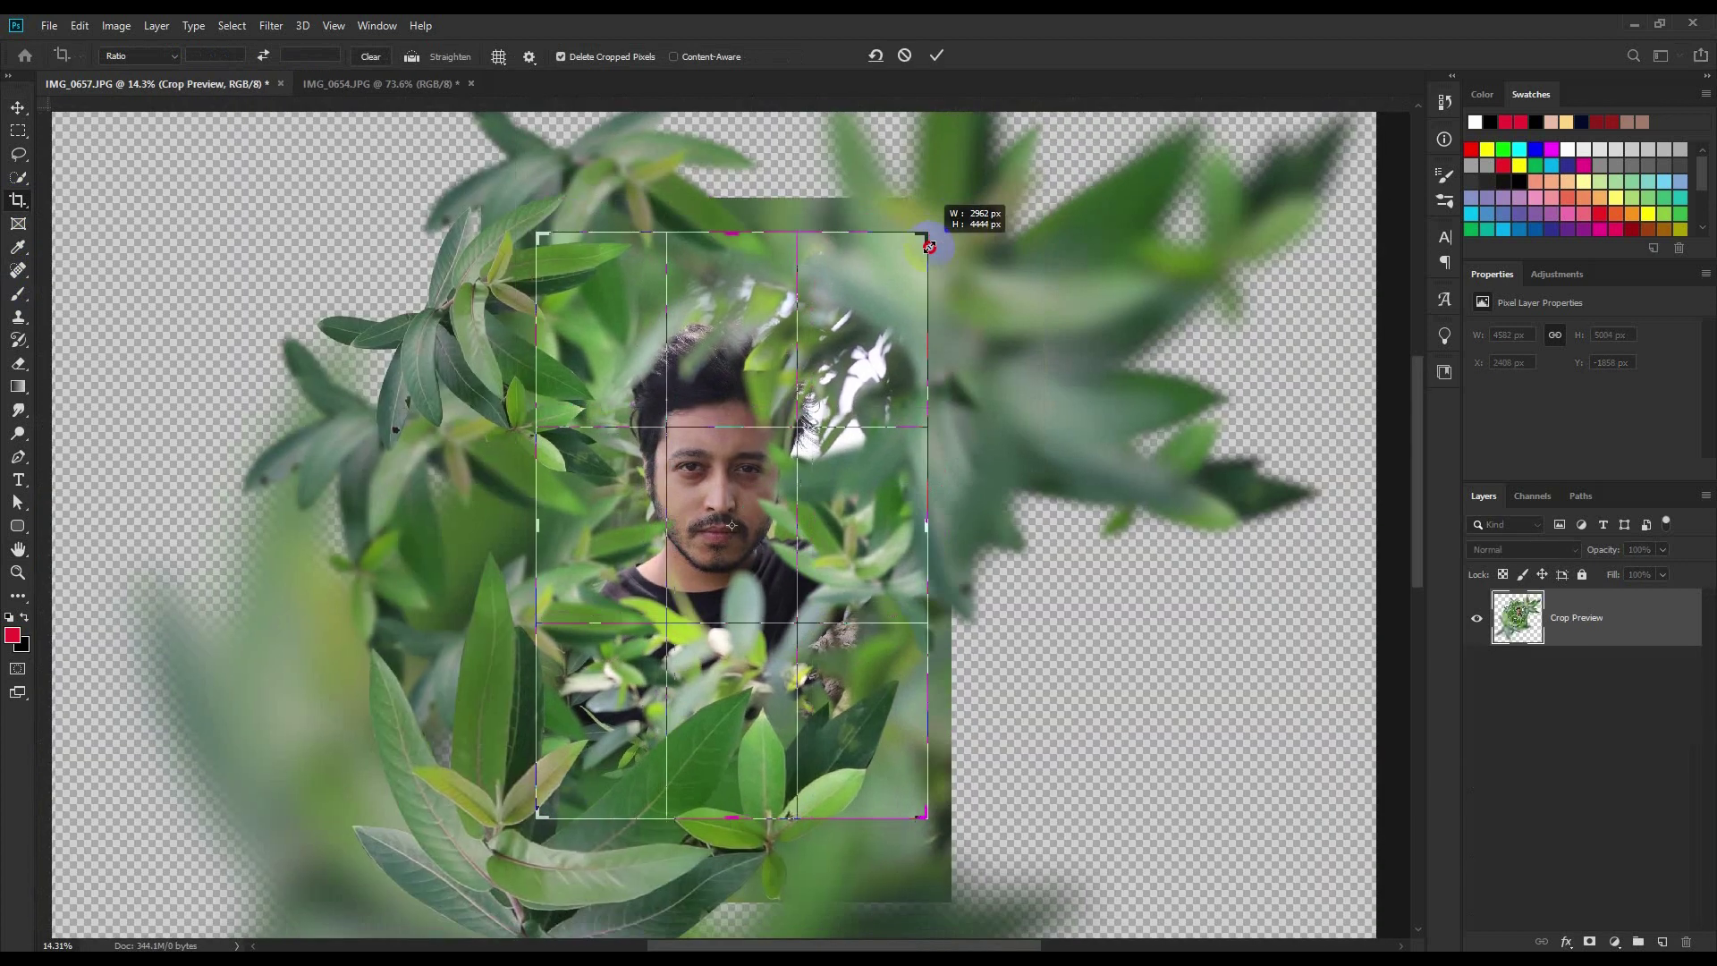
drag(946, 212, 912, 257)
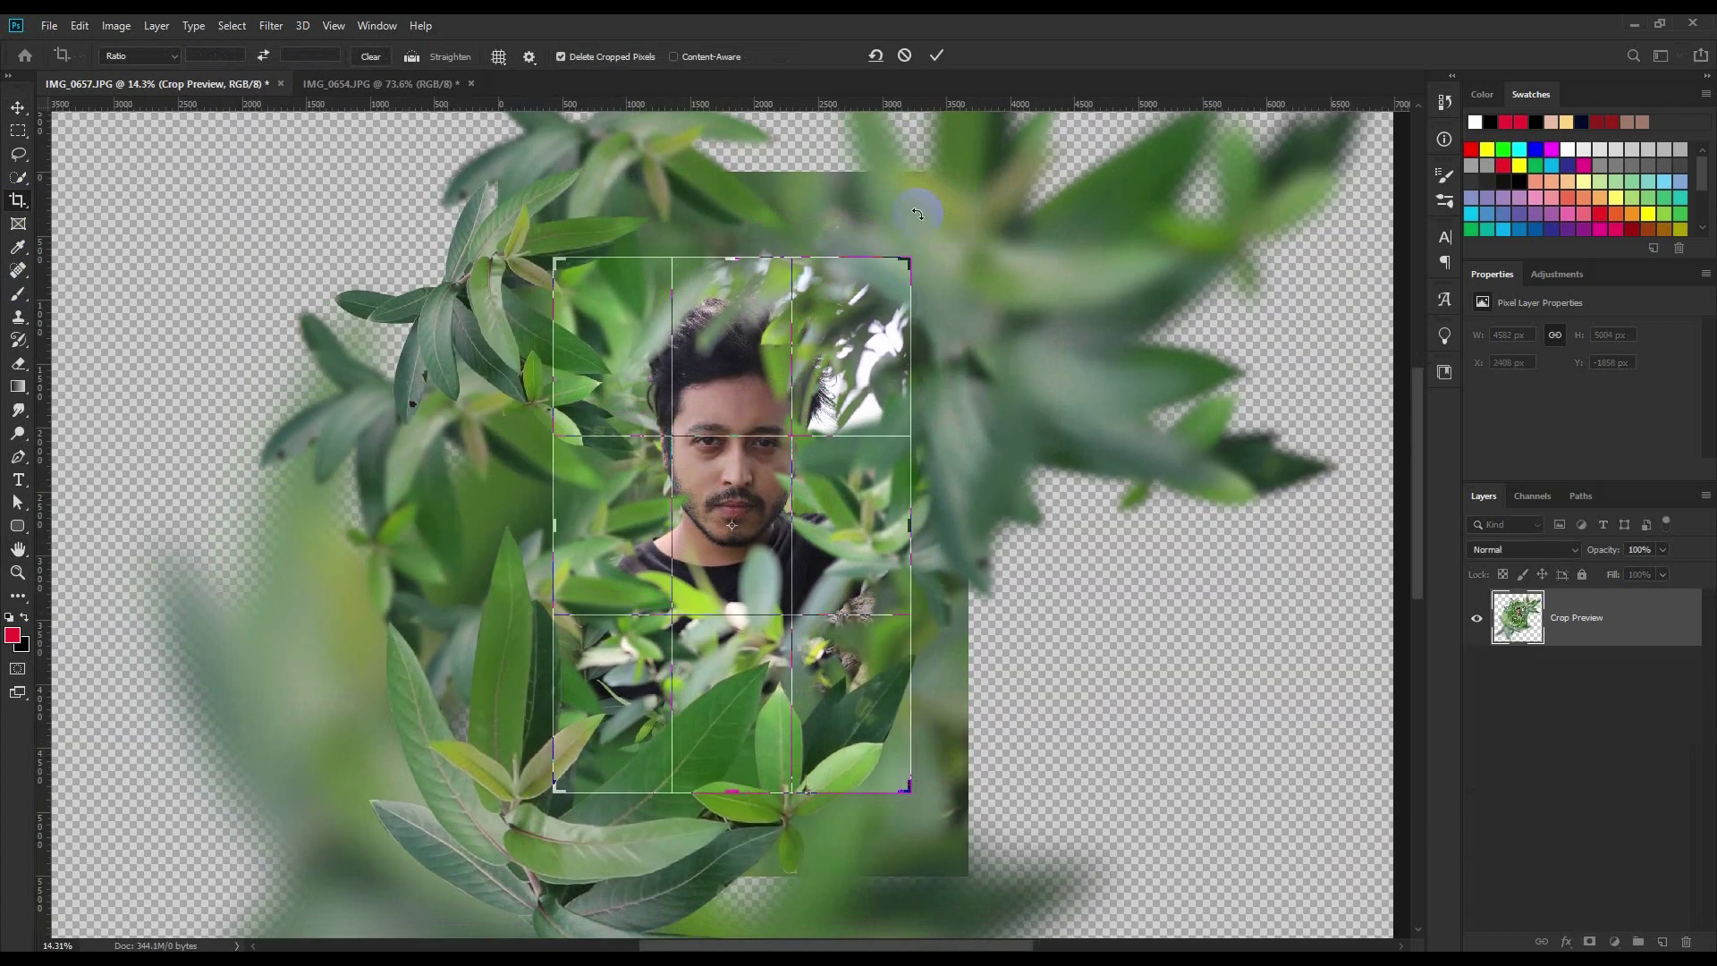
click(936, 54)
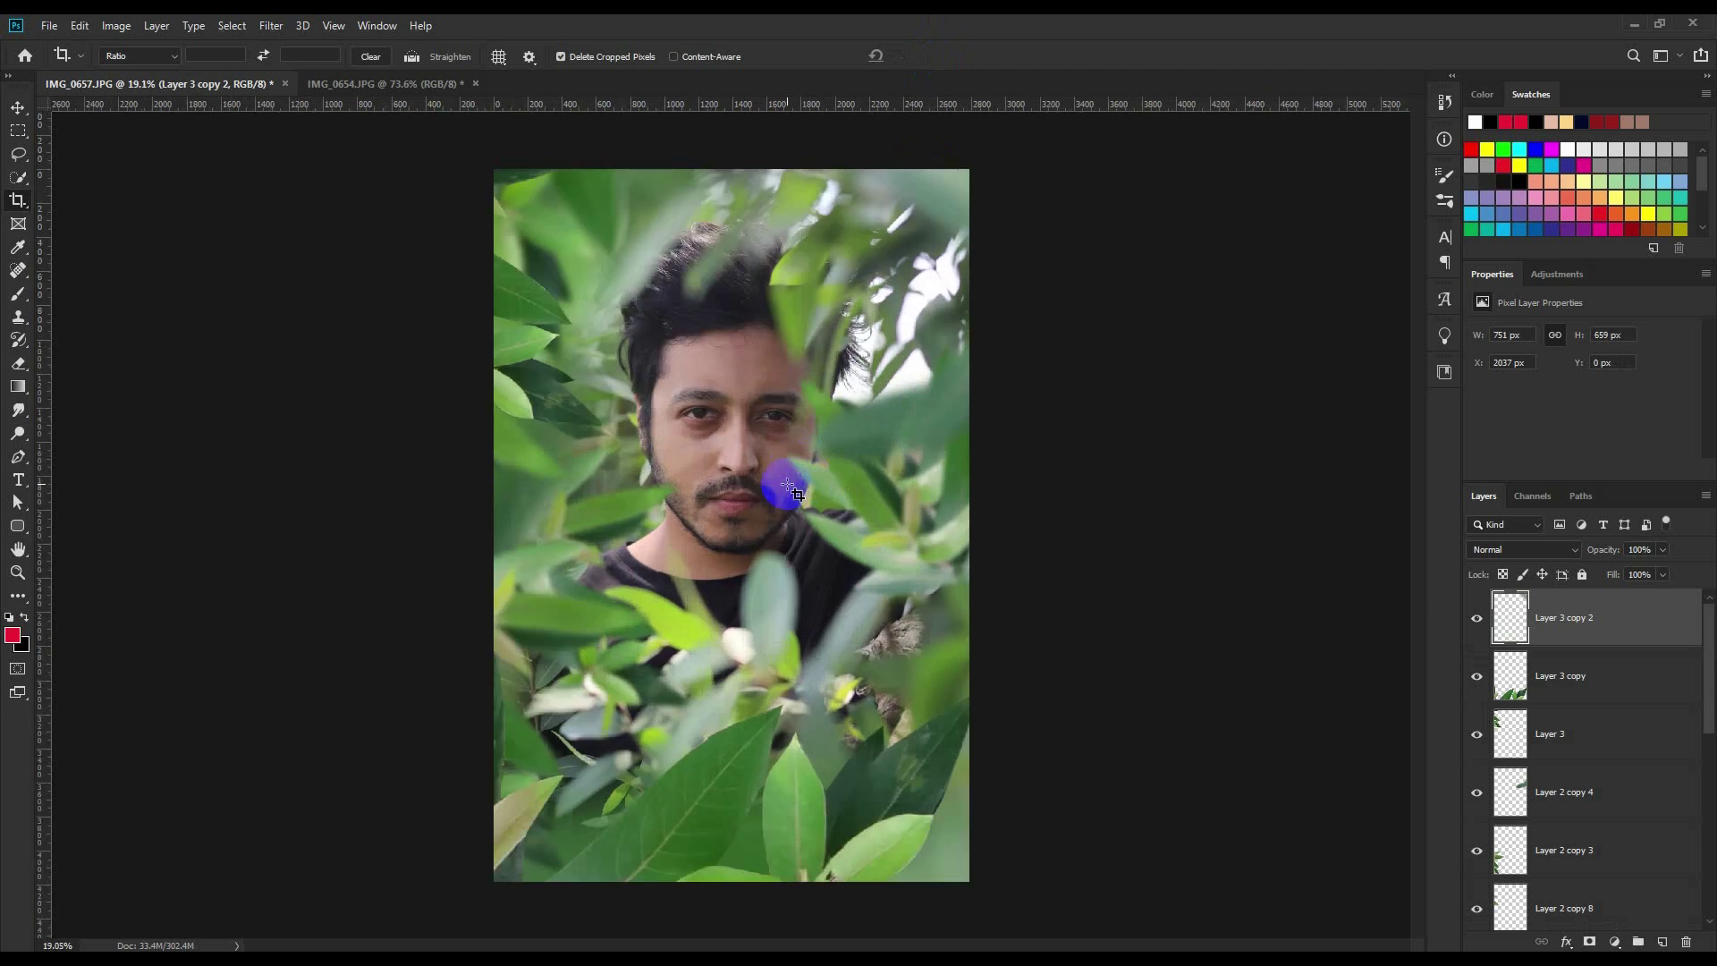
- Stamp all visible layers into Layer 4 and raise Camera Raw Dehaze to +35 and Clarity
key(ctrl+shift+alt+e)
click(268, 28)
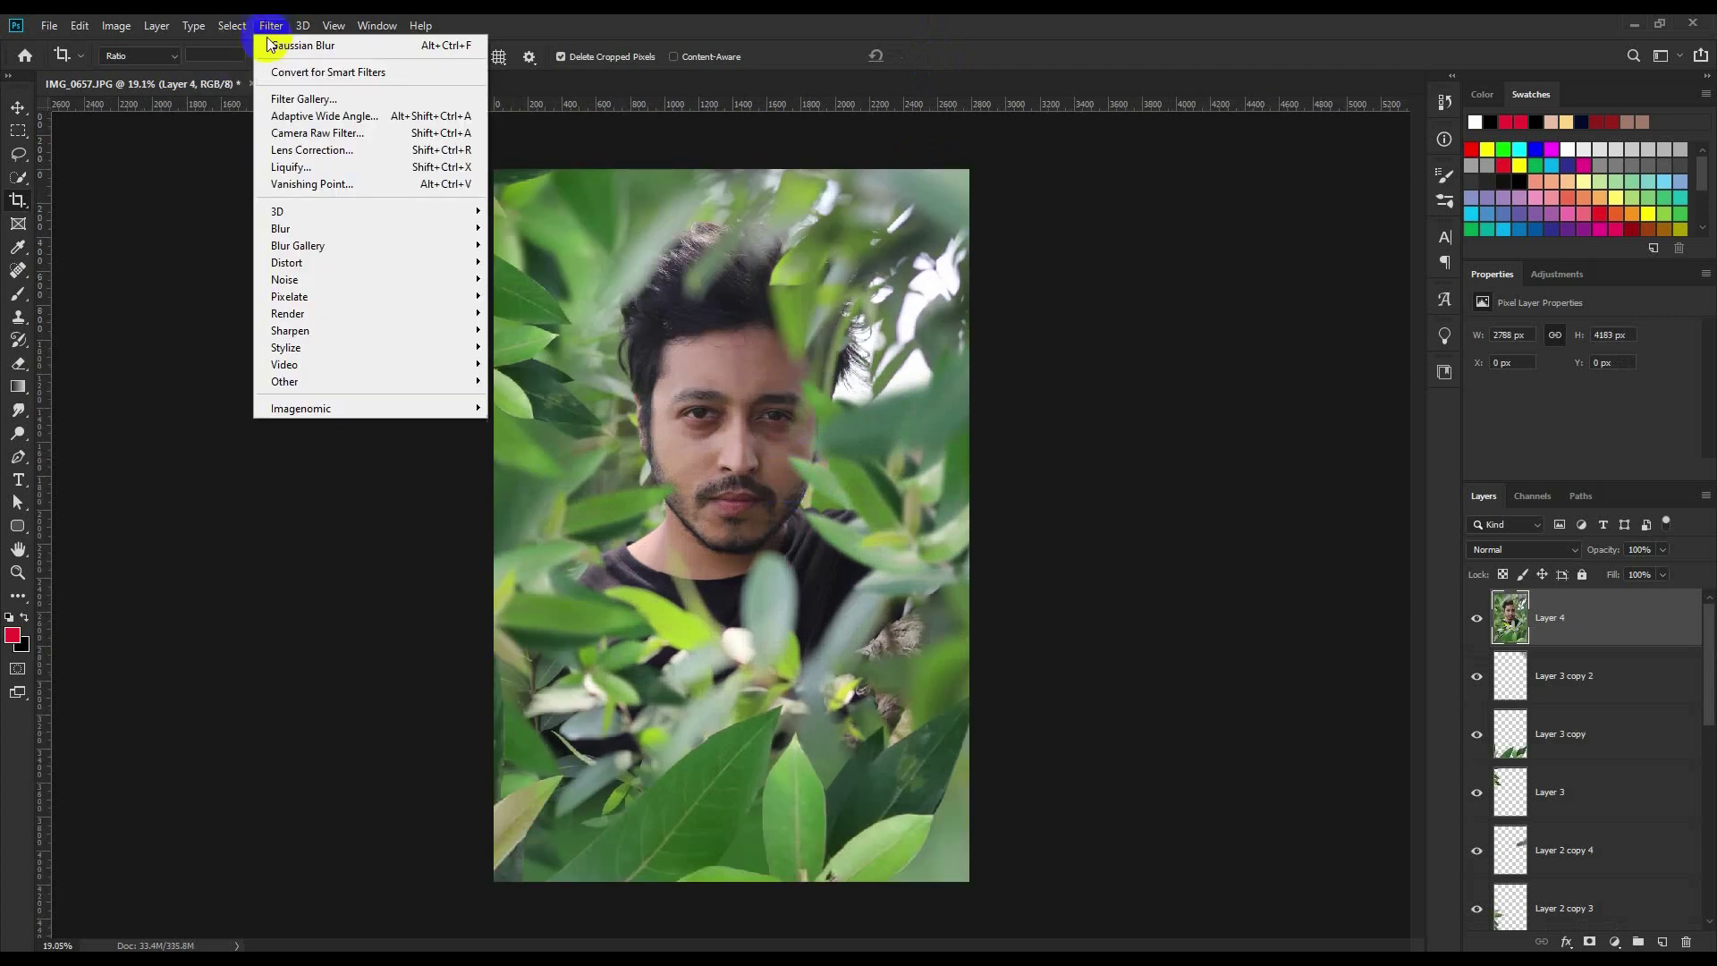
click(287, 132)
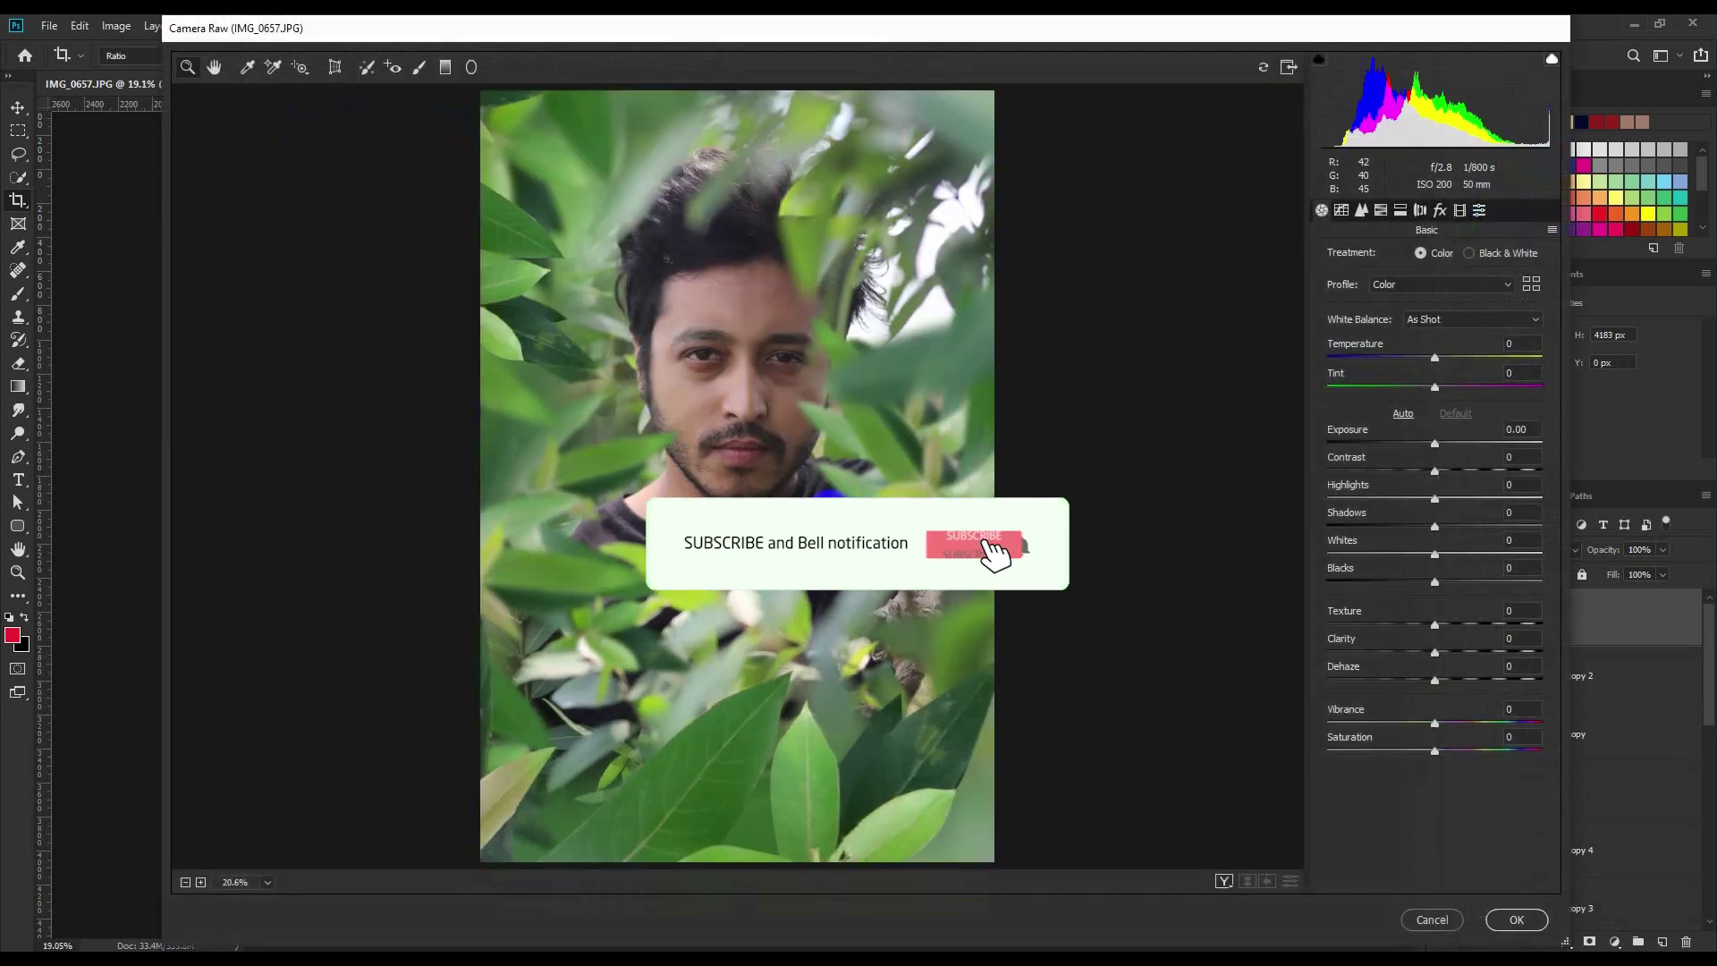
drag(1324, 680, 1476, 679)
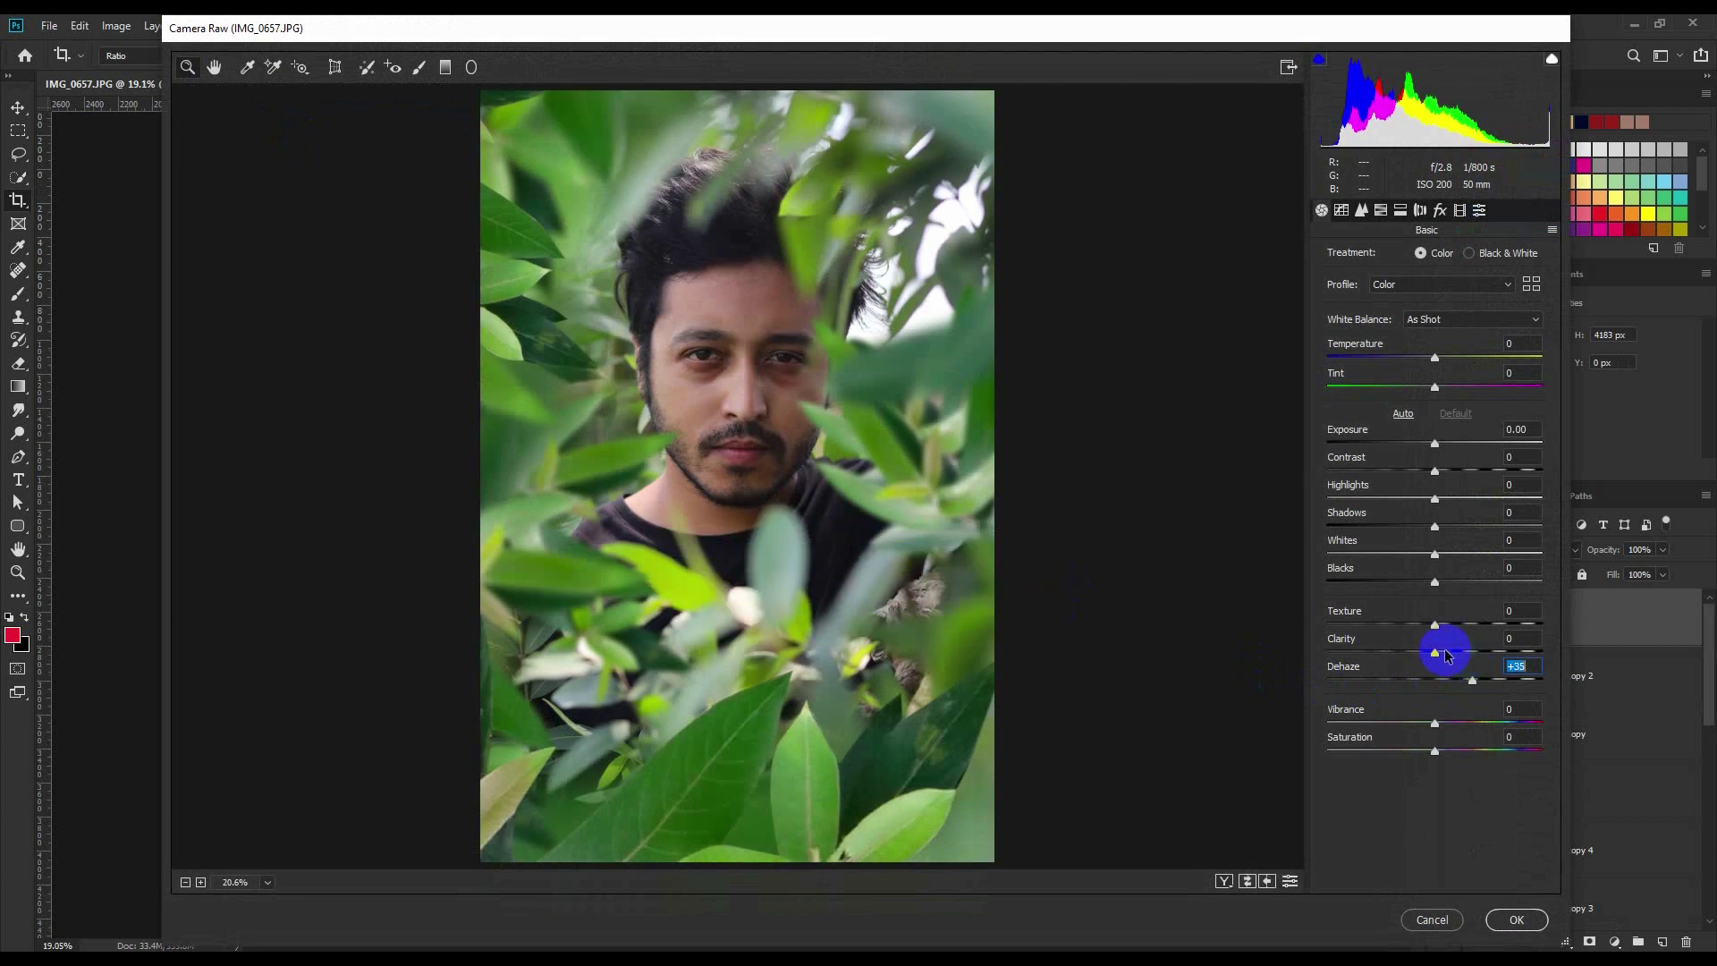
mouse_move(1436, 652)
mouse_down()
mouse_move(1467, 654)
mouse_move(1444, 625)
mouse_up()
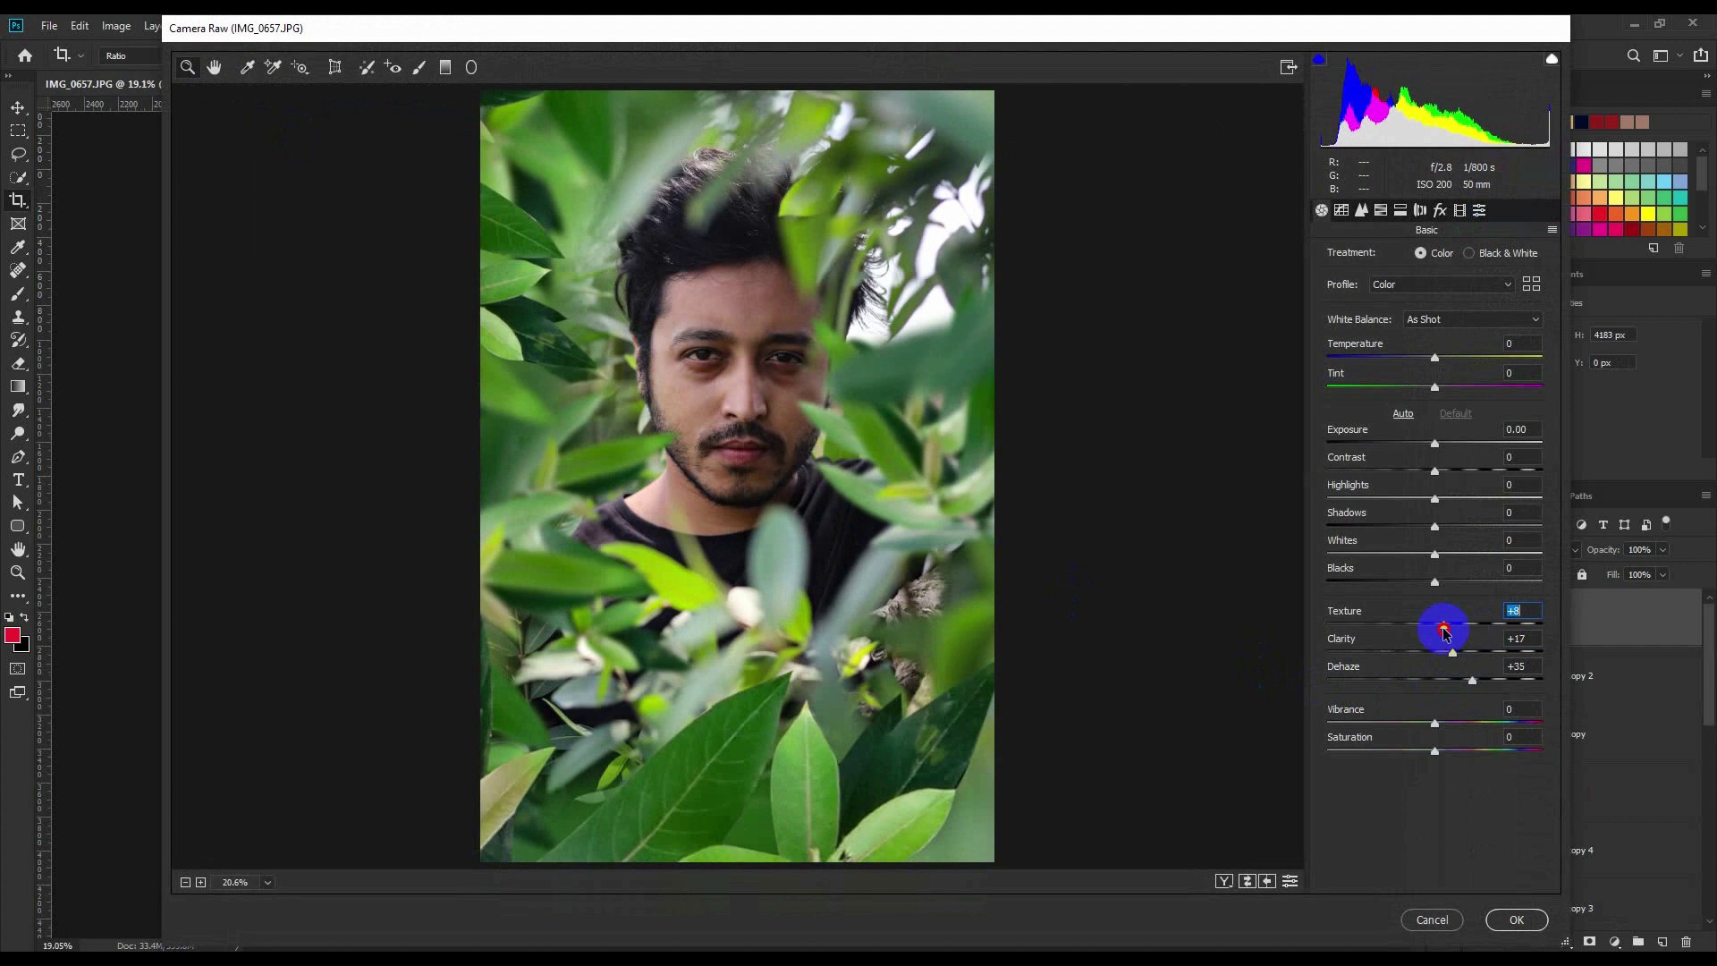
click(1498, 918)
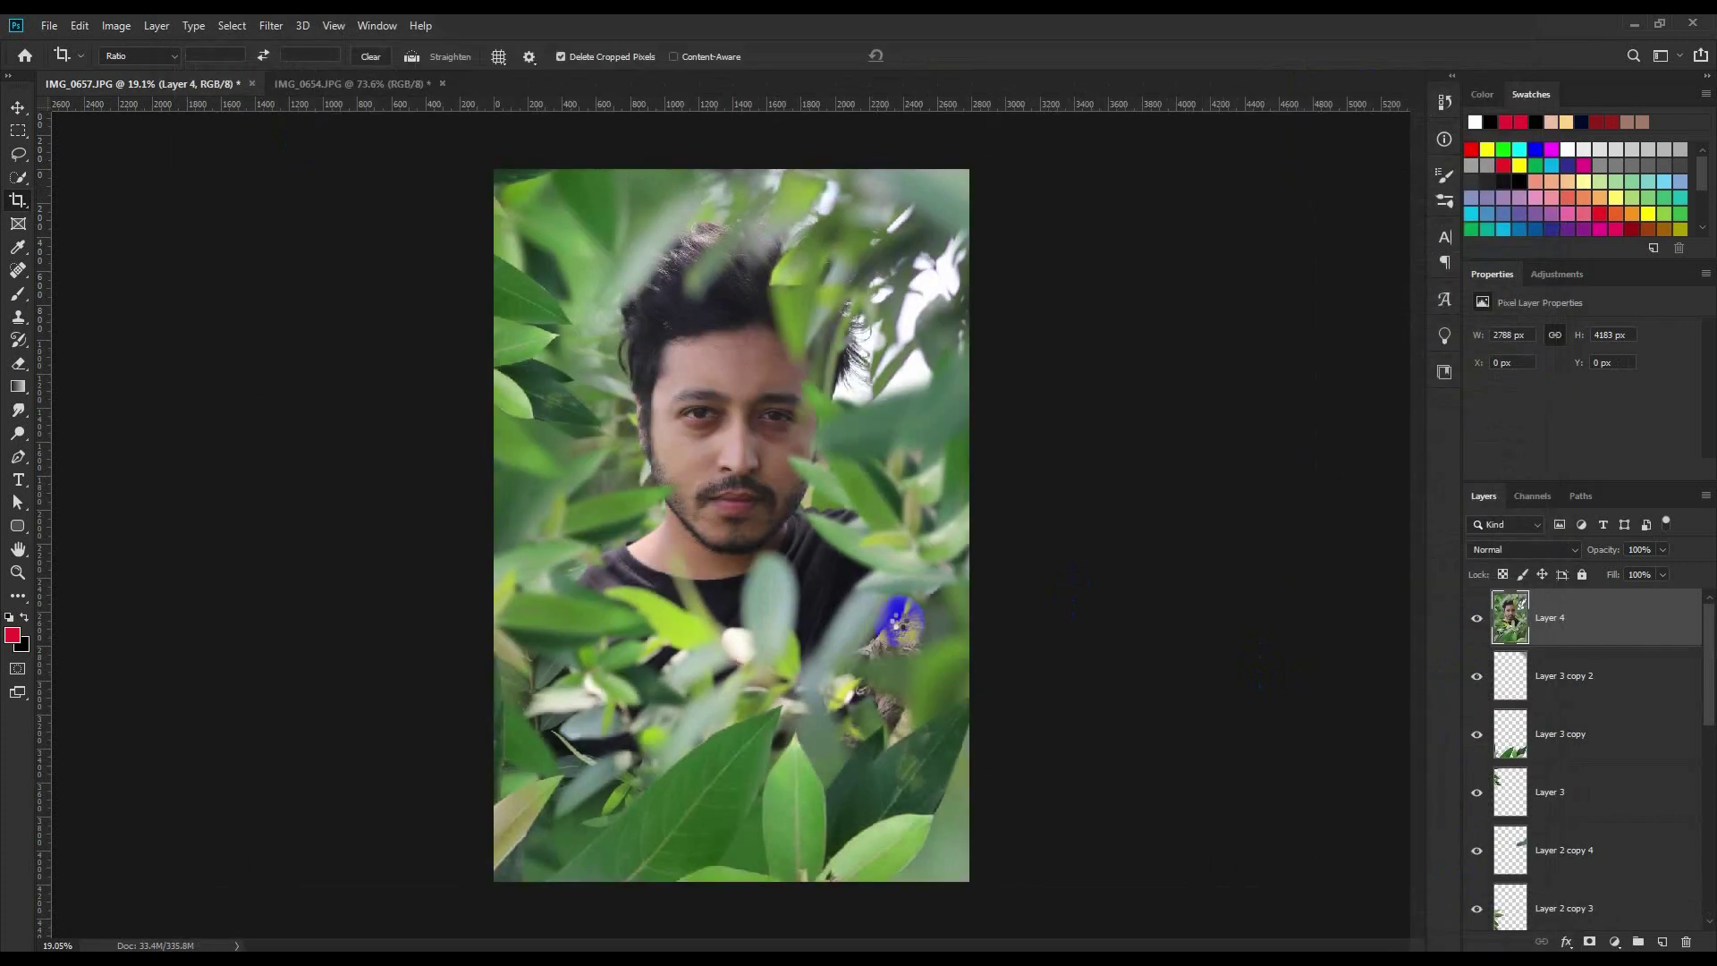
click(272, 25)
- Apply Portraiture's default Smoothing: Normal preset to Layer 4
mouse_move(302, 178)
click(517, 417)
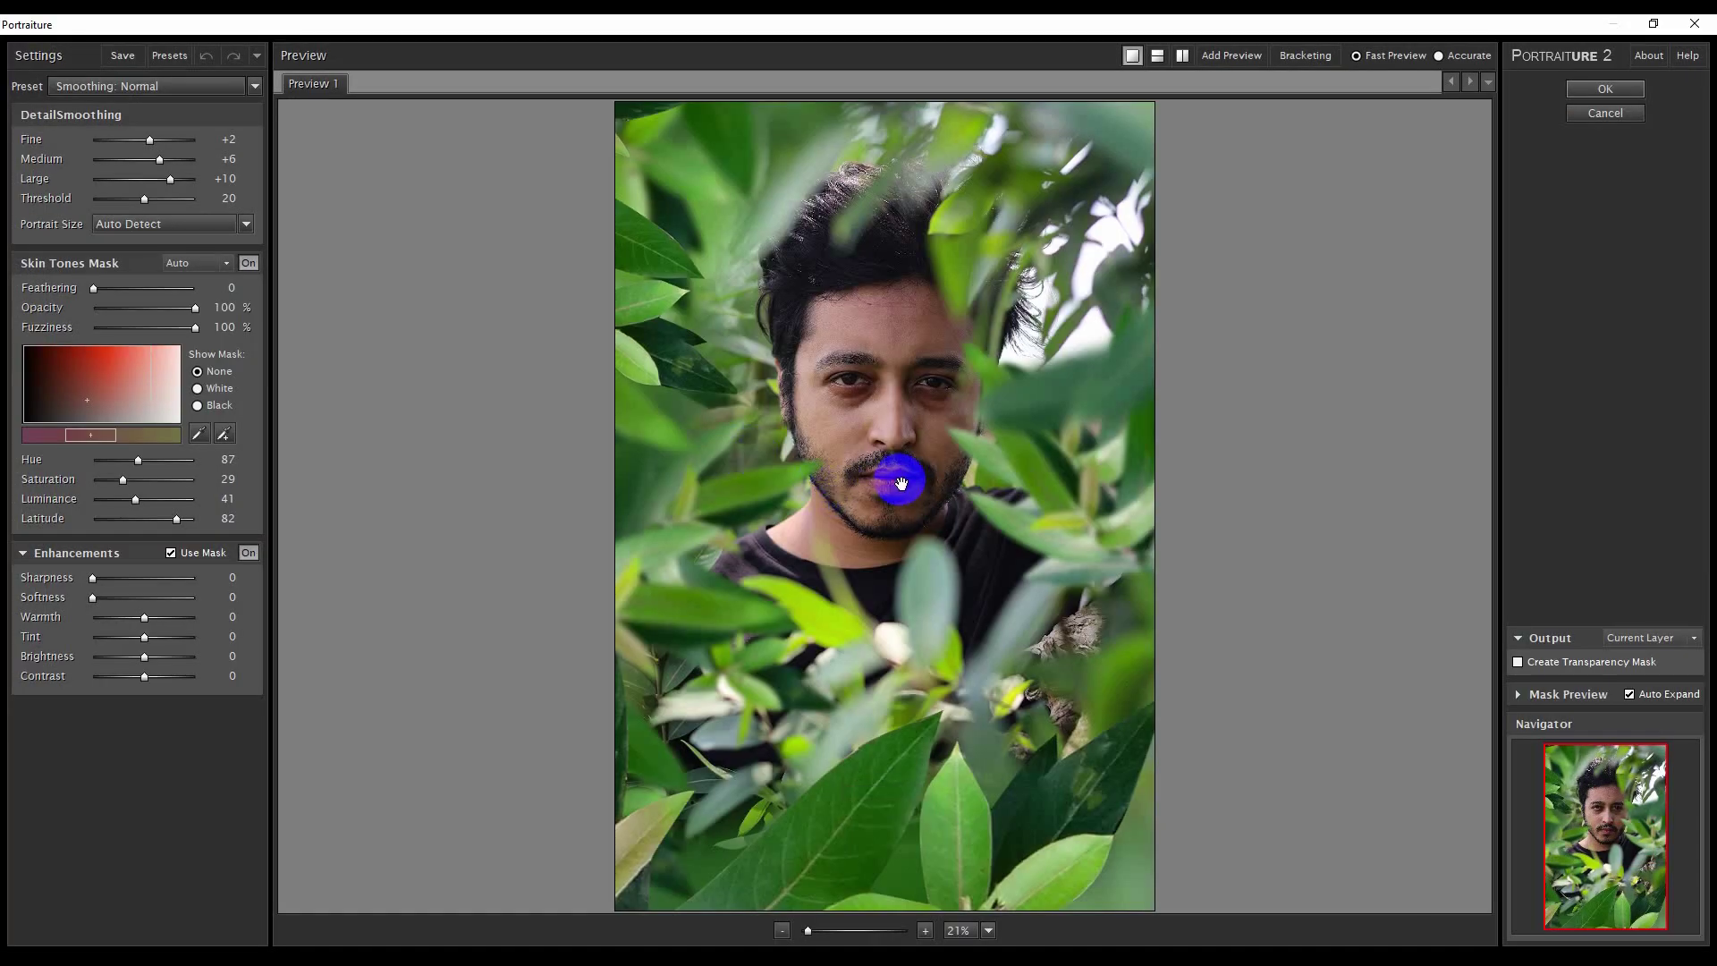
click(1596, 99)
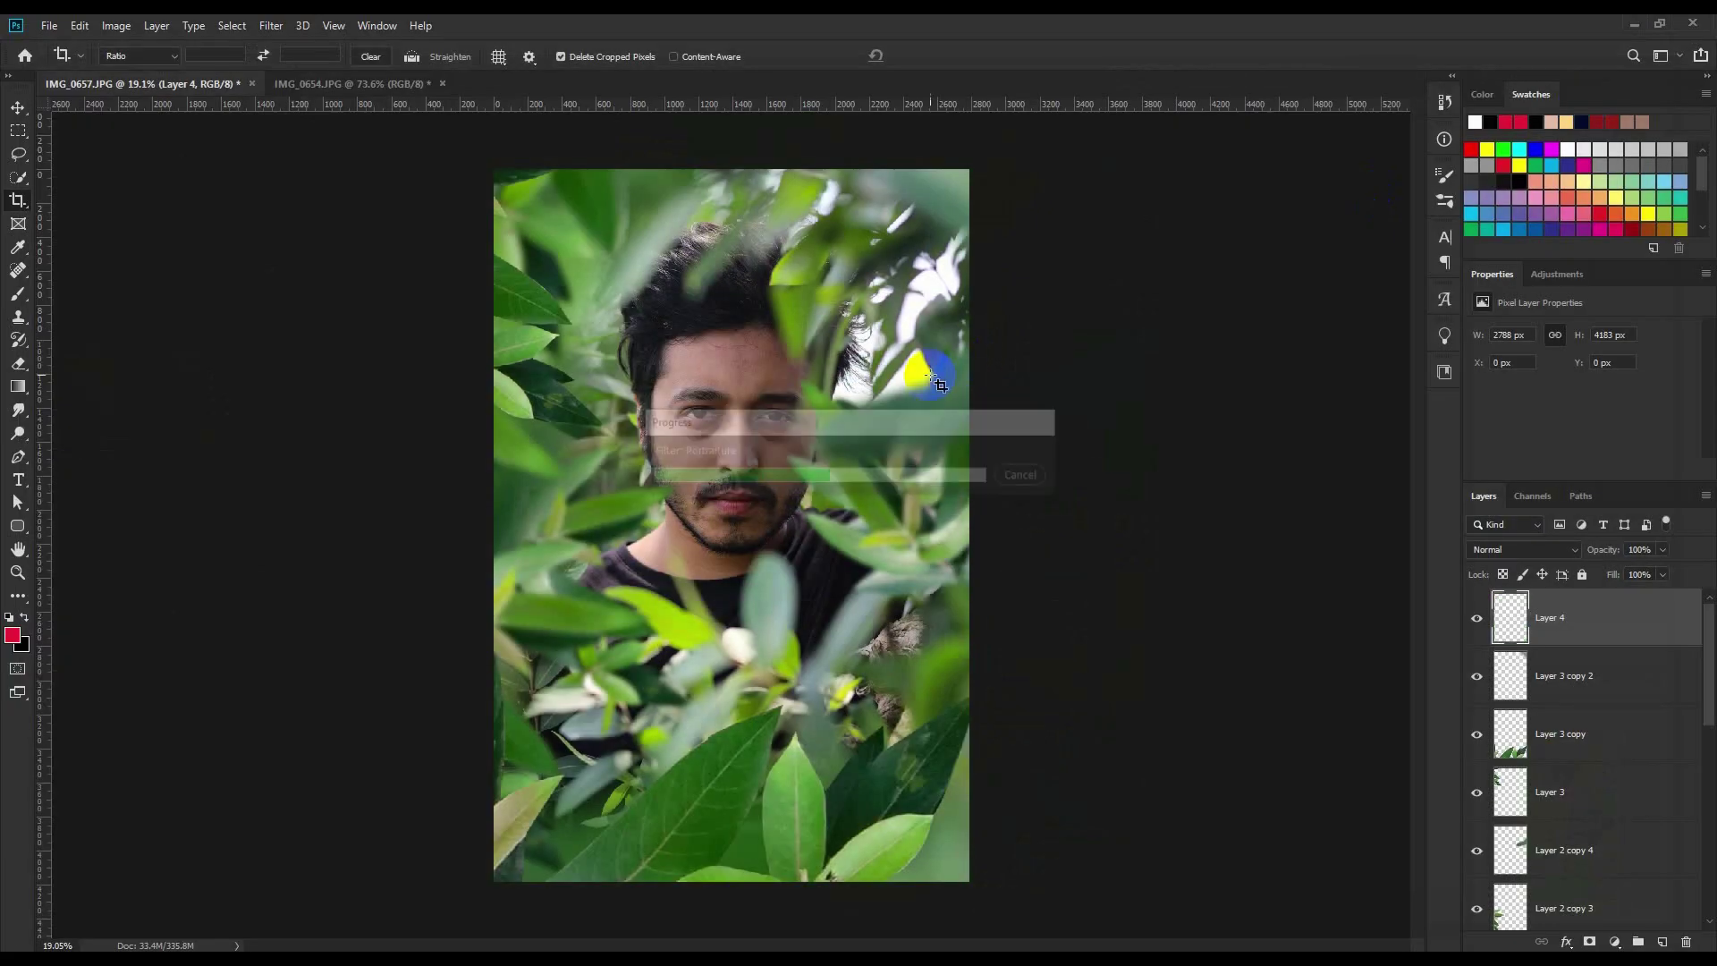
scroll(782, 388, up, 3)
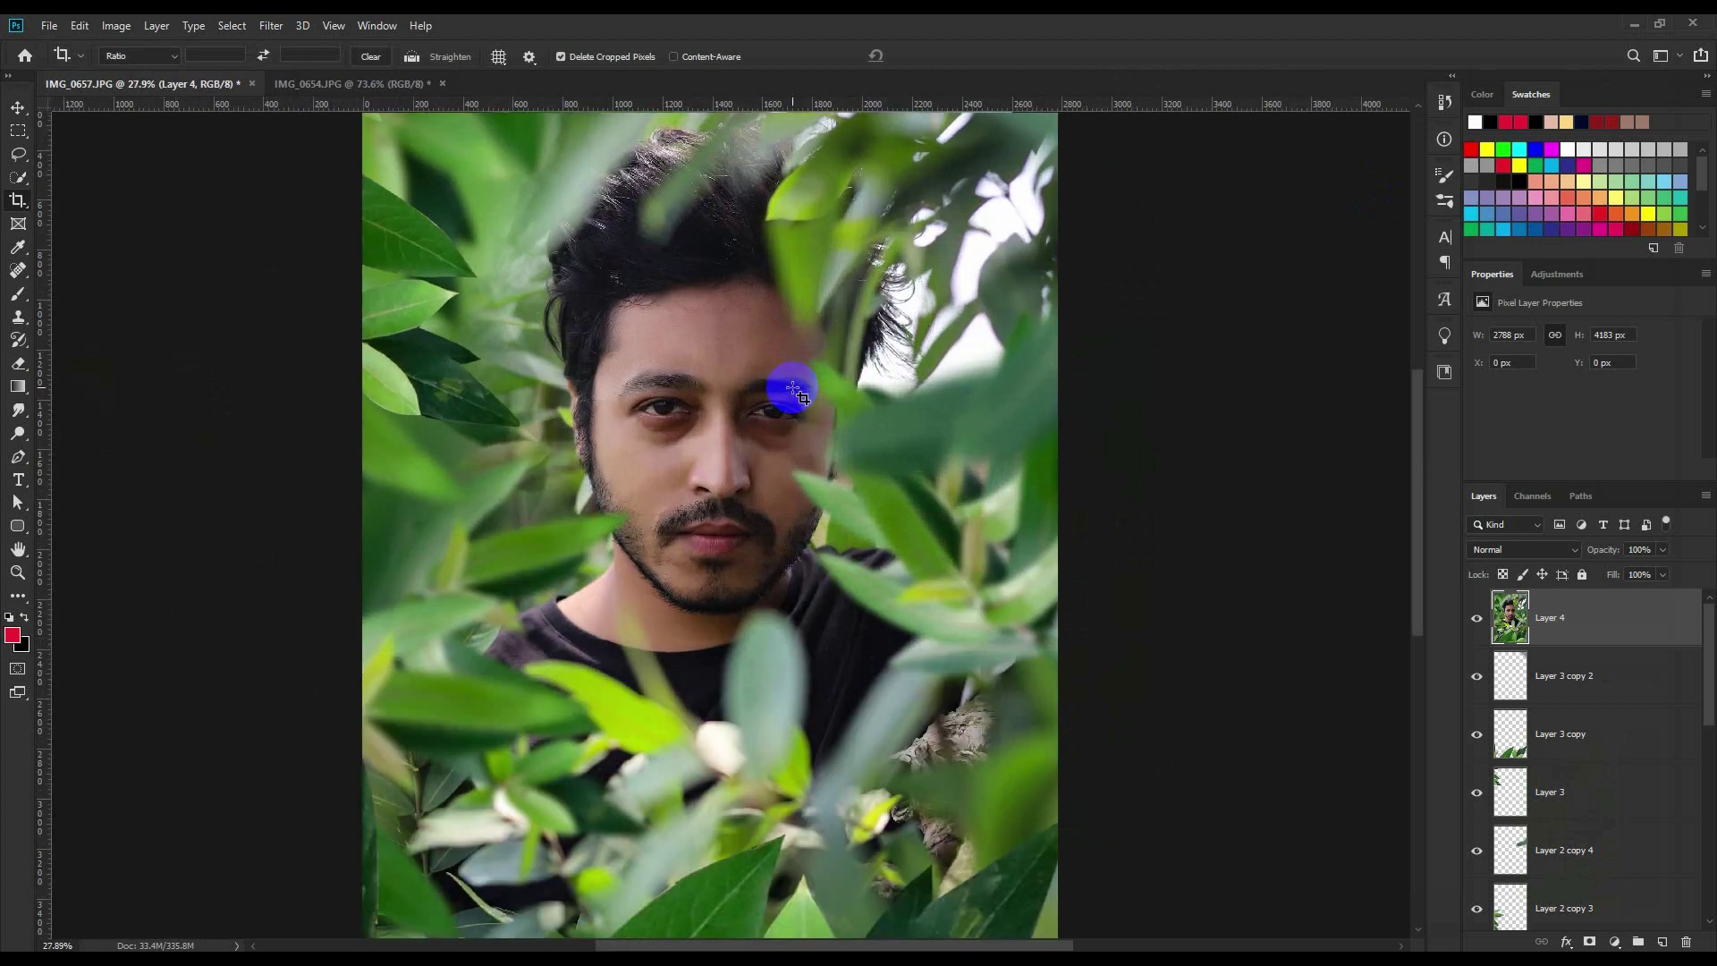
click(17, 106)
- In Camera Raw HSL, desaturate the greens, aquas and blues while keeping the yellows saturated
scroll(540, 282, down, 2)
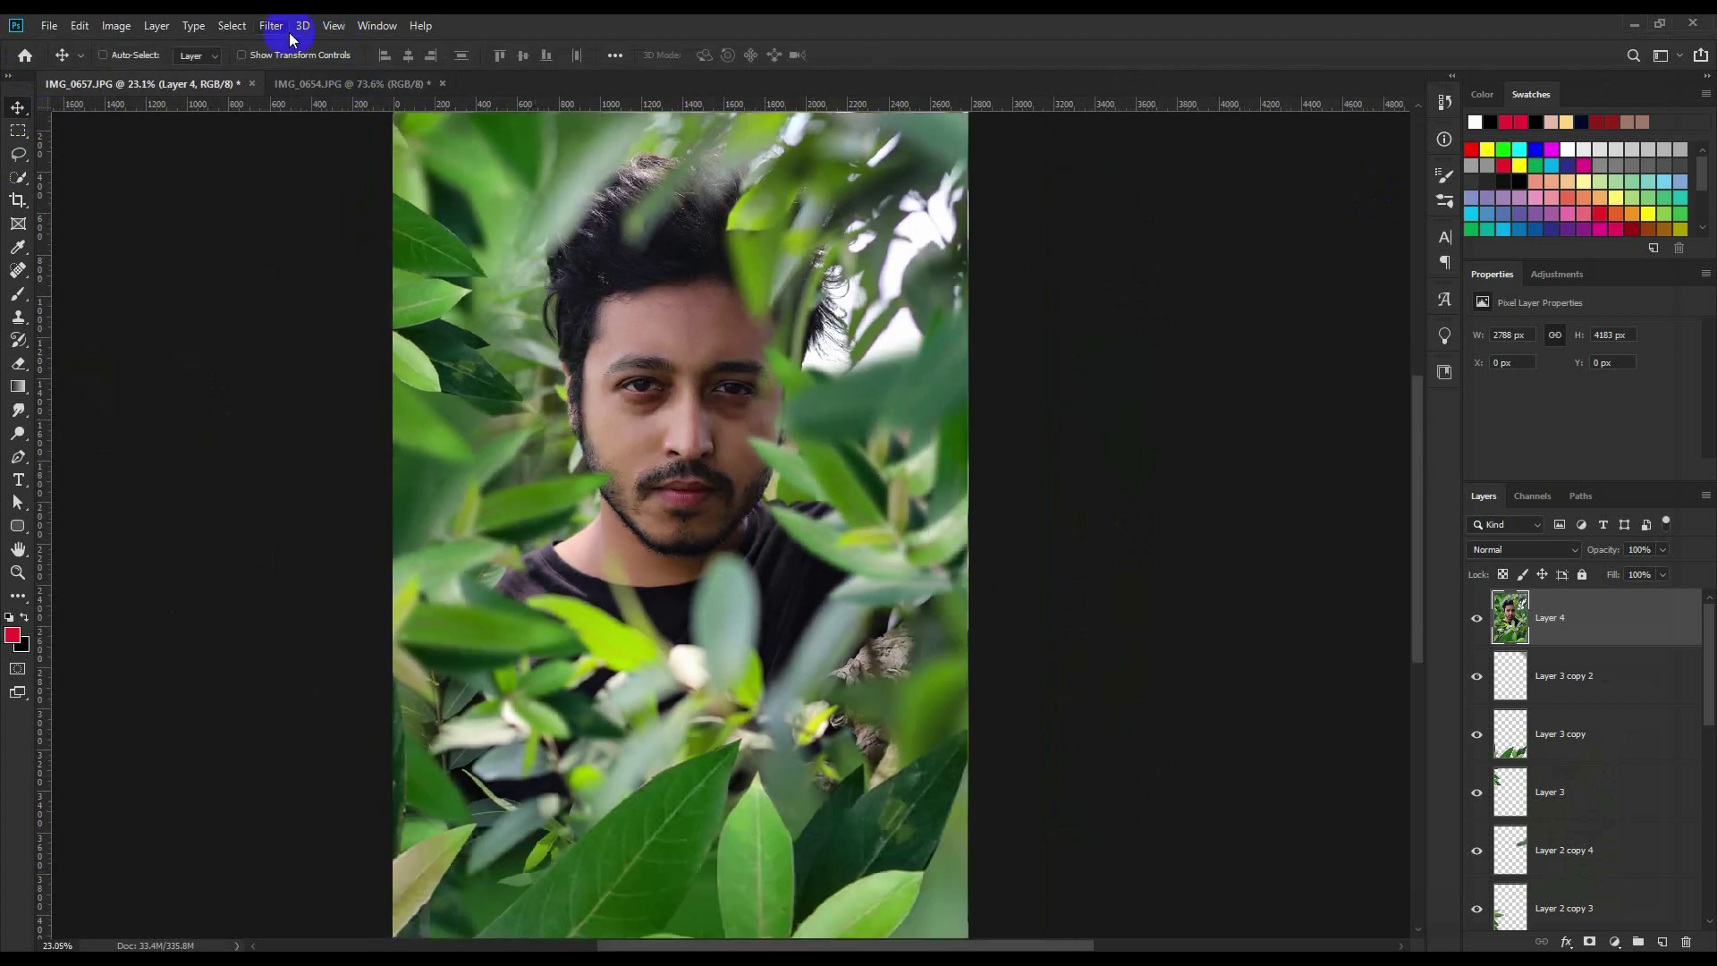
click(271, 25)
click(309, 132)
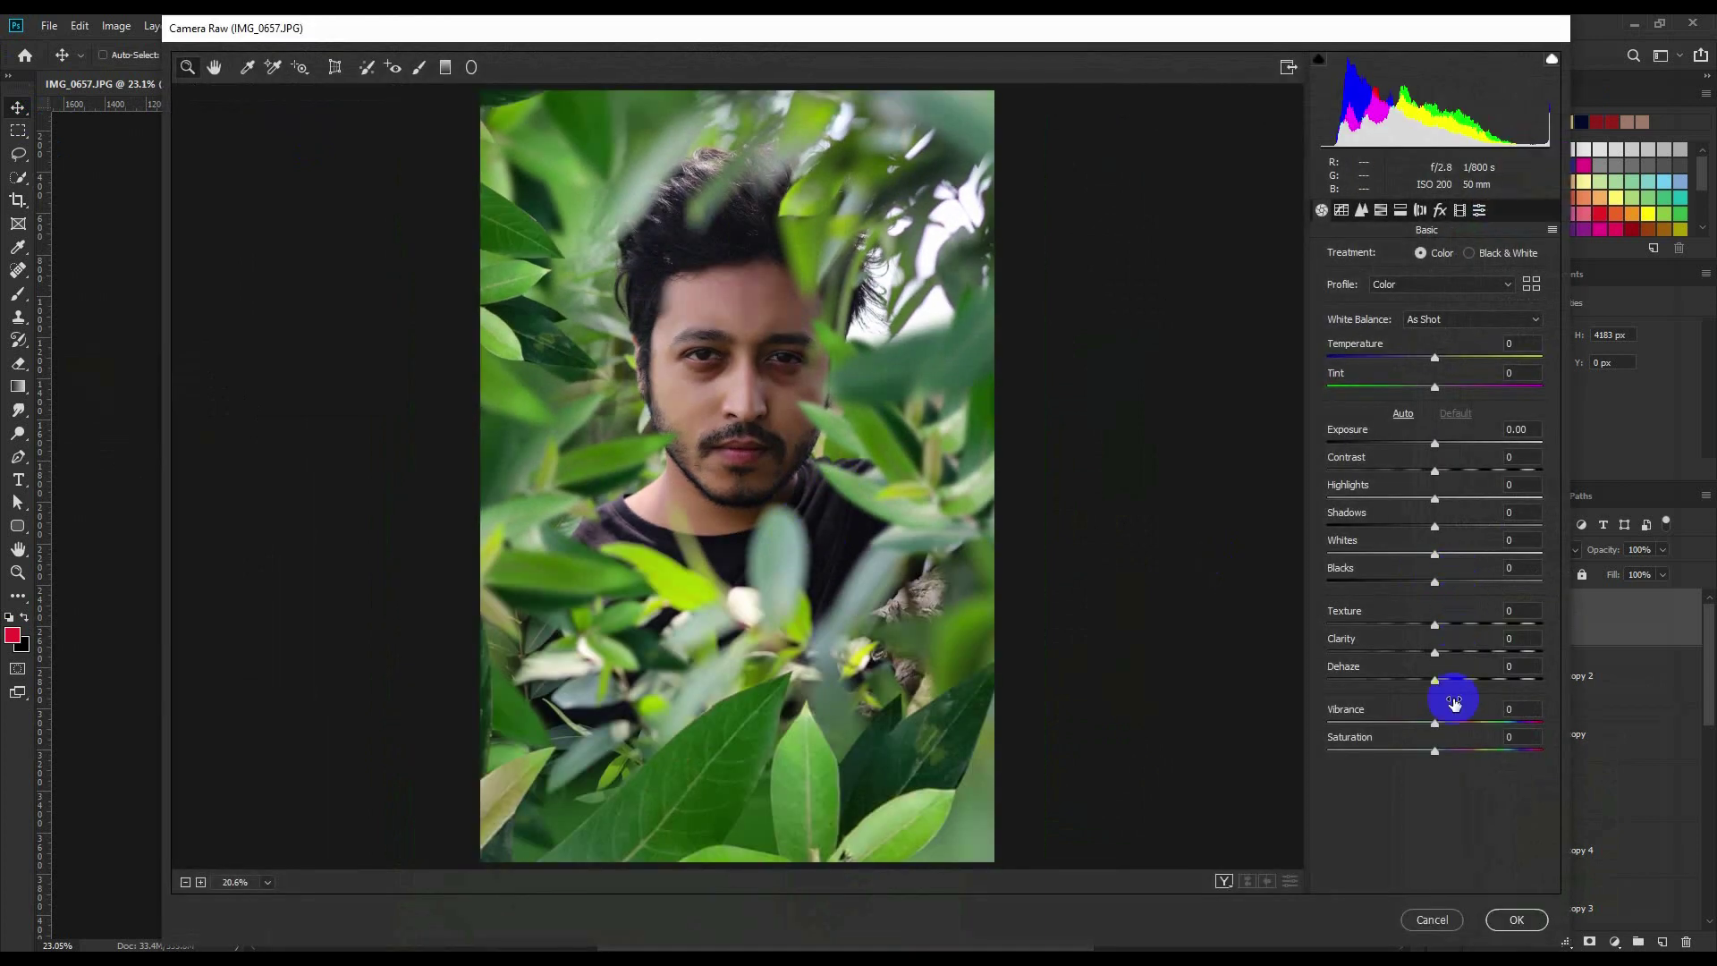
click(1380, 210)
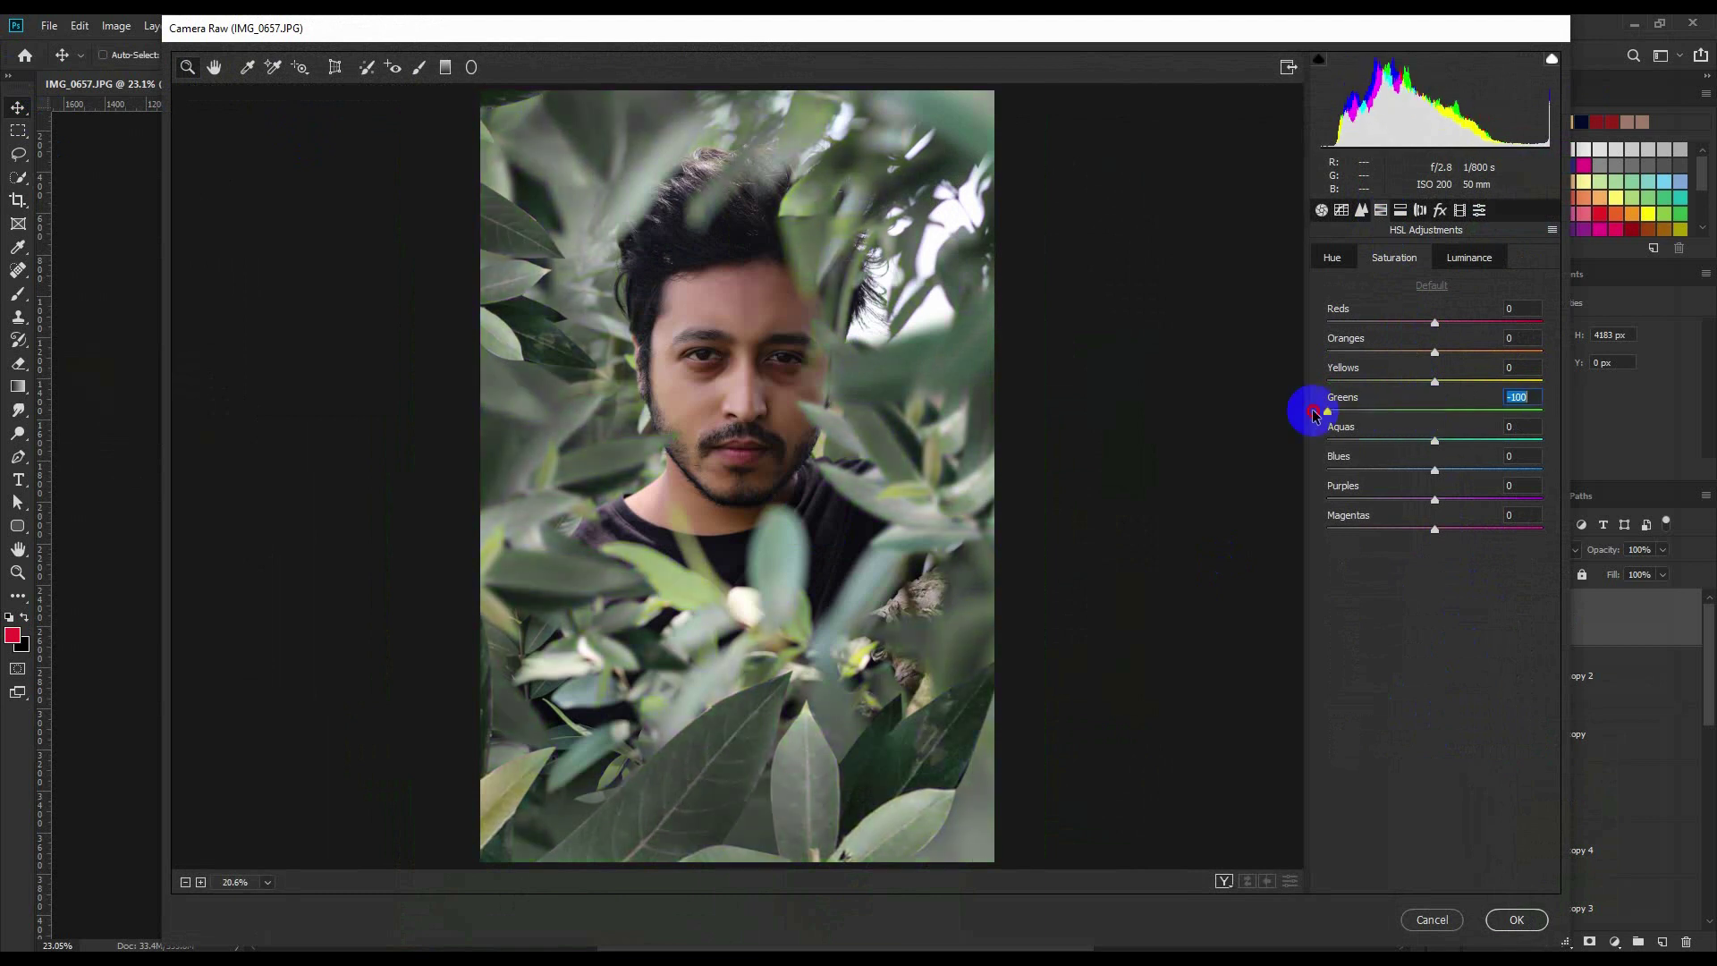
drag(1435, 414, 1194, 411)
drag(1424, 445, 1187, 433)
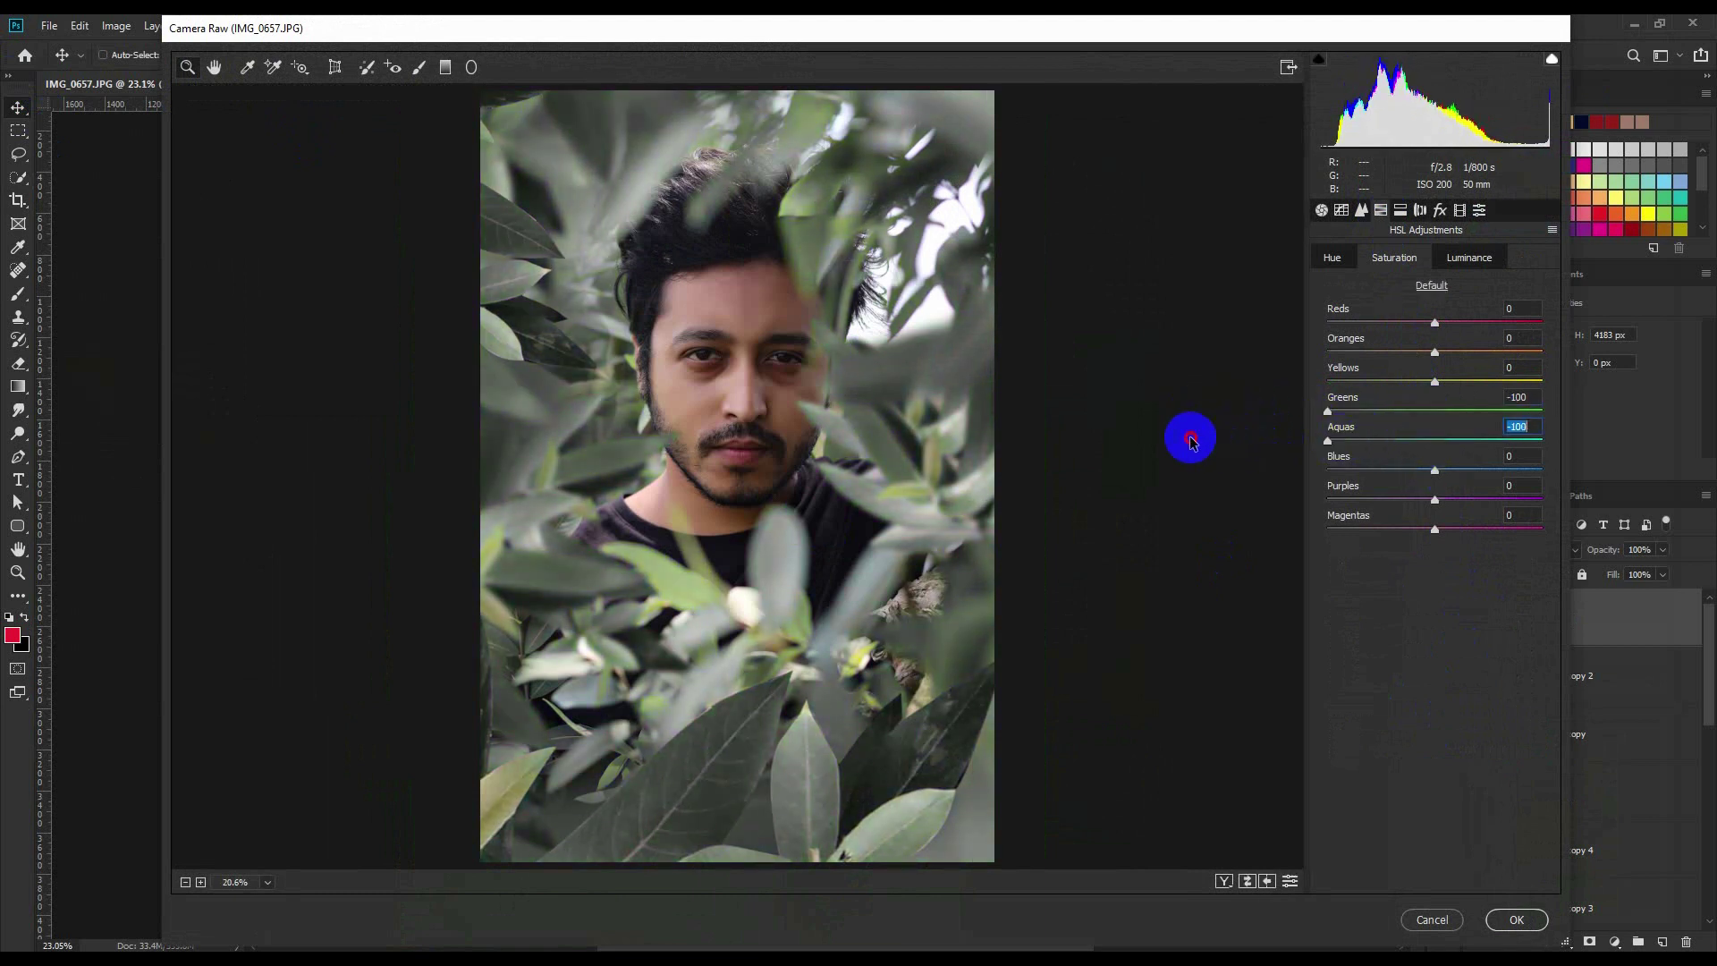
drag(1434, 382, 1222, 385)
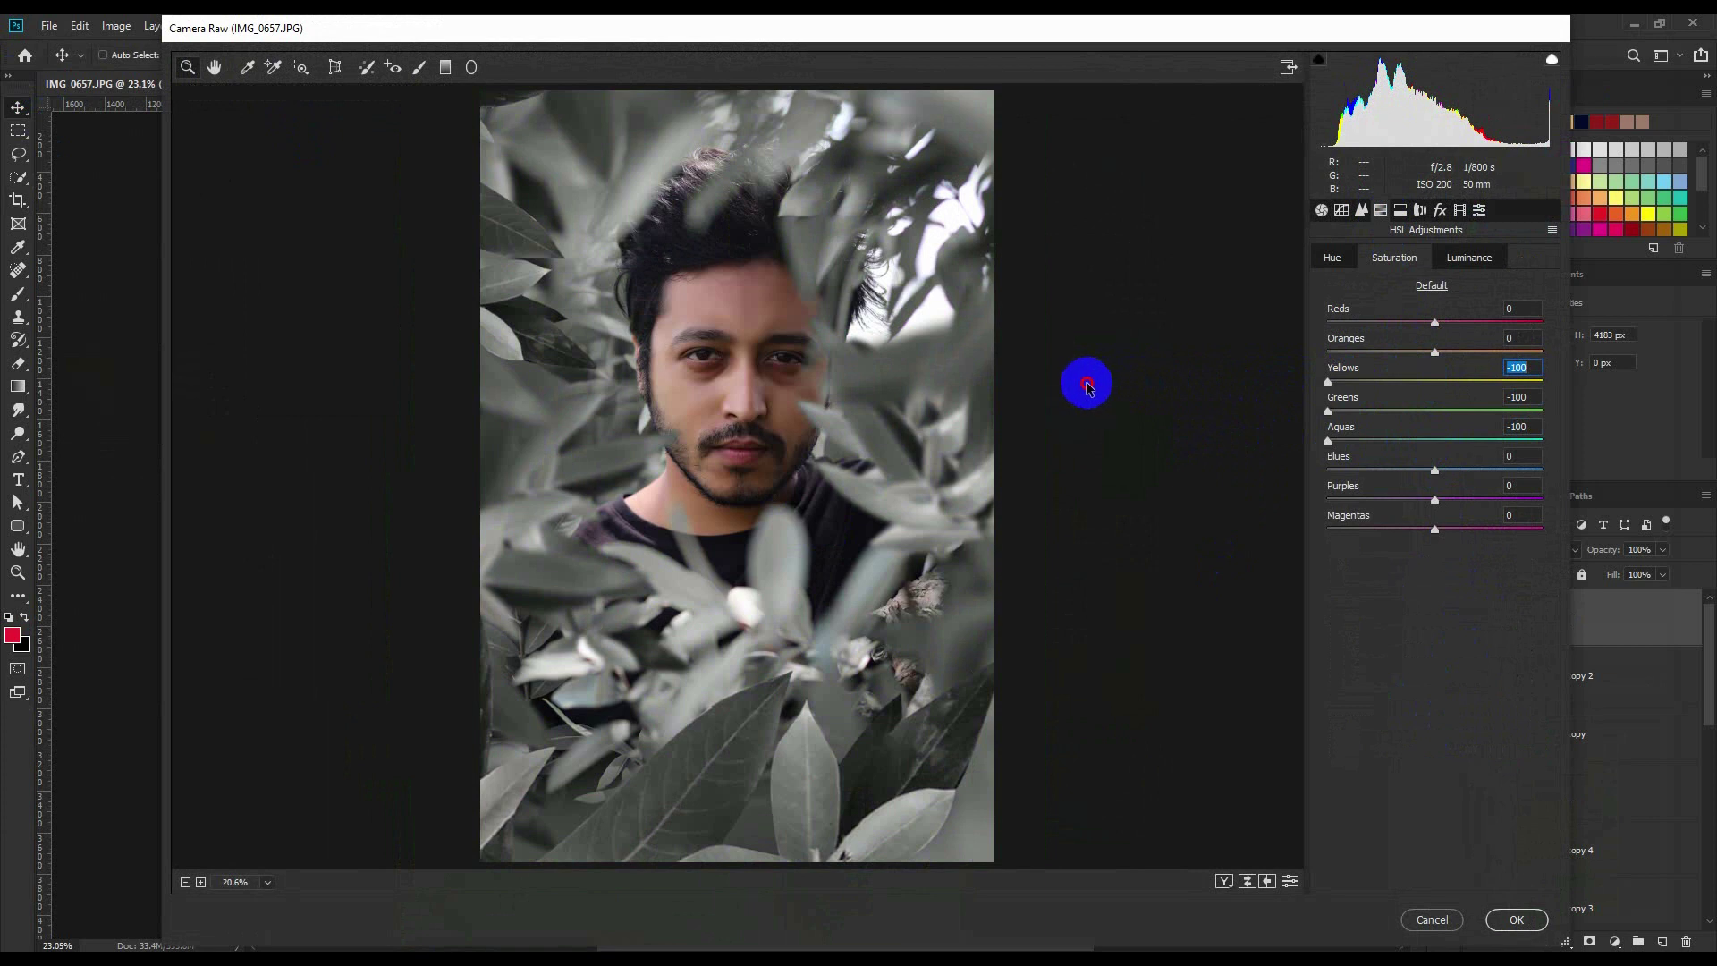
drag(1087, 385, 1568, 399)
mouse_move(1349, 445)
mouse_down()
mouse_move(1551, 444)
mouse_move(1458, 444)
mouse_up()
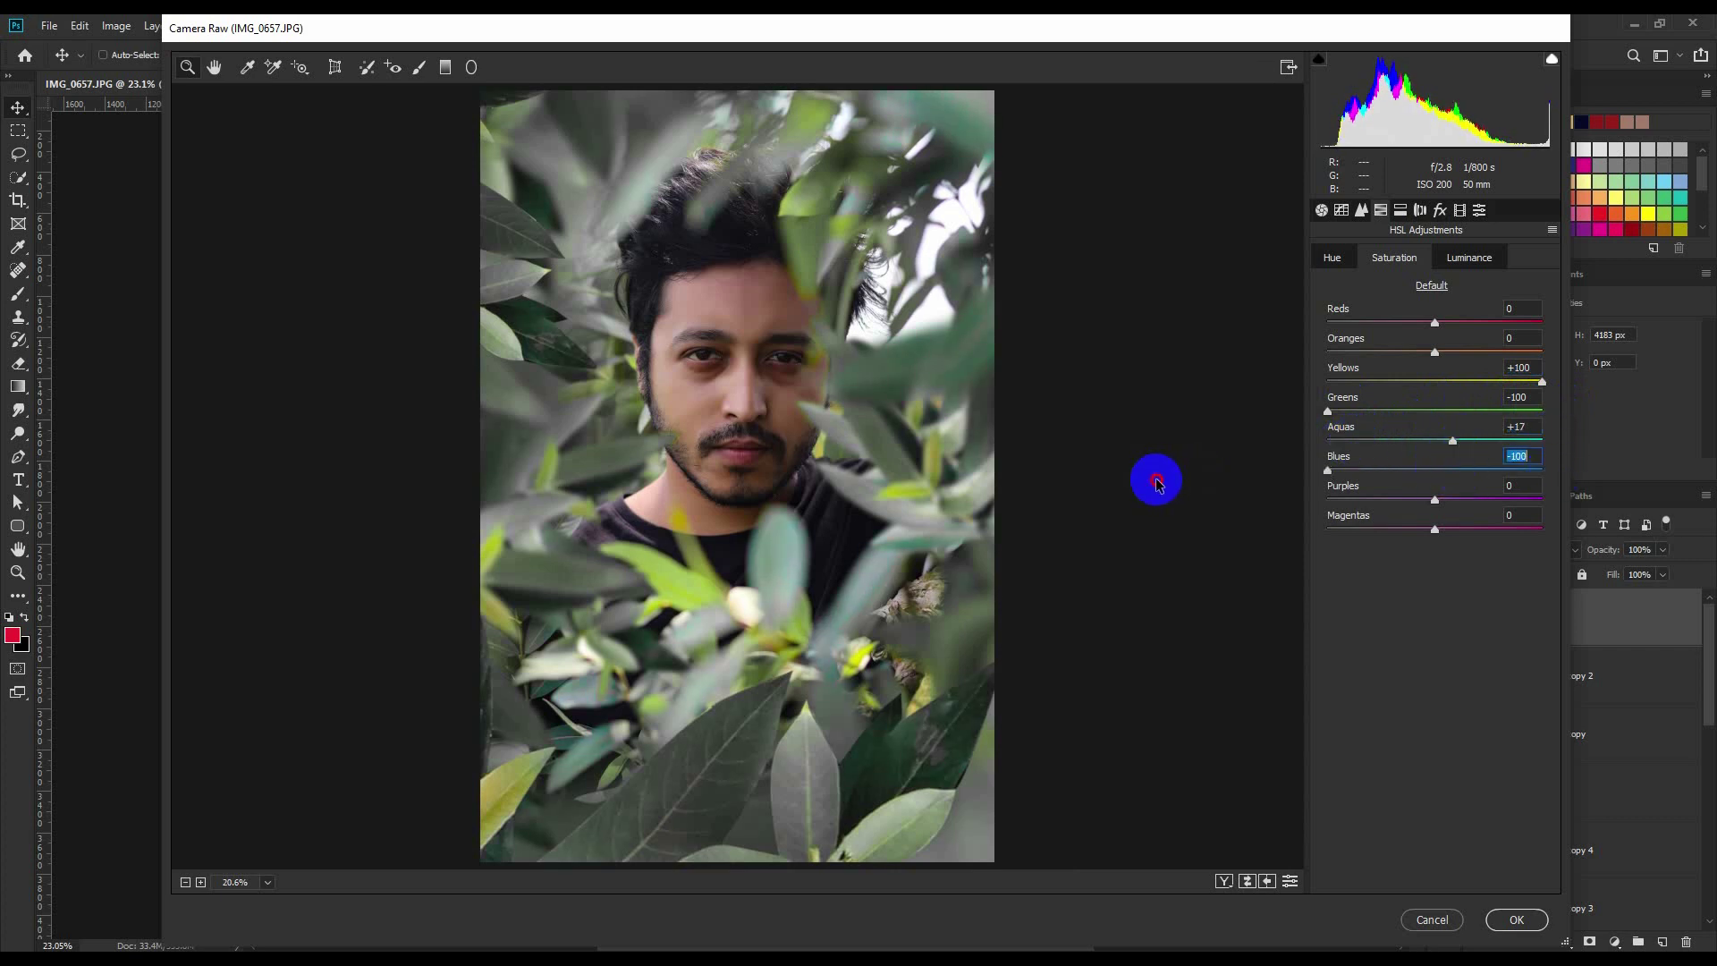
mouse_move(1437, 474)
mouse_down()
mouse_move(1367, 483)
mouse_move(1461, 471)
mouse_move(1242, 468)
mouse_up()
- Shift the Greens hue to -100 and the blue/aqua hues, then brighten Oranges luminance
click(1332, 257)
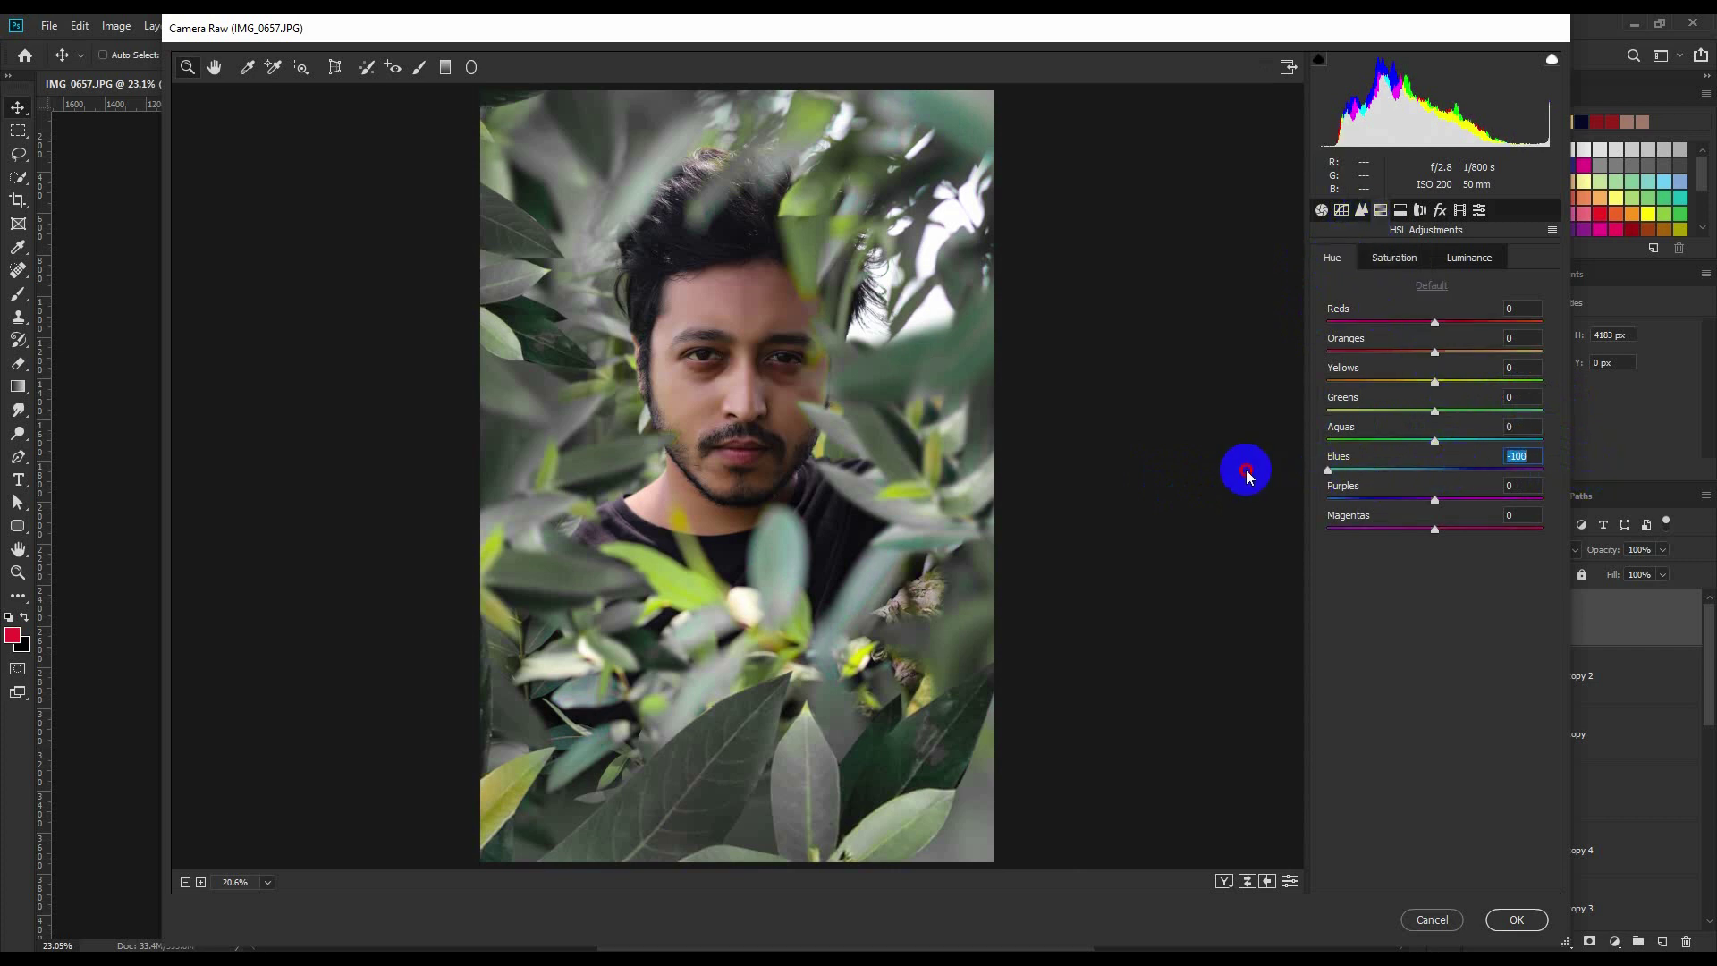
drag(1435, 441, 1257, 445)
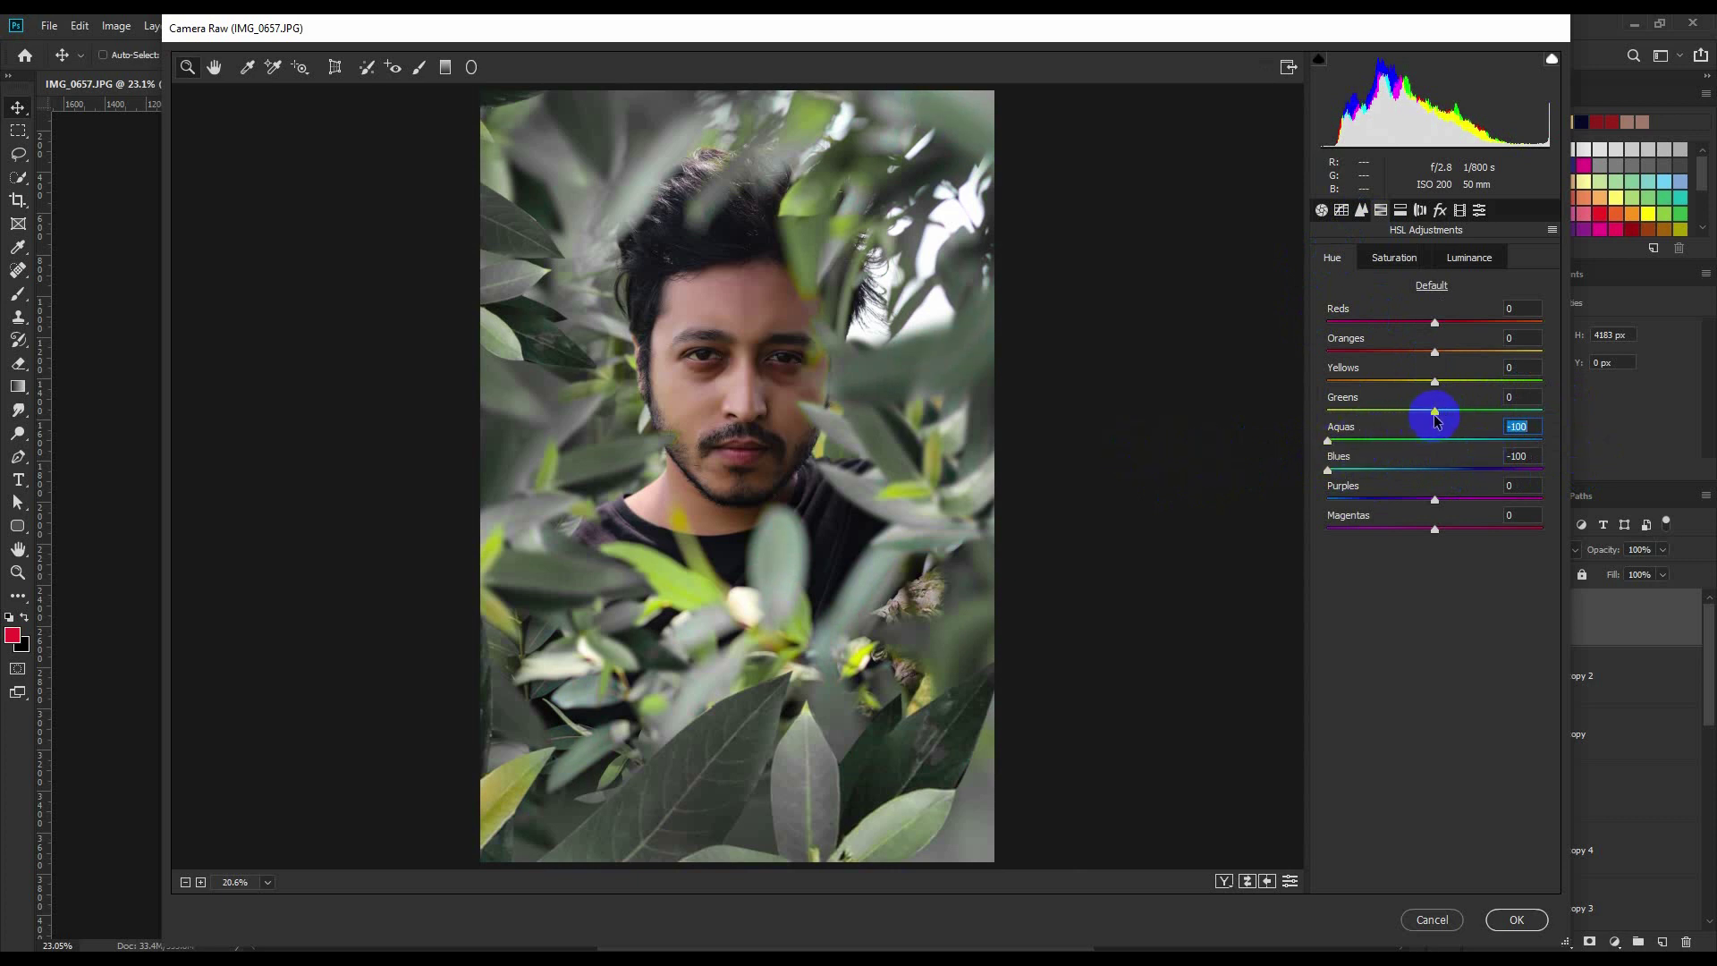
mouse_move(1434, 411)
mouse_down()
mouse_move(1261, 416)
mouse_move(1570, 427)
mouse_move(1322, 421)
mouse_up()
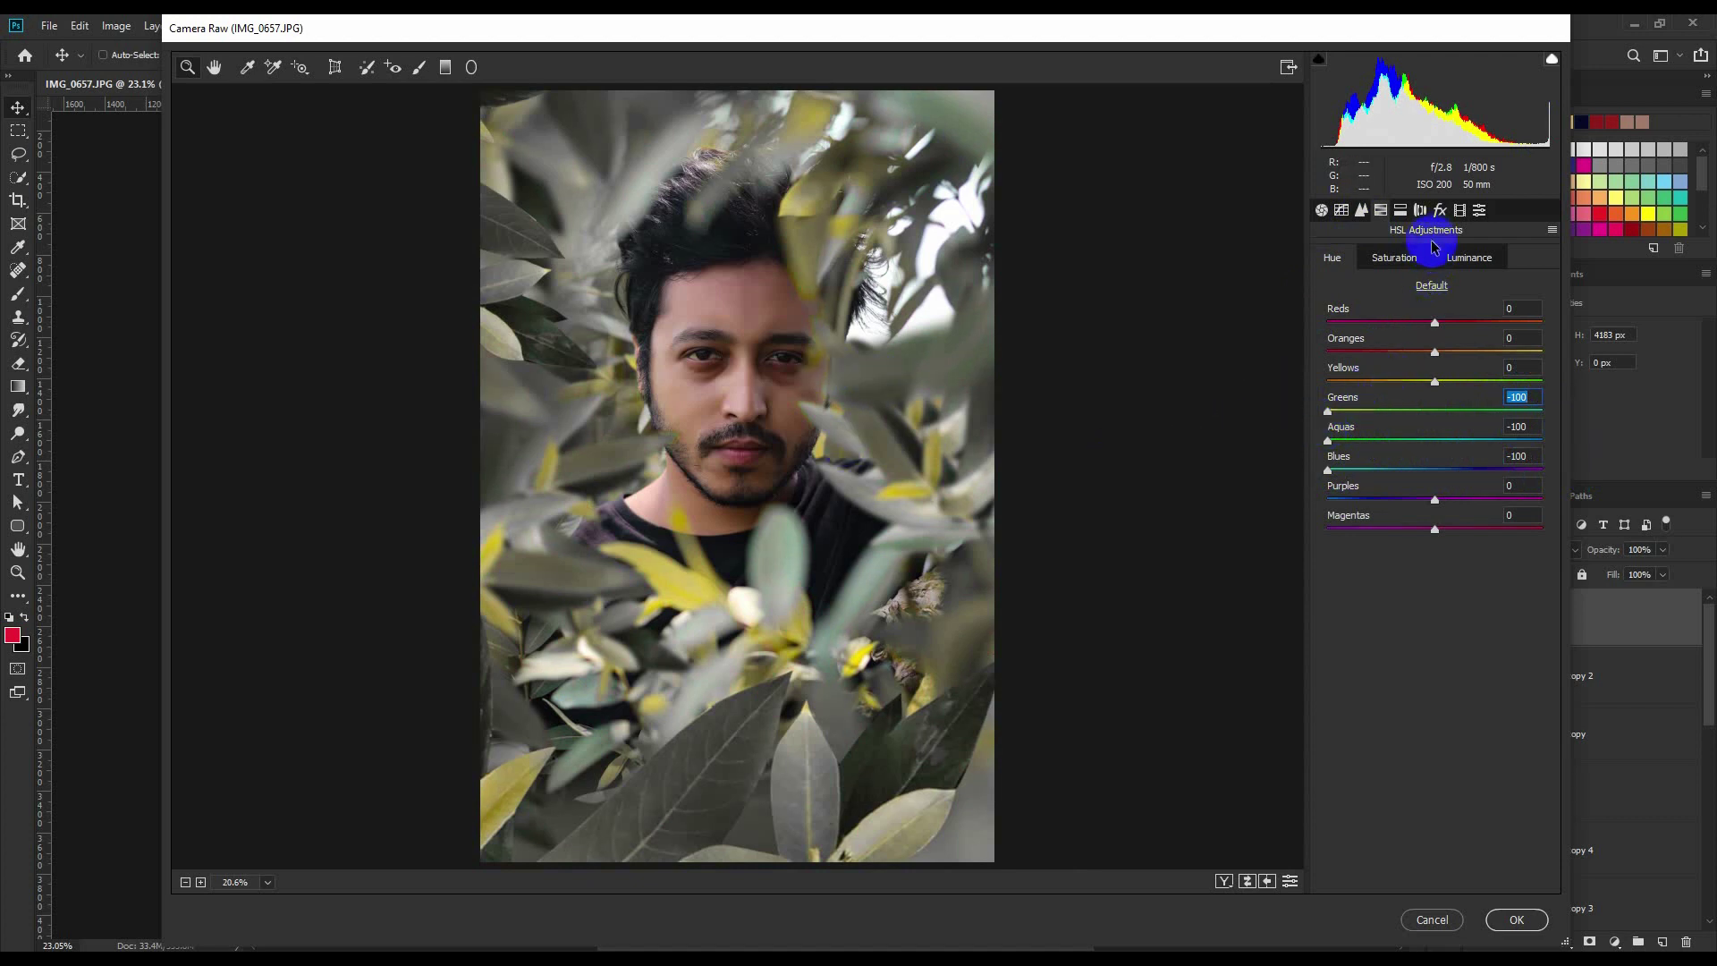
click(1465, 257)
mouse_move(1436, 352)
mouse_down()
mouse_move(1547, 353)
mouse_move(1520, 355)
mouse_up()
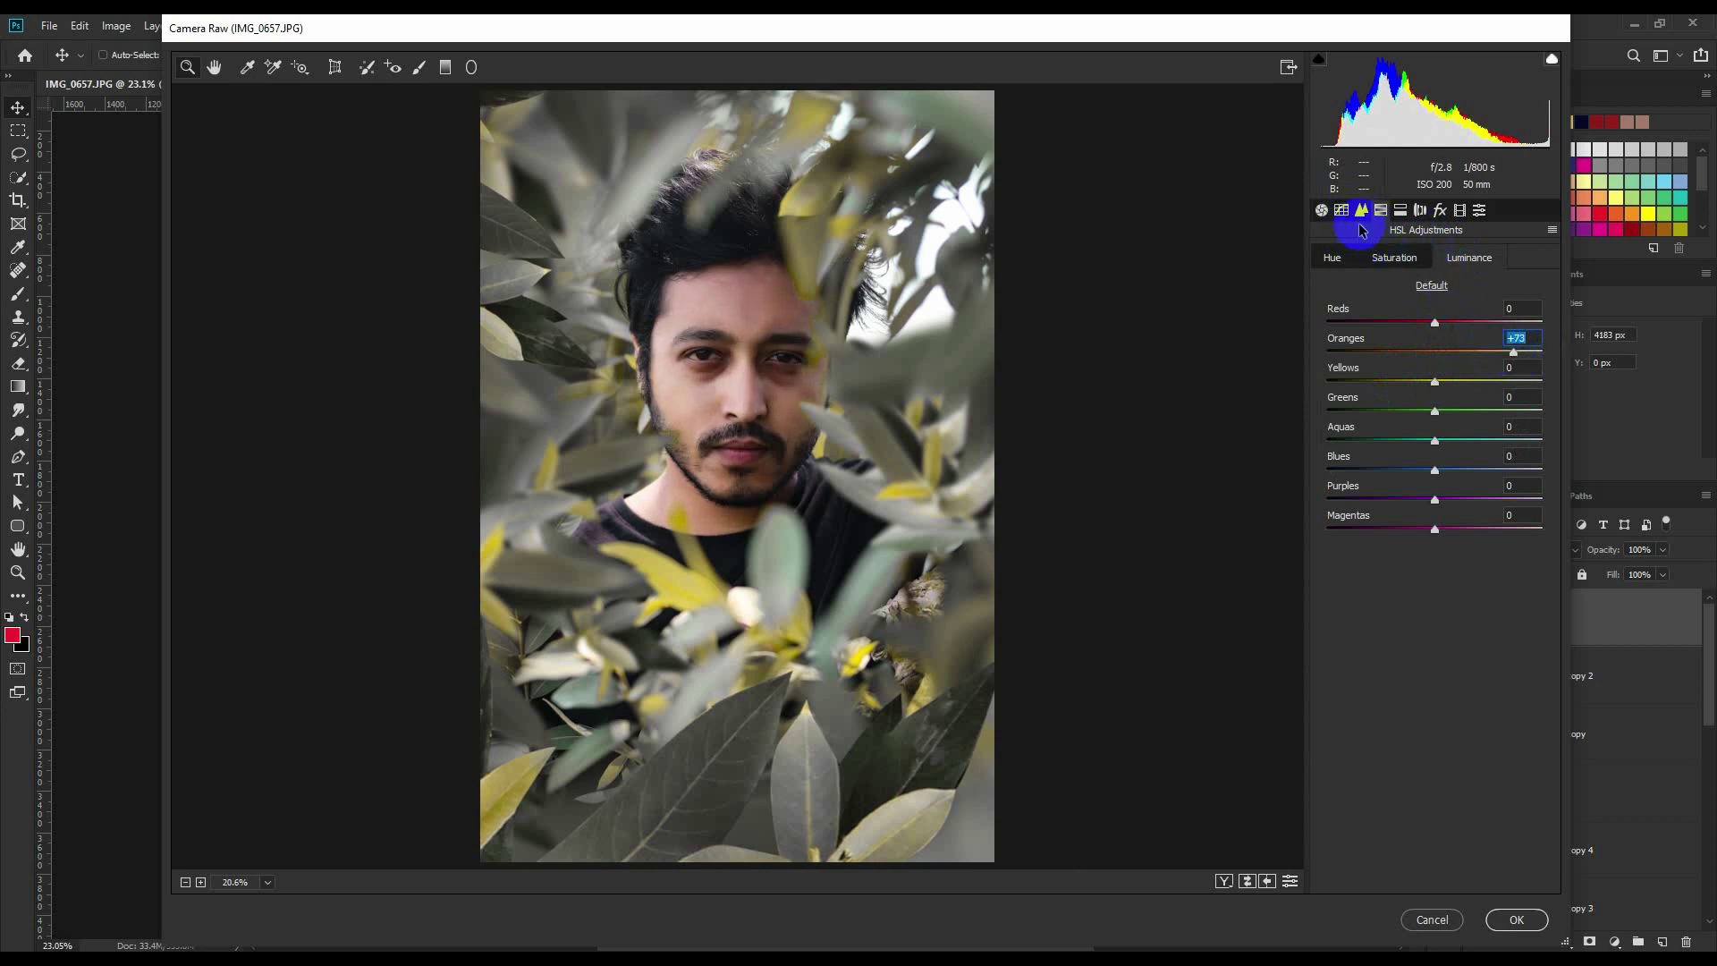
click(1517, 919)
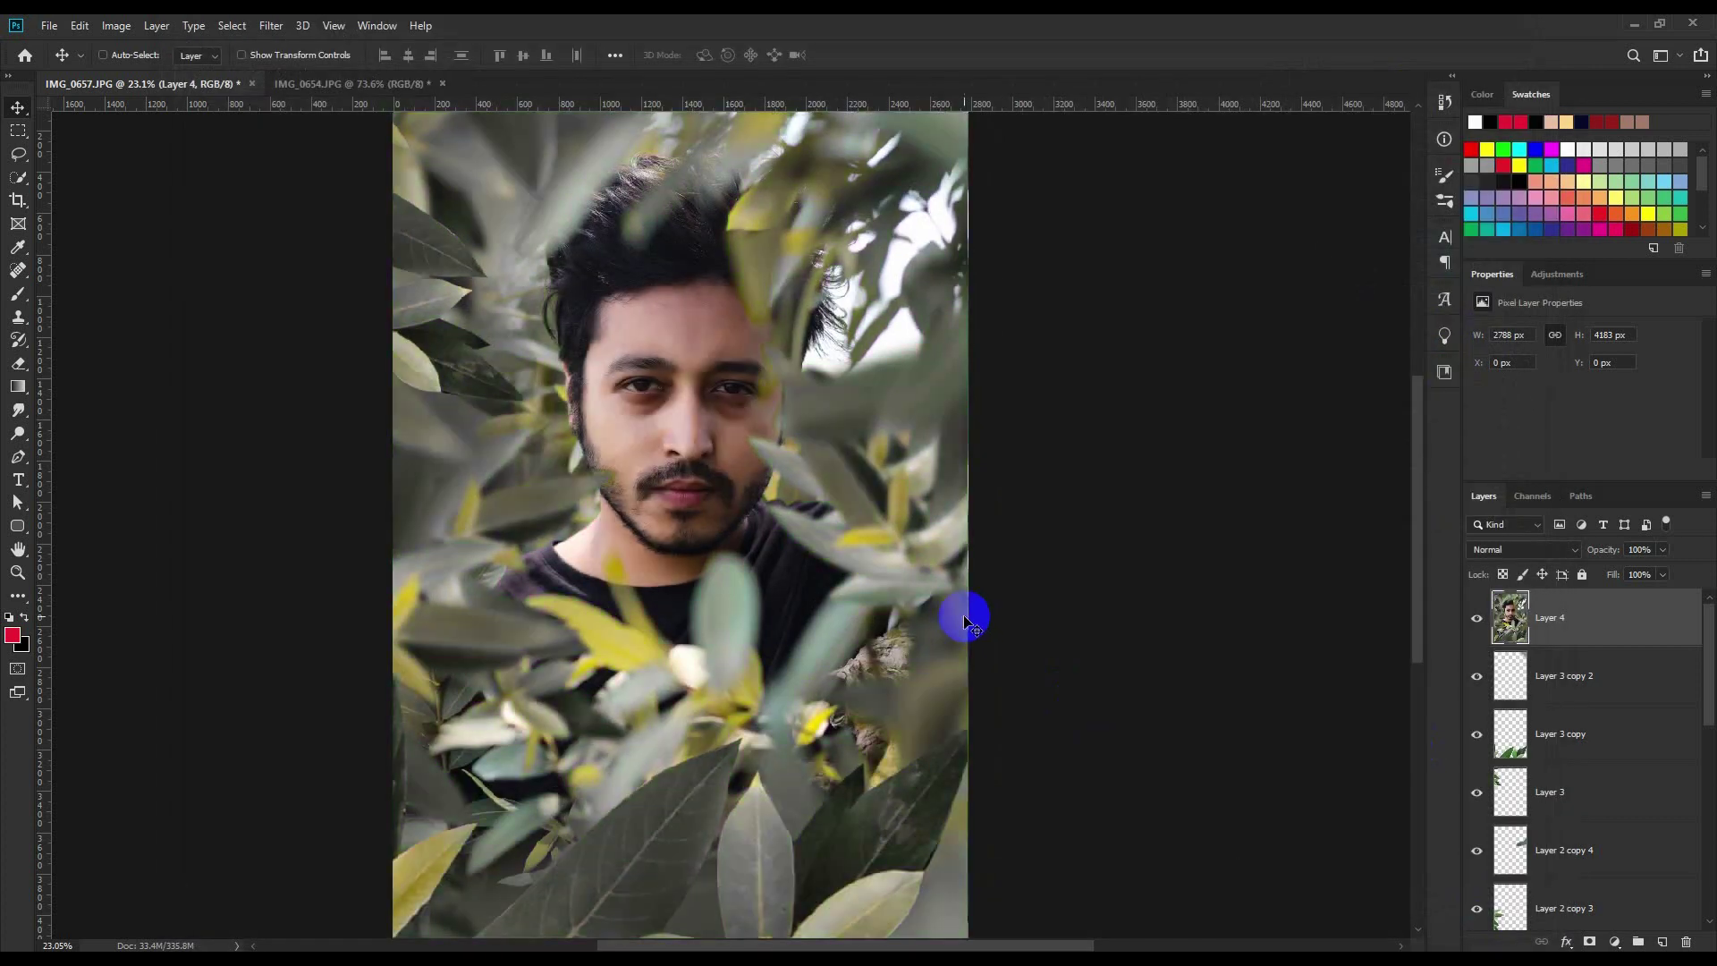
- Crop the composite from 2788×4083 to 2710×4066 pixels and fit it on screen
click(18, 199)
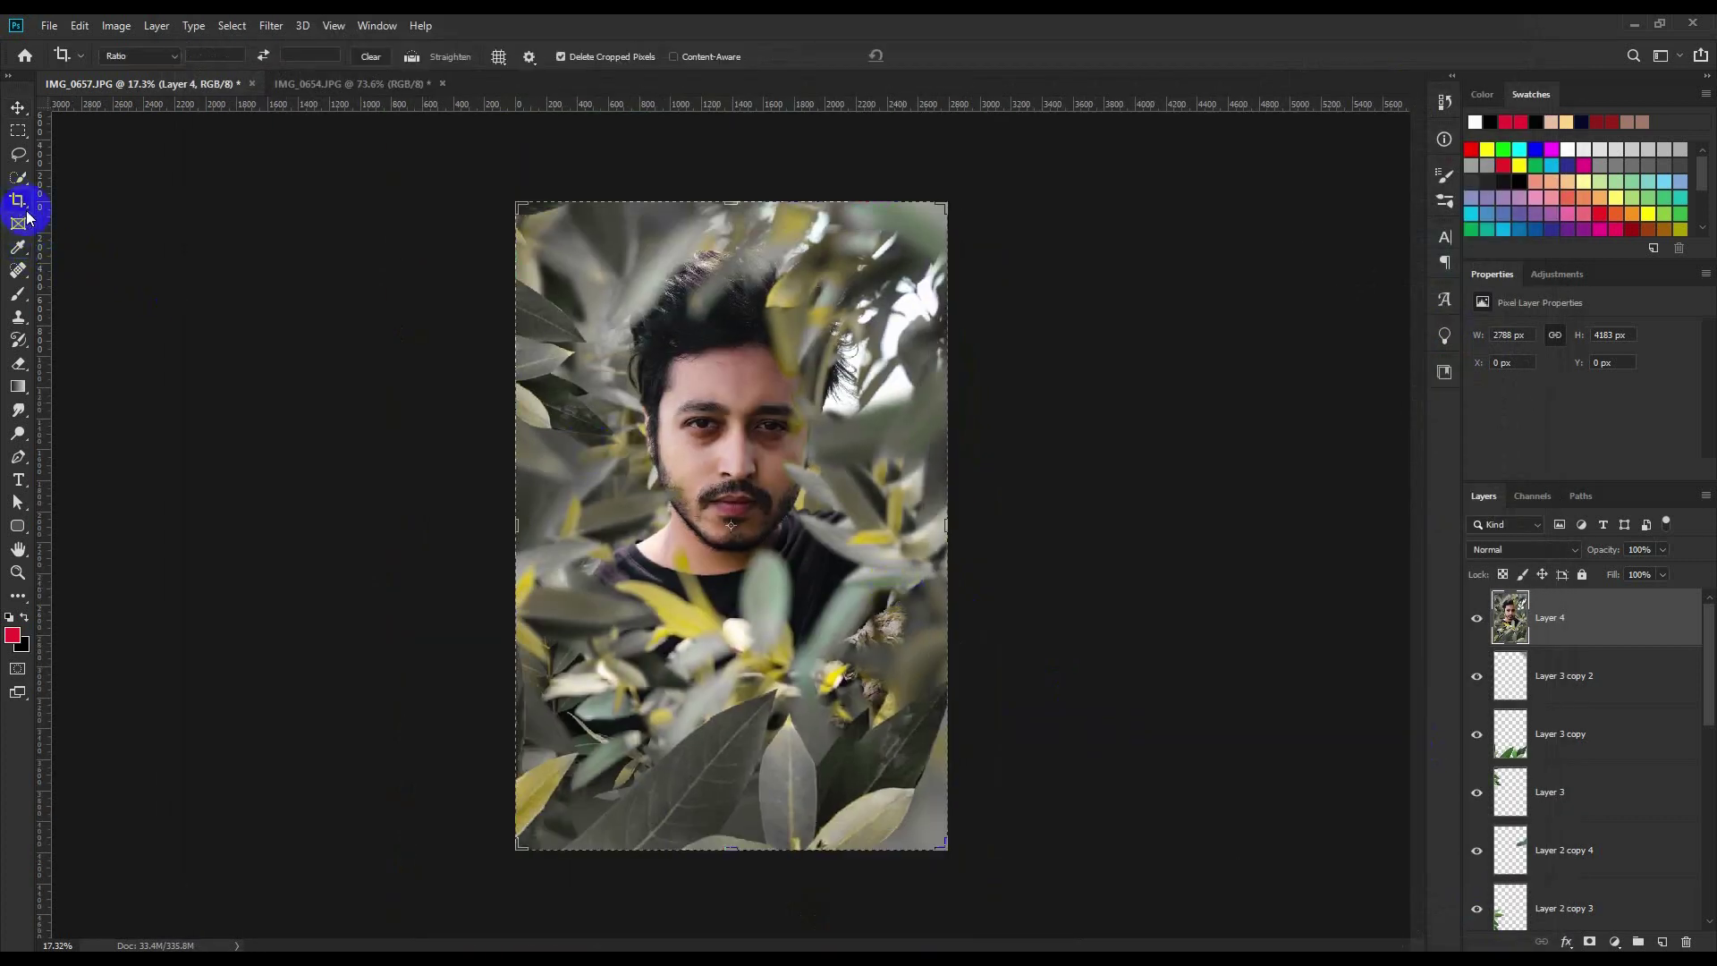
drag(523, 843, 564, 768)
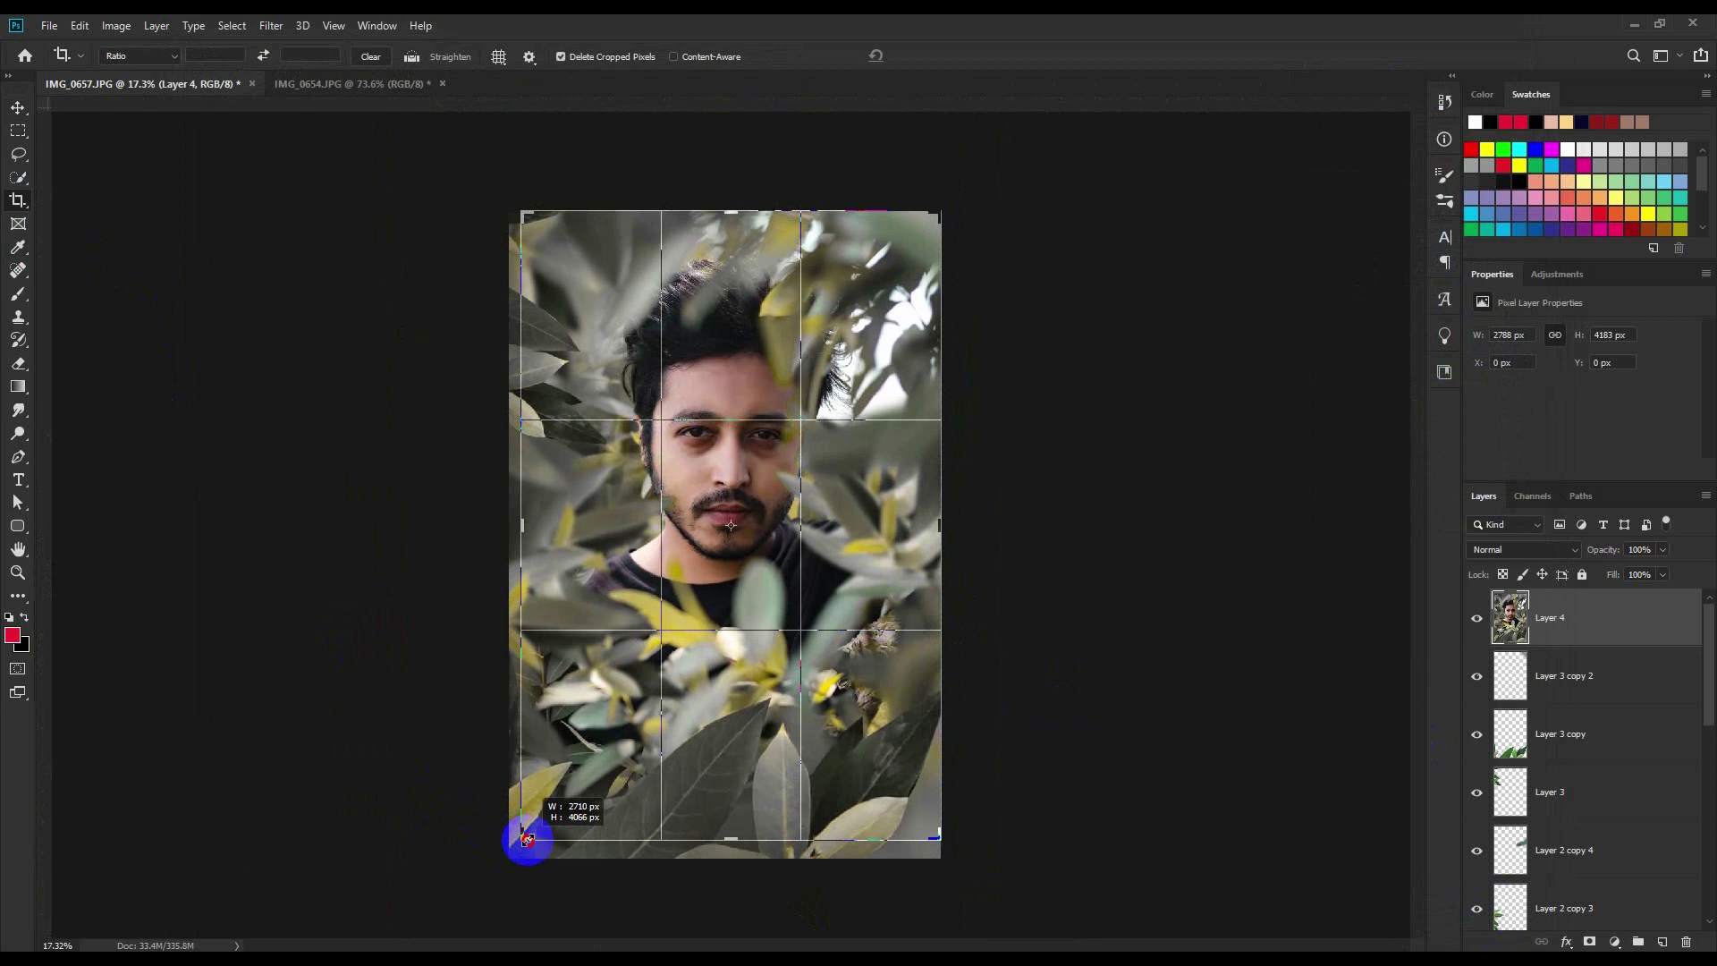
click(936, 56)
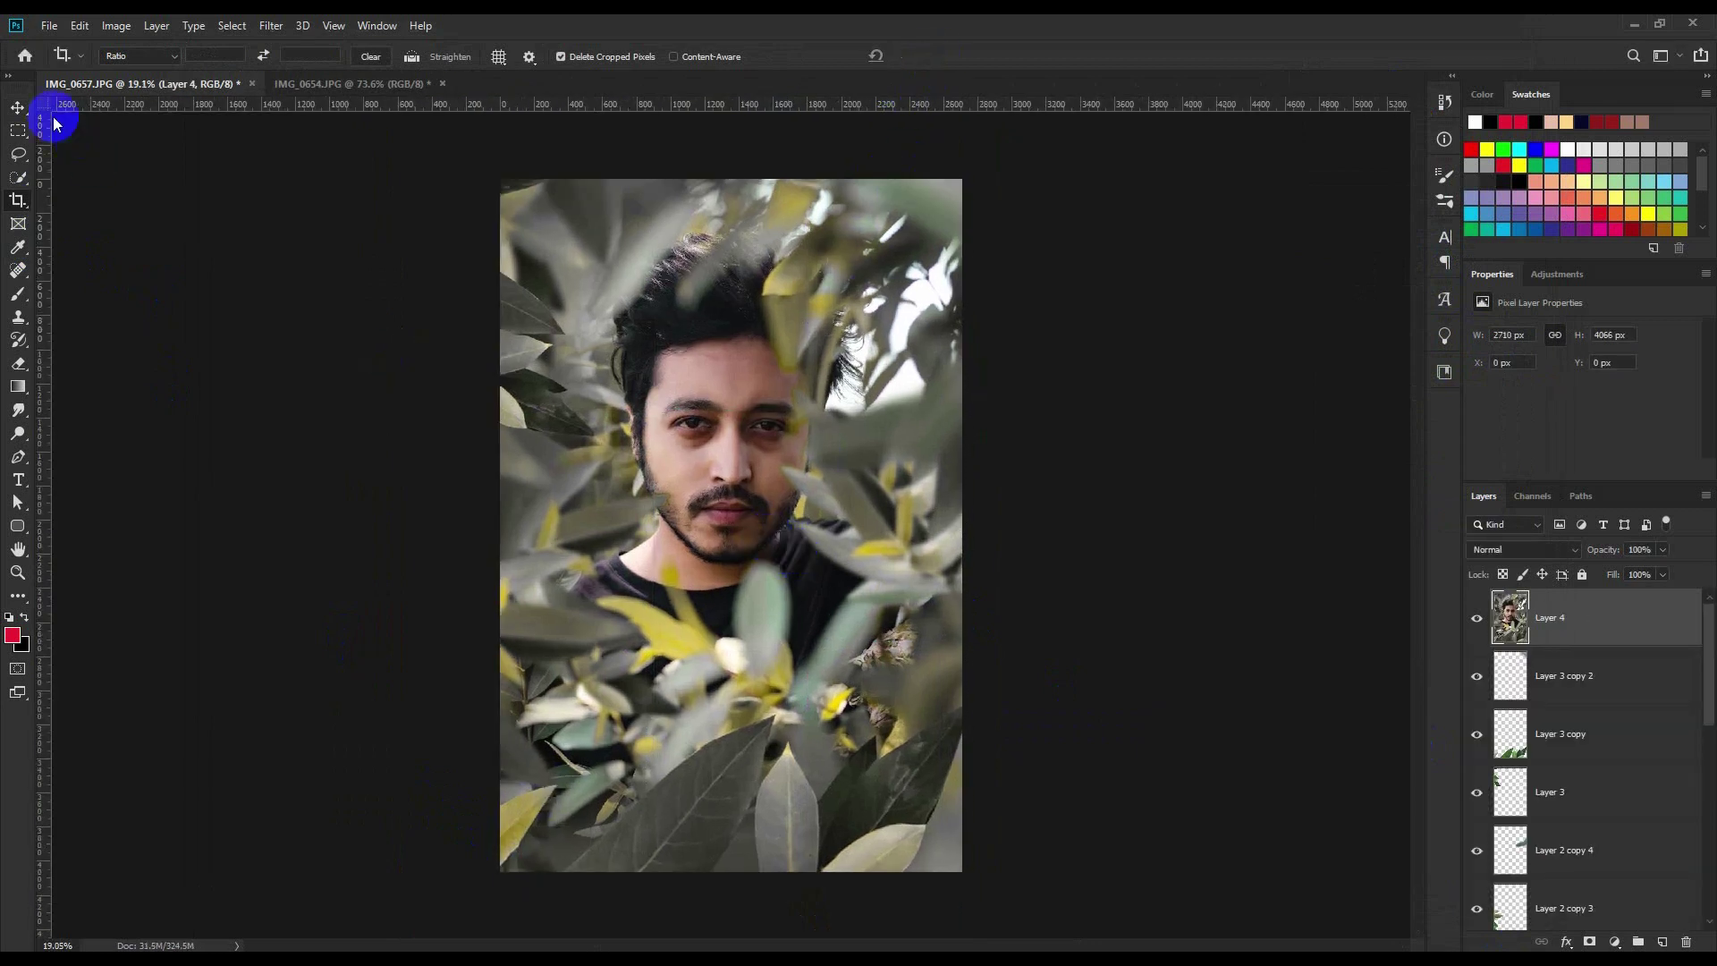
click(18, 107)
key(ctrl+0)
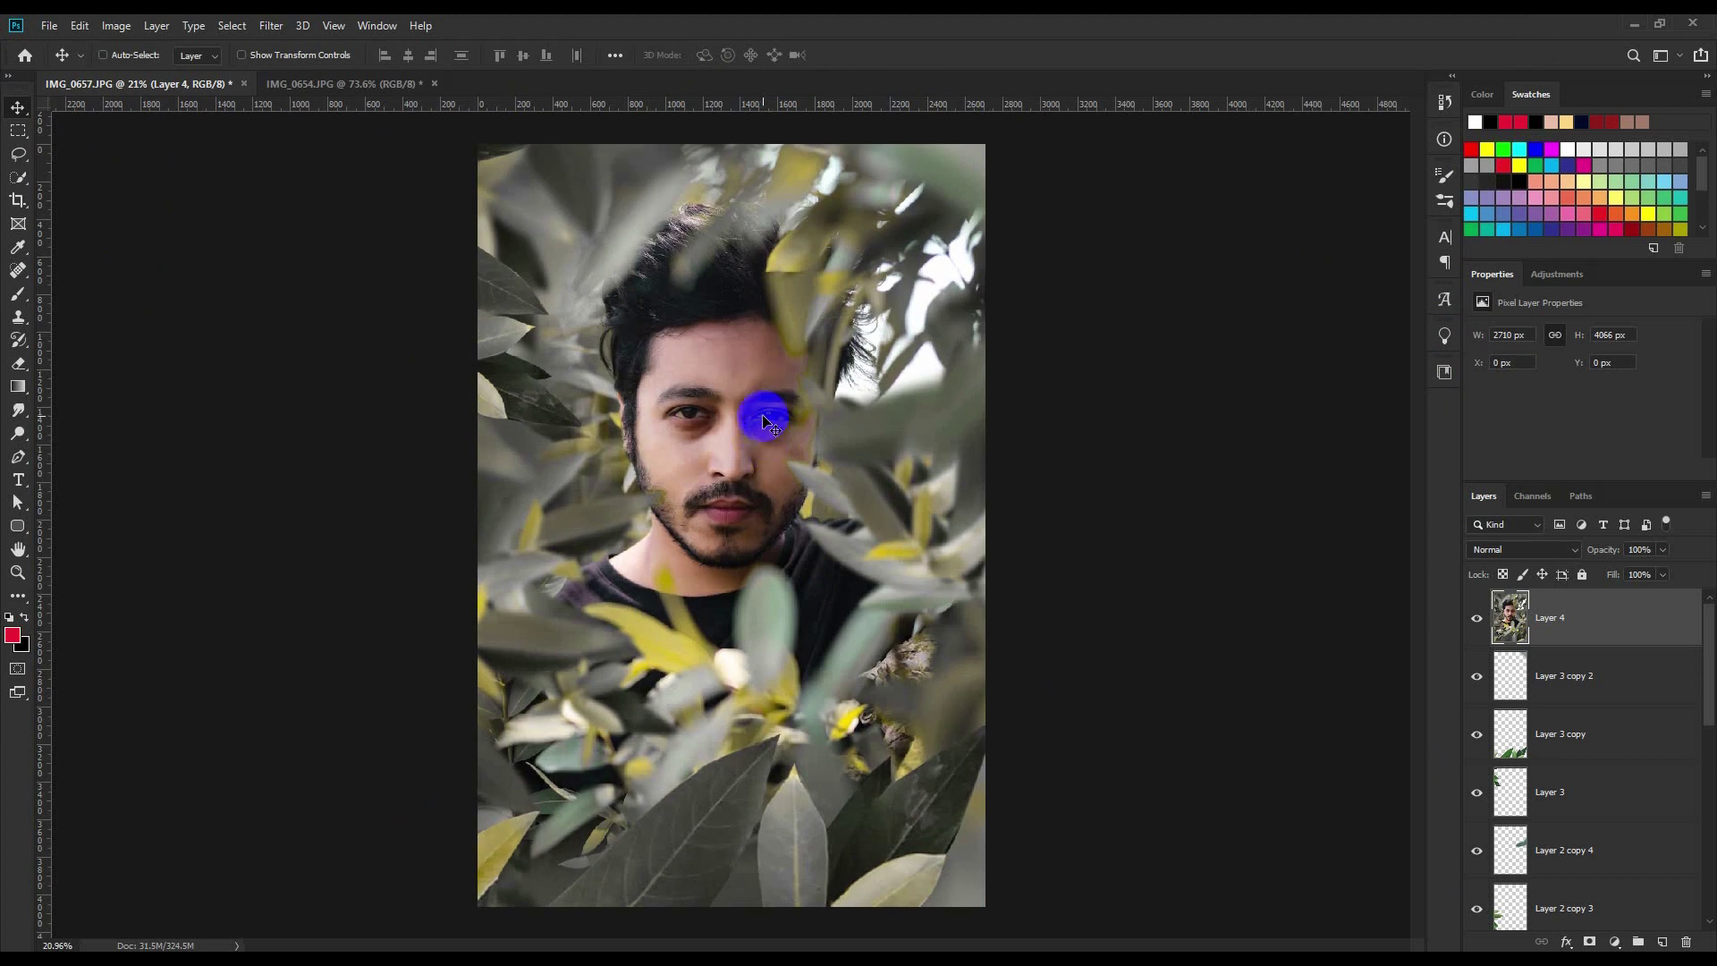
- Boost Layer 4's clarity, shadows, contrast and vibrance in Camera Raw's Basic panel
click(271, 26)
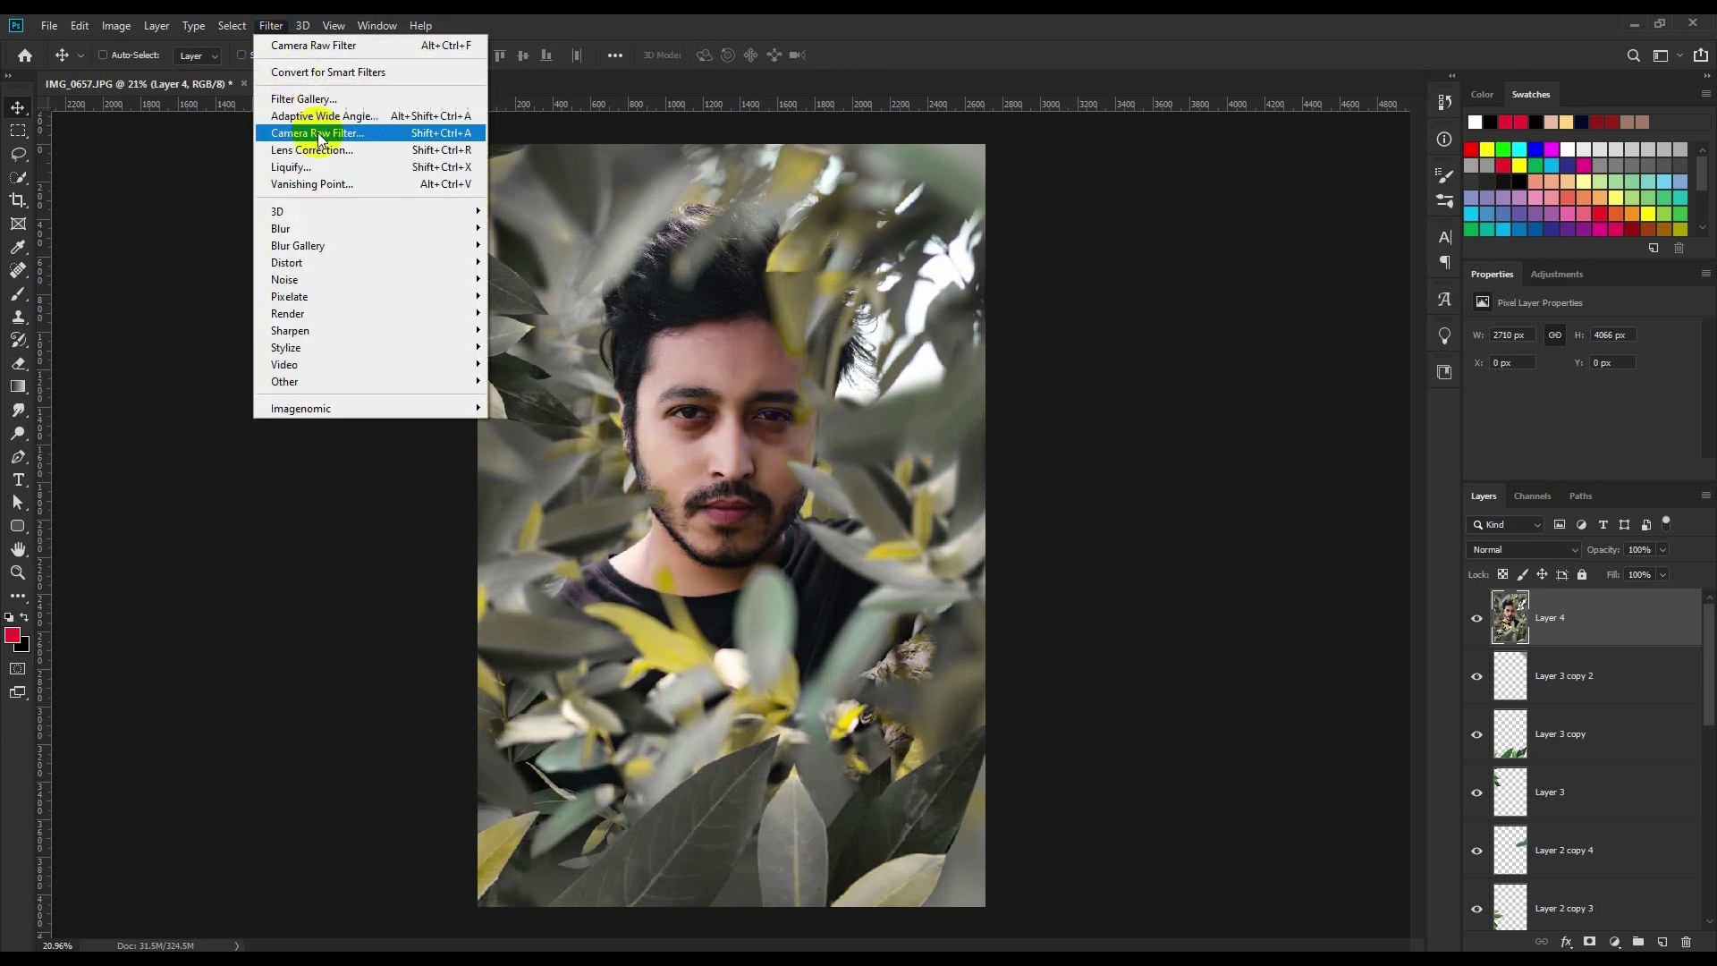
click(314, 131)
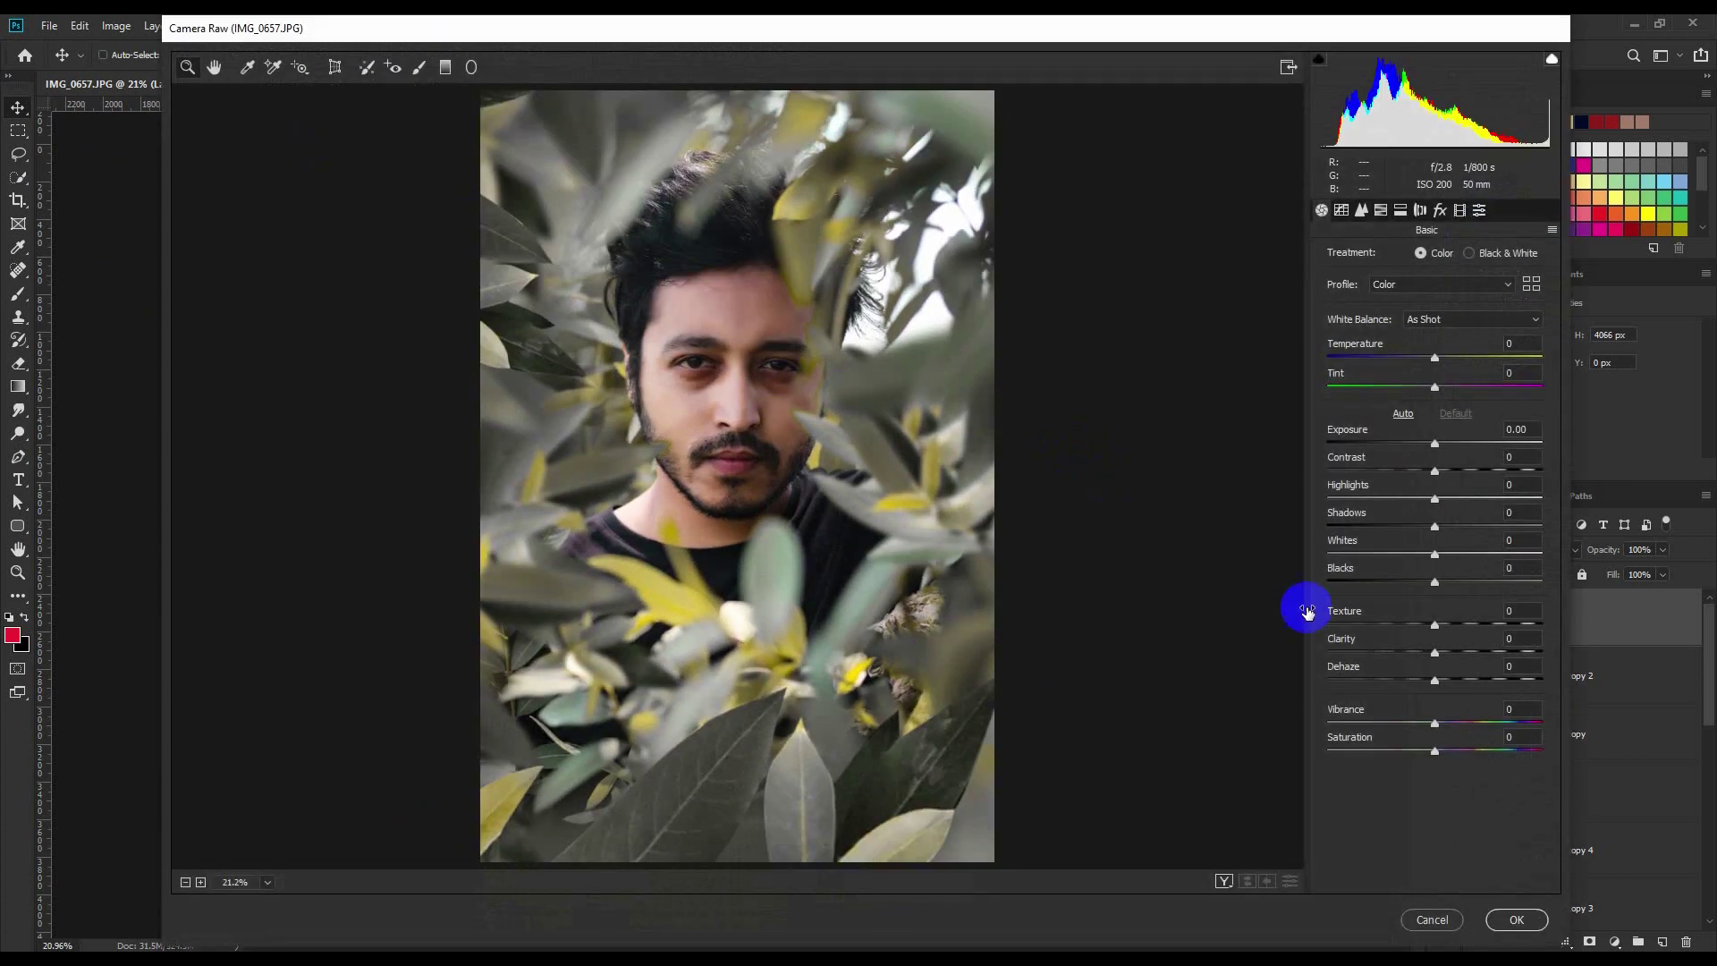
mouse_move(1450, 655)
mouse_down()
mouse_move(1458, 680)
mouse_move(1412, 679)
mouse_move(1444, 680)
mouse_move(1458, 623)
mouse_up()
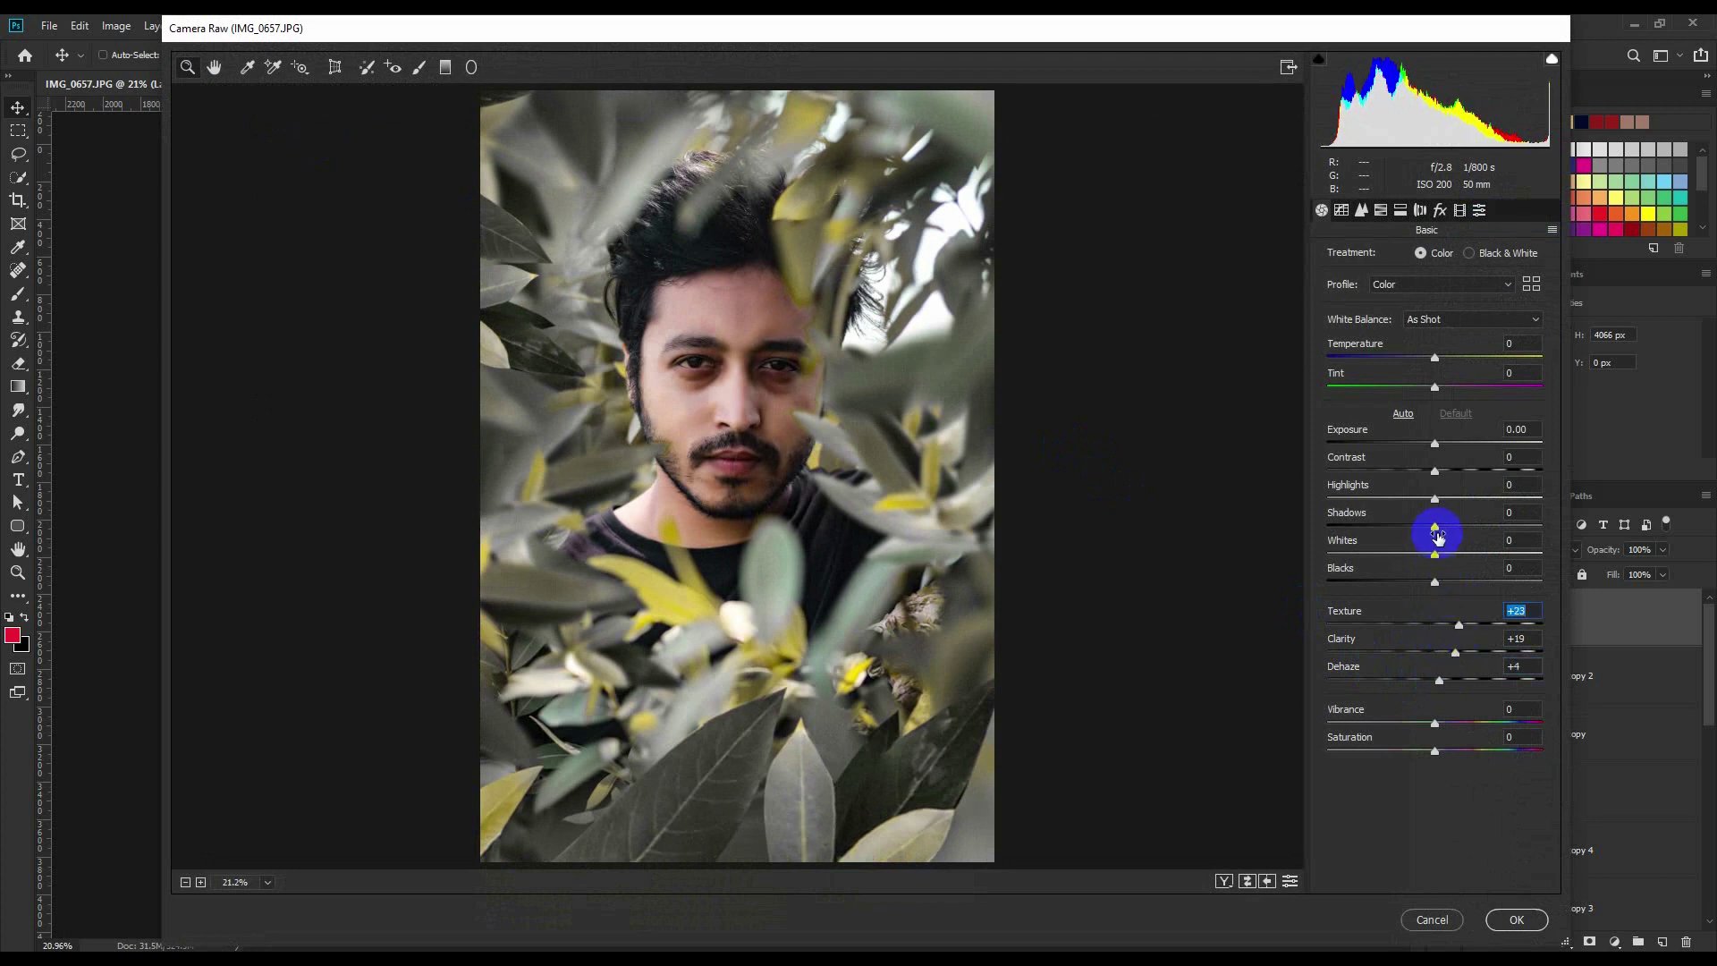
mouse_move(1447, 529)
mouse_down()
mouse_move(1484, 537)
mouse_move(1459, 535)
mouse_up()
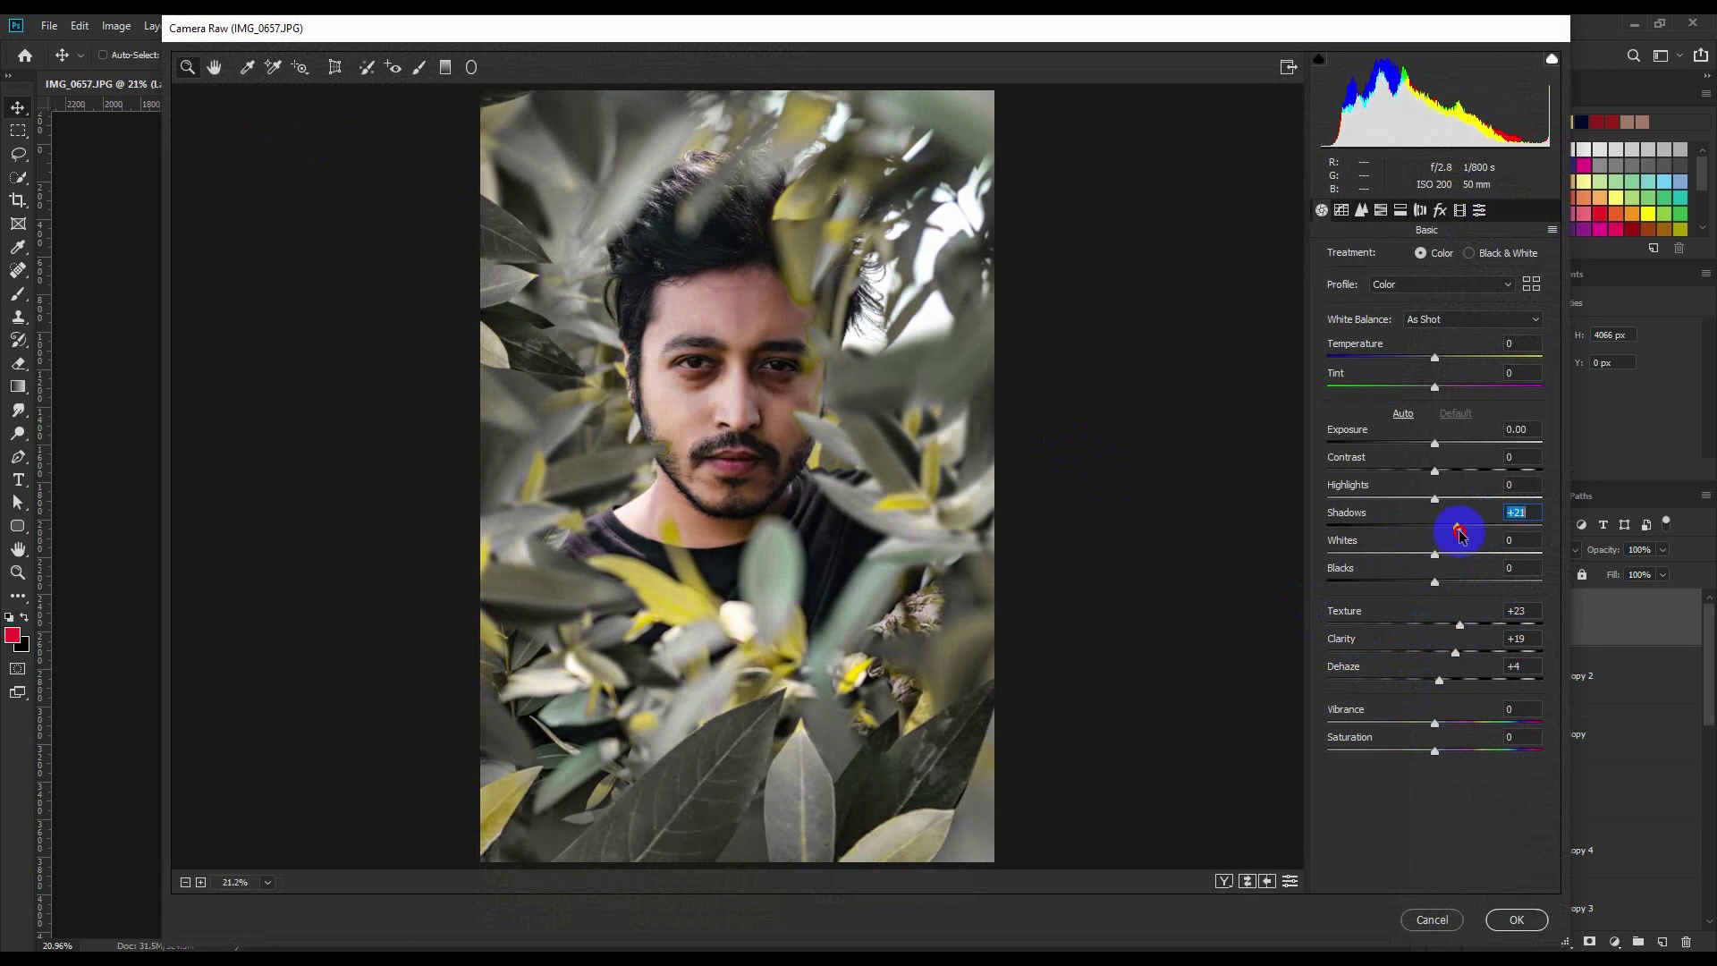
mouse_move(1434, 471)
mouse_down()
mouse_move(1481, 475)
mouse_move(1395, 487)
mouse_move(1470, 494)
mouse_move(1450, 548)
mouse_move(1395, 548)
mouse_move(1456, 546)
mouse_move(1467, 586)
mouse_move(1408, 584)
mouse_move(1436, 579)
mouse_up()
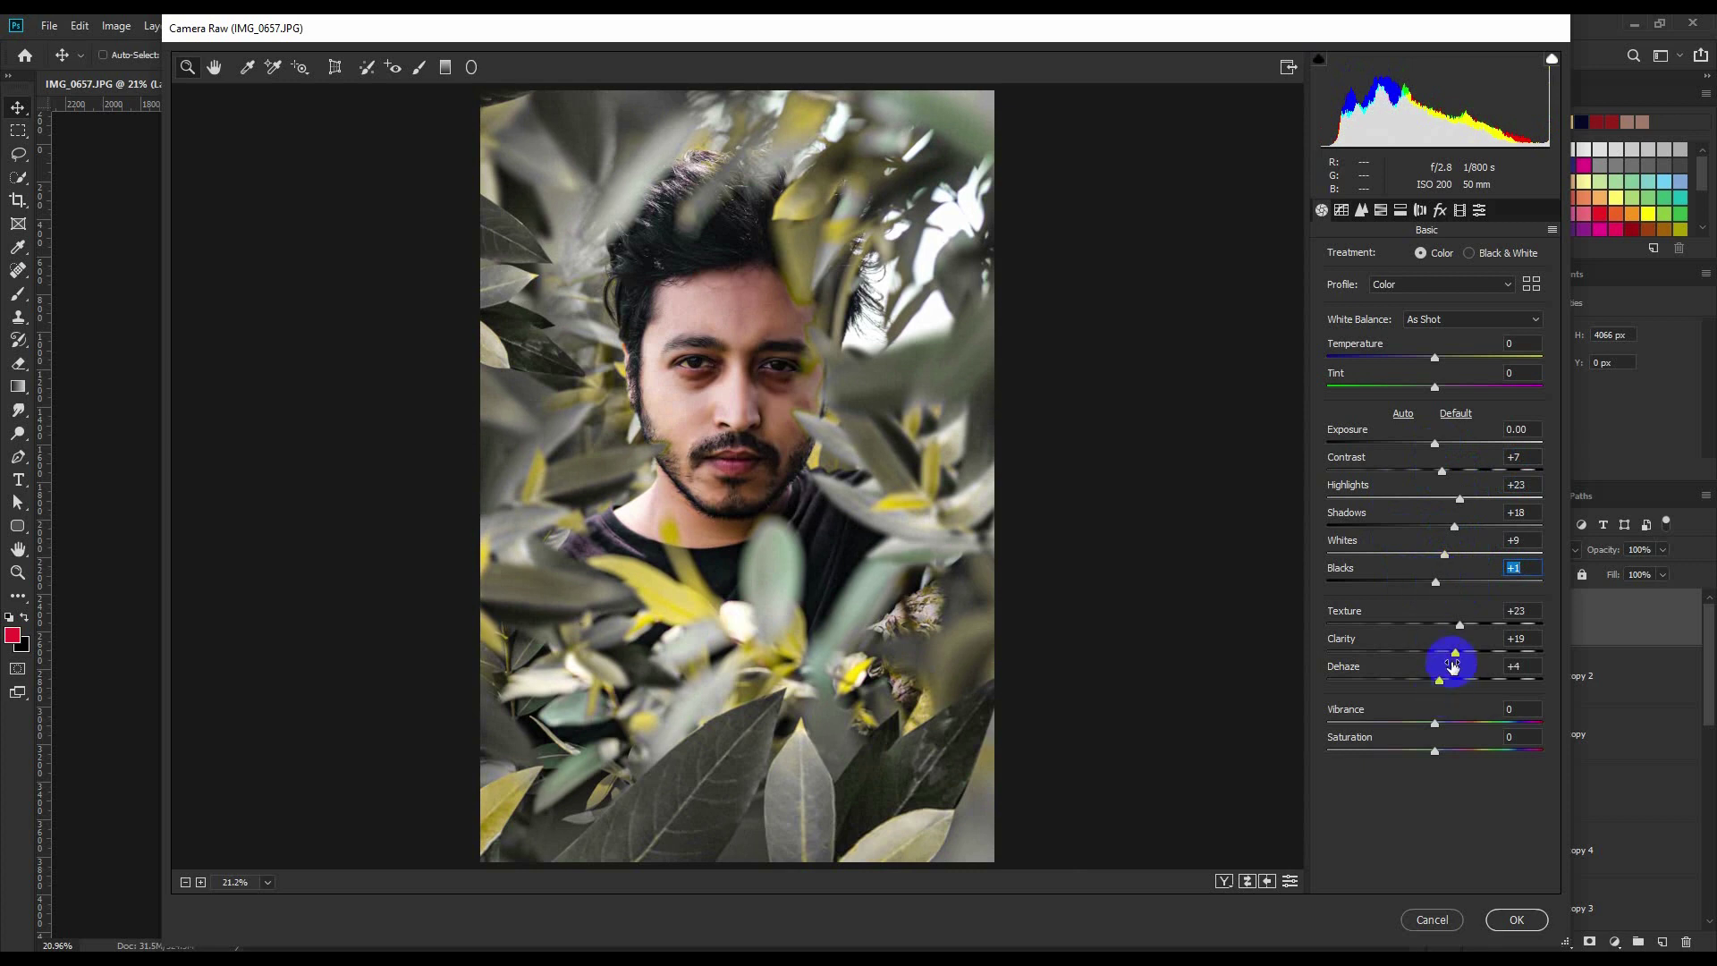
mouse_move(1455, 656)
mouse_down()
mouse_move(1437, 652)
mouse_move(1465, 654)
mouse_move(1444, 623)
mouse_up()
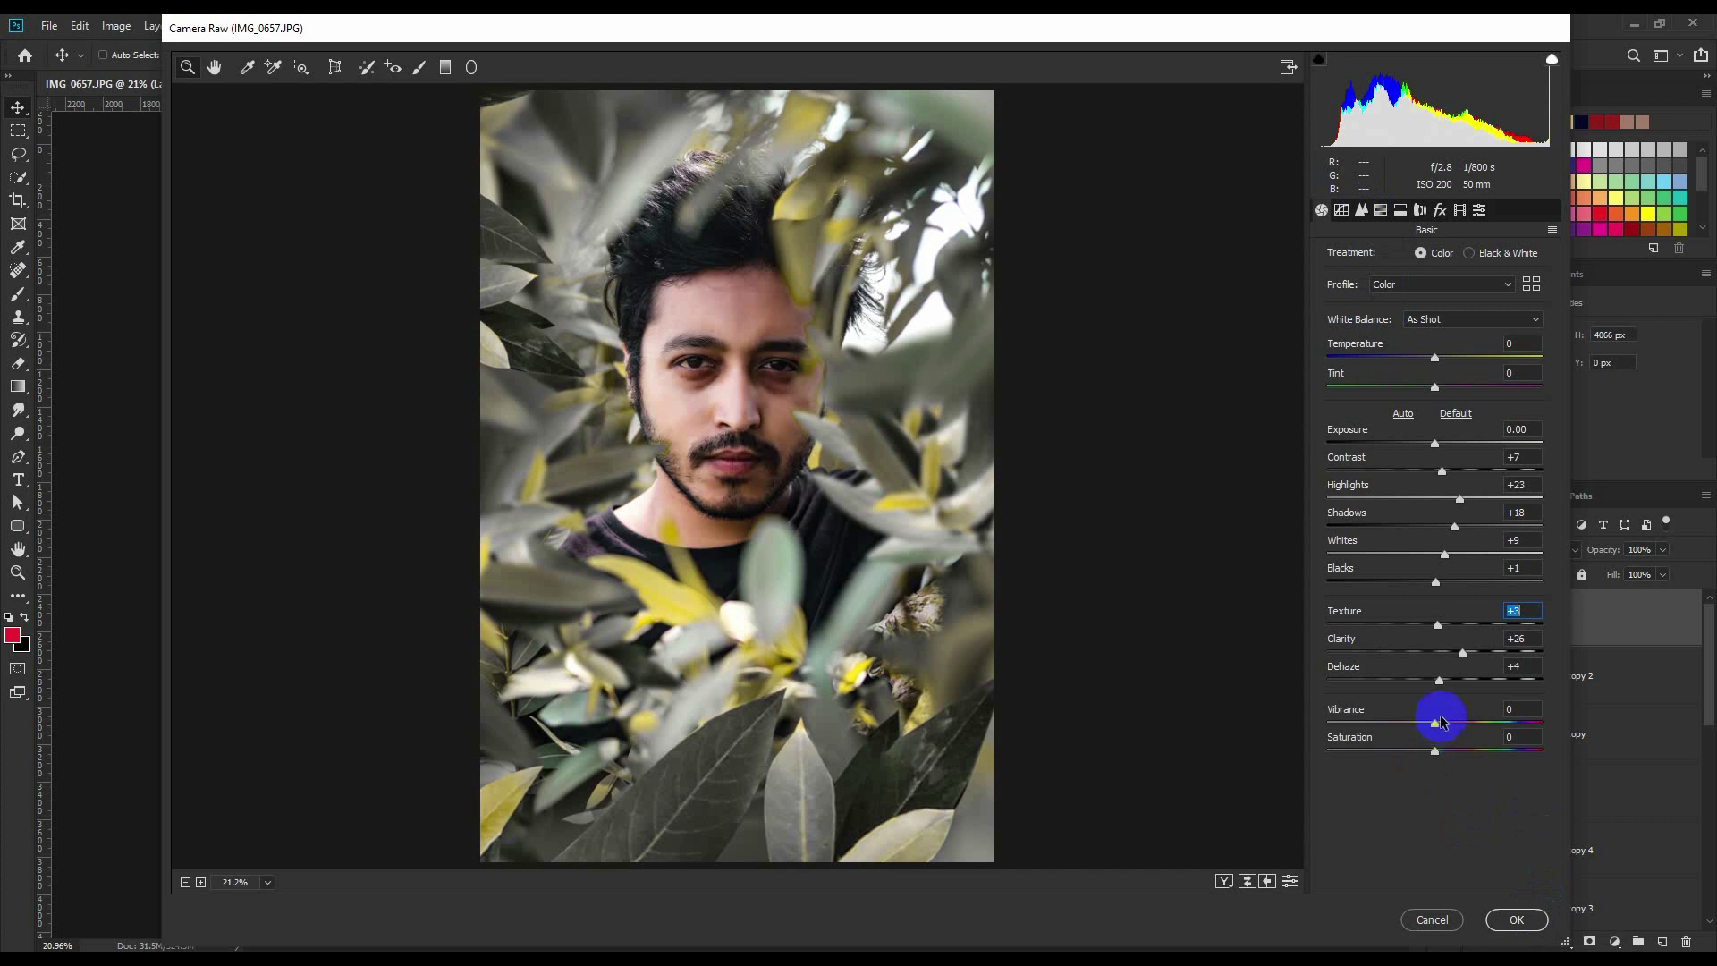
drag(1437, 722, 1471, 723)
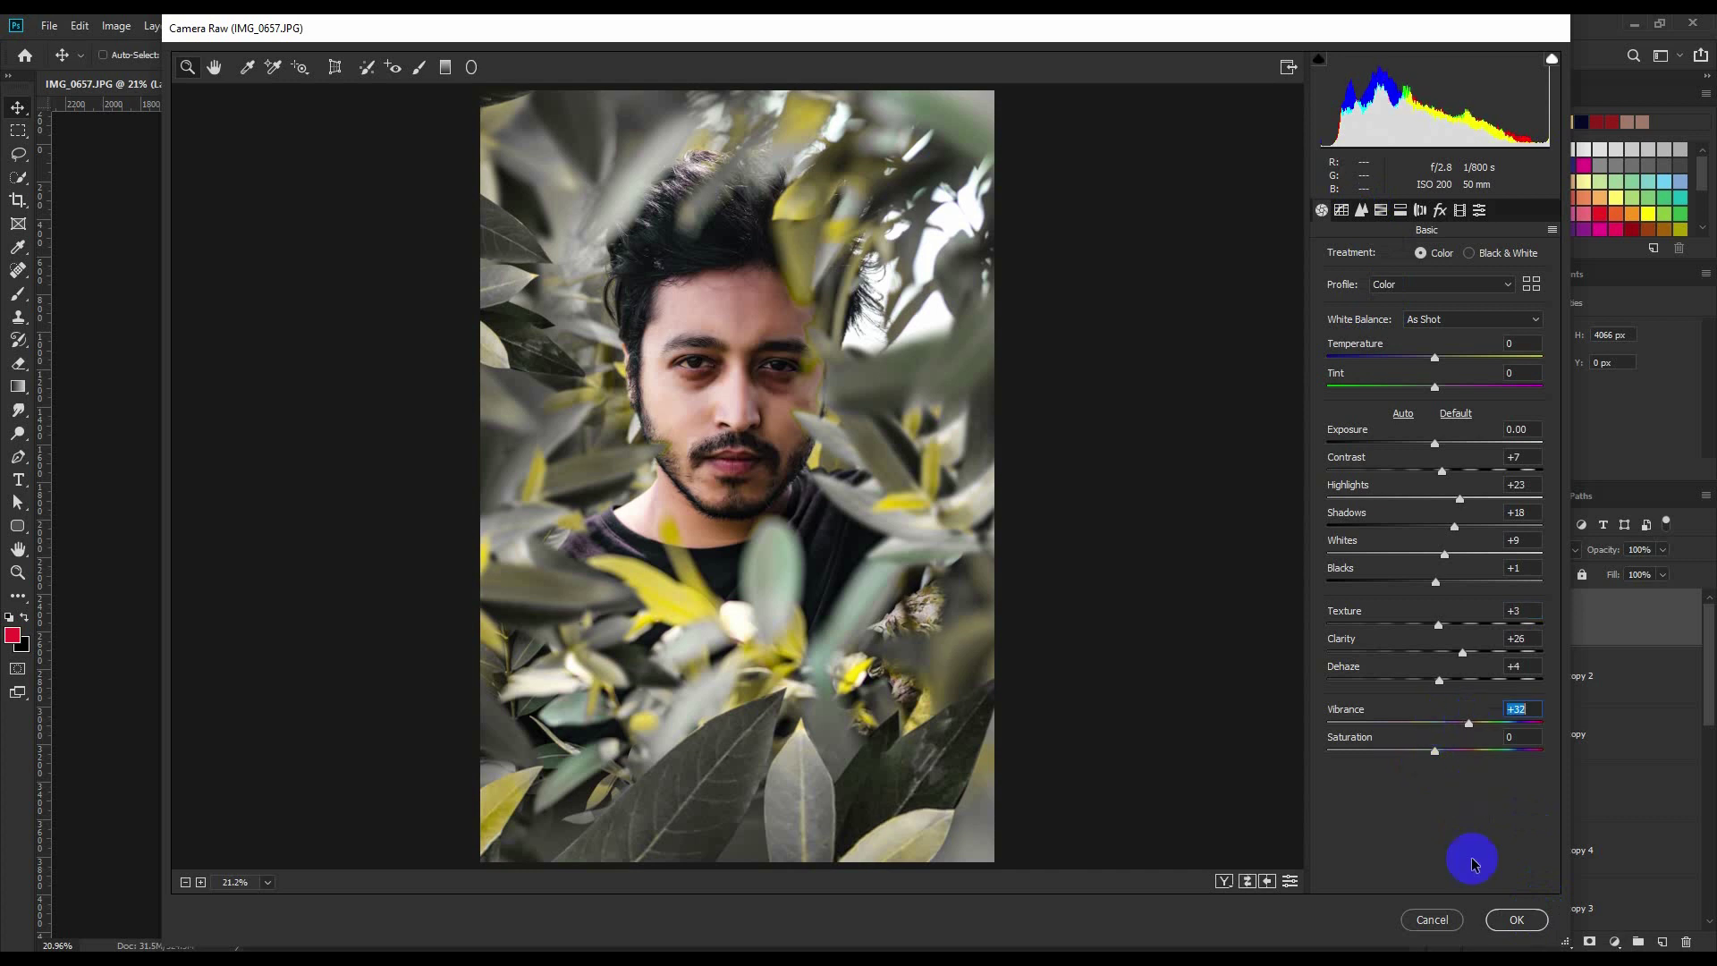
click(1517, 918)
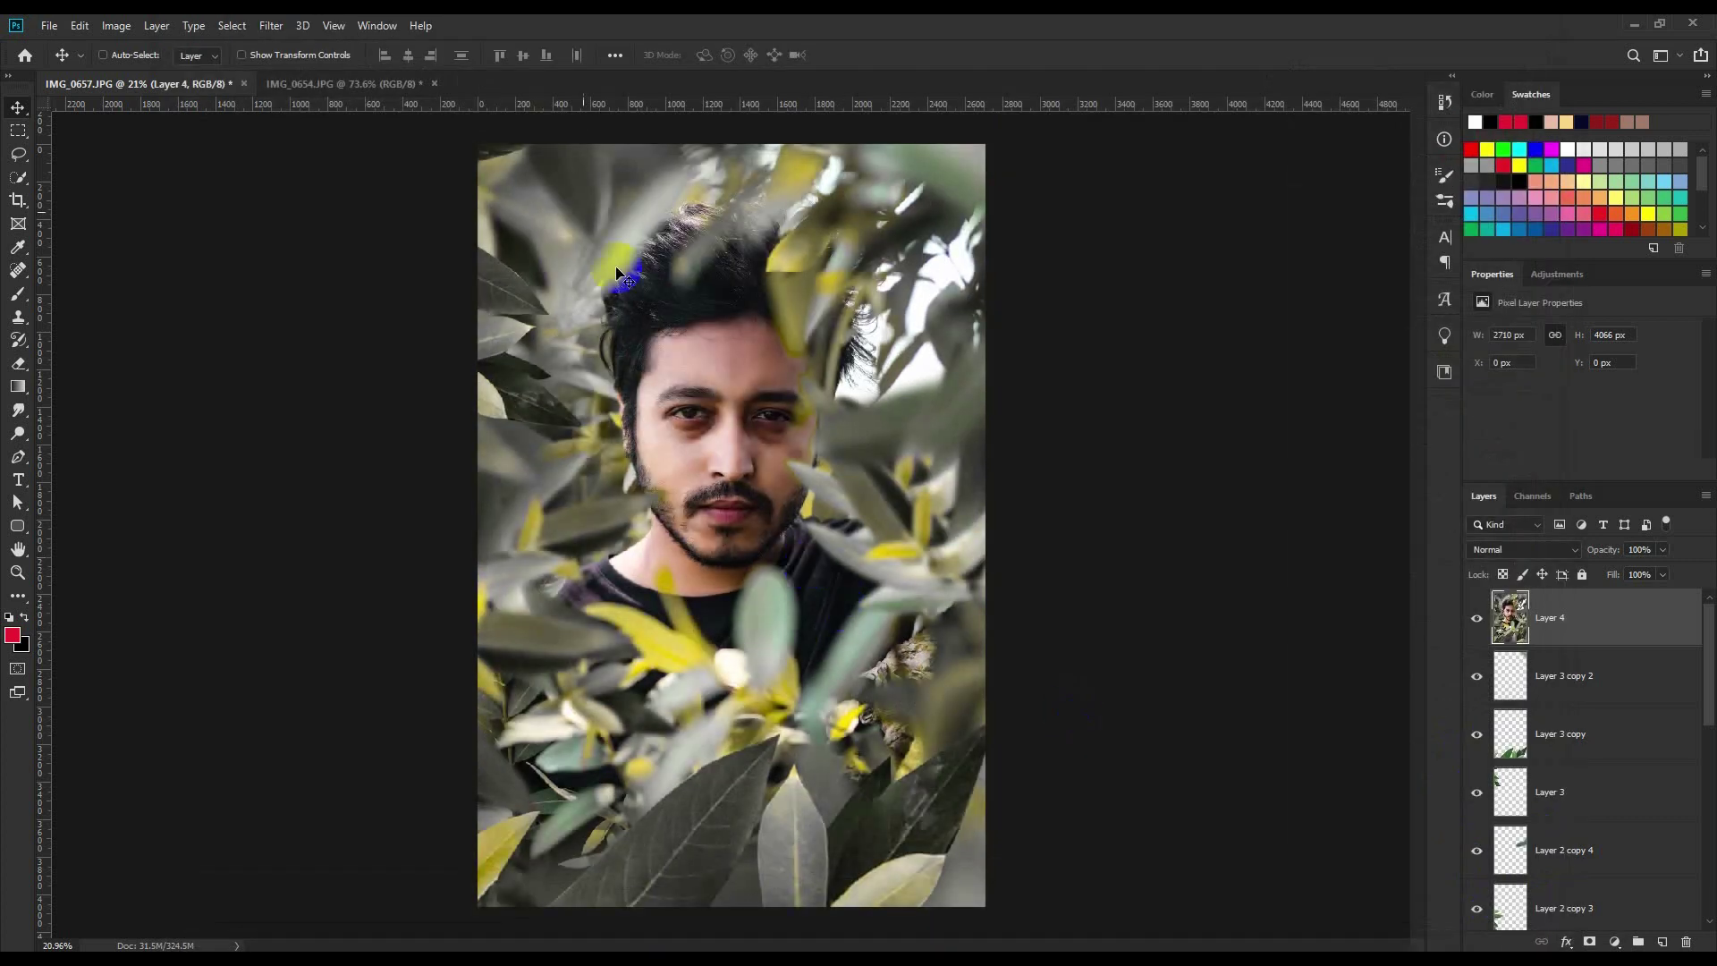
- Adjust Camera Raw calibration primaries, trying the blue hue and lowering red primary saturation
click(271, 25)
click(326, 134)
click(1441, 210)
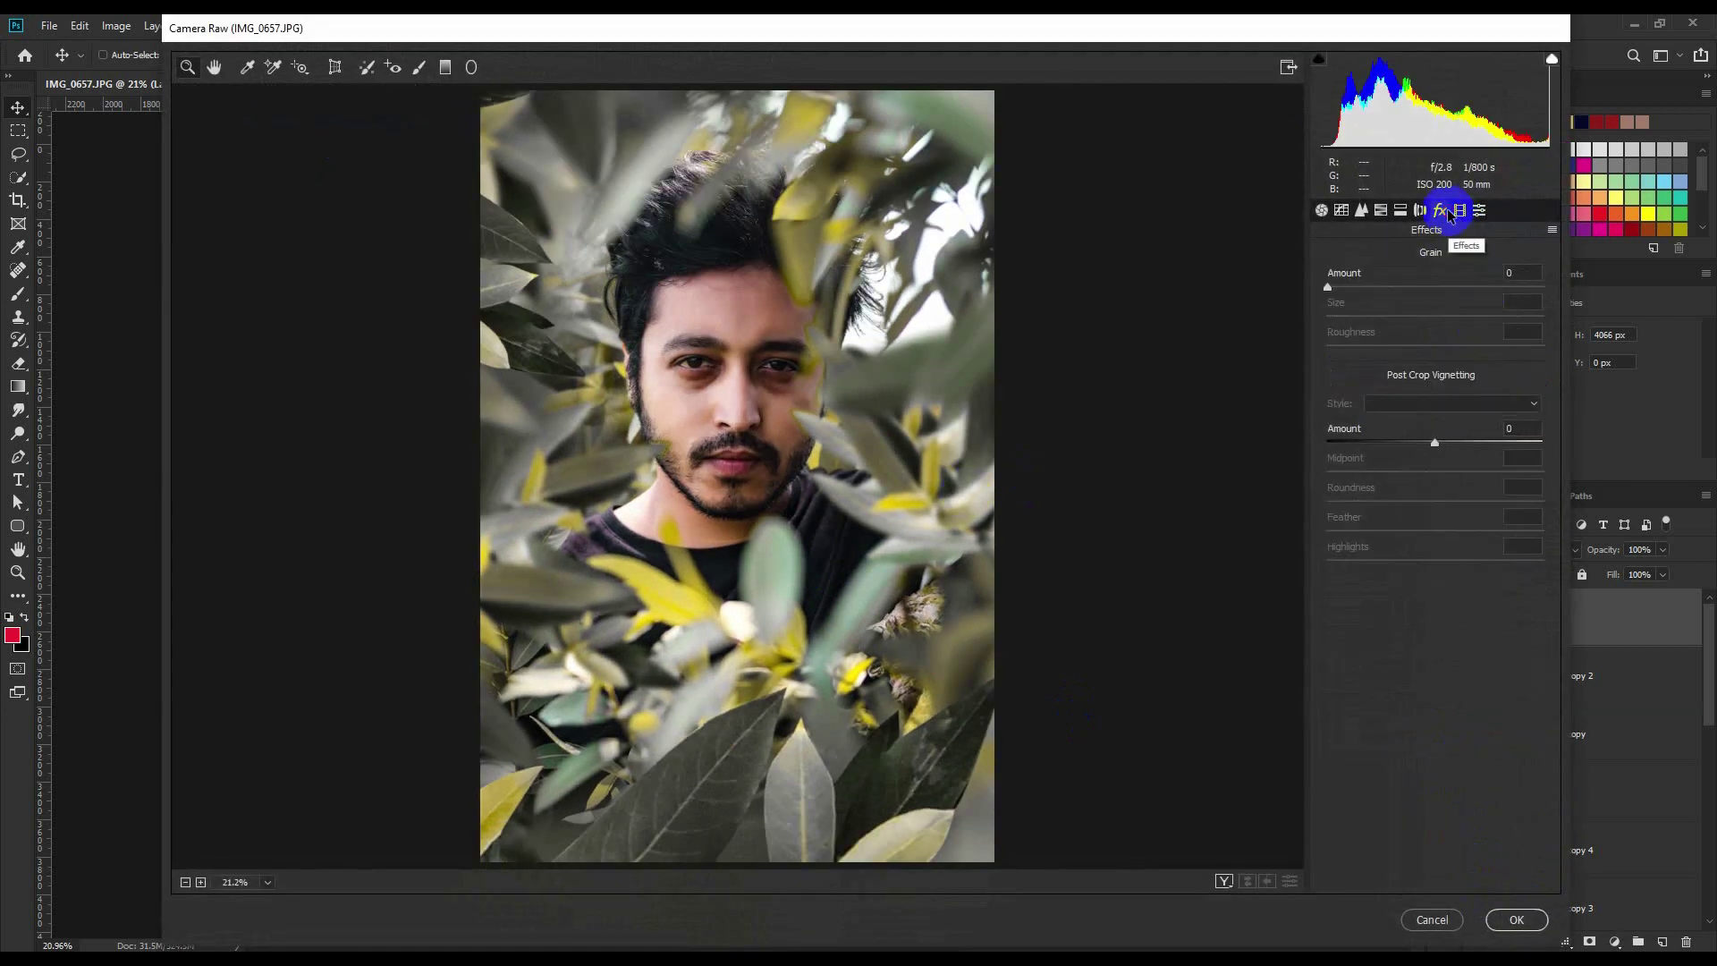
click(1479, 210)
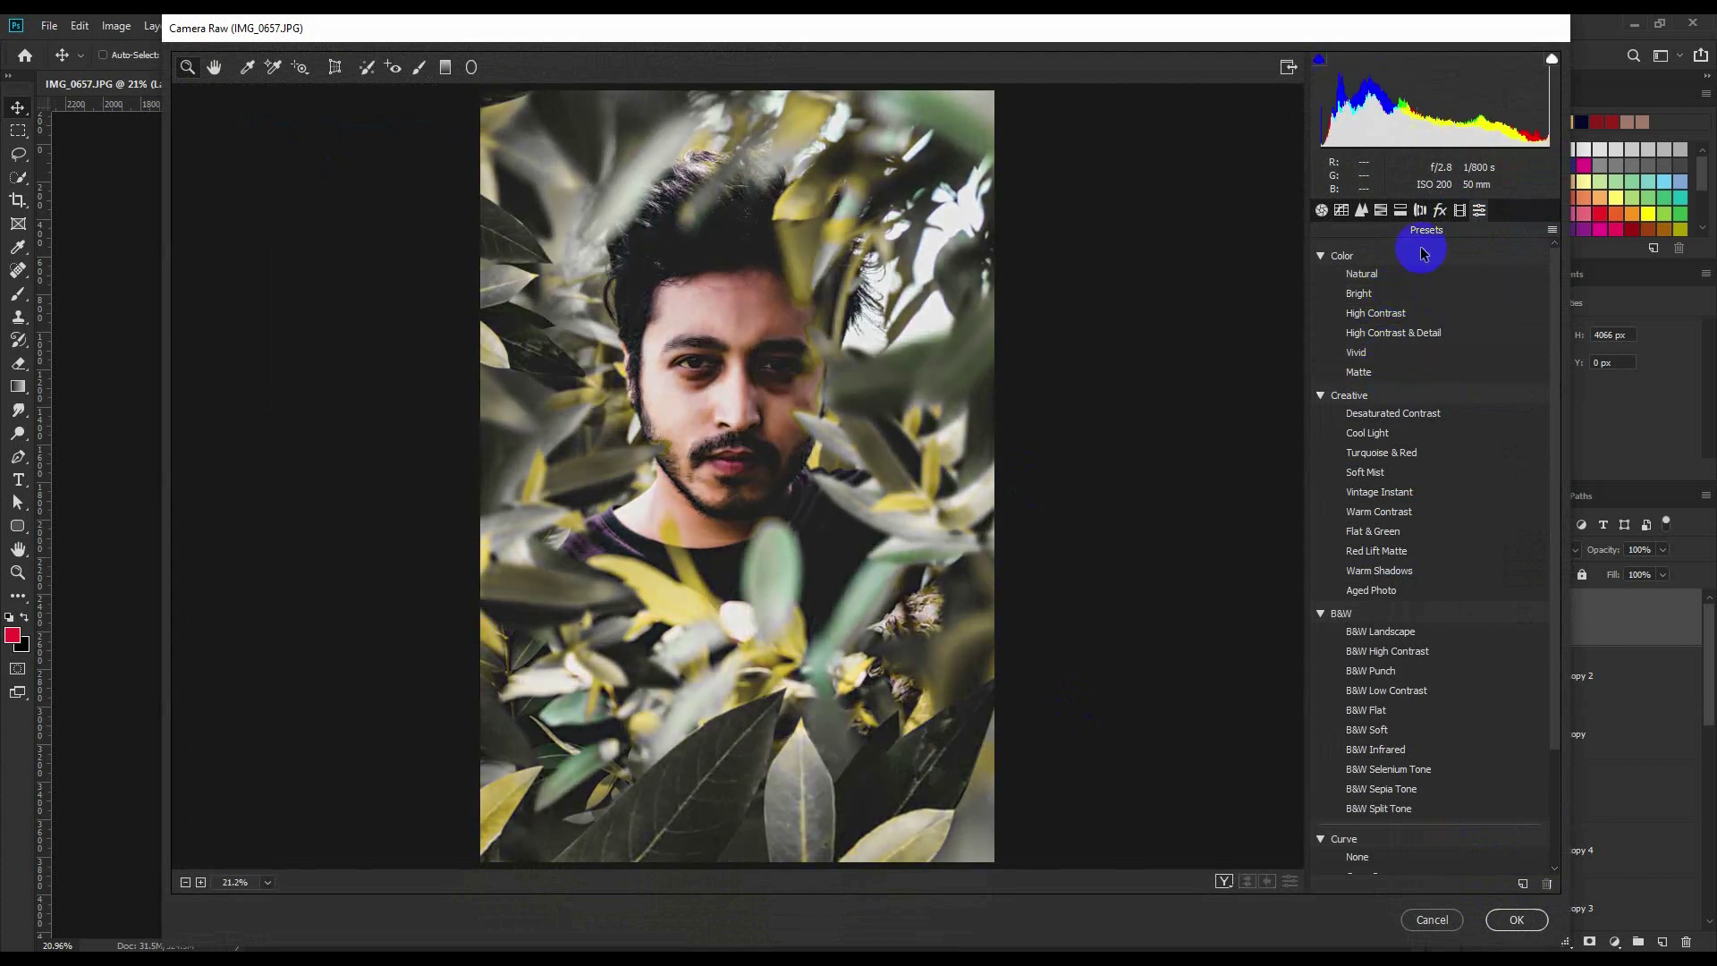
click(1459, 211)
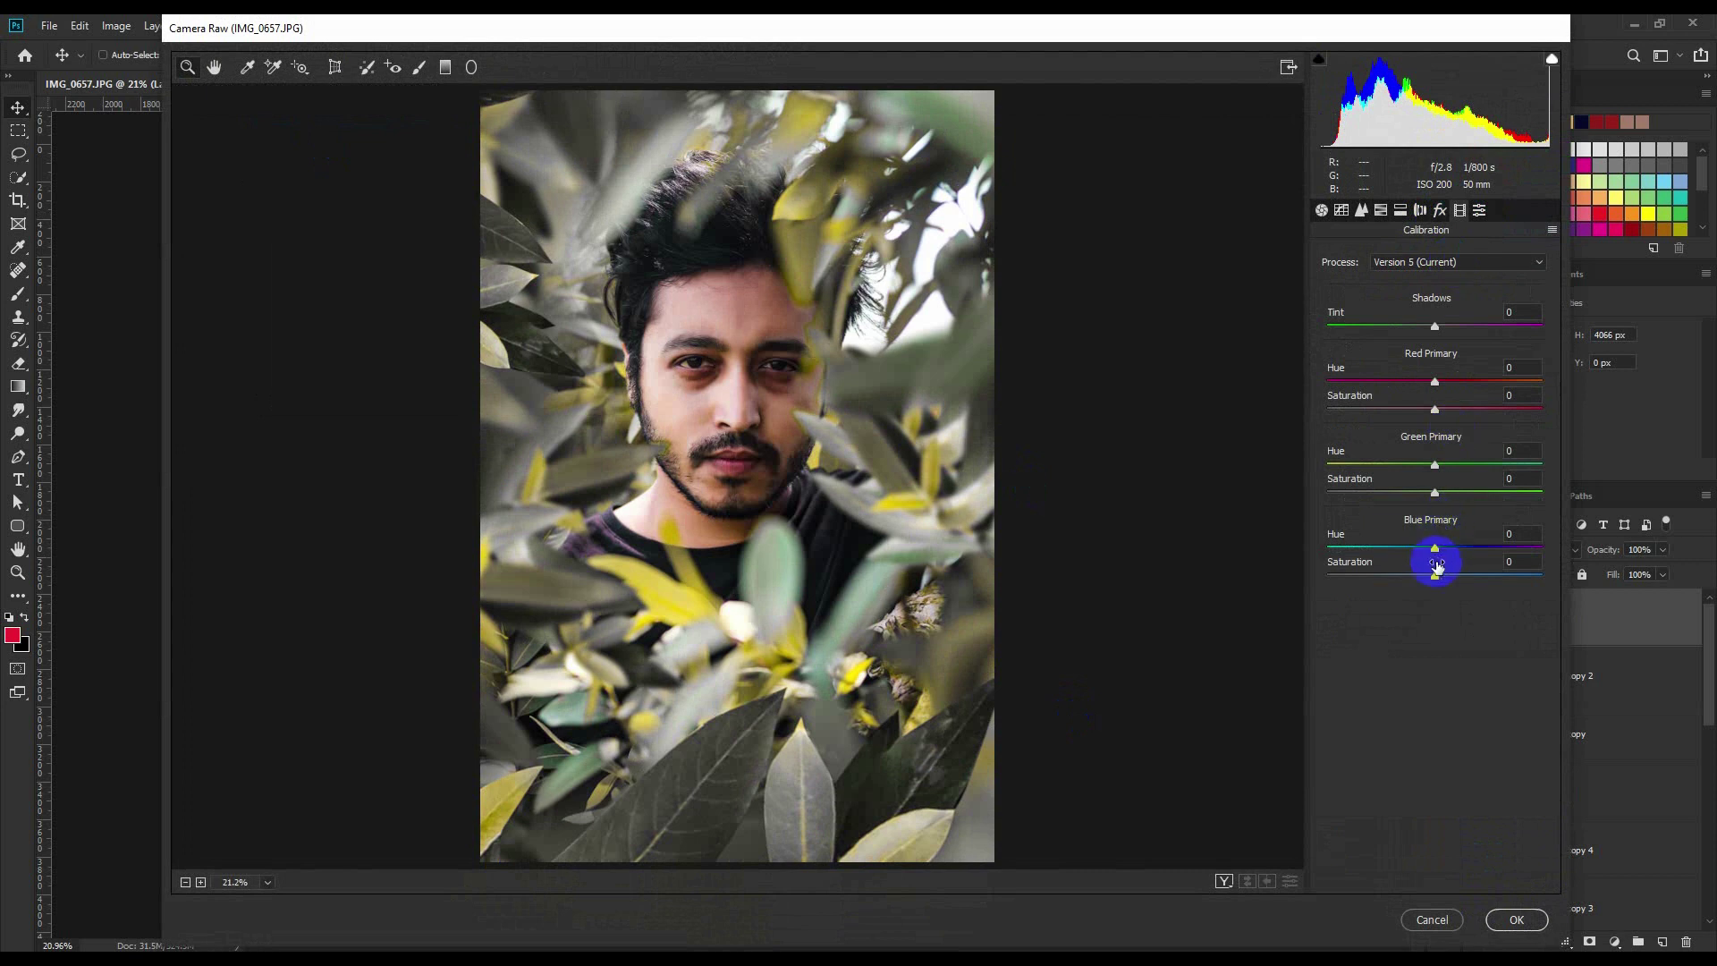
mouse_move(1435, 550)
mouse_down()
mouse_move(1303, 553)
mouse_move(1434, 549)
mouse_move(1458, 466)
mouse_up()
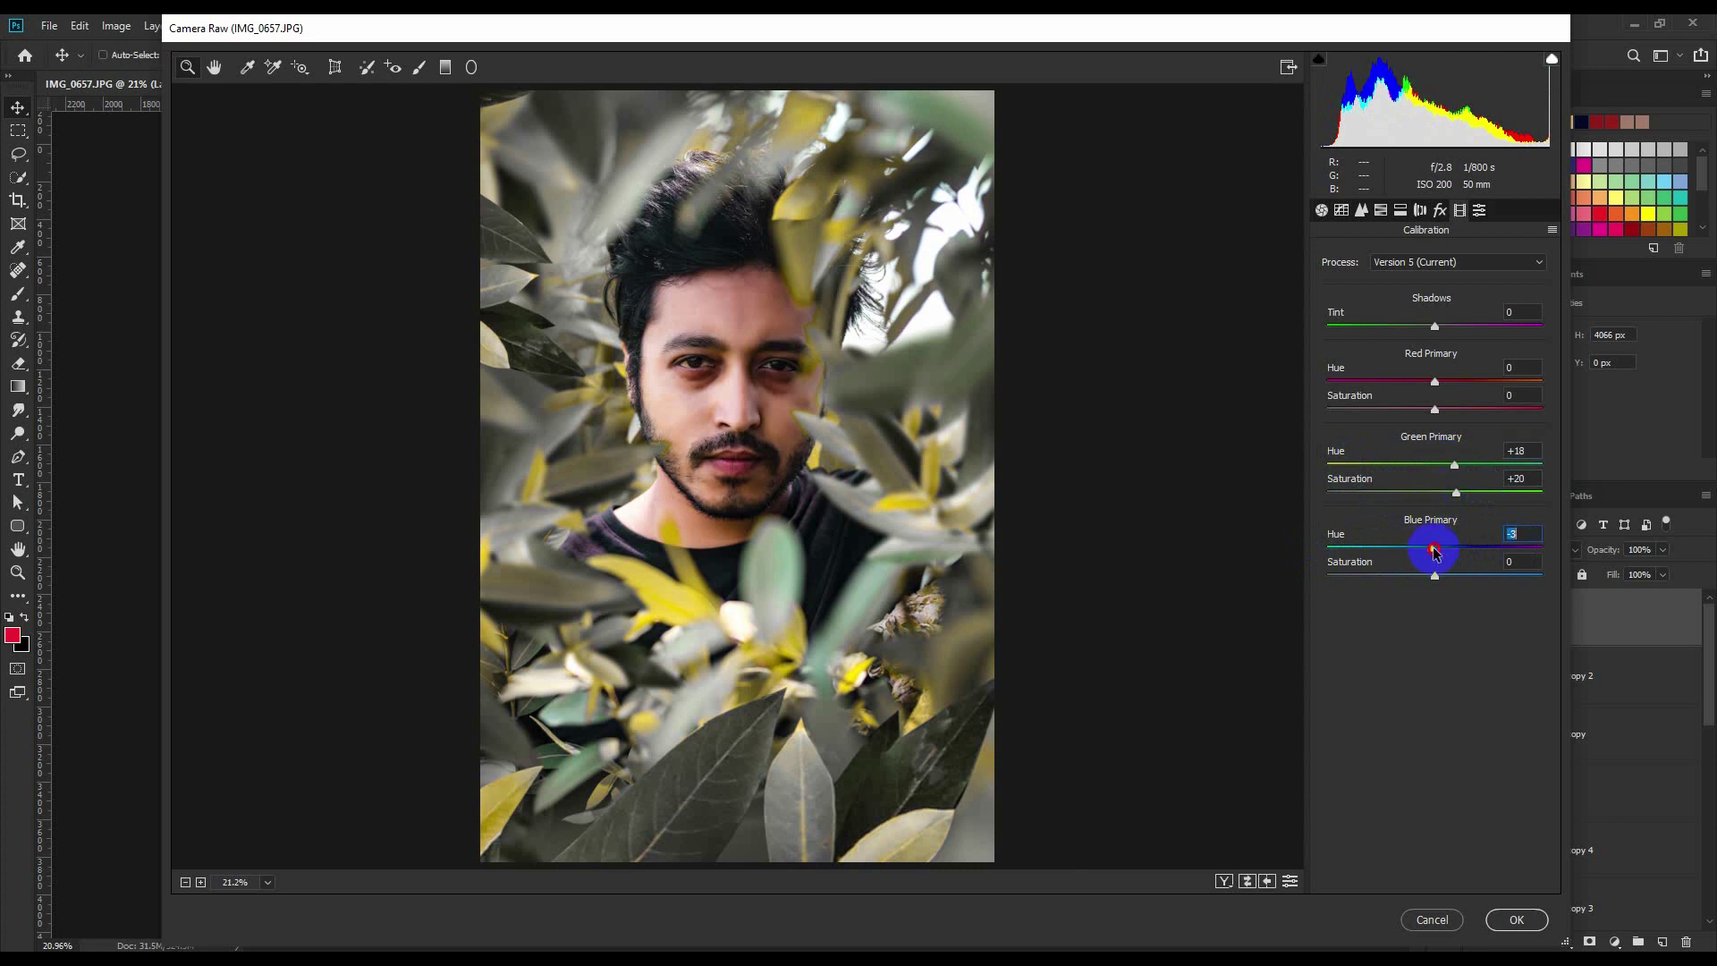
drag(1436, 548, 1434, 545)
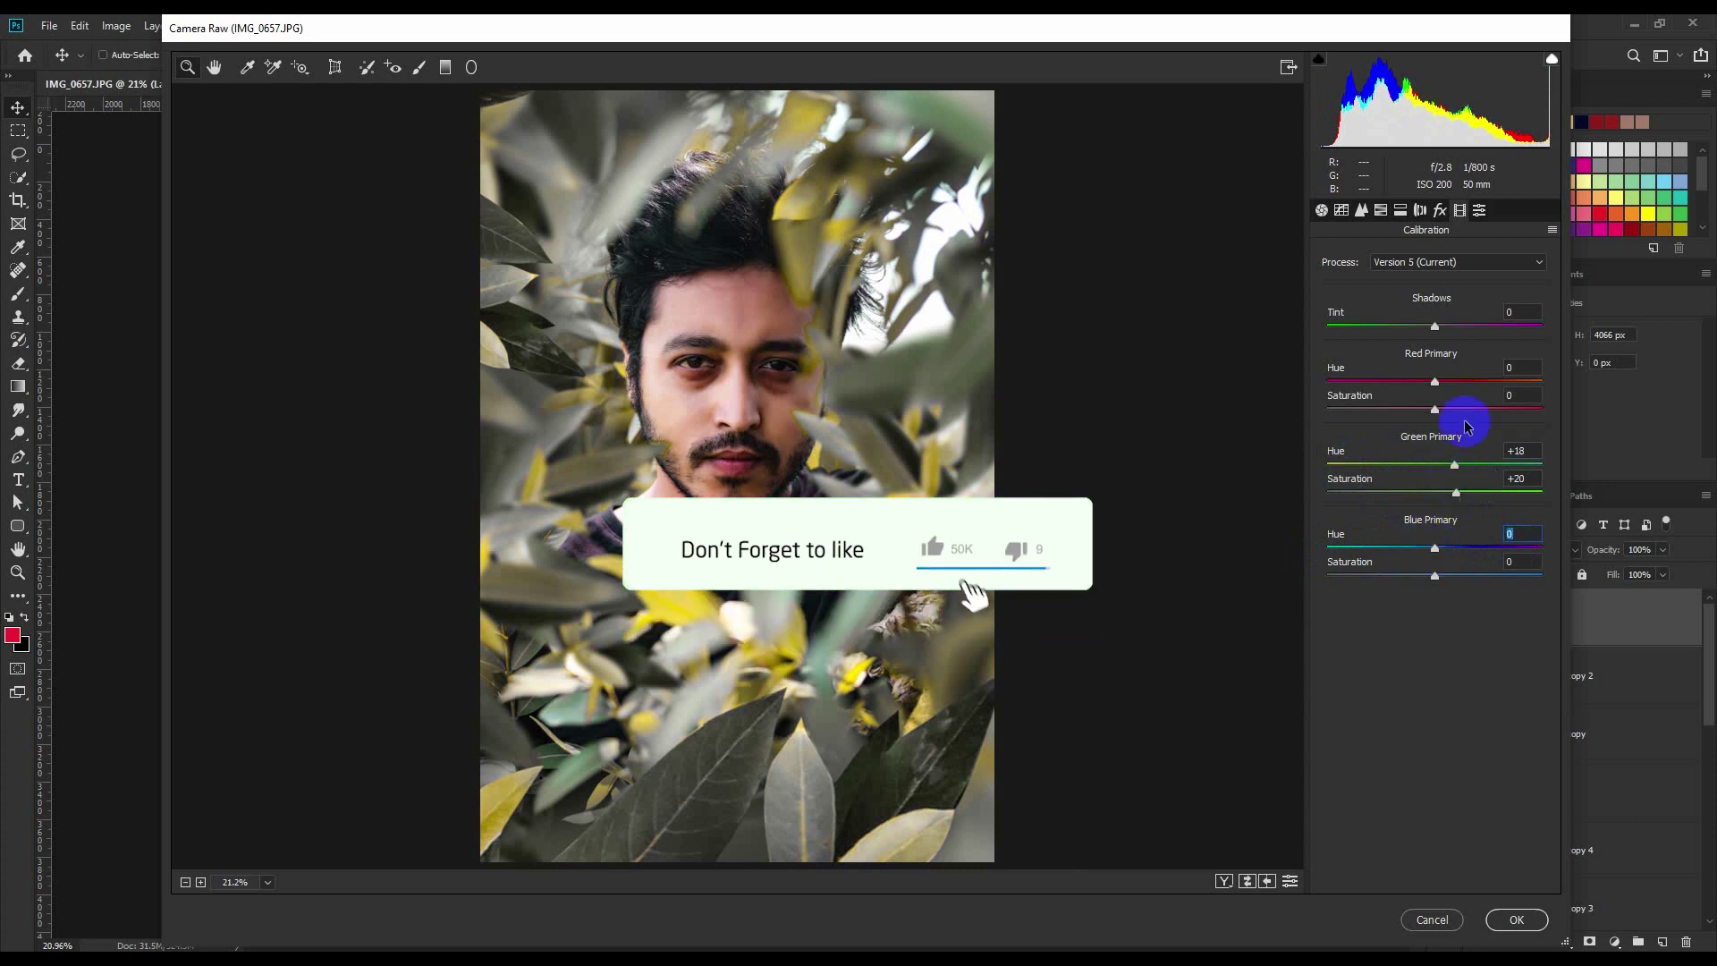
mouse_move(1435, 408)
mouse_down()
mouse_move(1363, 413)
mouse_move(1463, 380)
mouse_move(1415, 384)
mouse_move(1445, 413)
mouse_move(1423, 385)
mouse_up()
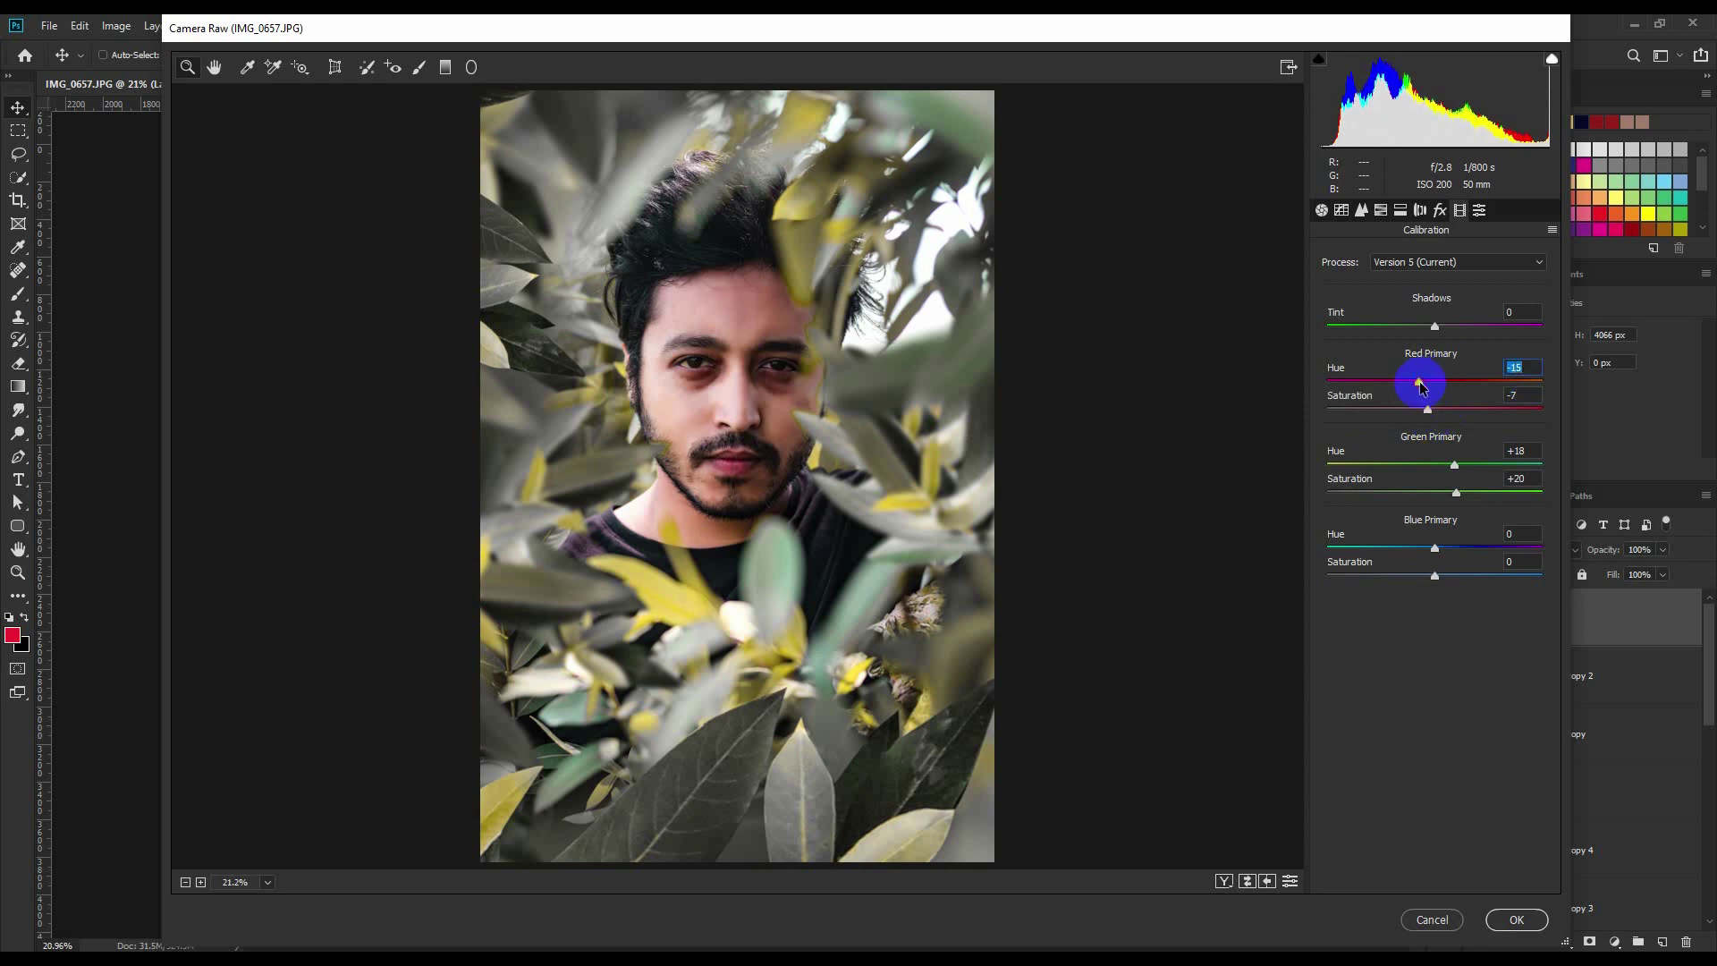
click(1517, 919)
- In Camera Raw, set Lens Corrections vignetting to -17 and slightly adjust distortion
click(271, 25)
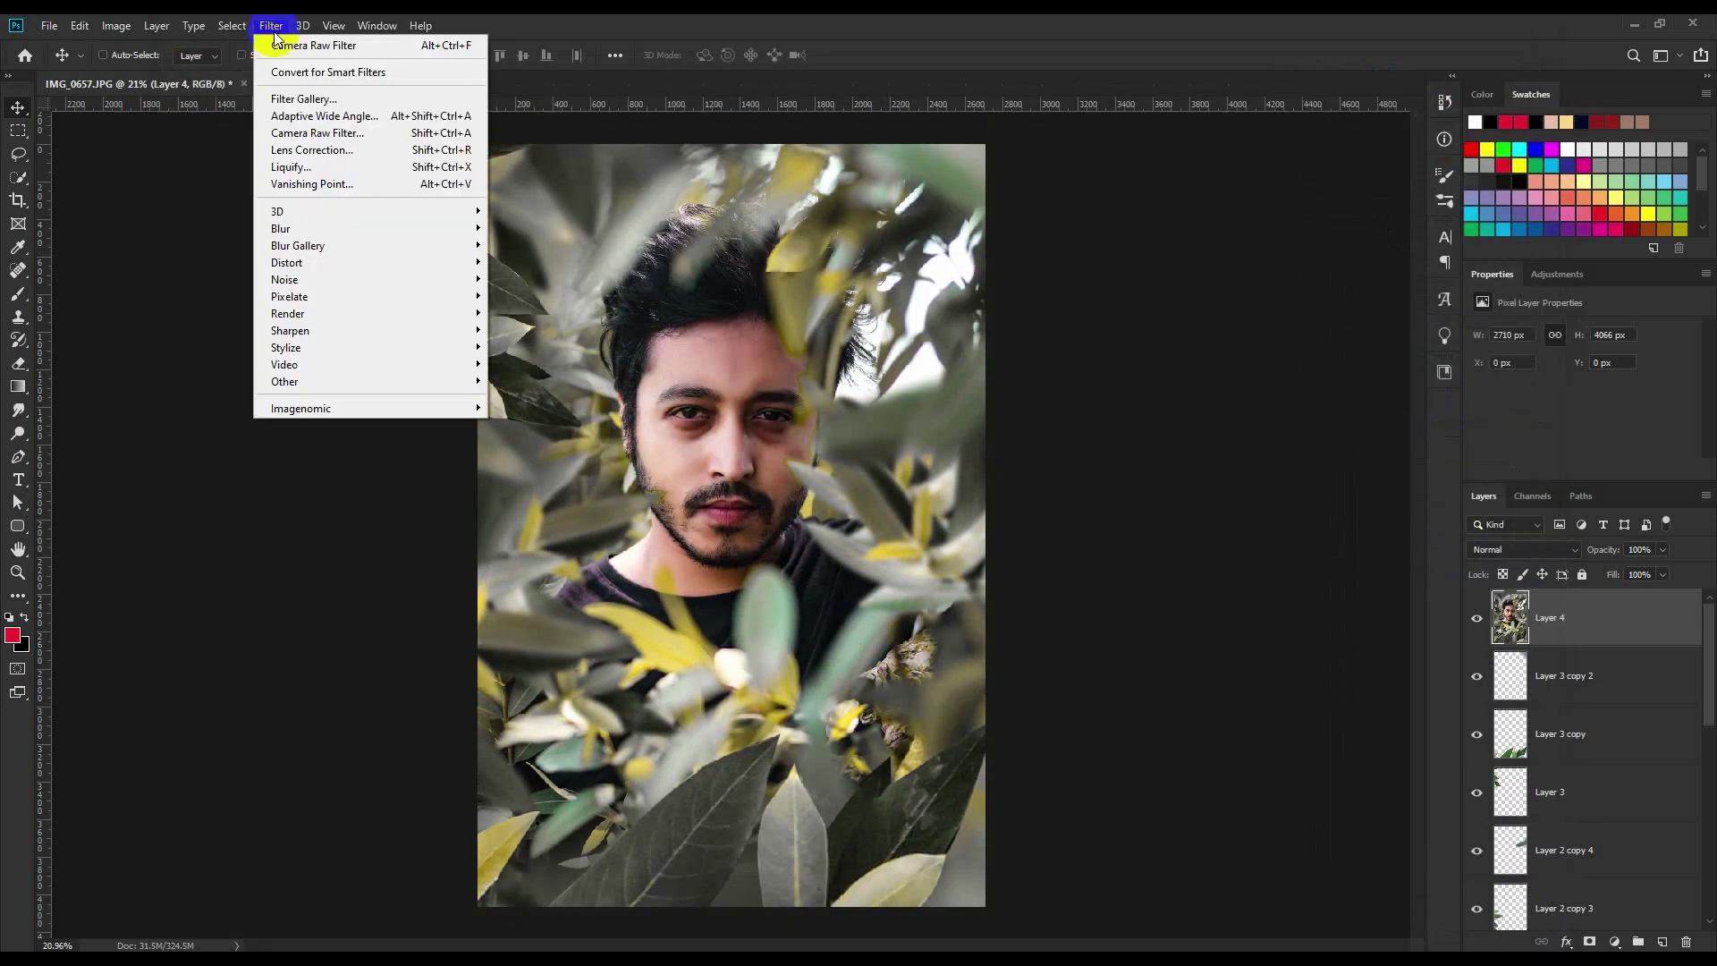
click(295, 127)
key(ctrl+shift+a)
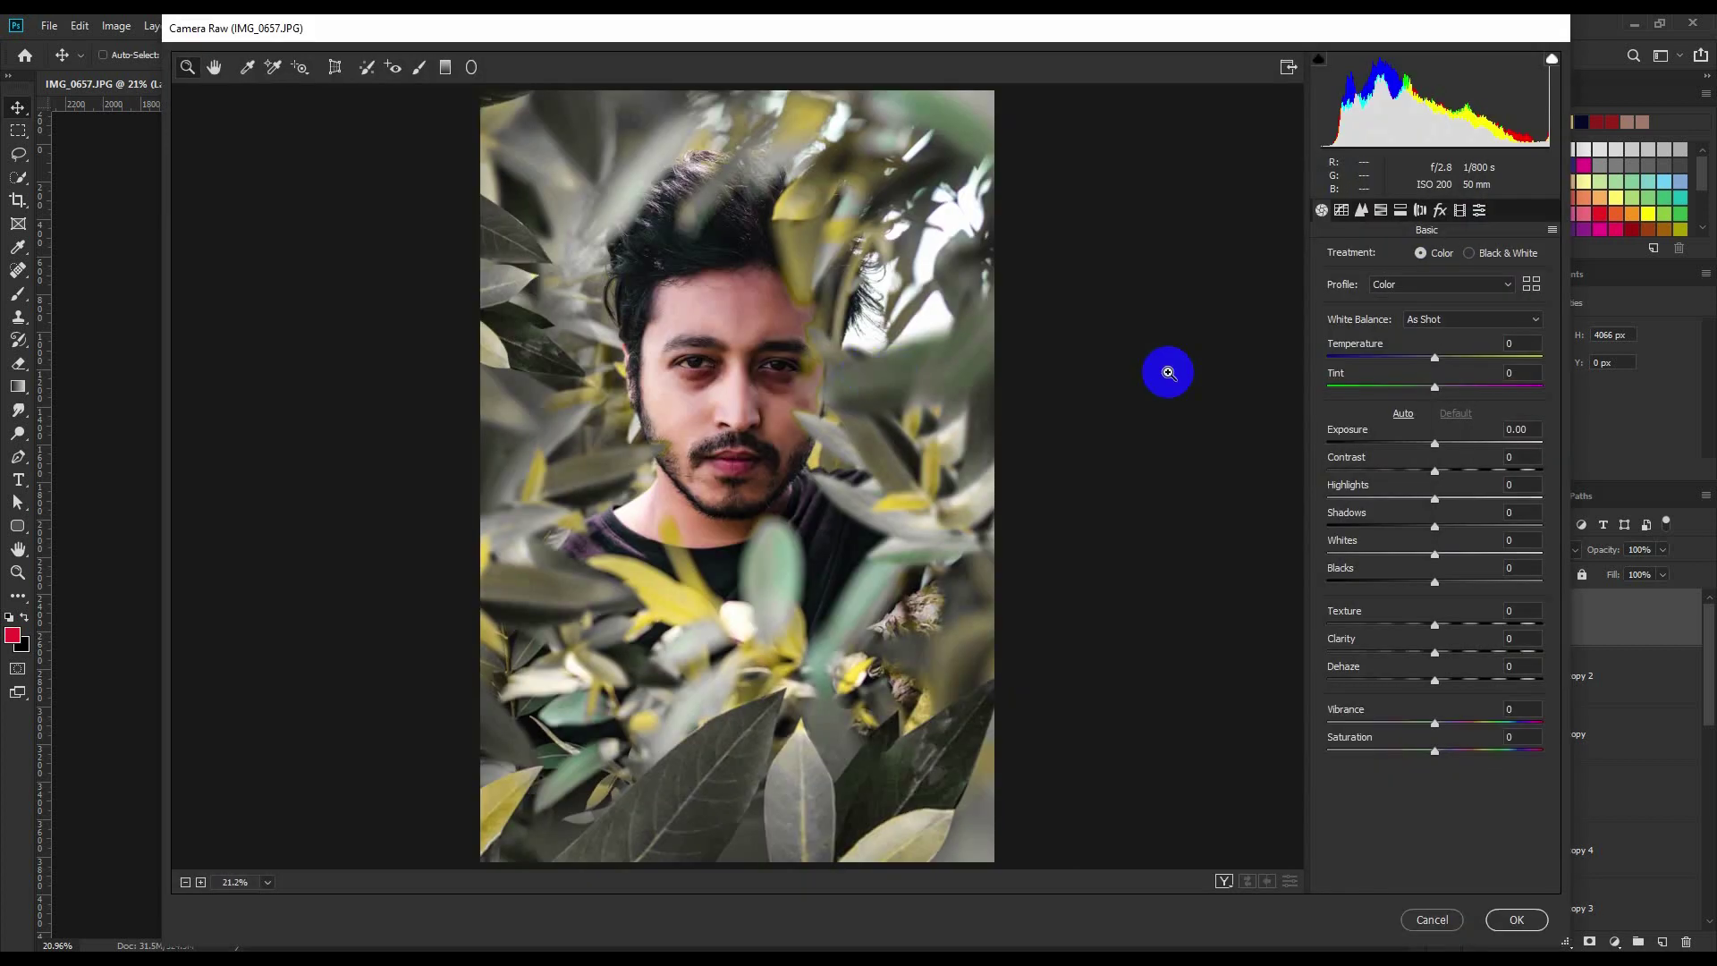
click(1440, 209)
mouse_move(1435, 440)
mouse_down()
mouse_move(1369, 448)
mouse_move(1393, 452)
mouse_up()
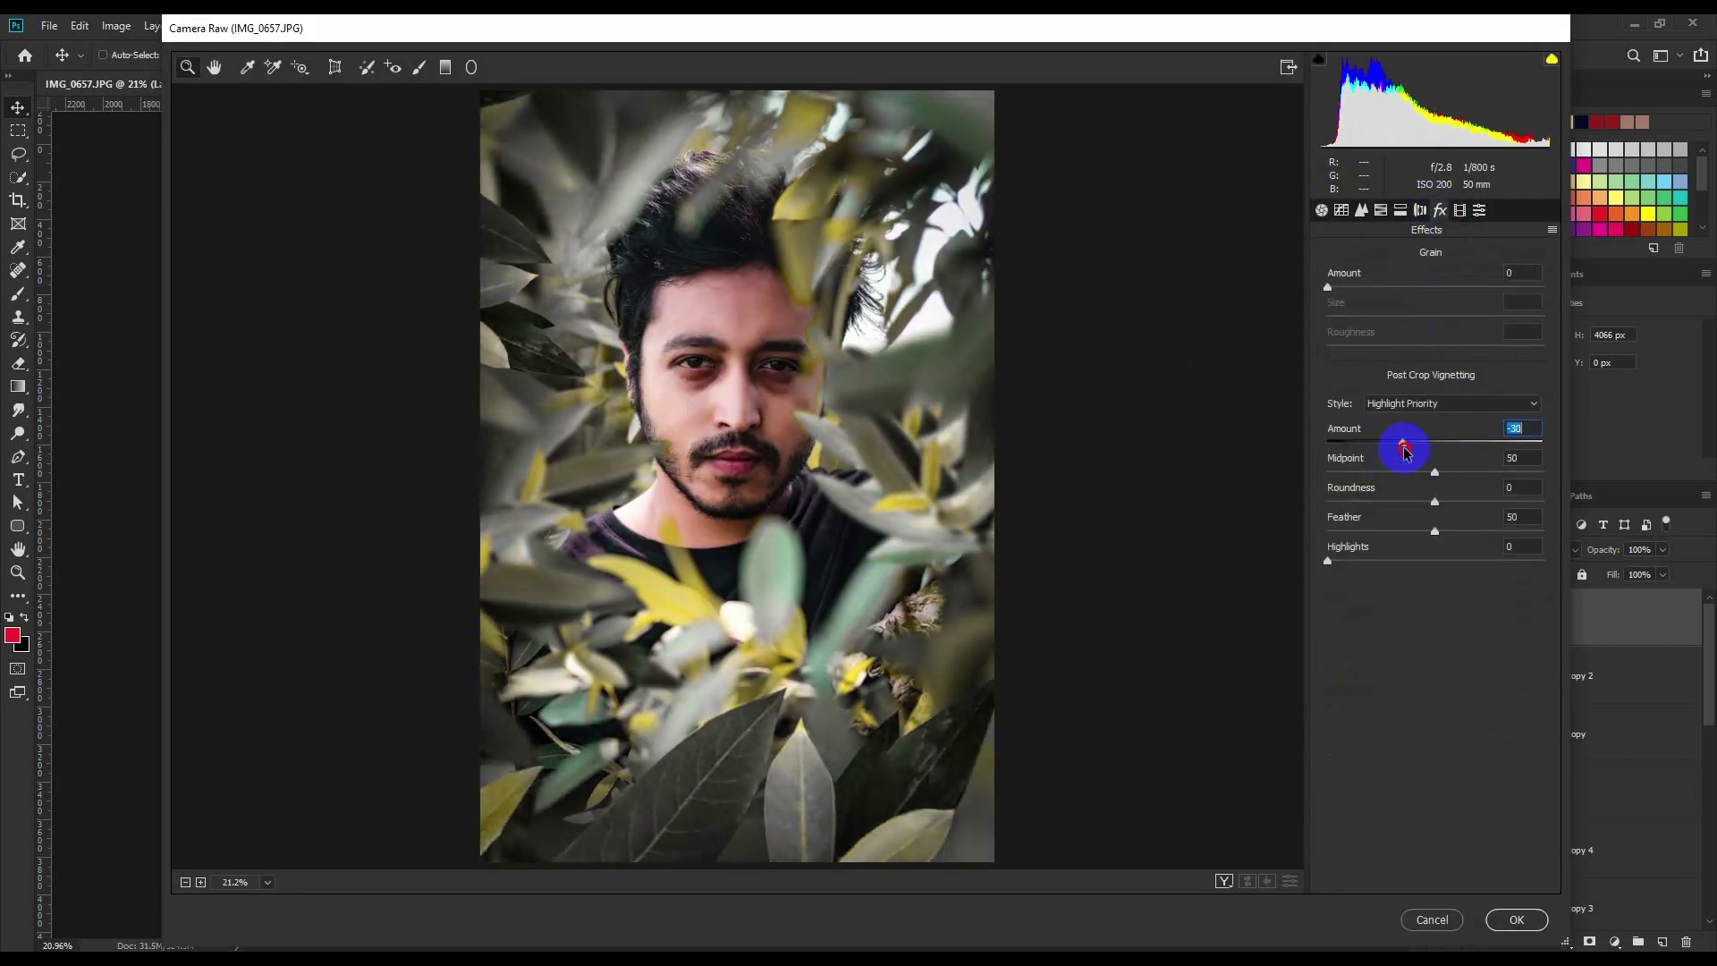
click(1381, 209)
click(1395, 258)
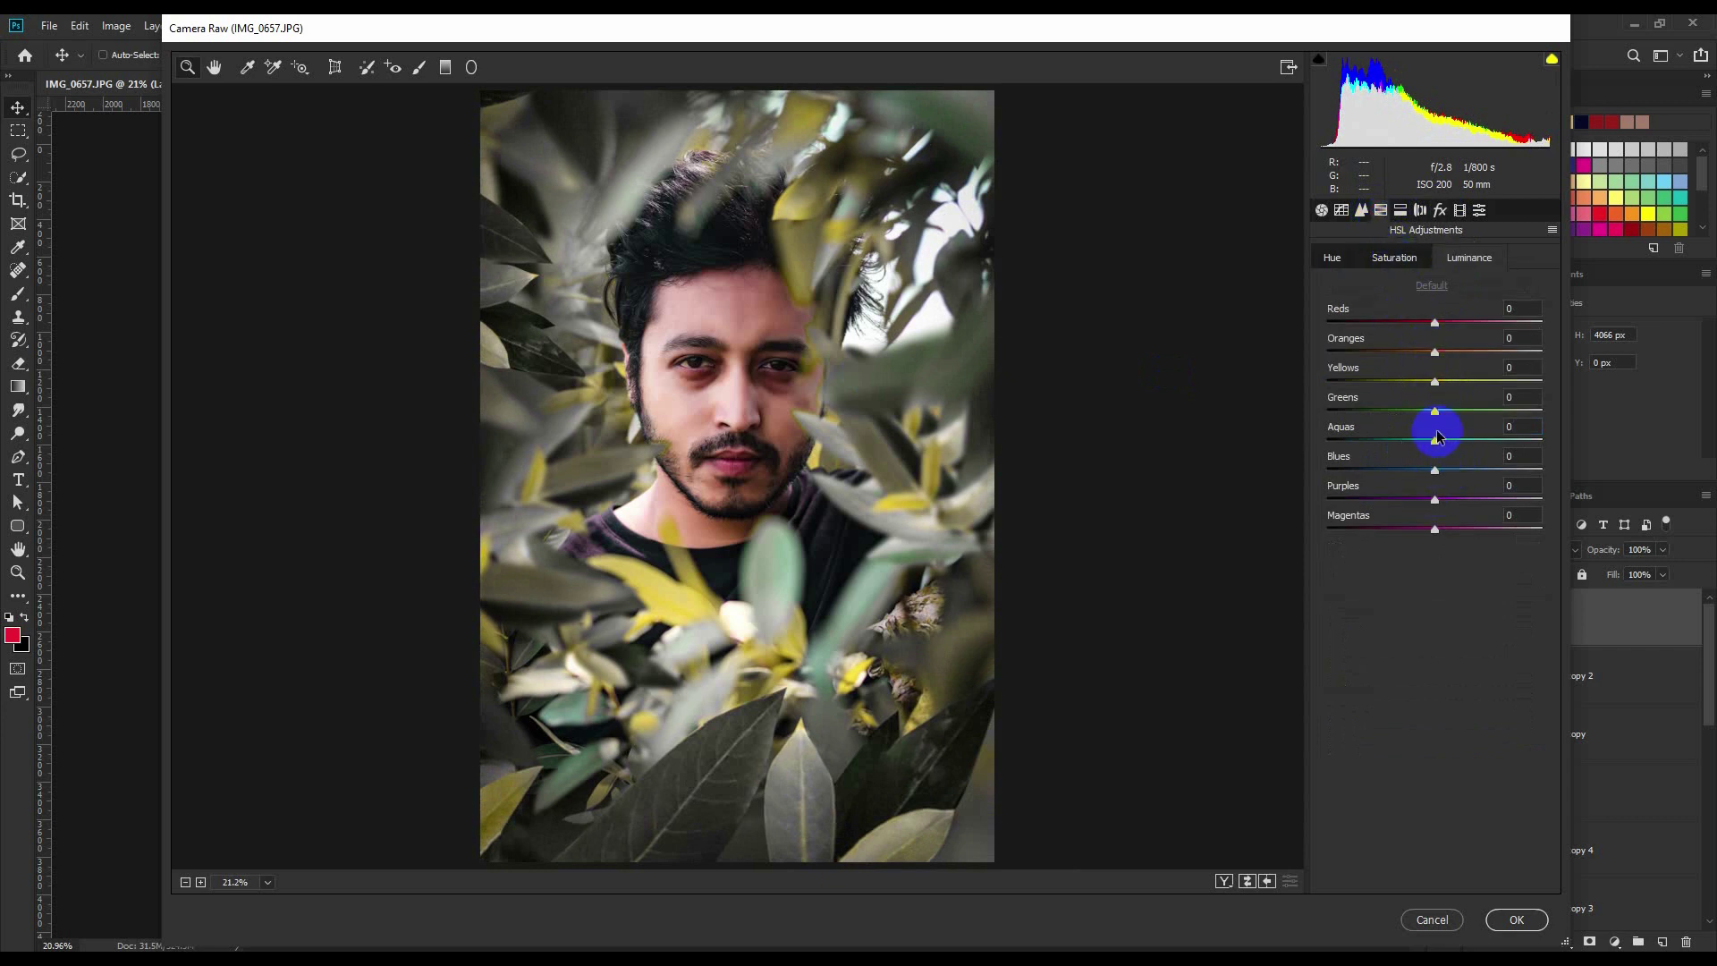
click(1421, 211)
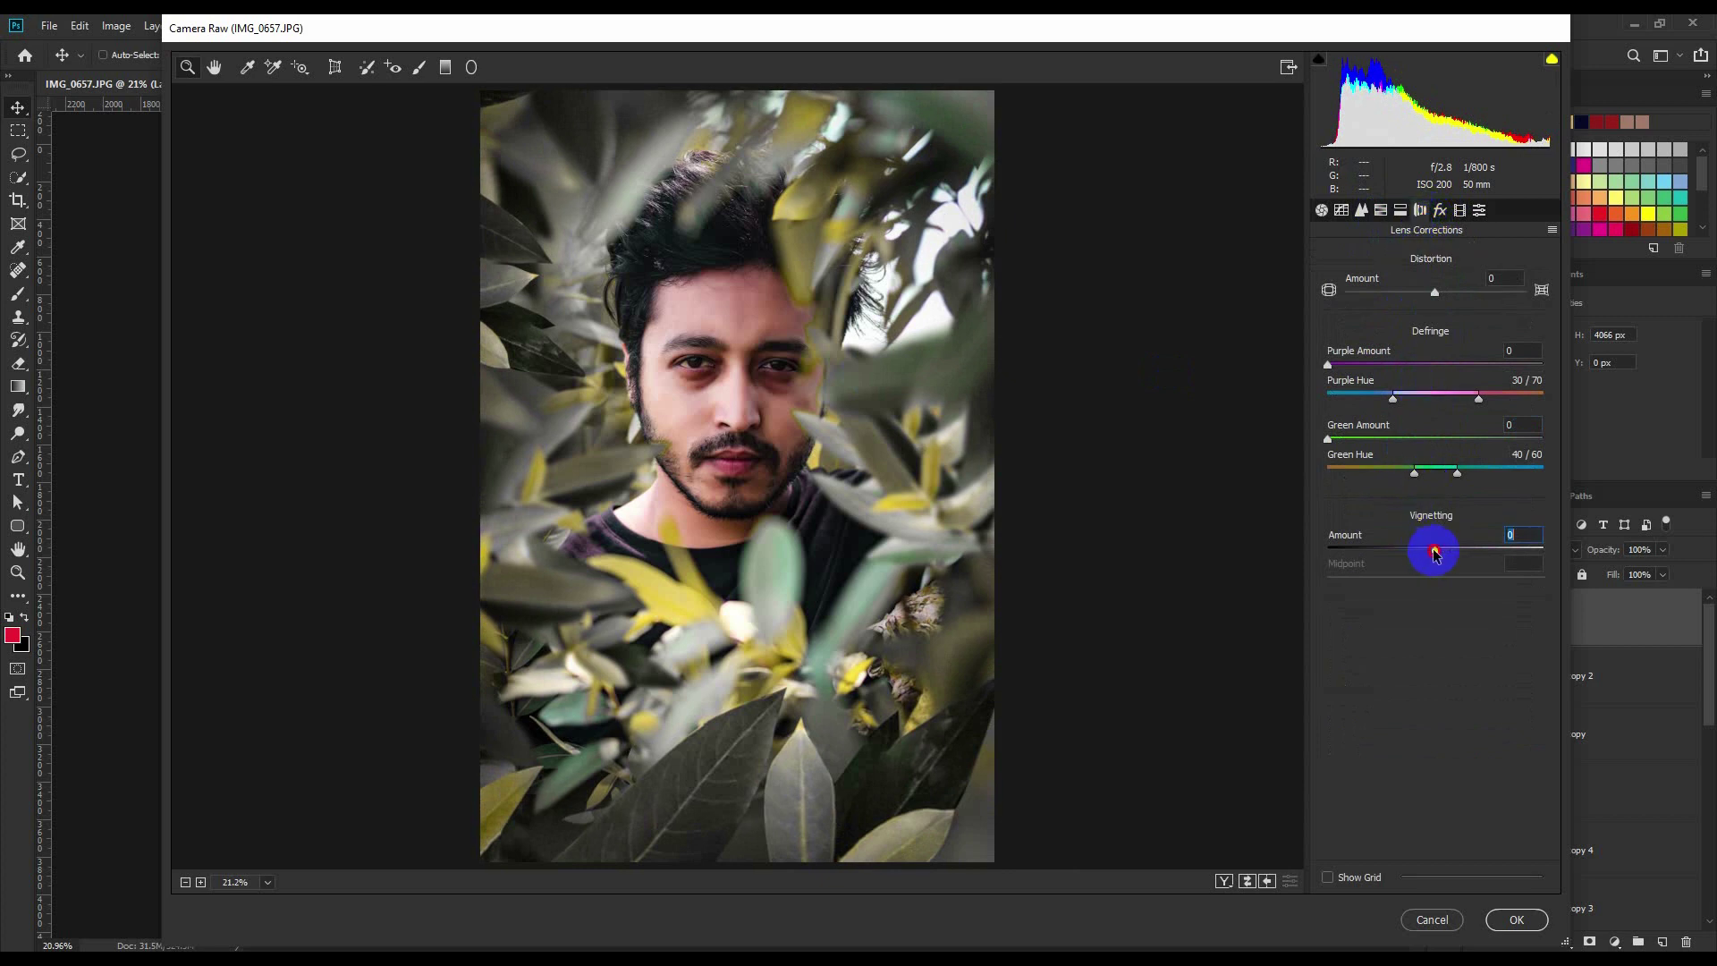
drag(1434, 552, 1418, 536)
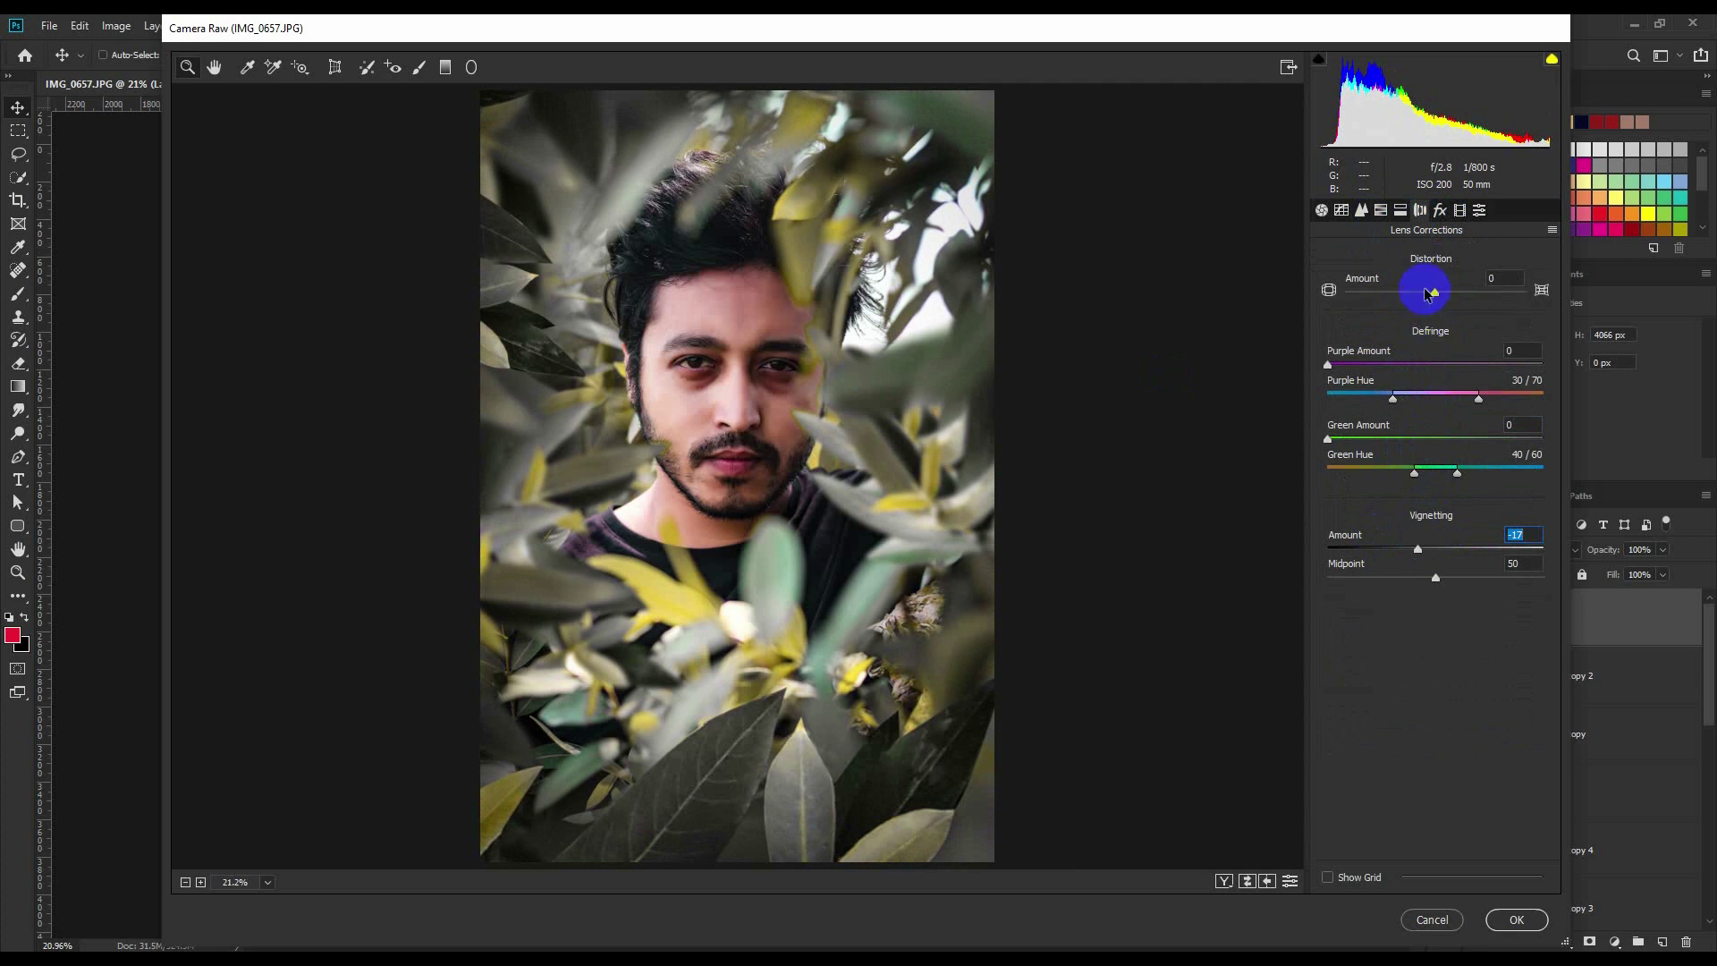
drag(1434, 295, 1434, 297)
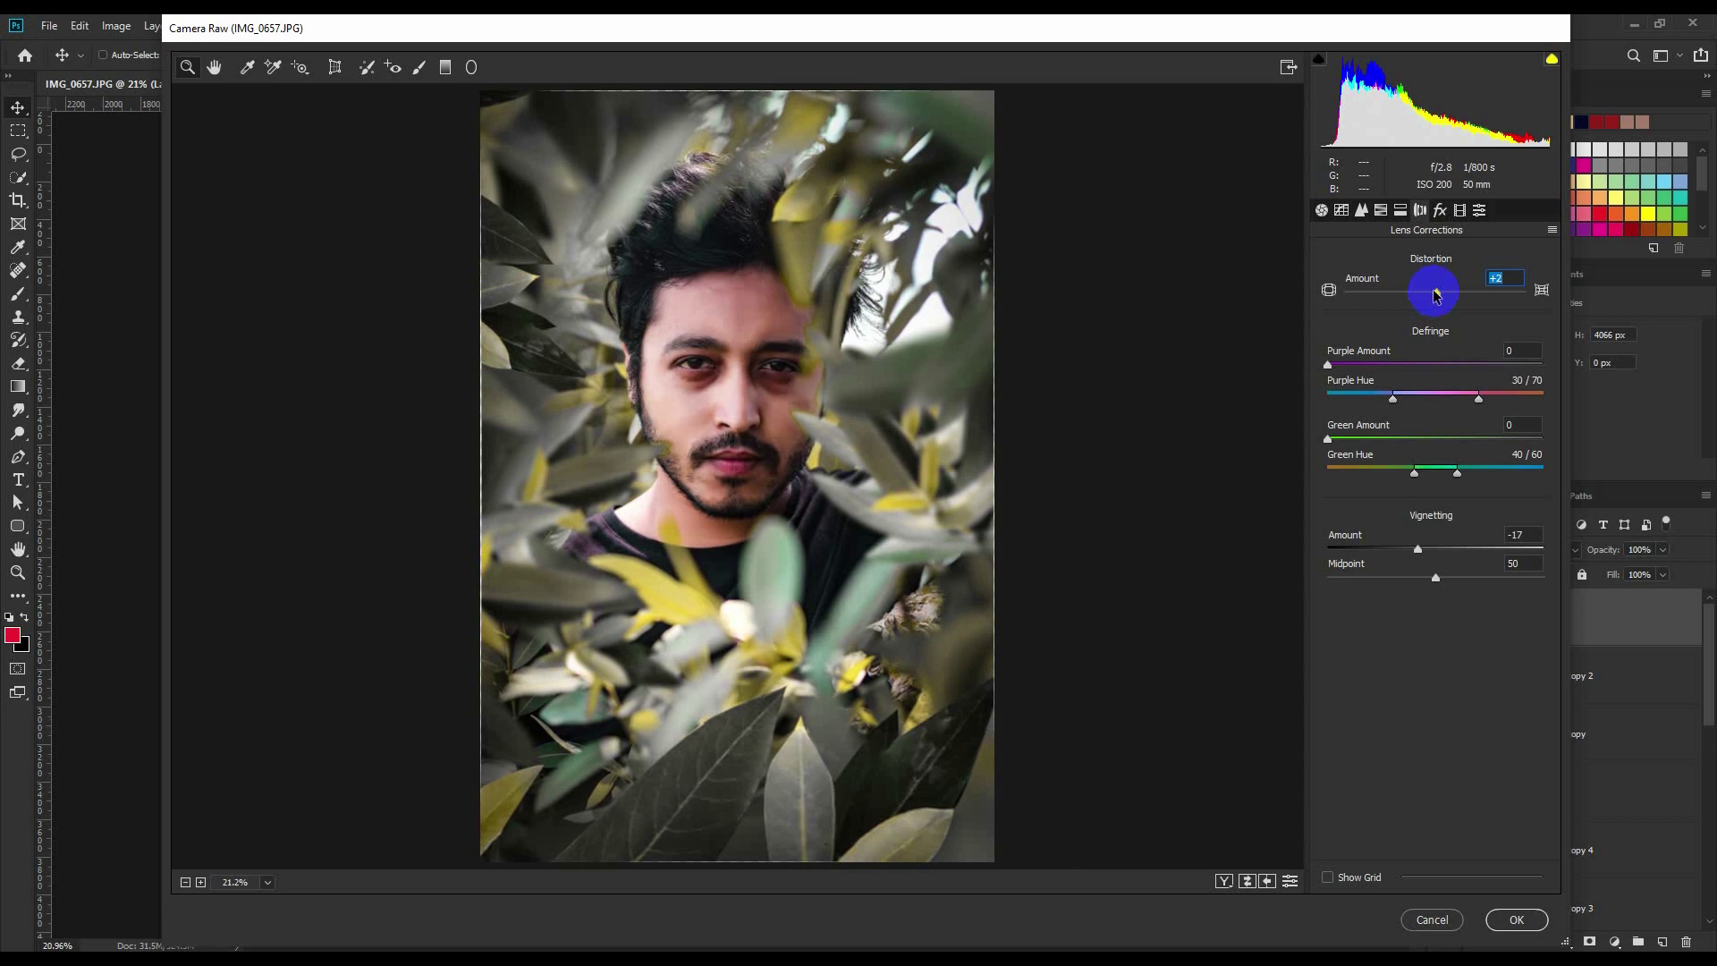
- Check sharpening, nudge contrast up and vibrance slightly in Basic, and apply
click(1362, 210)
click(1364, 274)
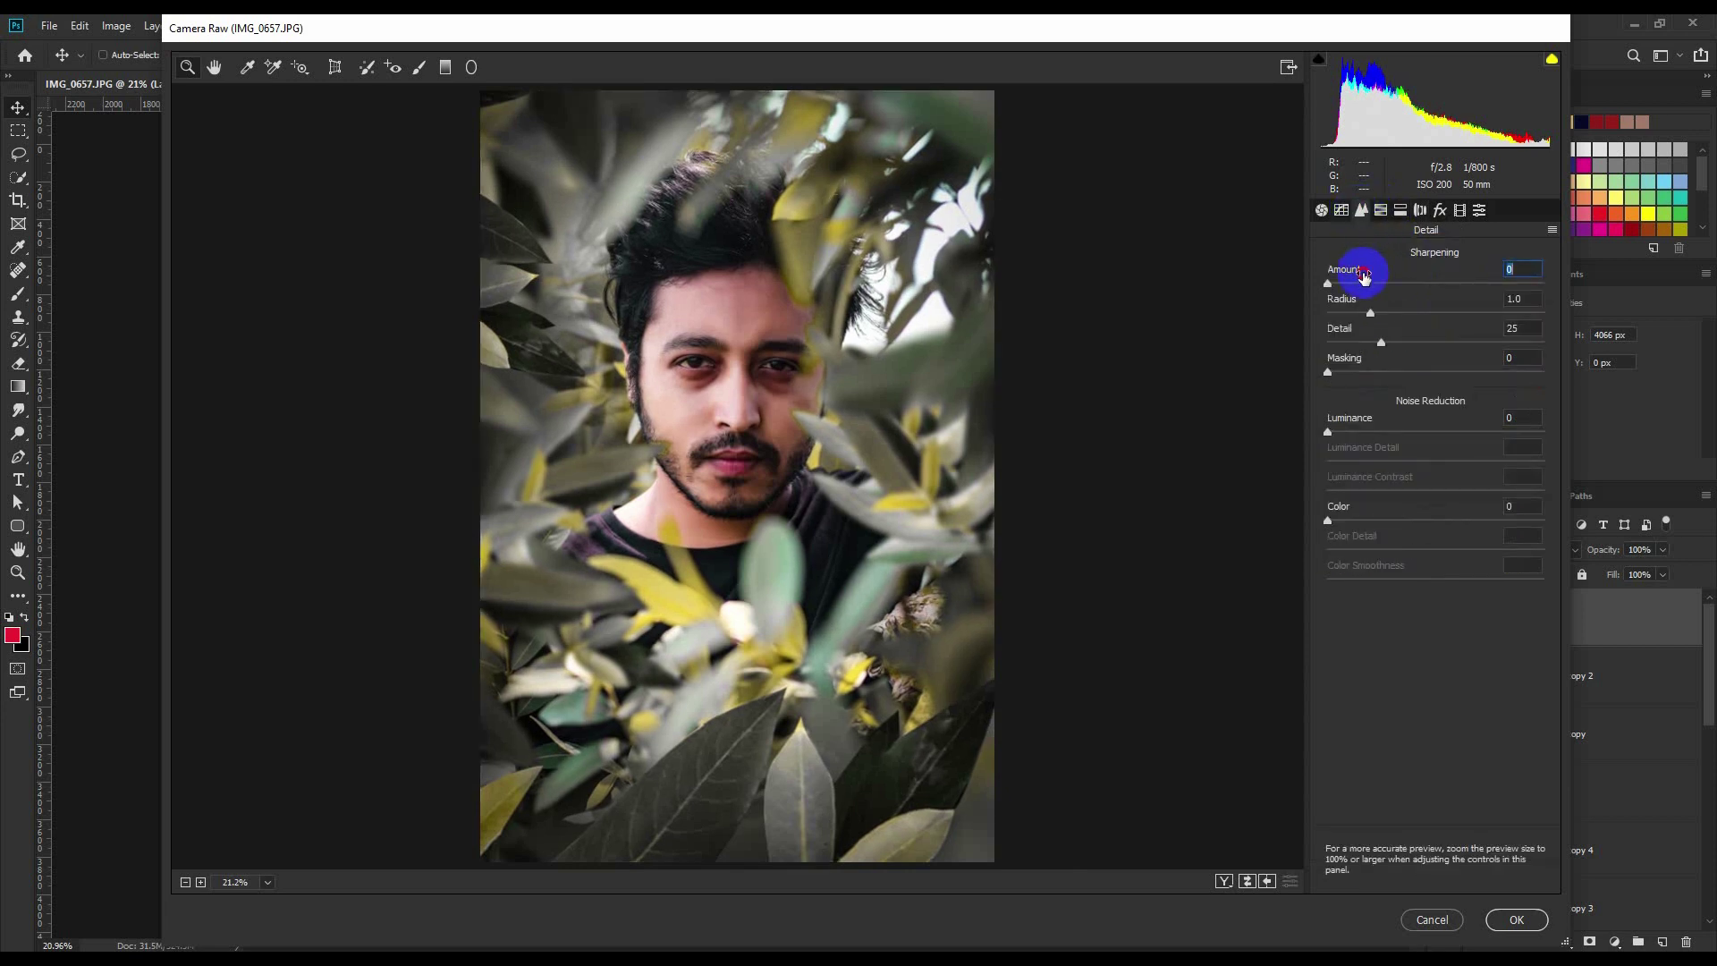
click(1322, 209)
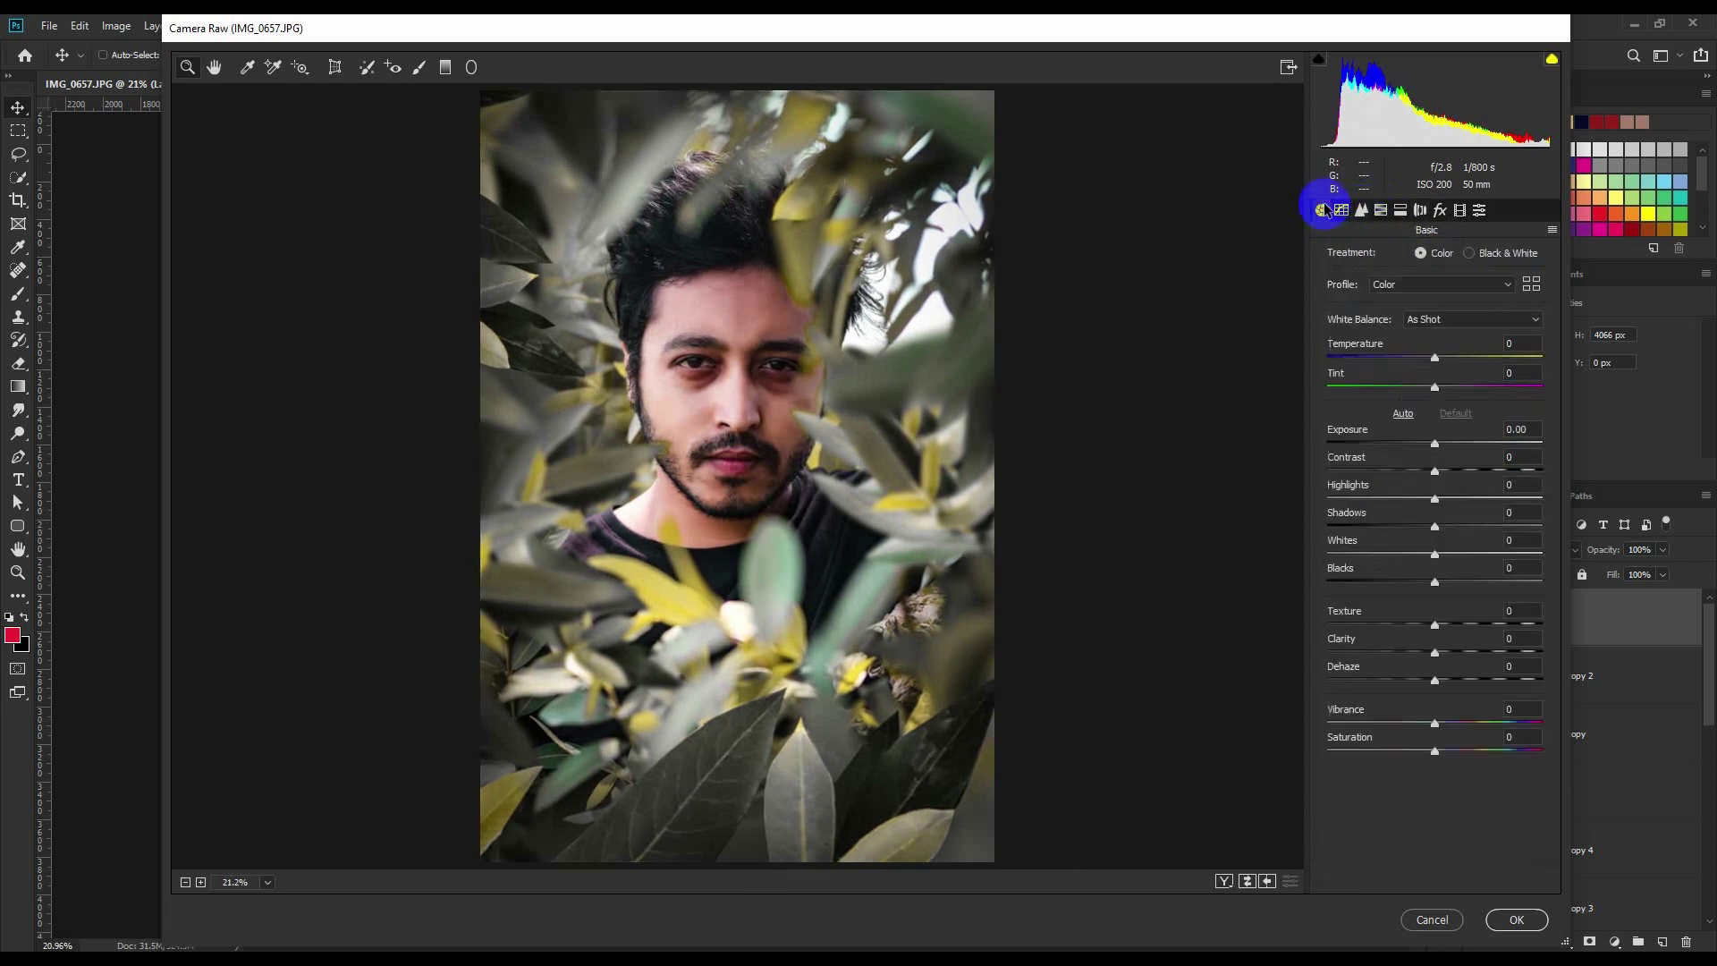
mouse_move(1435, 470)
mouse_down()
mouse_move(1456, 472)
mouse_move(1435, 471)
mouse_up()
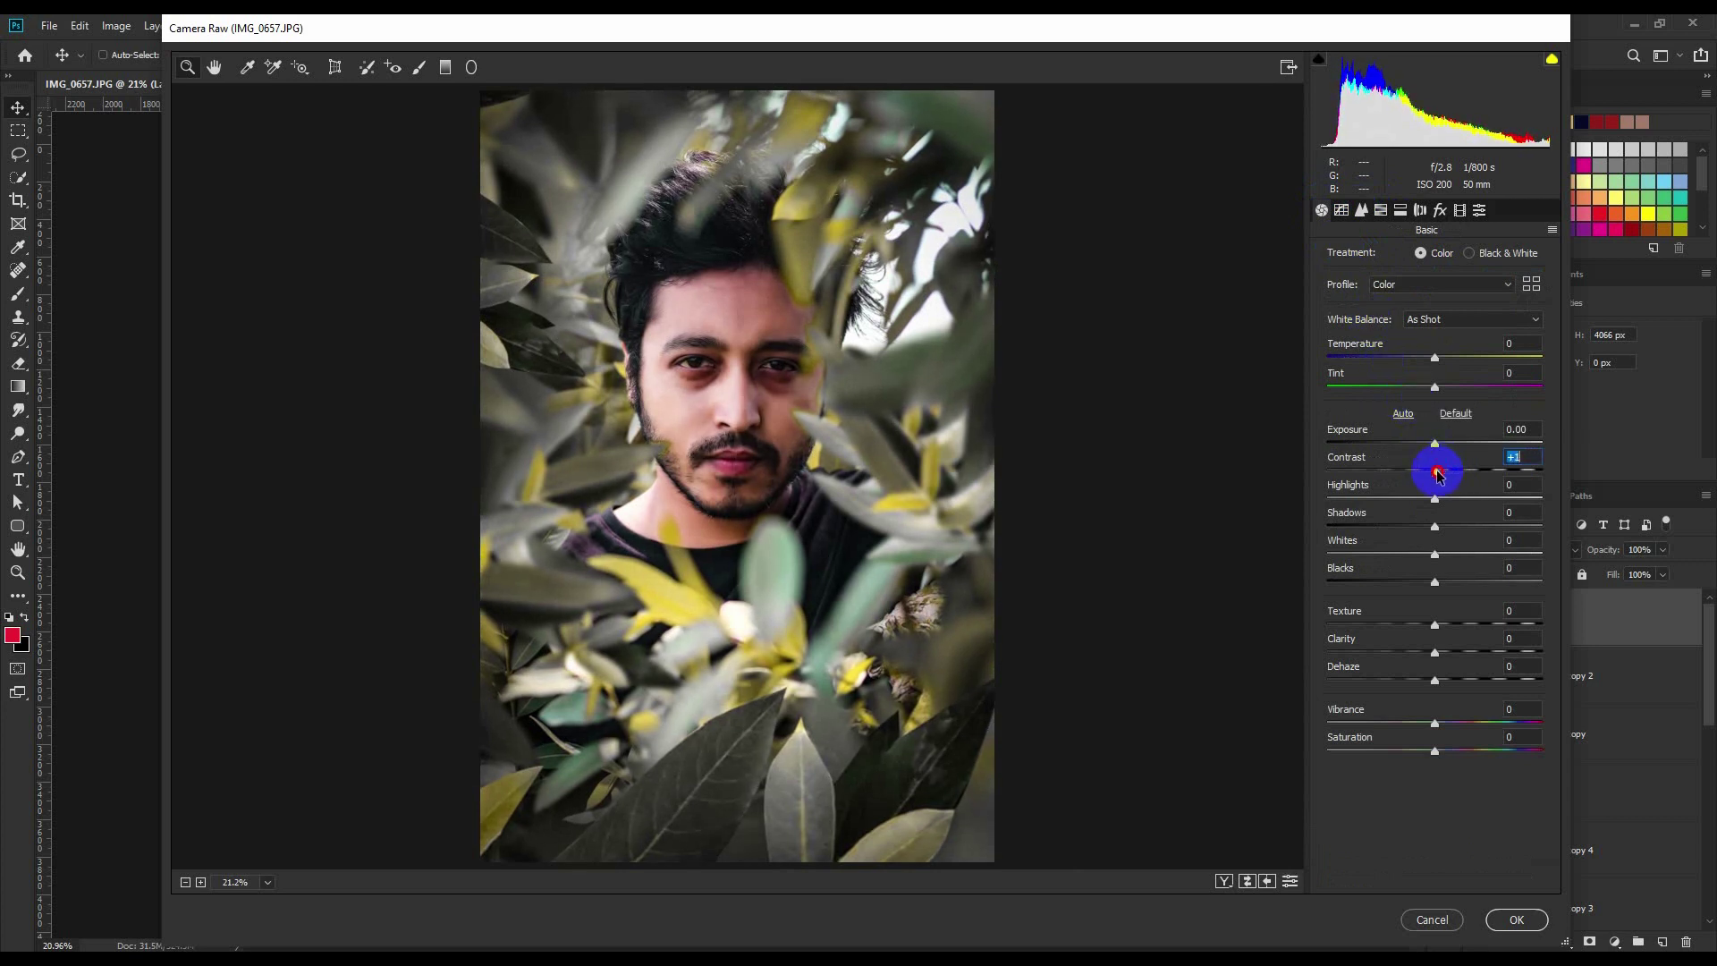
click(1686, 827)
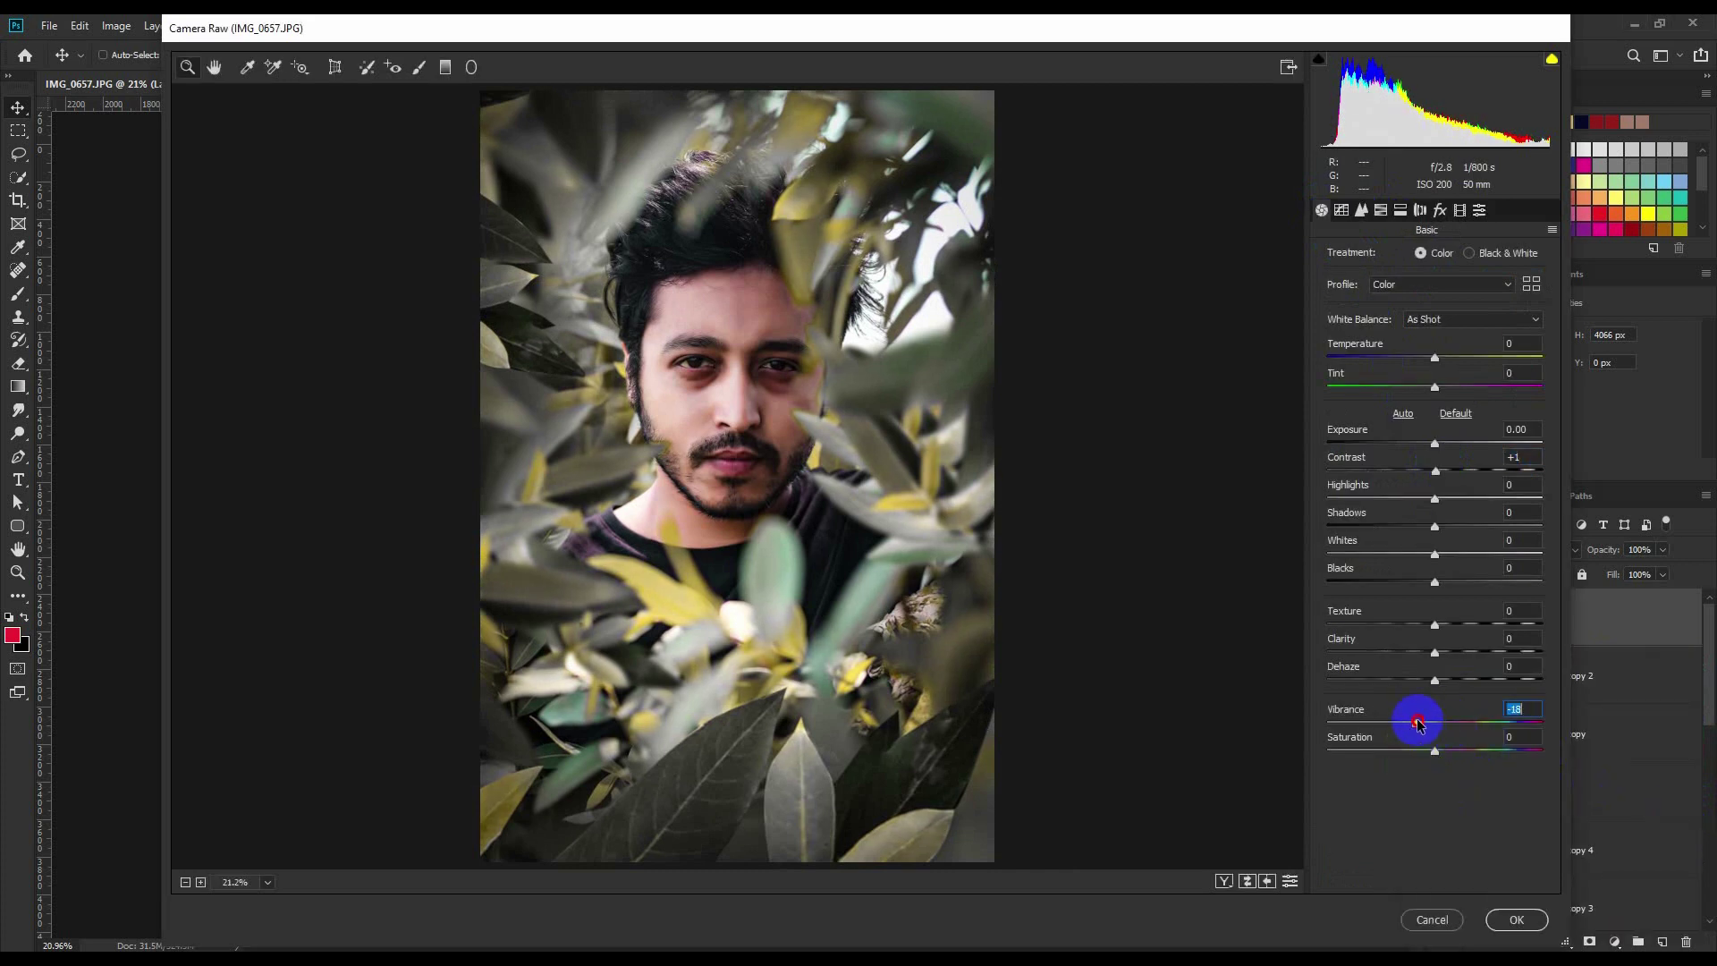
drag(1436, 725, 1436, 724)
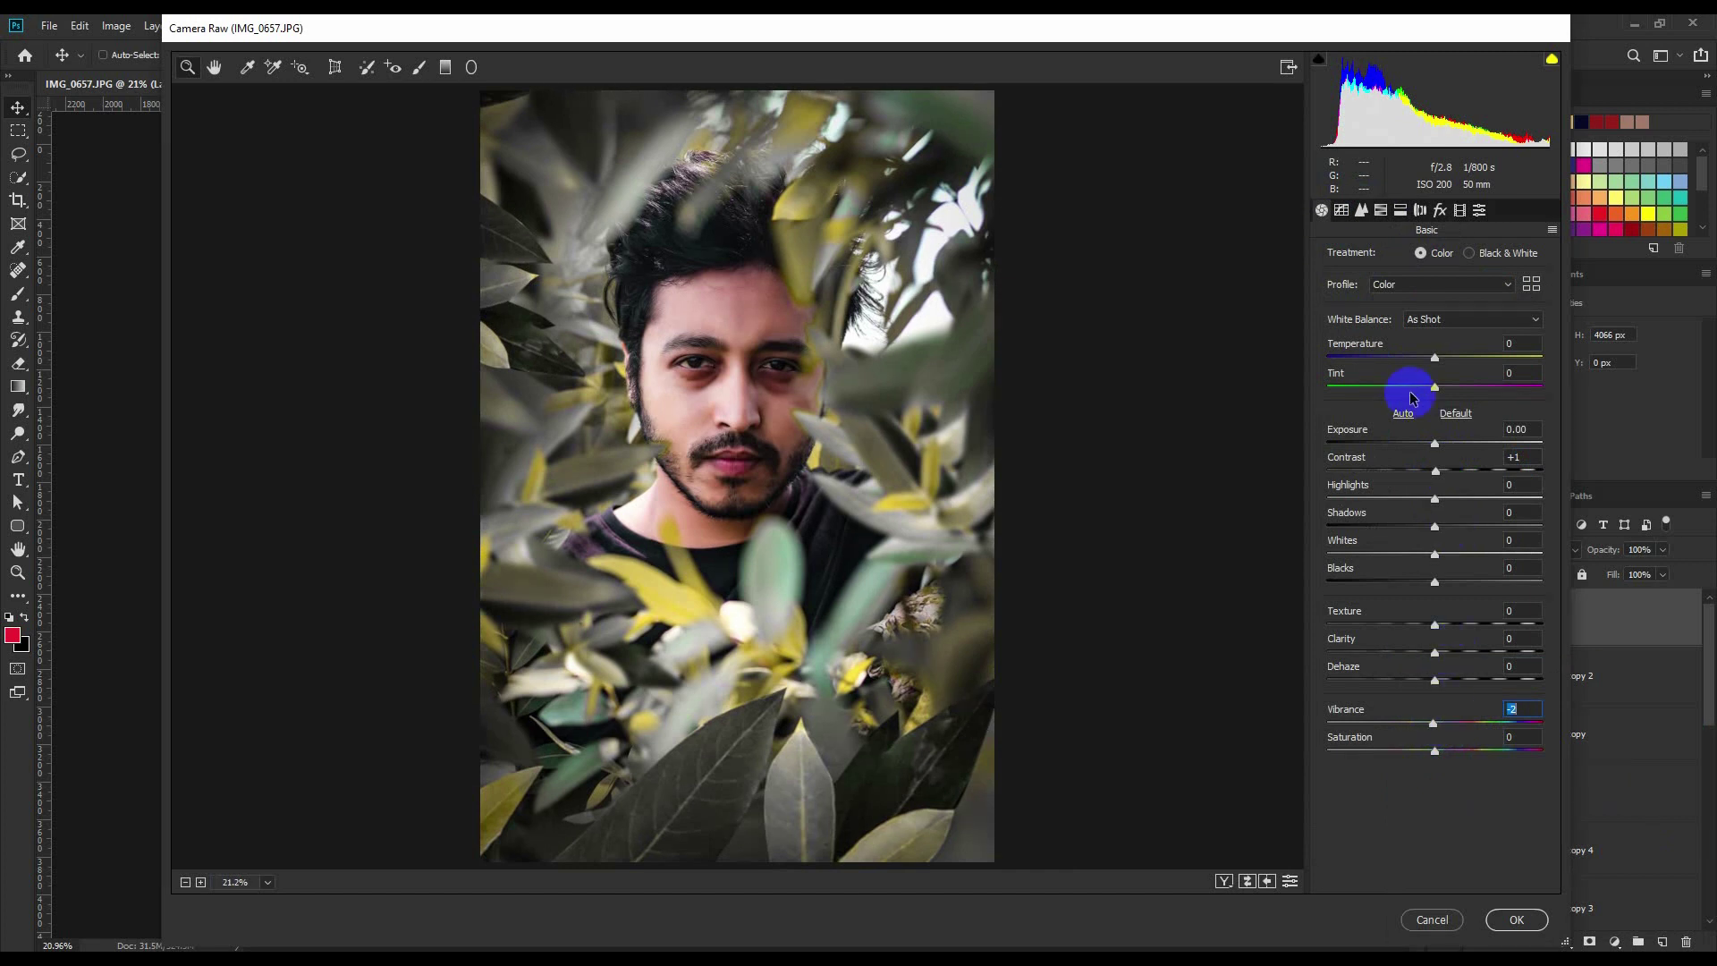
click(1518, 920)
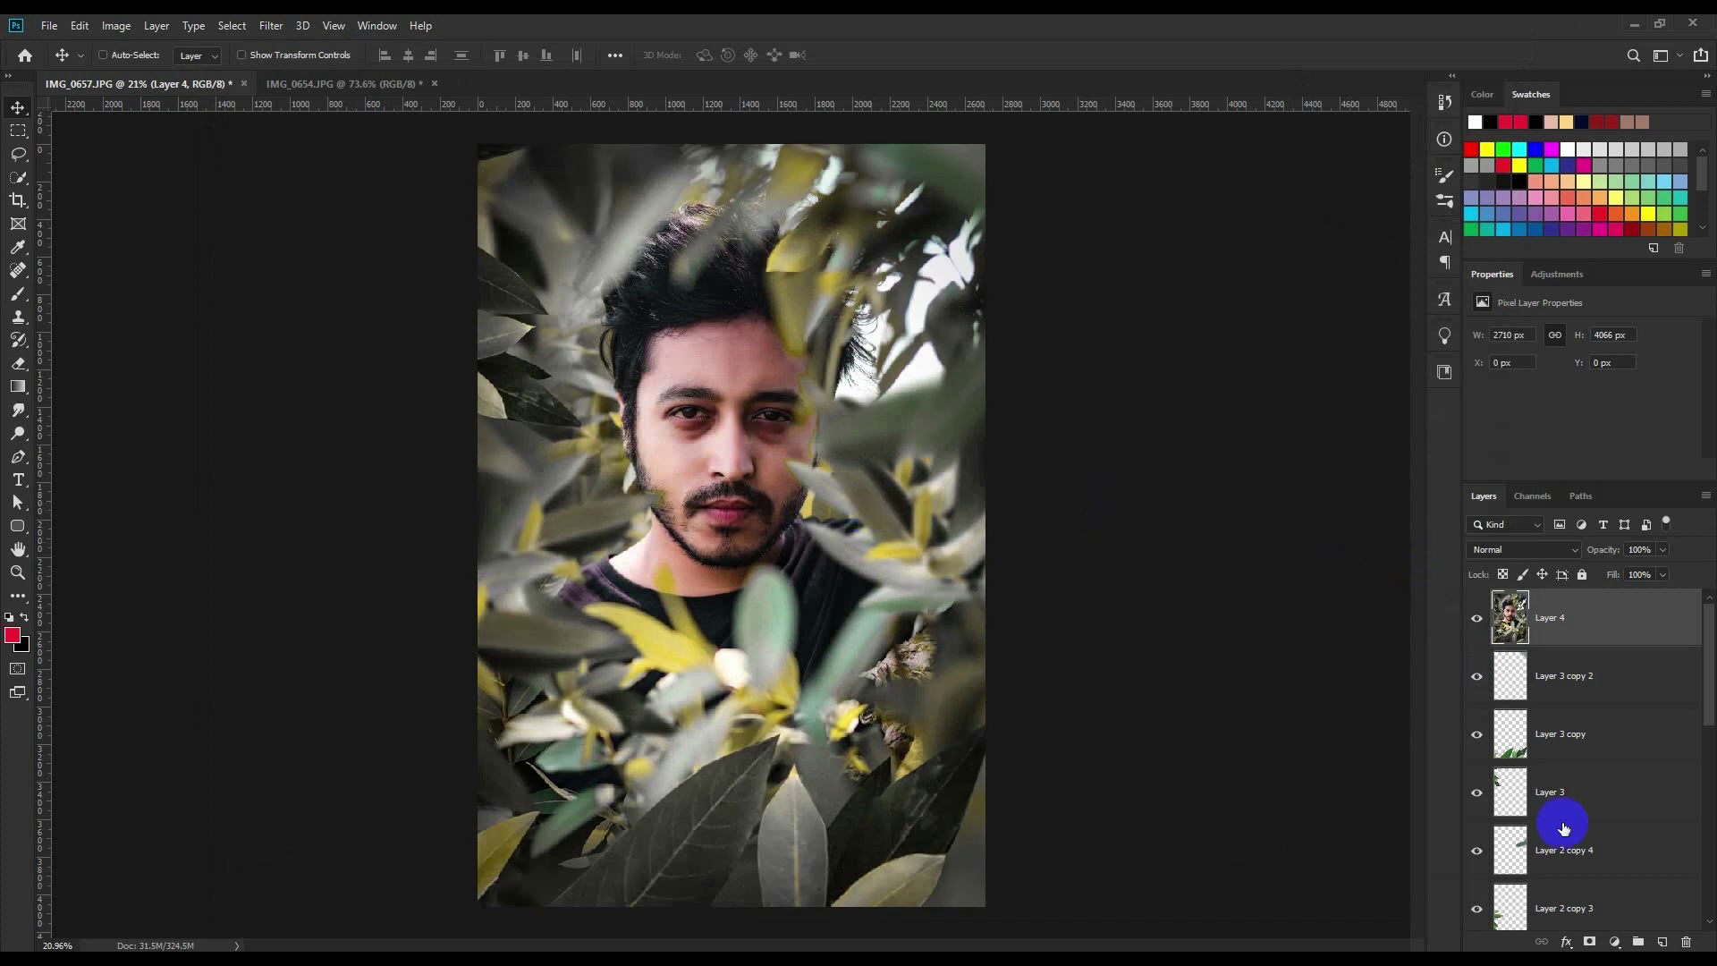
- Add a Color Lookup adjustment layer and pick a 3DLUT file
click(1615, 942)
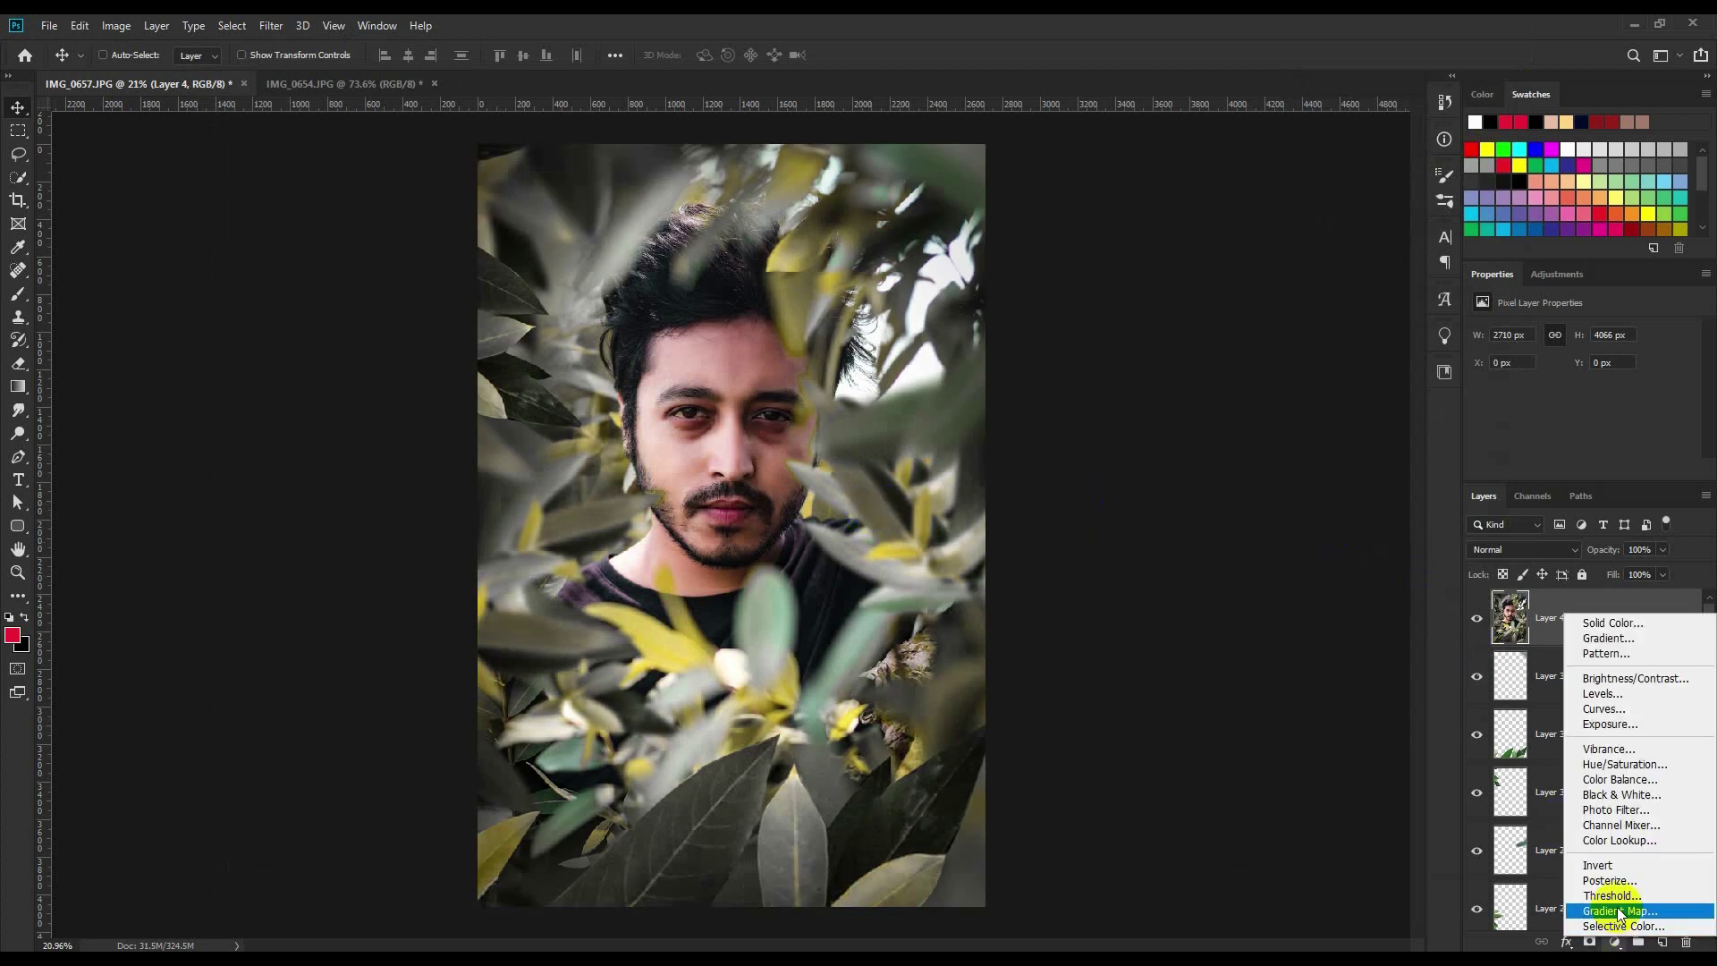
click(1620, 841)
click(1525, 549)
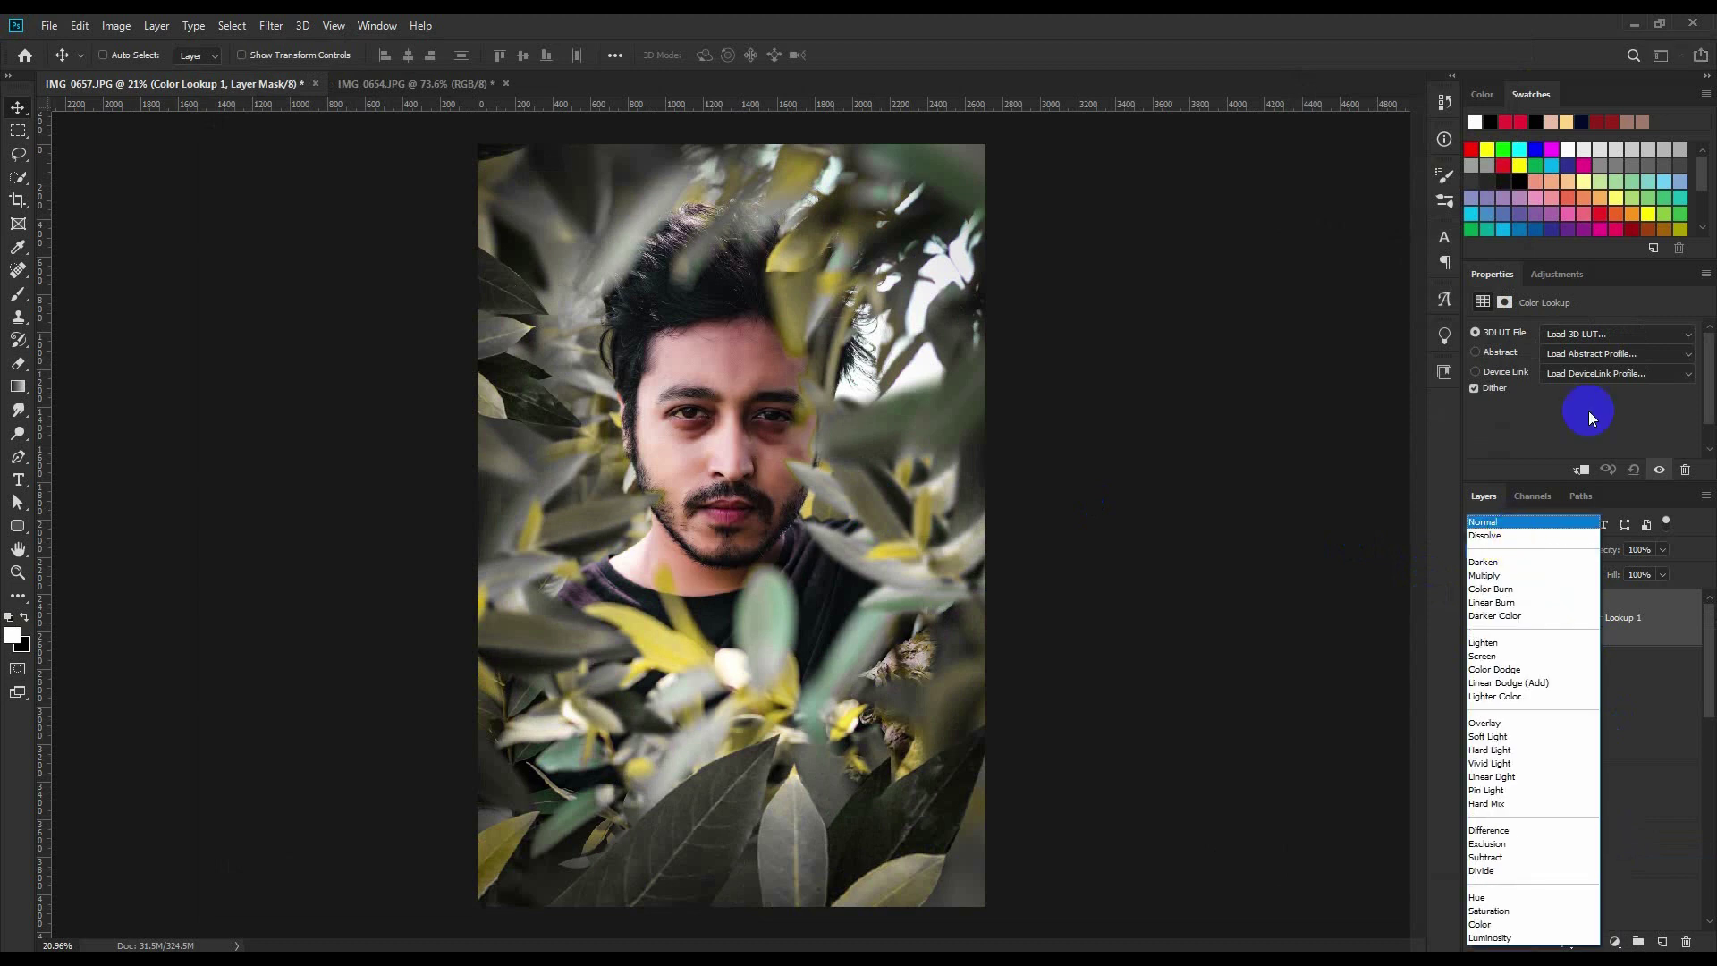
click(1582, 335)
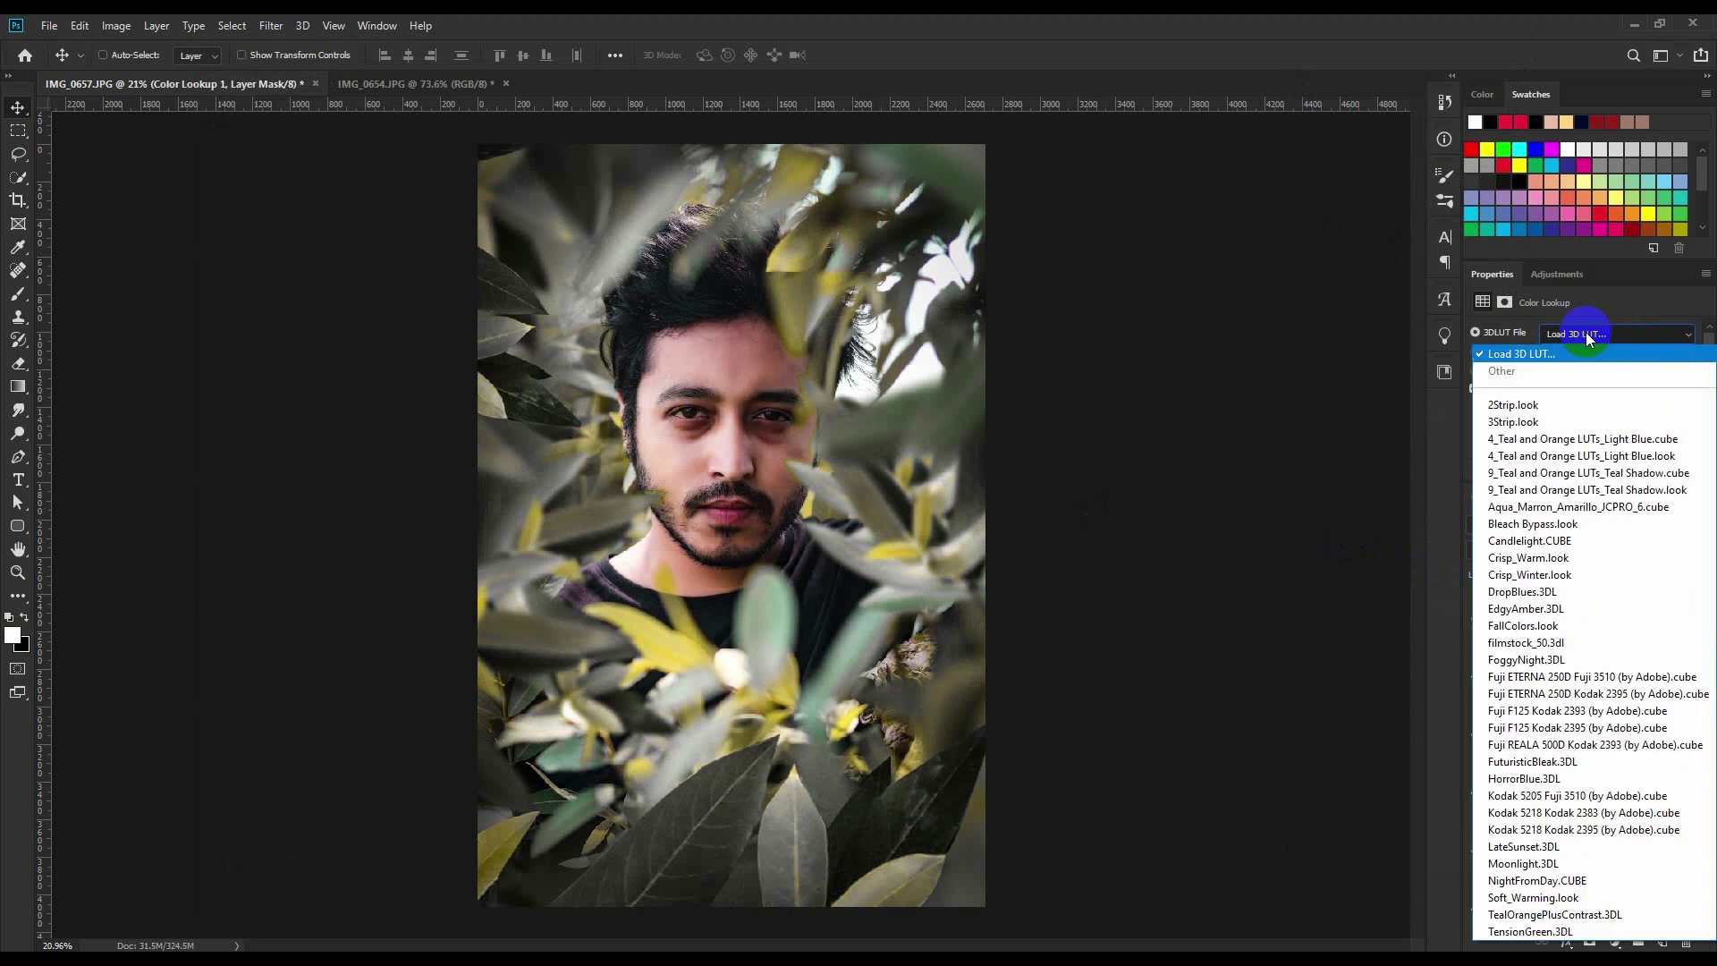
click(1535, 406)
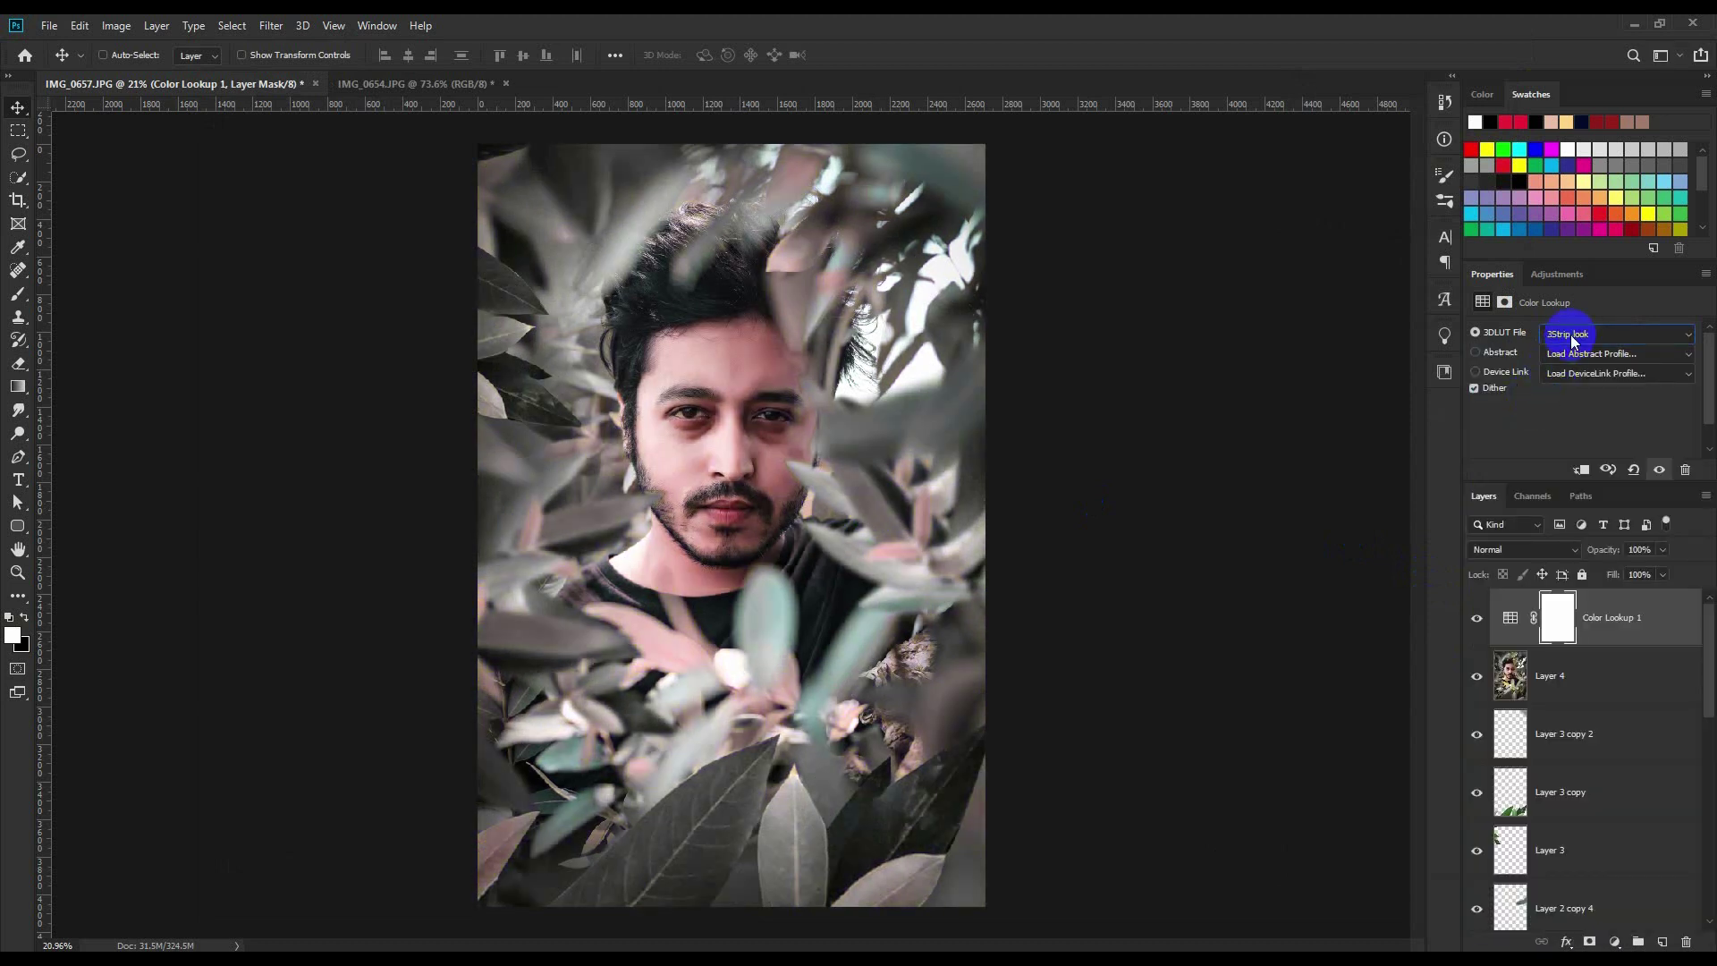
- Preview nine successive LUT grades on the portrait
key(Down)
key(Down)
key(Down)
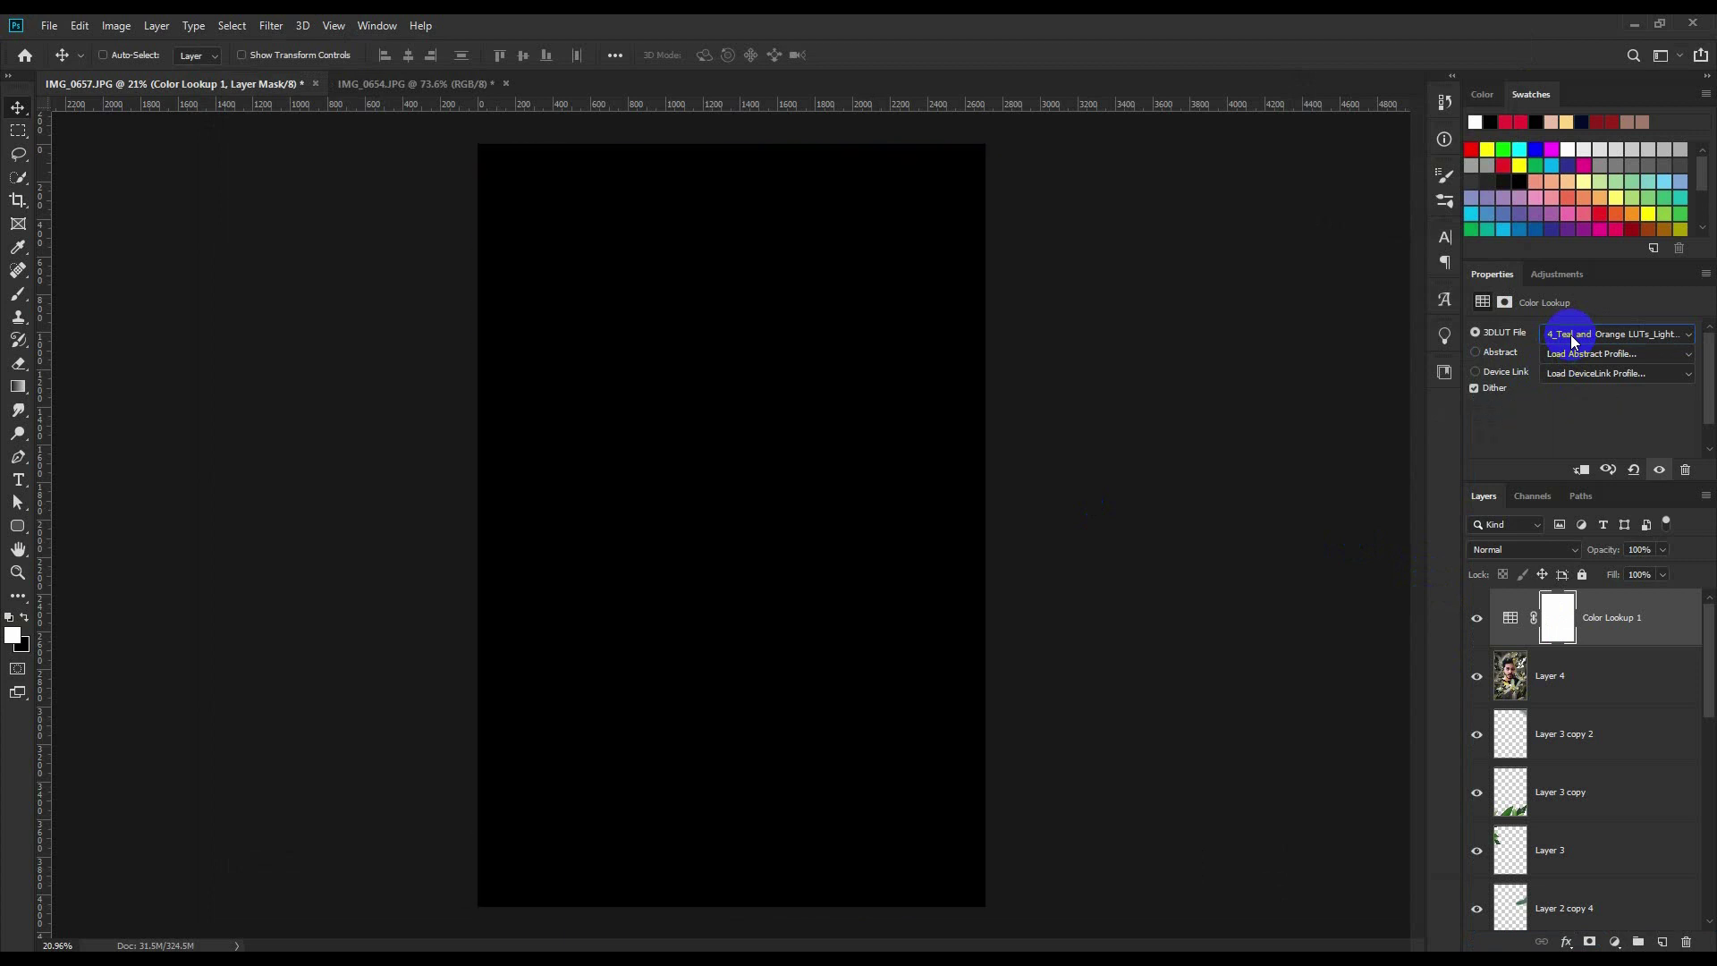
key(Down)
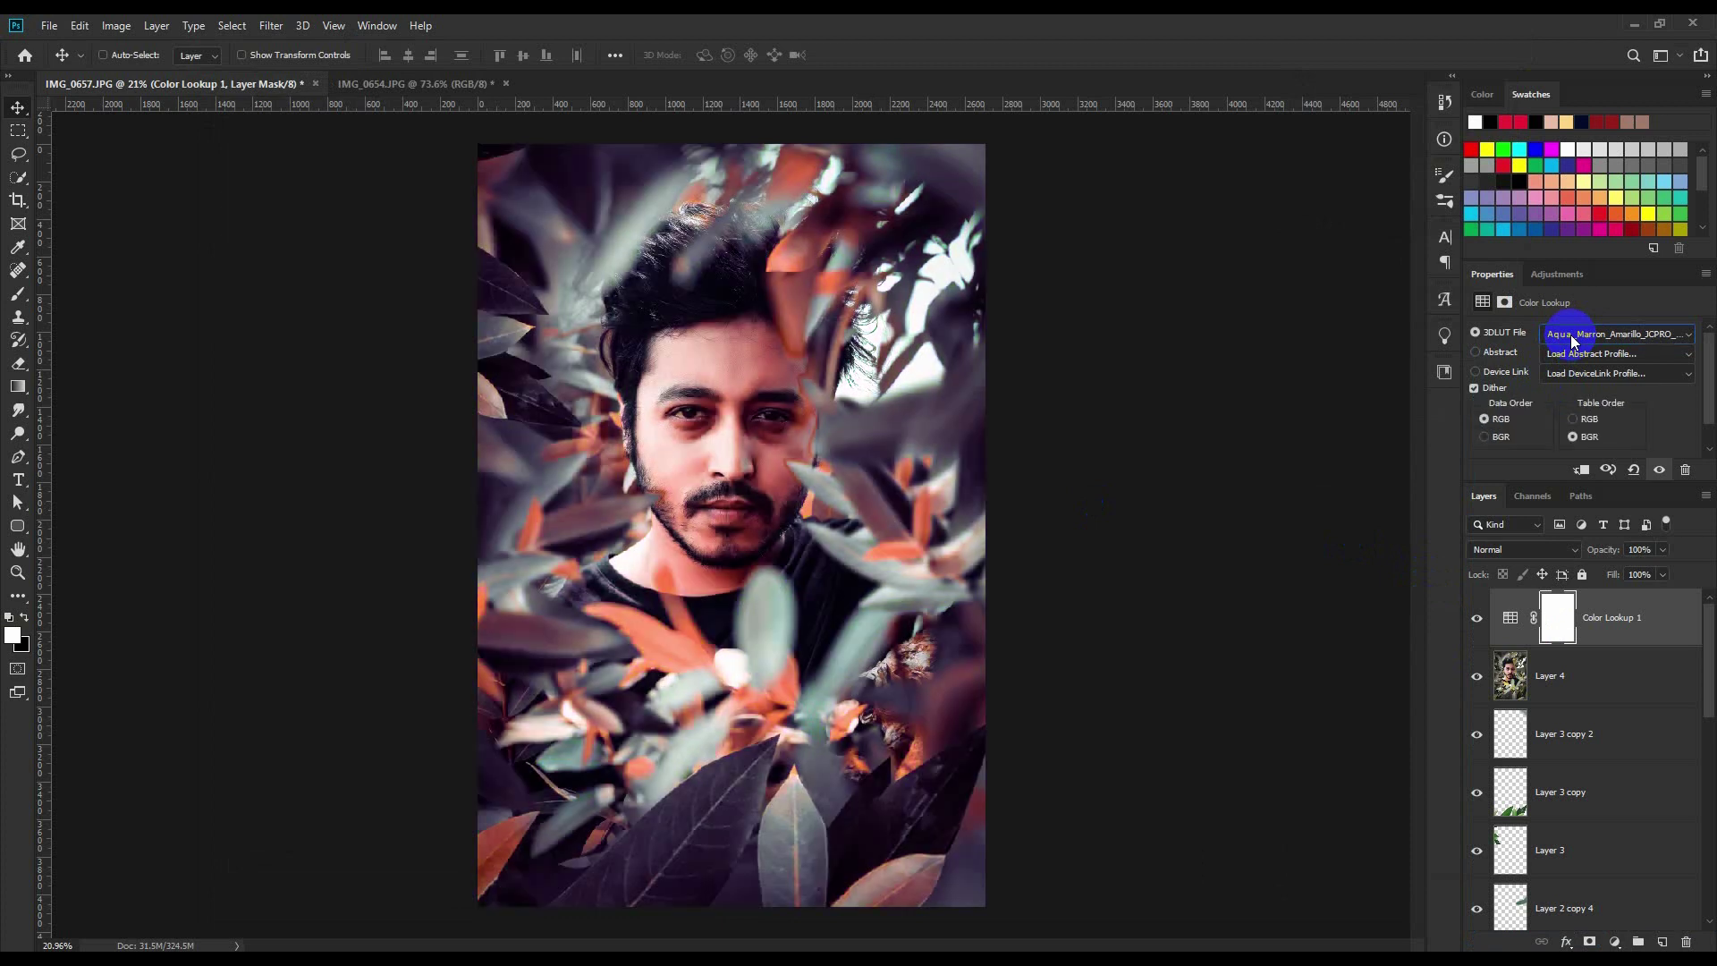
key(Down)
key(Down)
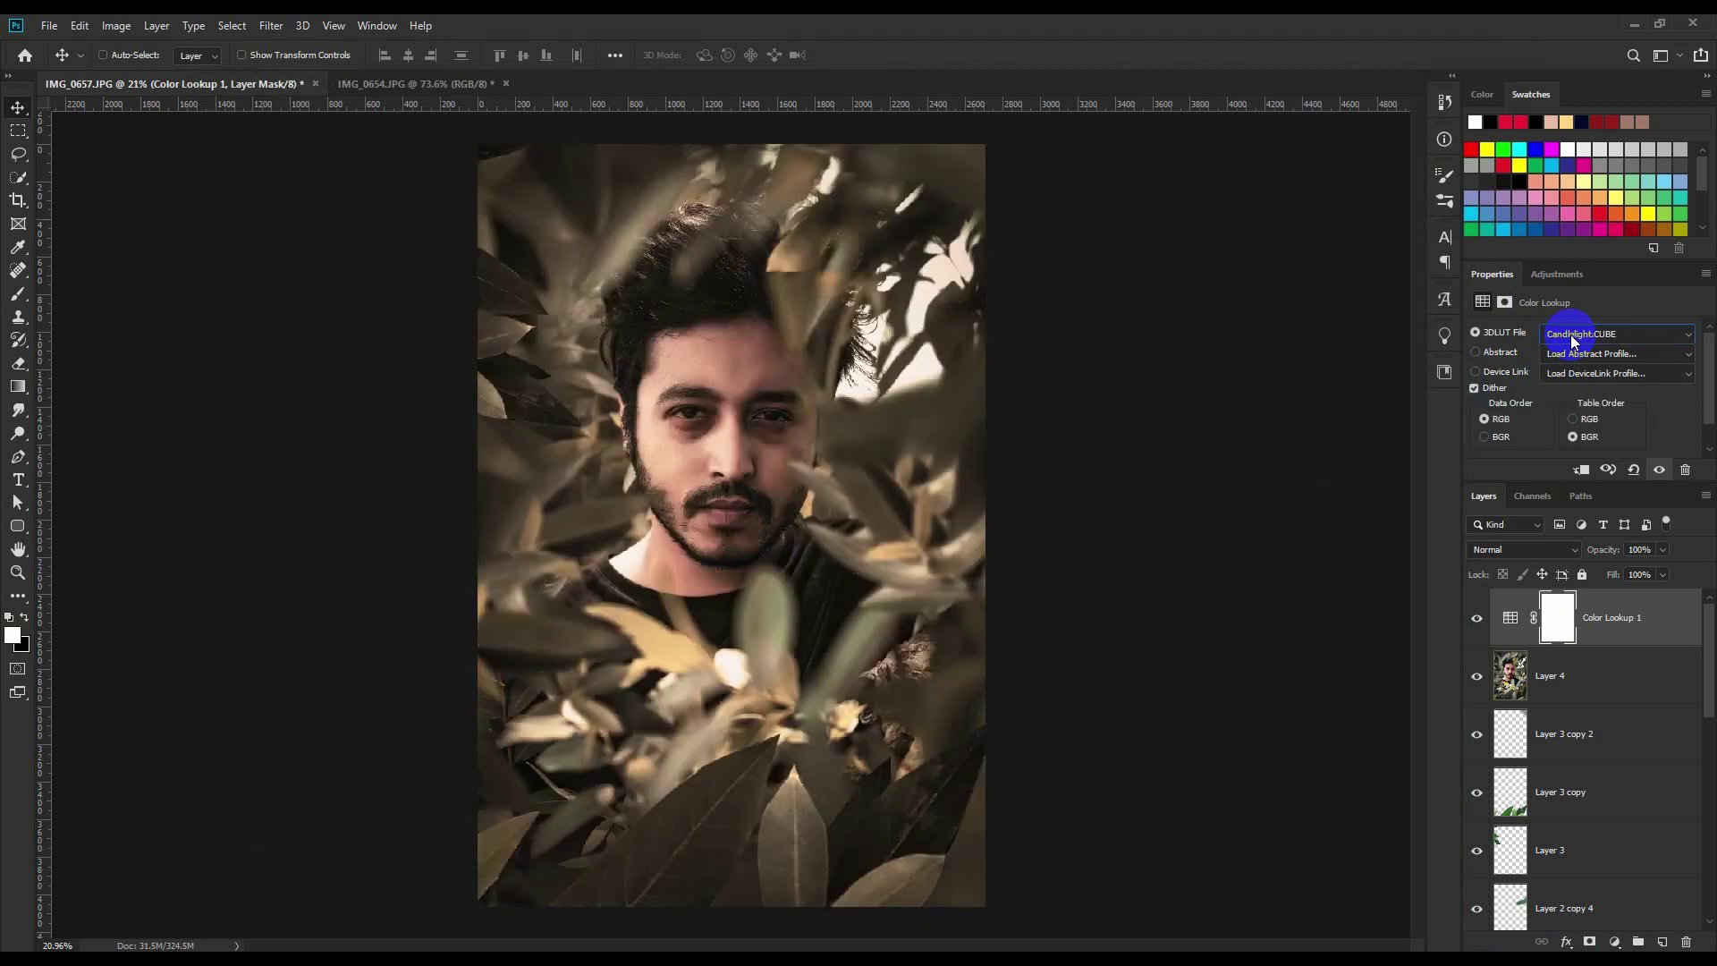
key(Down)
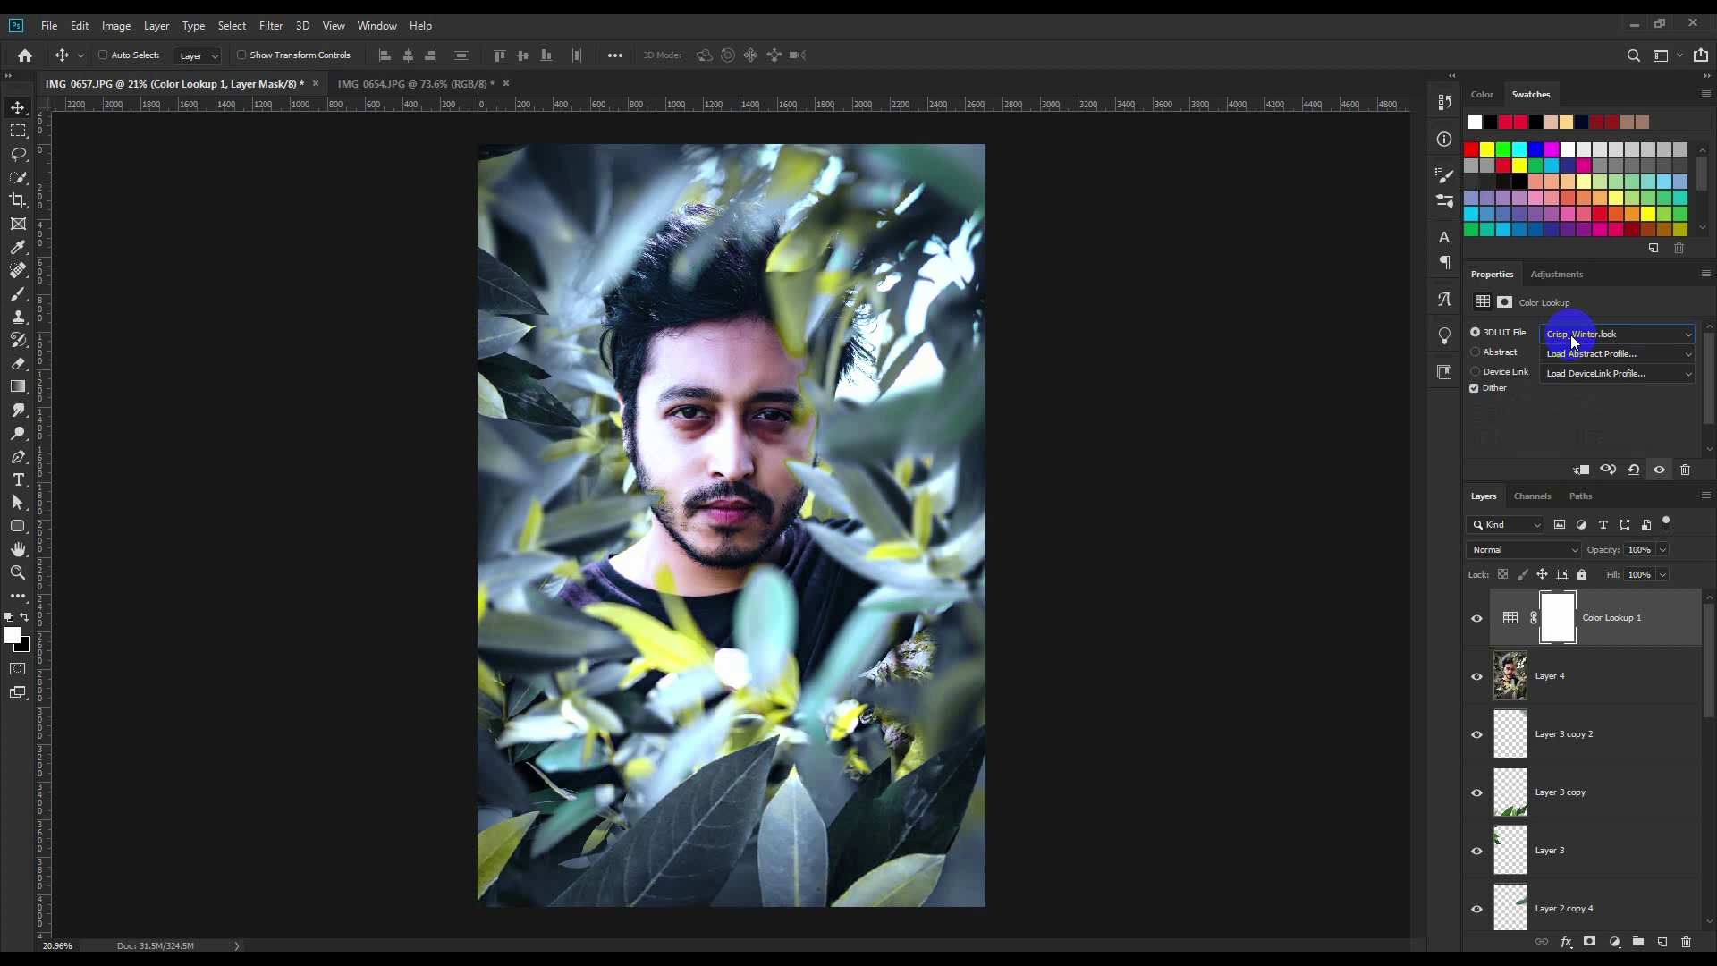
key(Down)
key(Down)
key(Down)
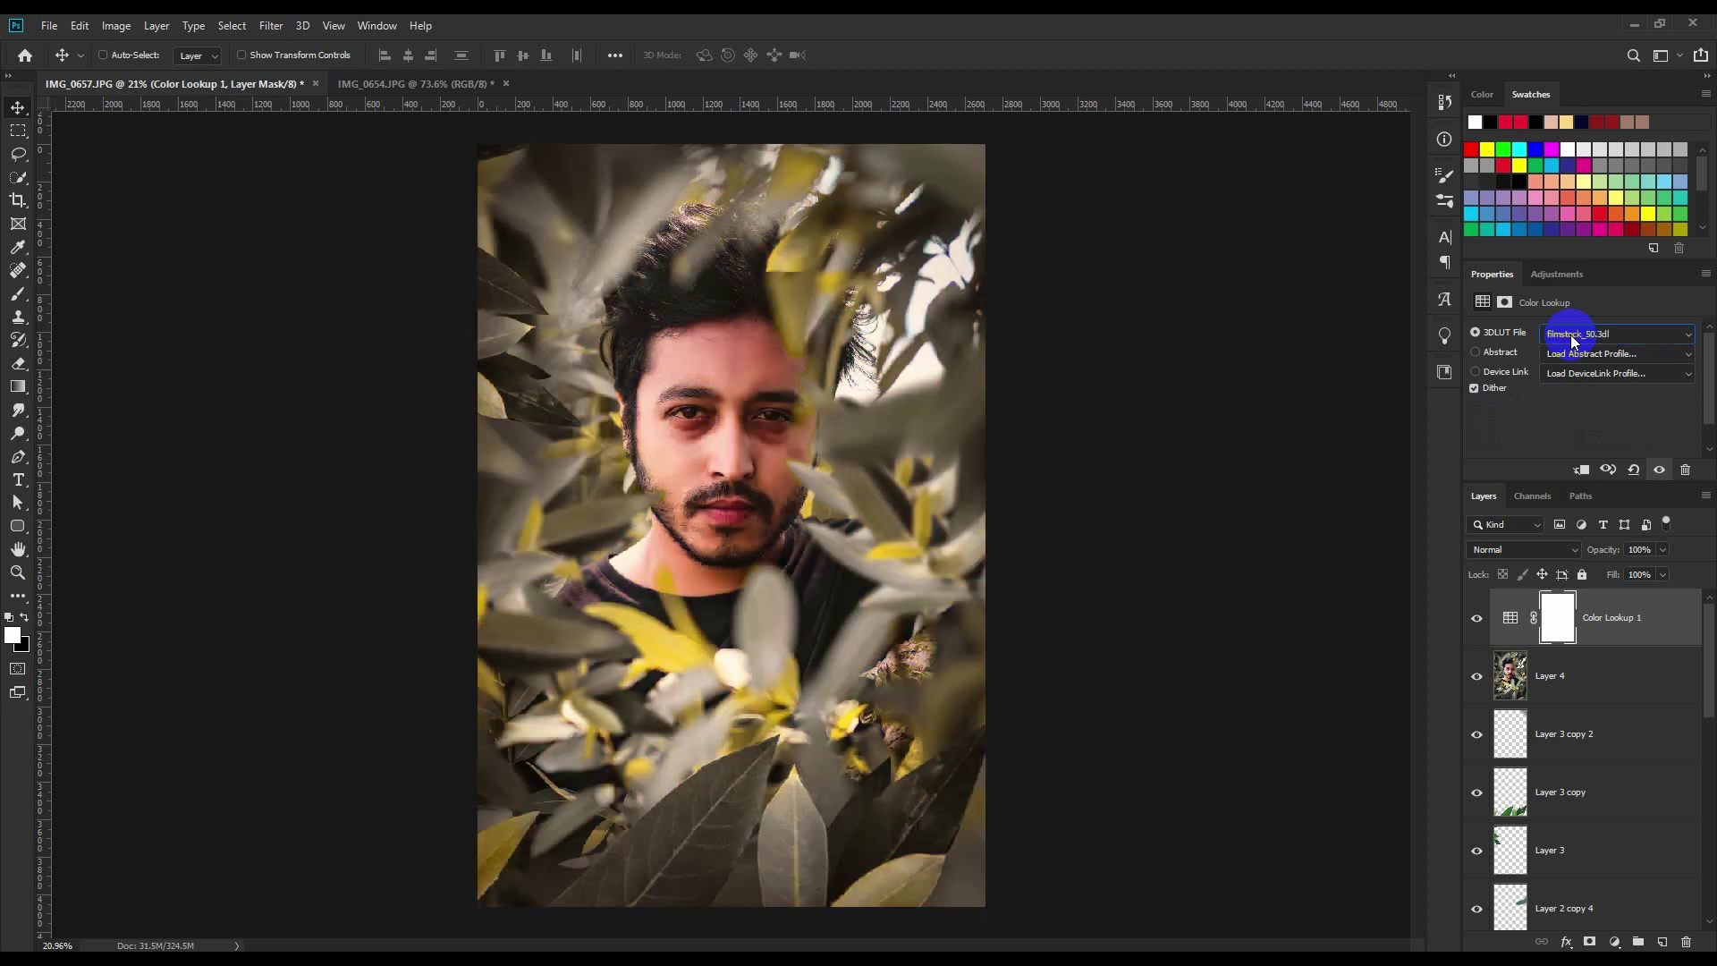
key(Down)
key(Down)
key(Down)
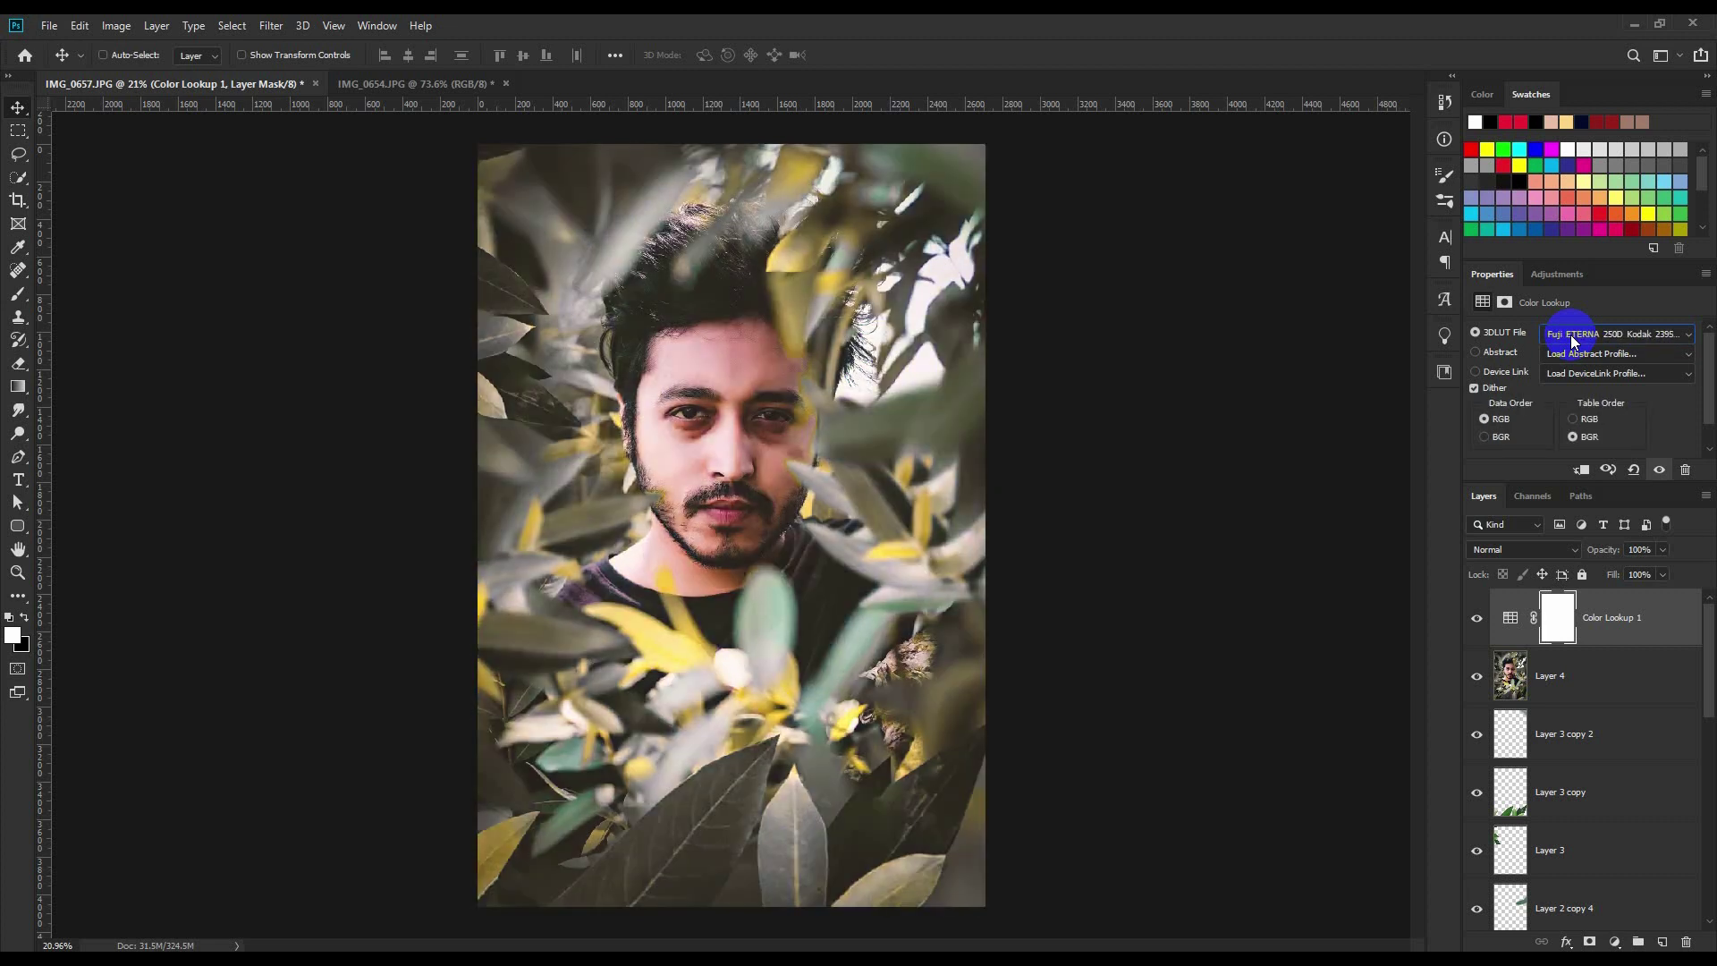
key(Down)
key(Down)
key(Down)
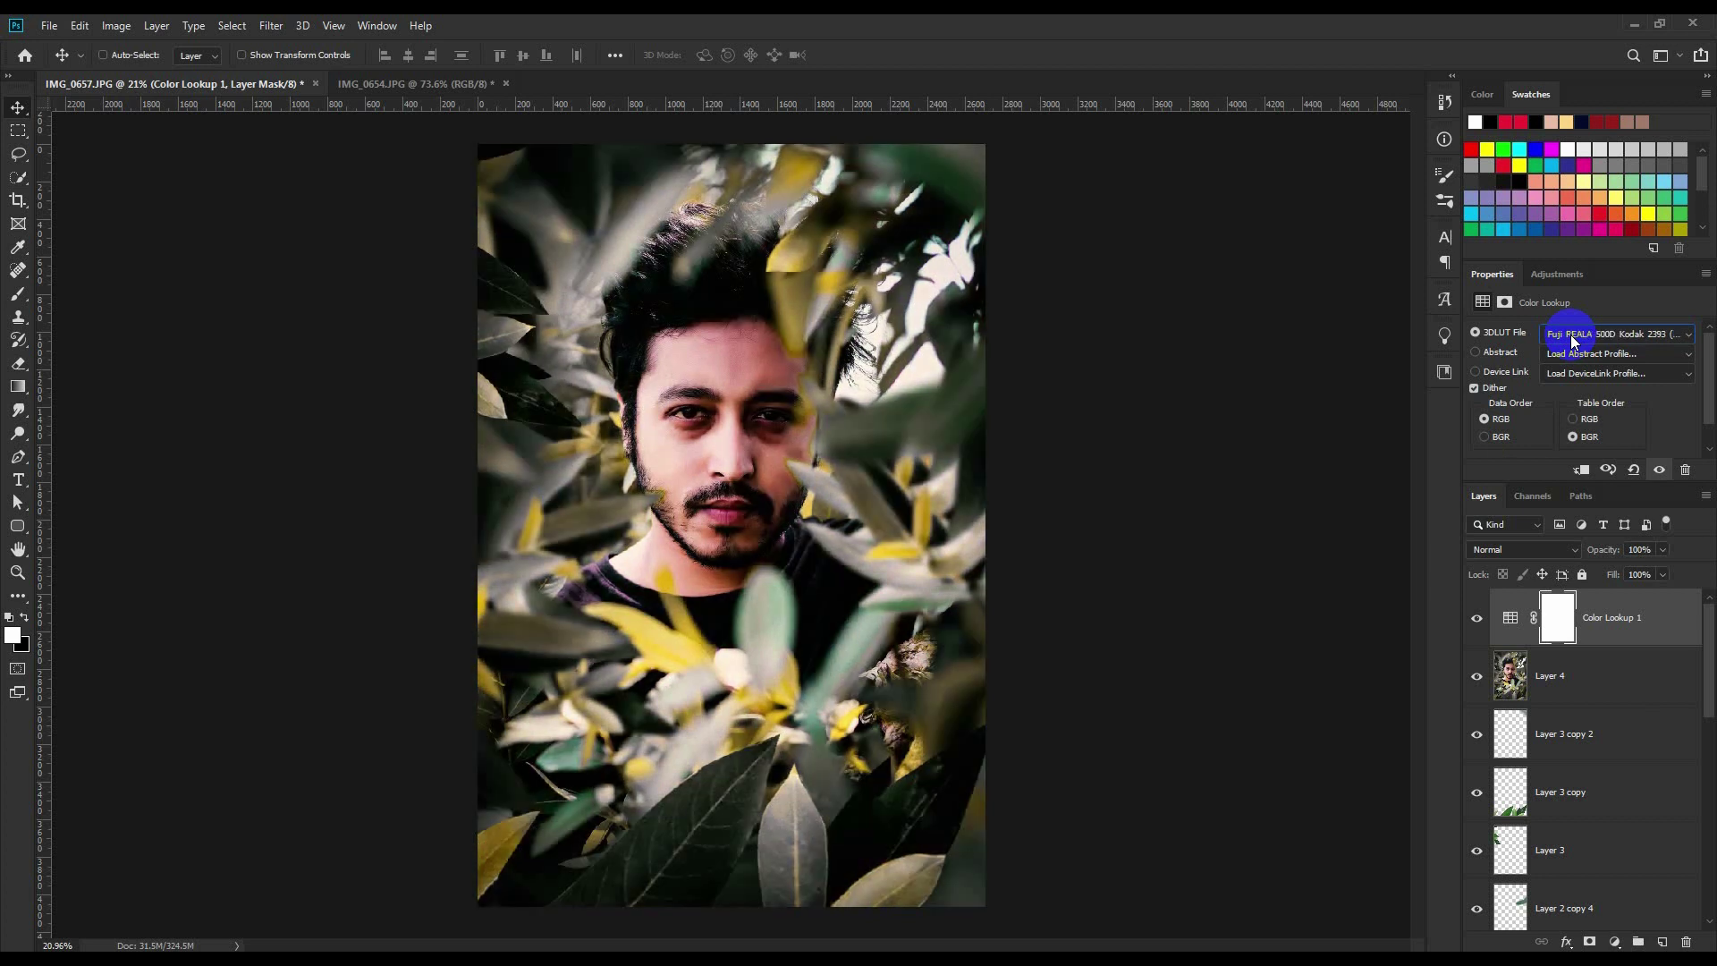
key(Down)
key(Down)
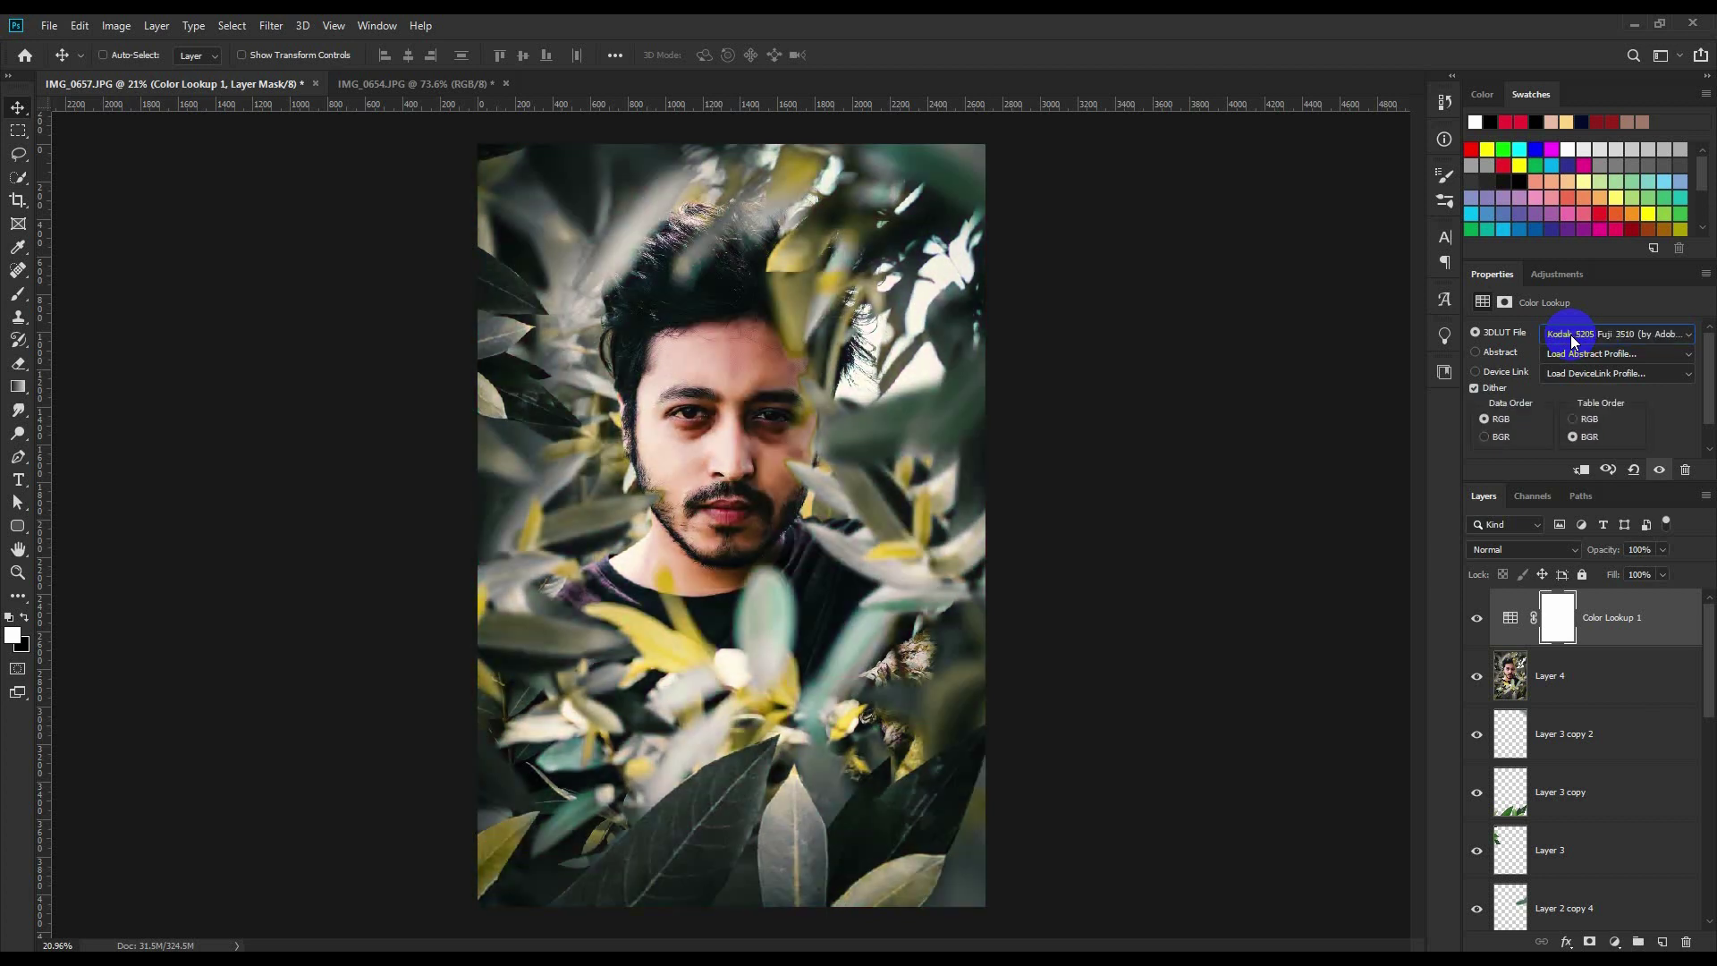
key(Down)
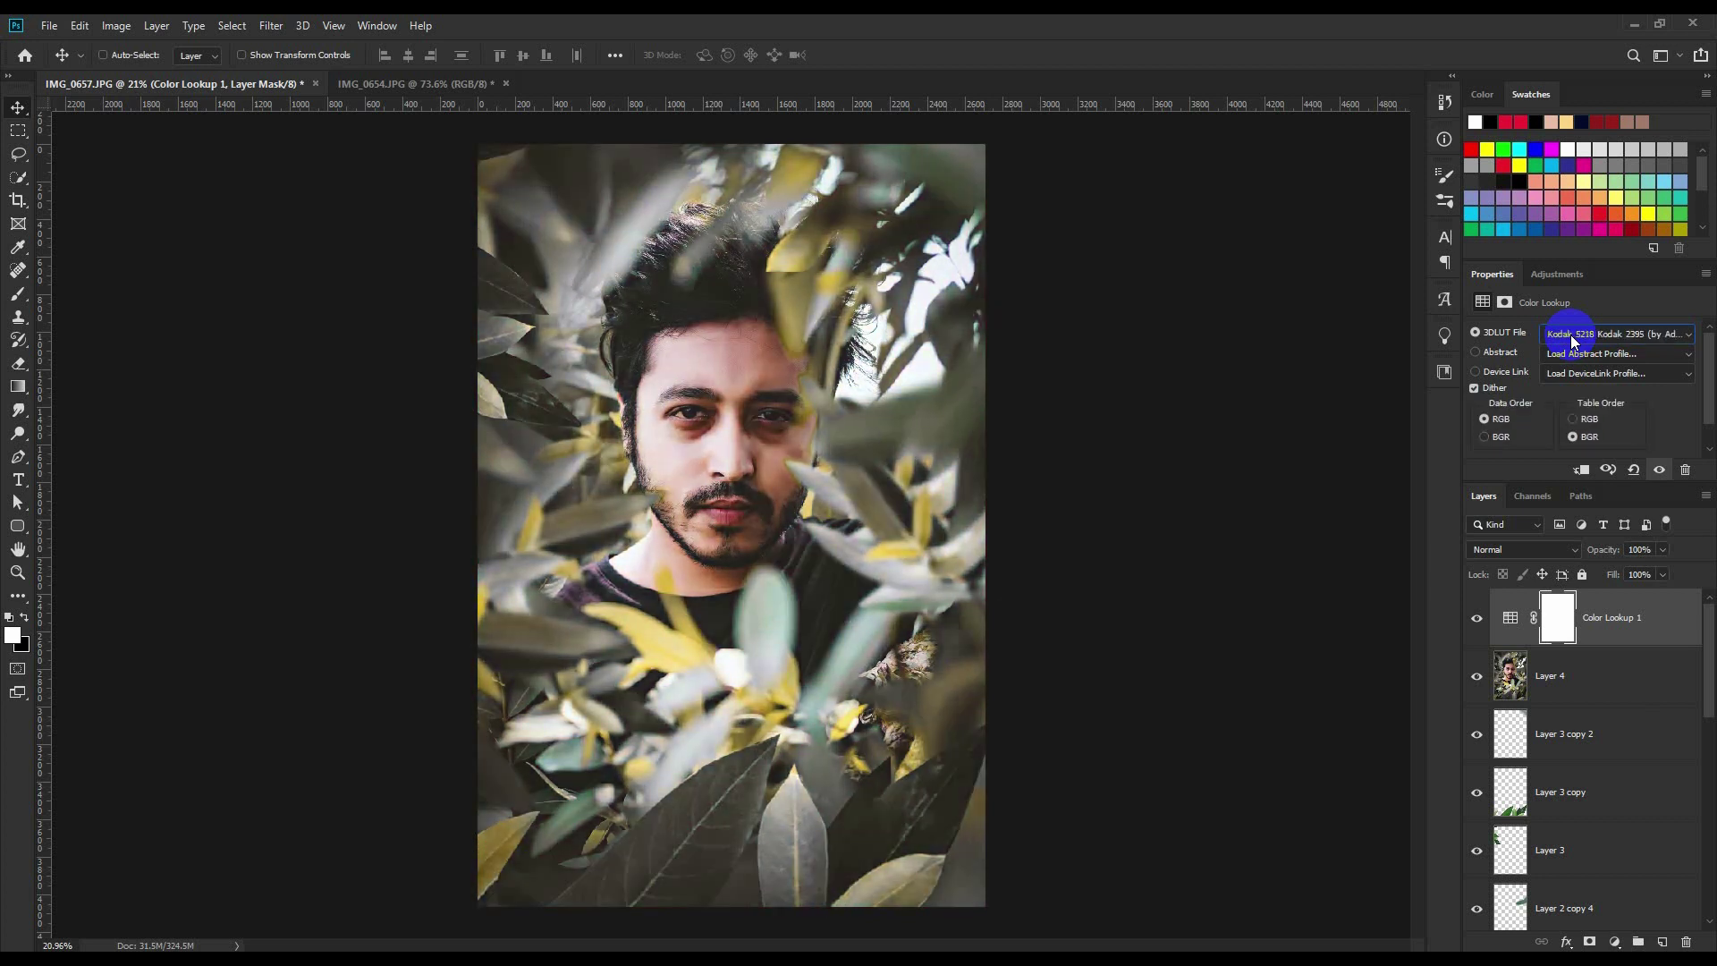
- Delete the Color Lookup layer, leaving Layer 4 on top
drag(1662, 608, 1664, 931)
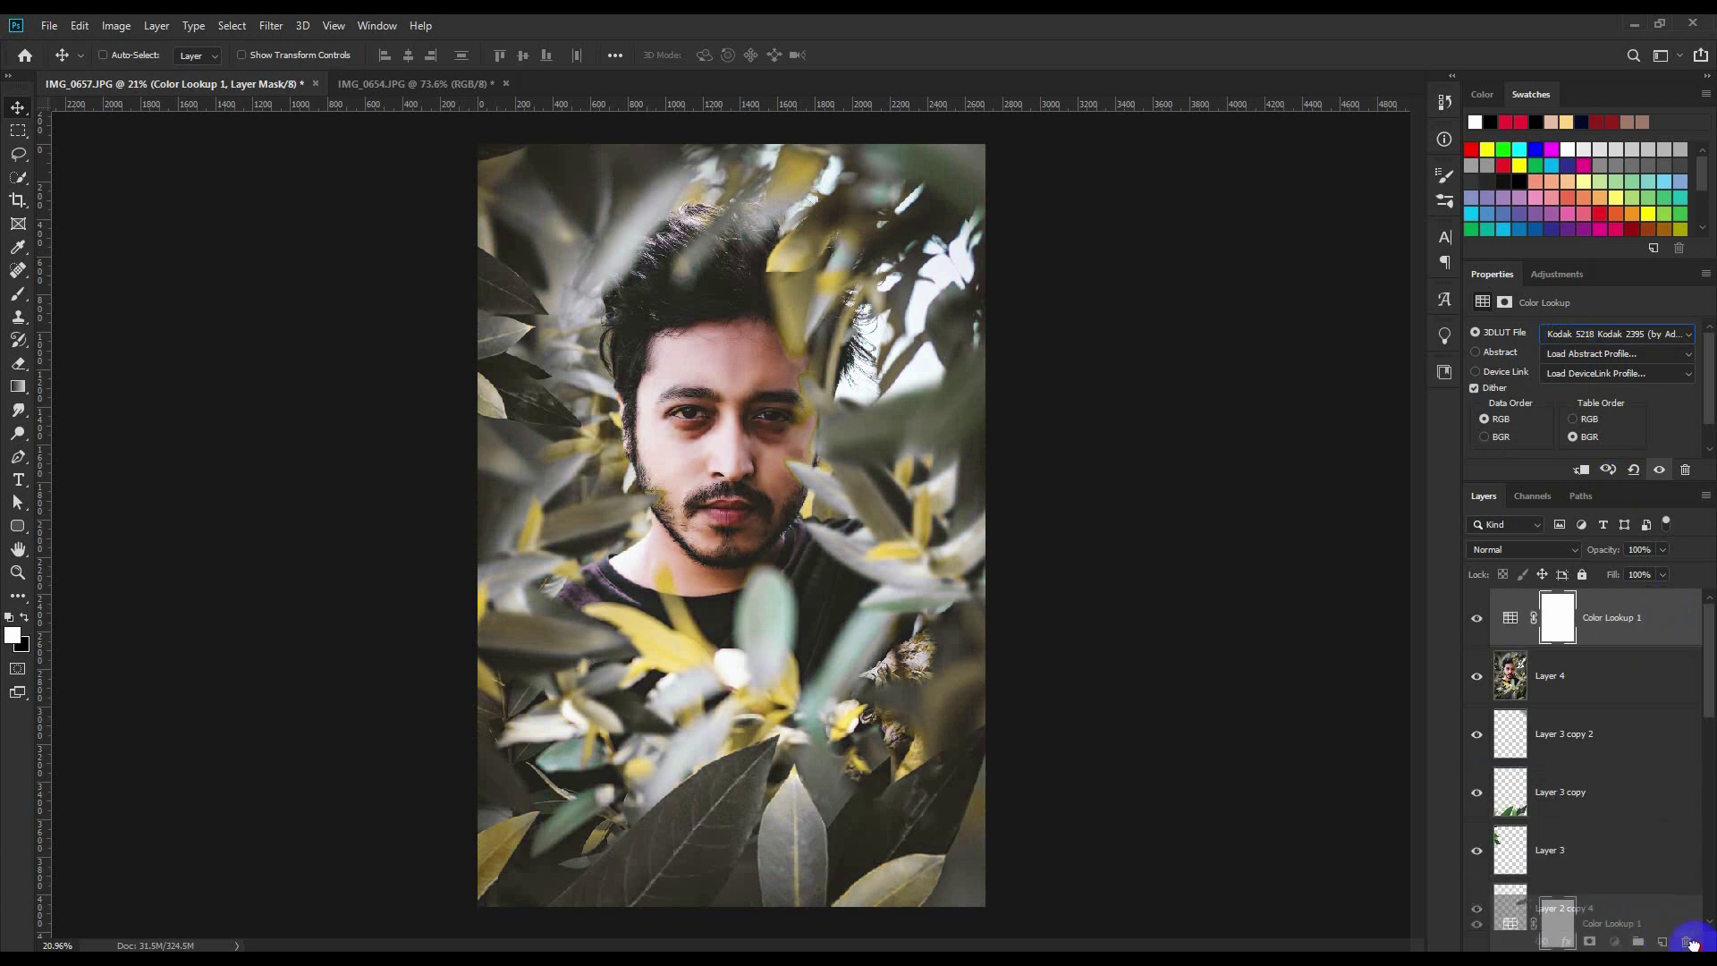
drag(1693, 943, 1687, 942)
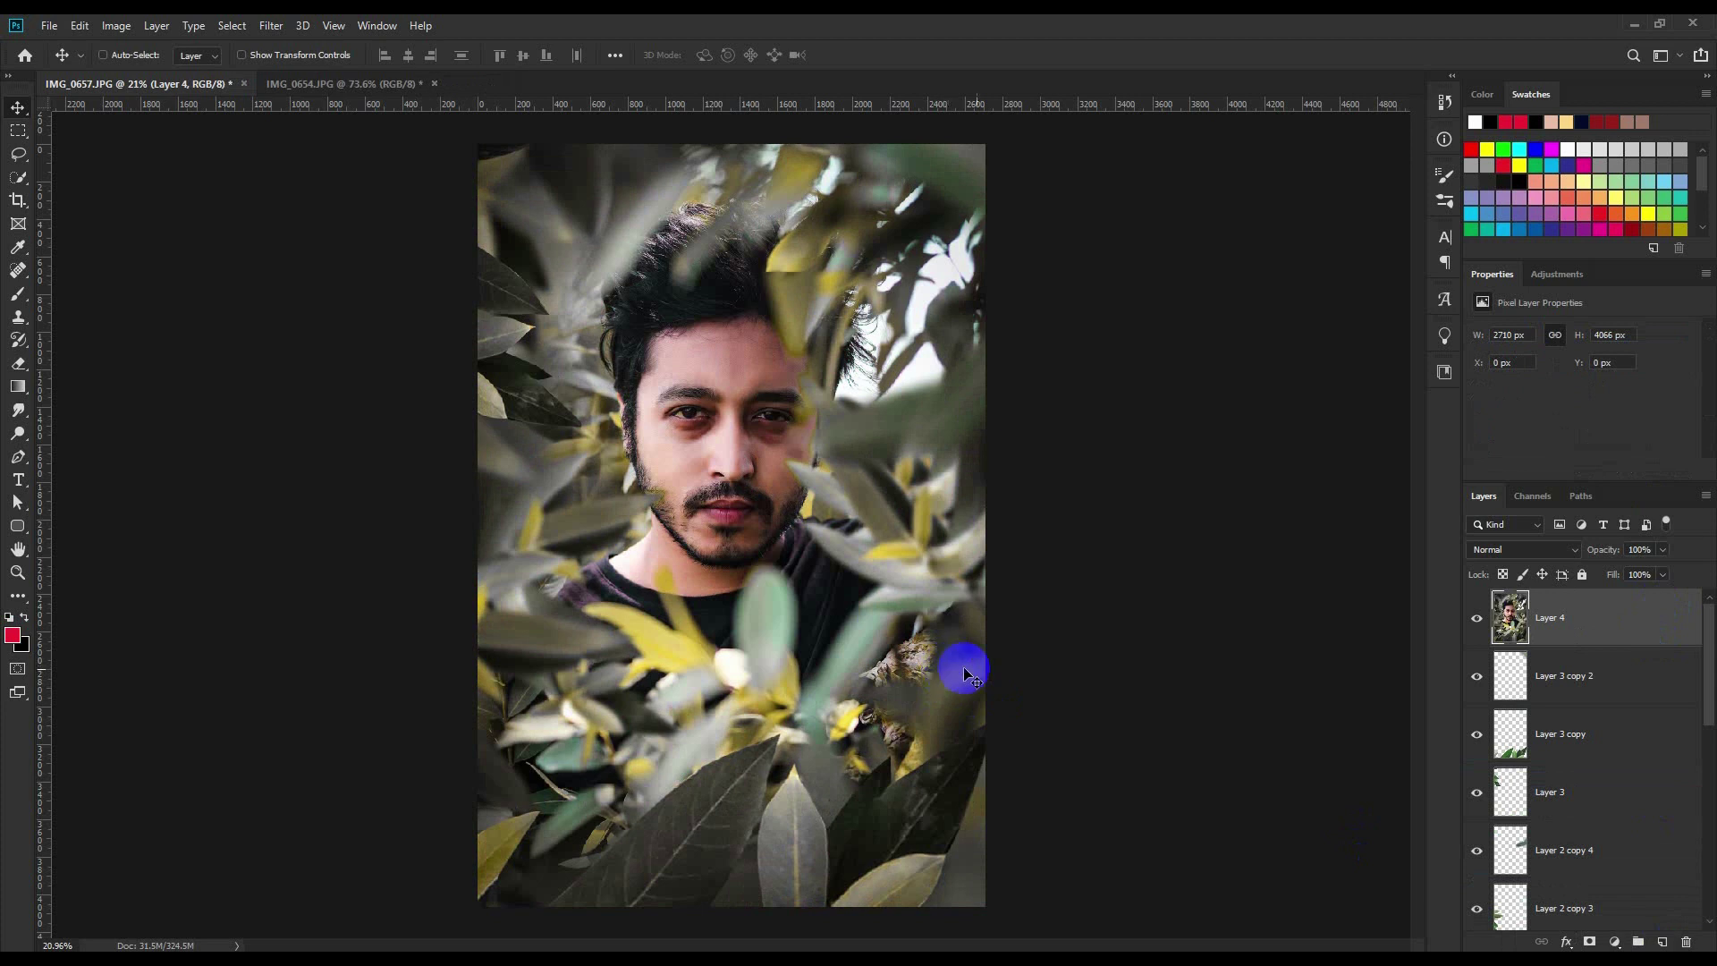
alt+scroll(836, 662, down, 1)
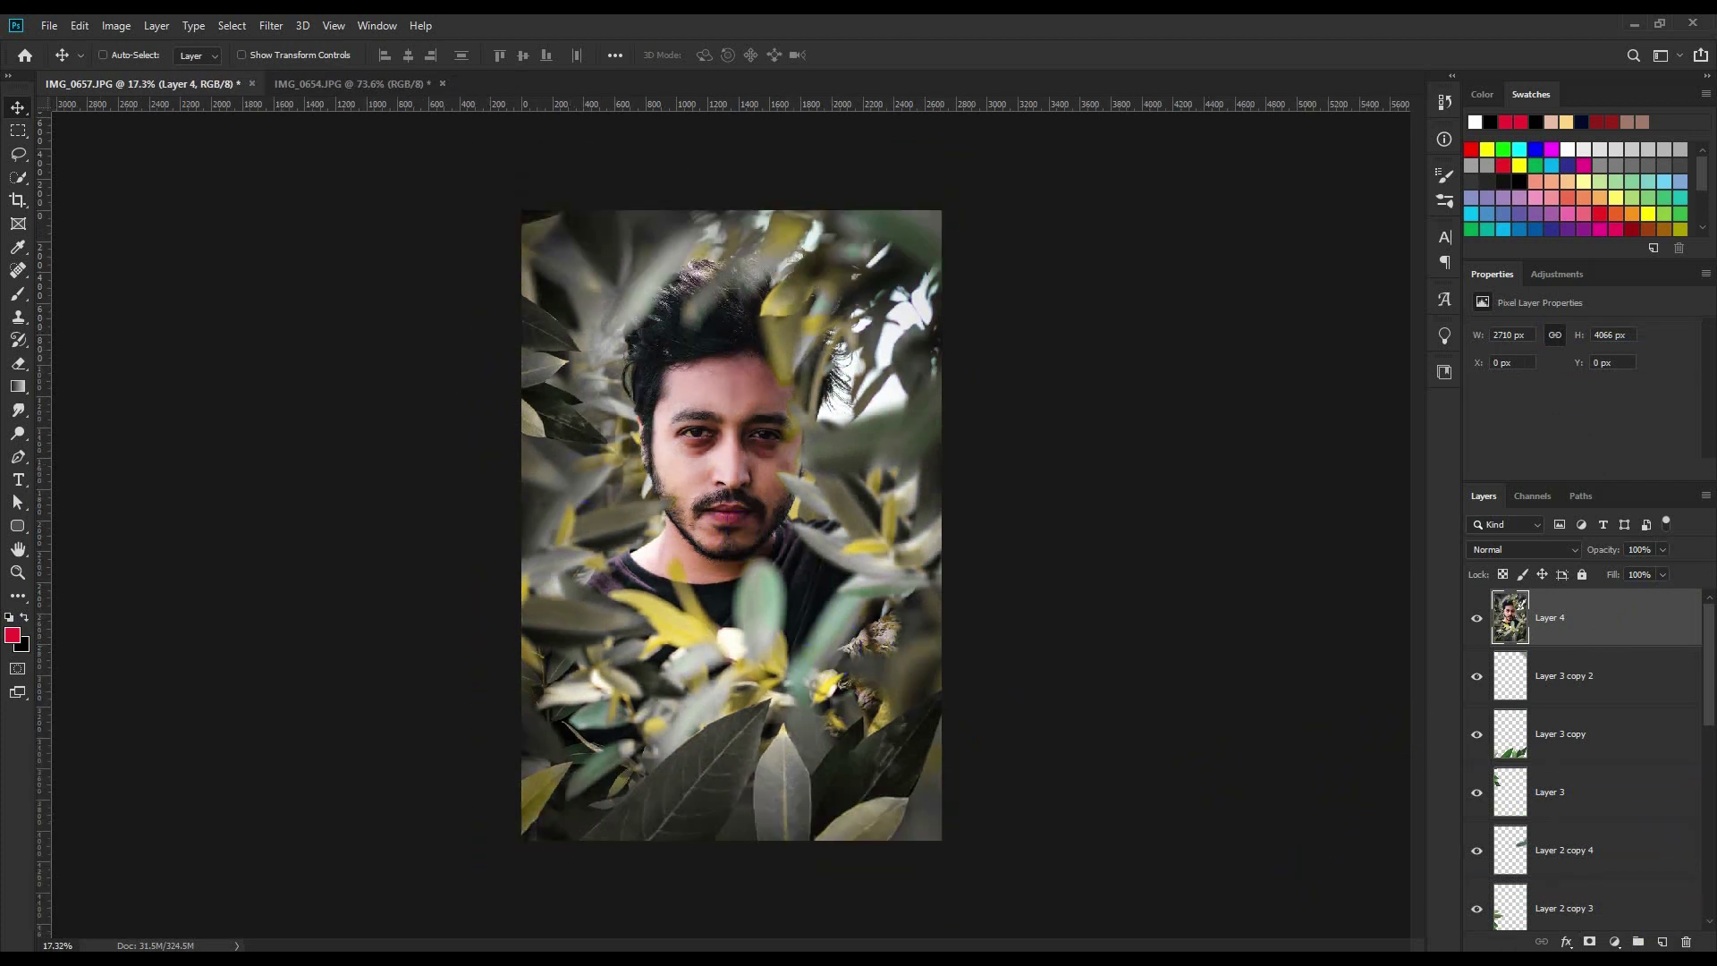
- Add a Selective Color adjustment layer and add black to the Yellows range
click(1614, 942)
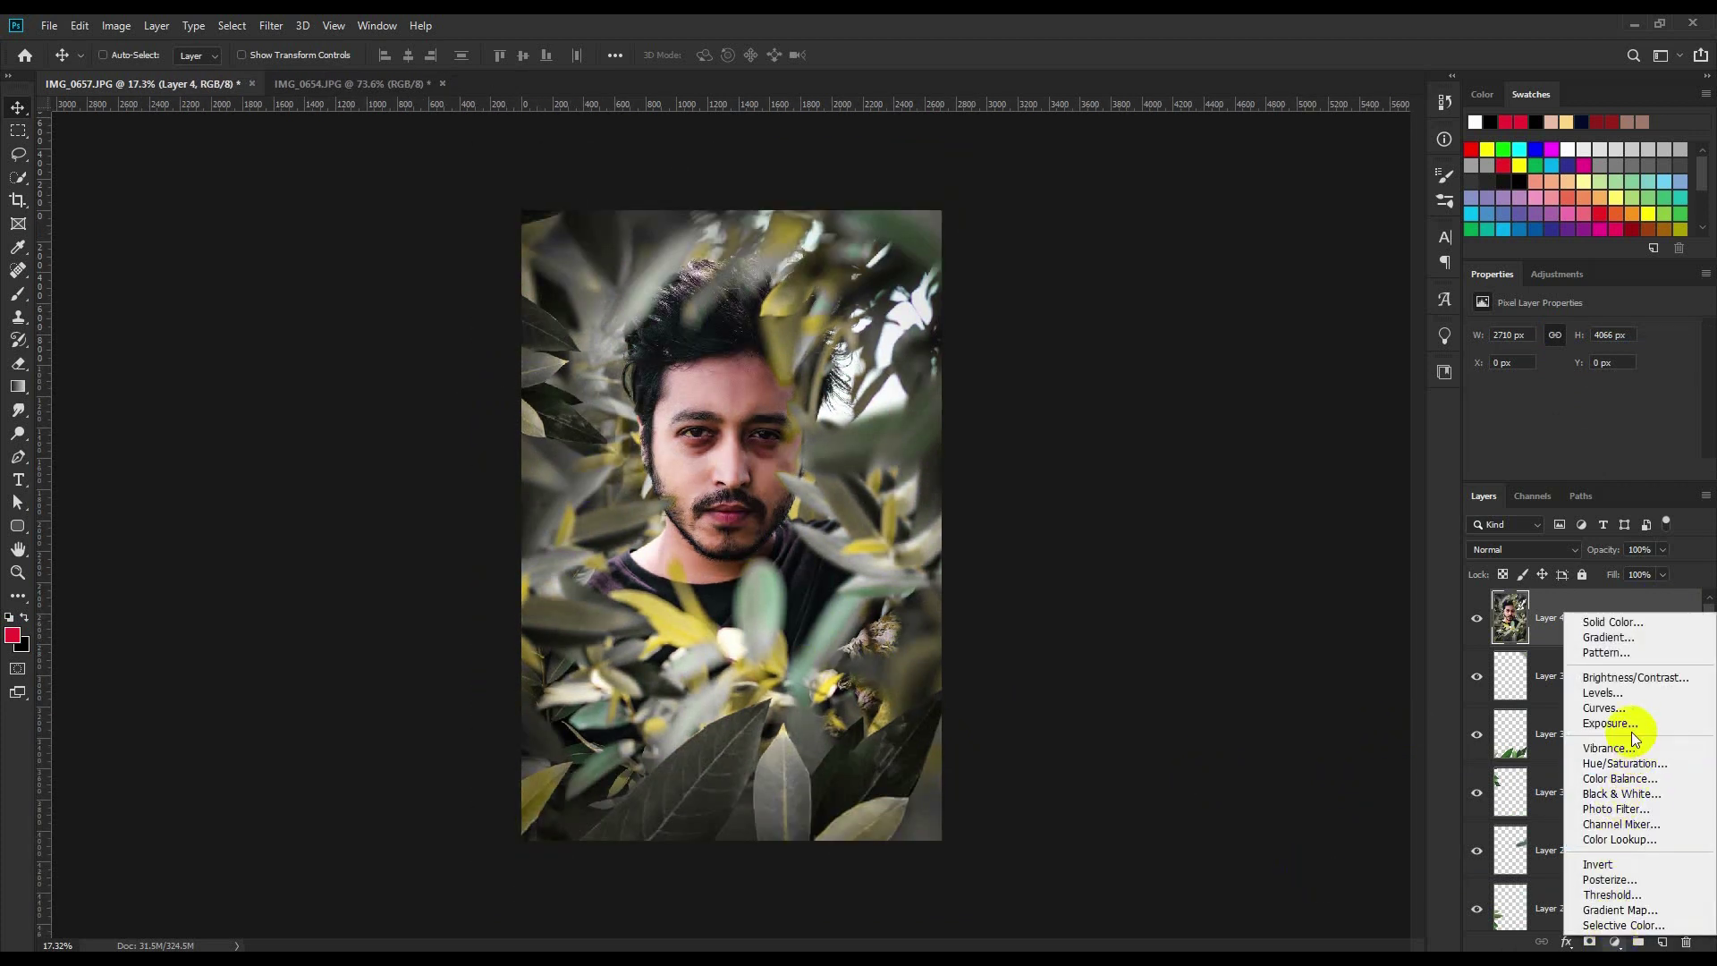
click(1623, 925)
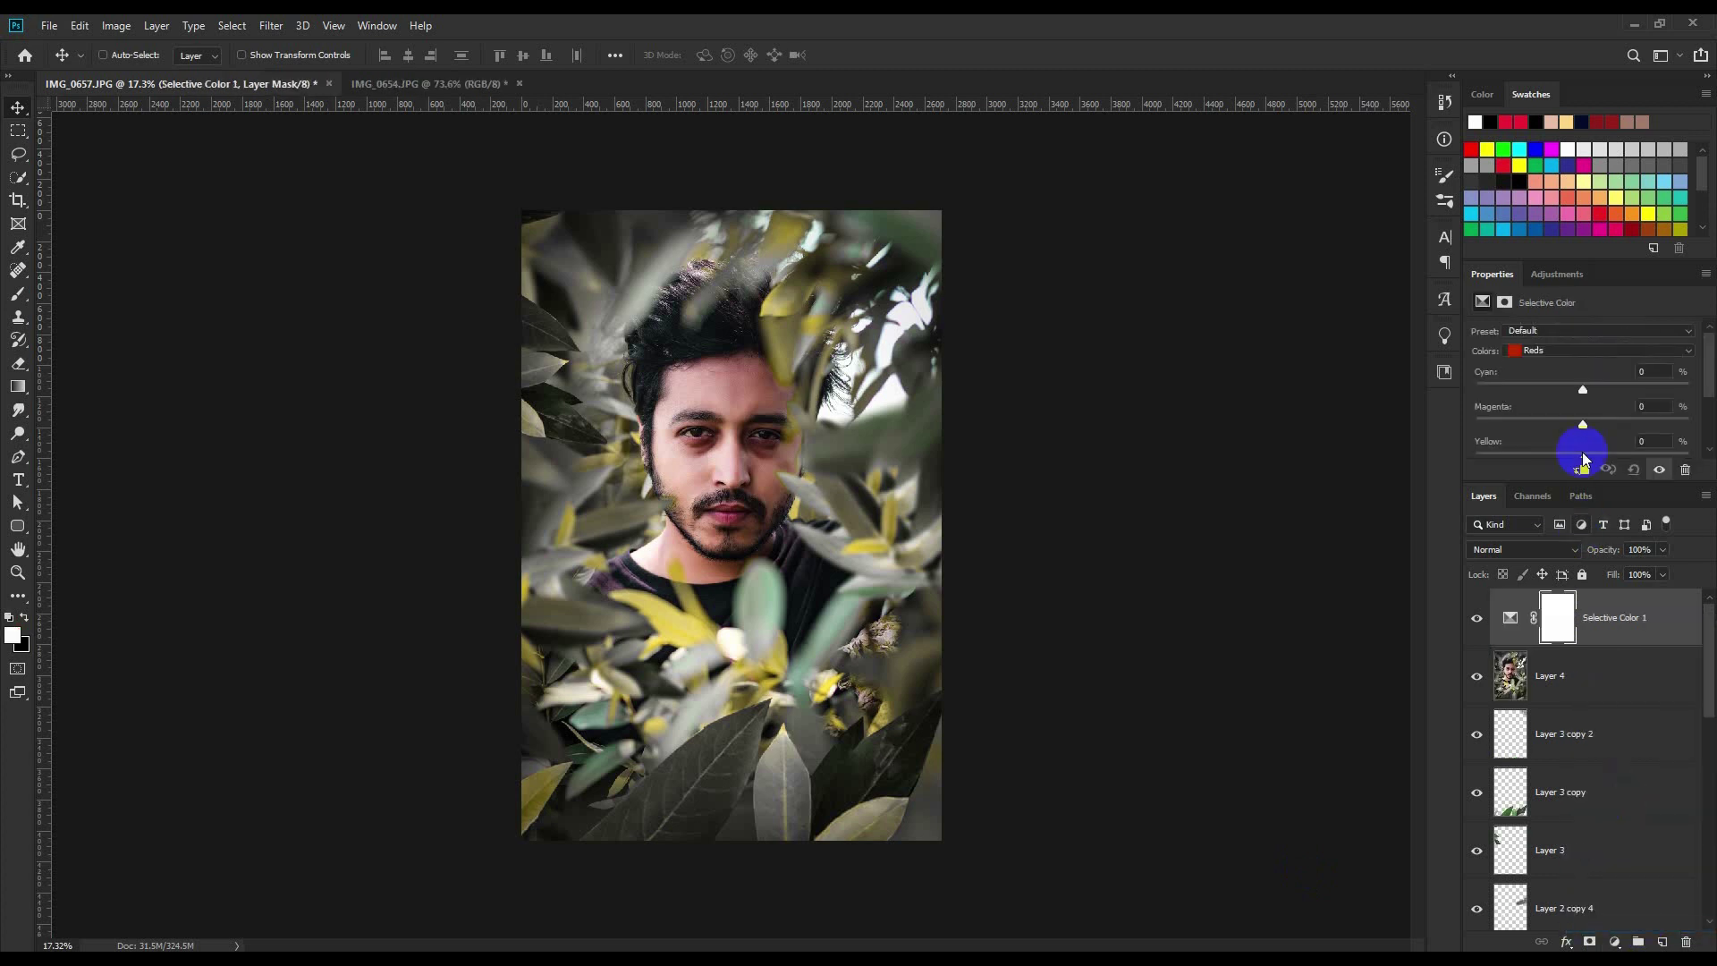
scroll(1553, 351, down, 2)
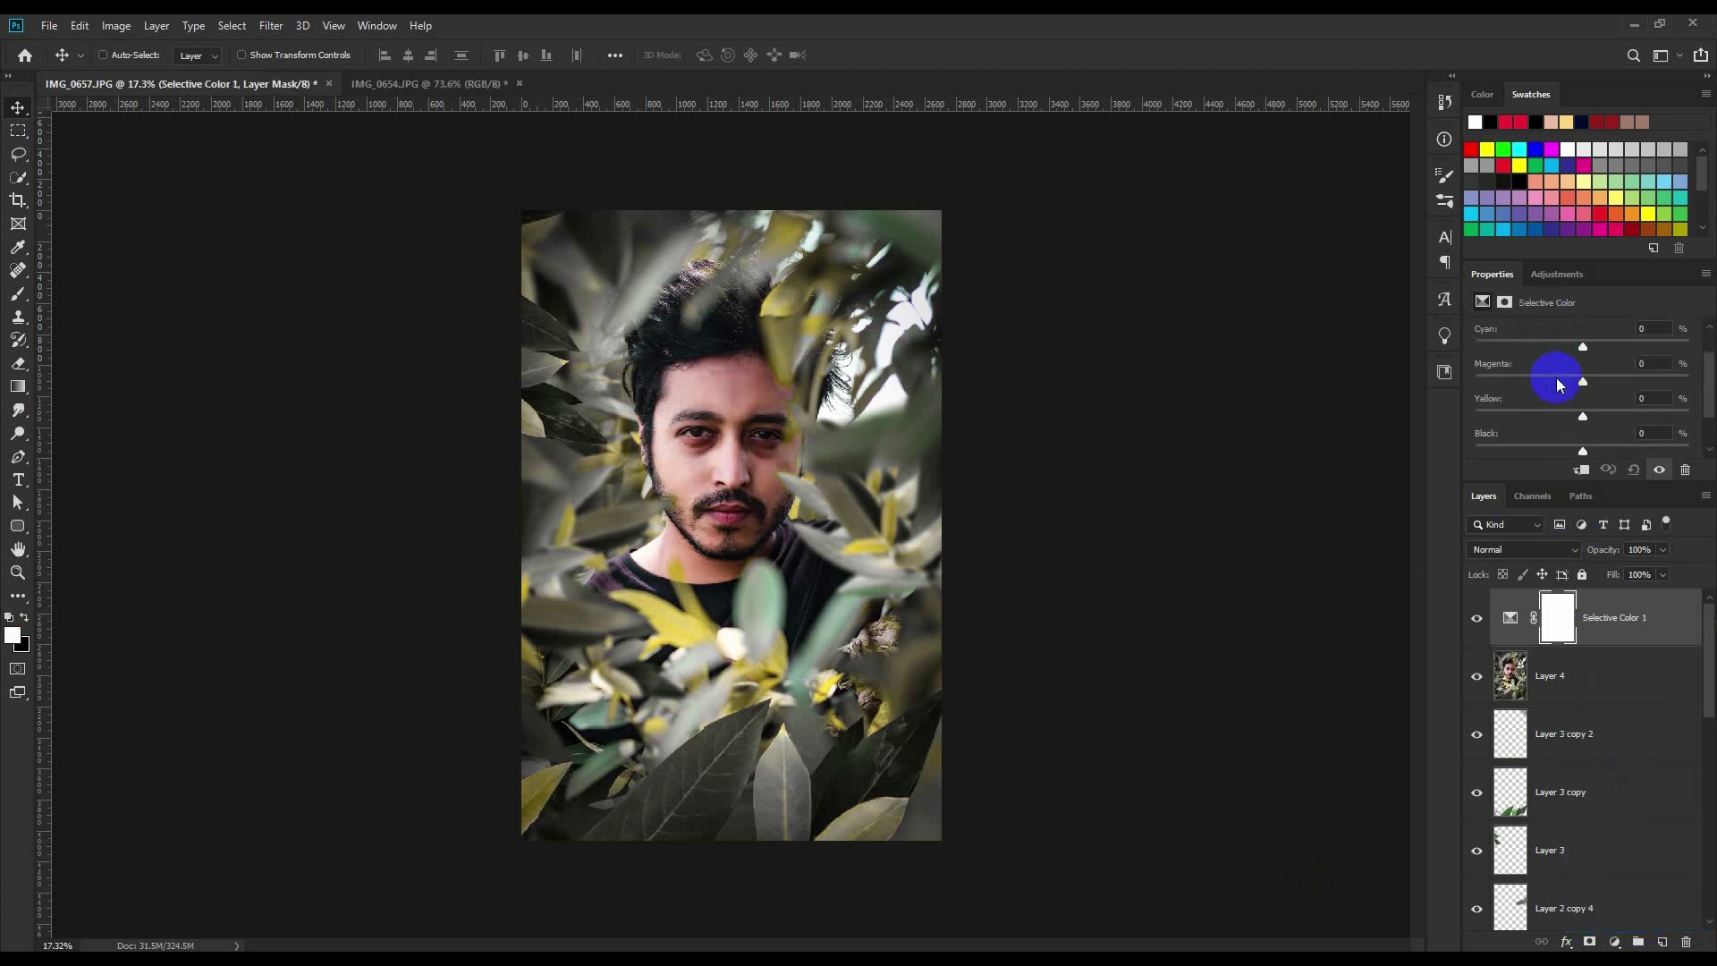
scroll(1557, 385, up, 1)
click(1545, 340)
click(1548, 360)
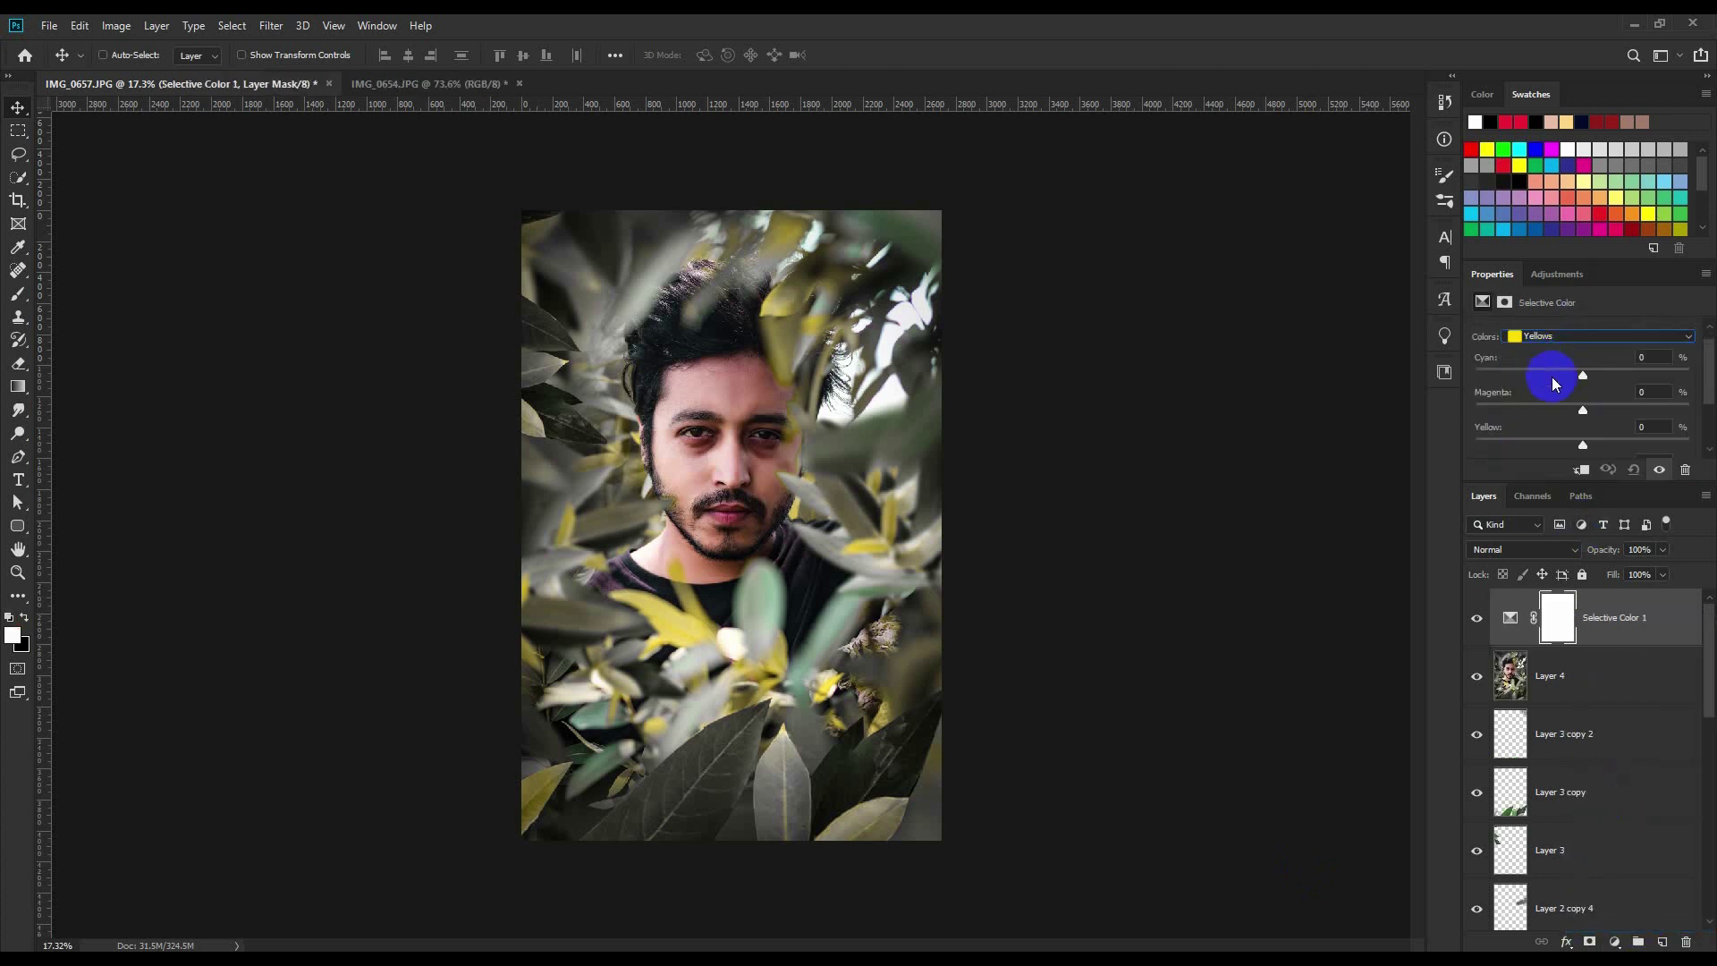
scroll(1554, 384, down, 2)
mouse_move(1581, 442)
mouse_down()
mouse_move(1456, 449)
mouse_move(1662, 444)
mouse_up()
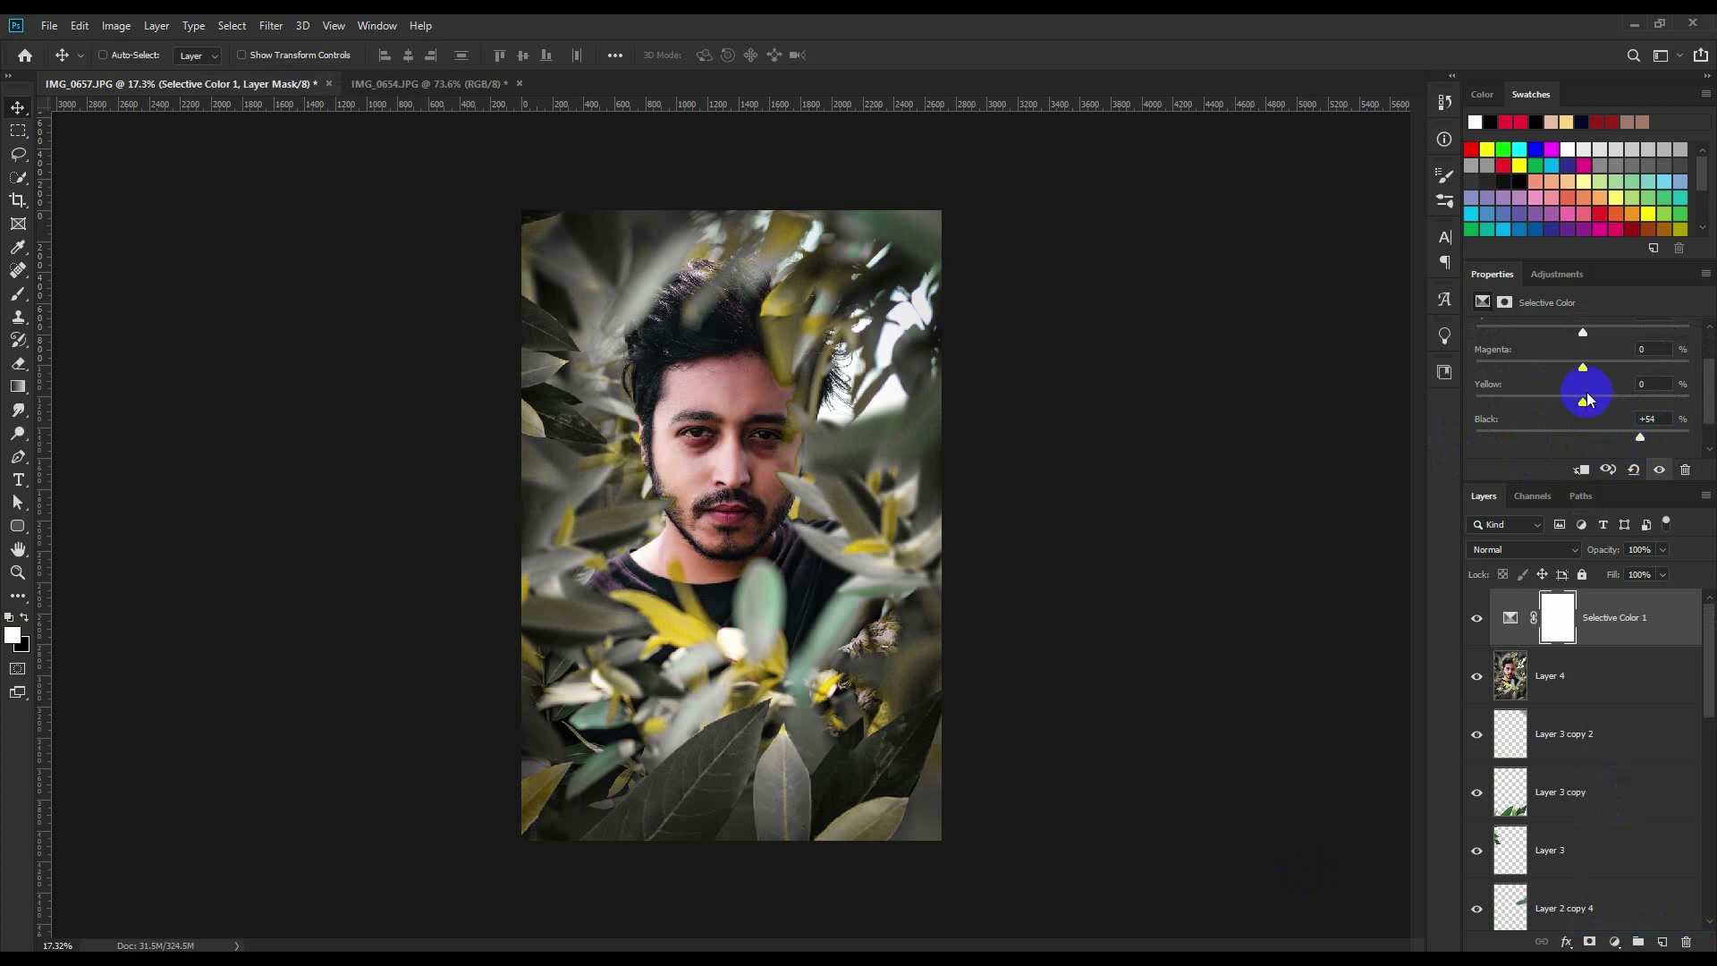
scroll(1584, 385, up, 2)
- In another colour range, reduce yellow and nudge the magenta balance slightly
click(1540, 351)
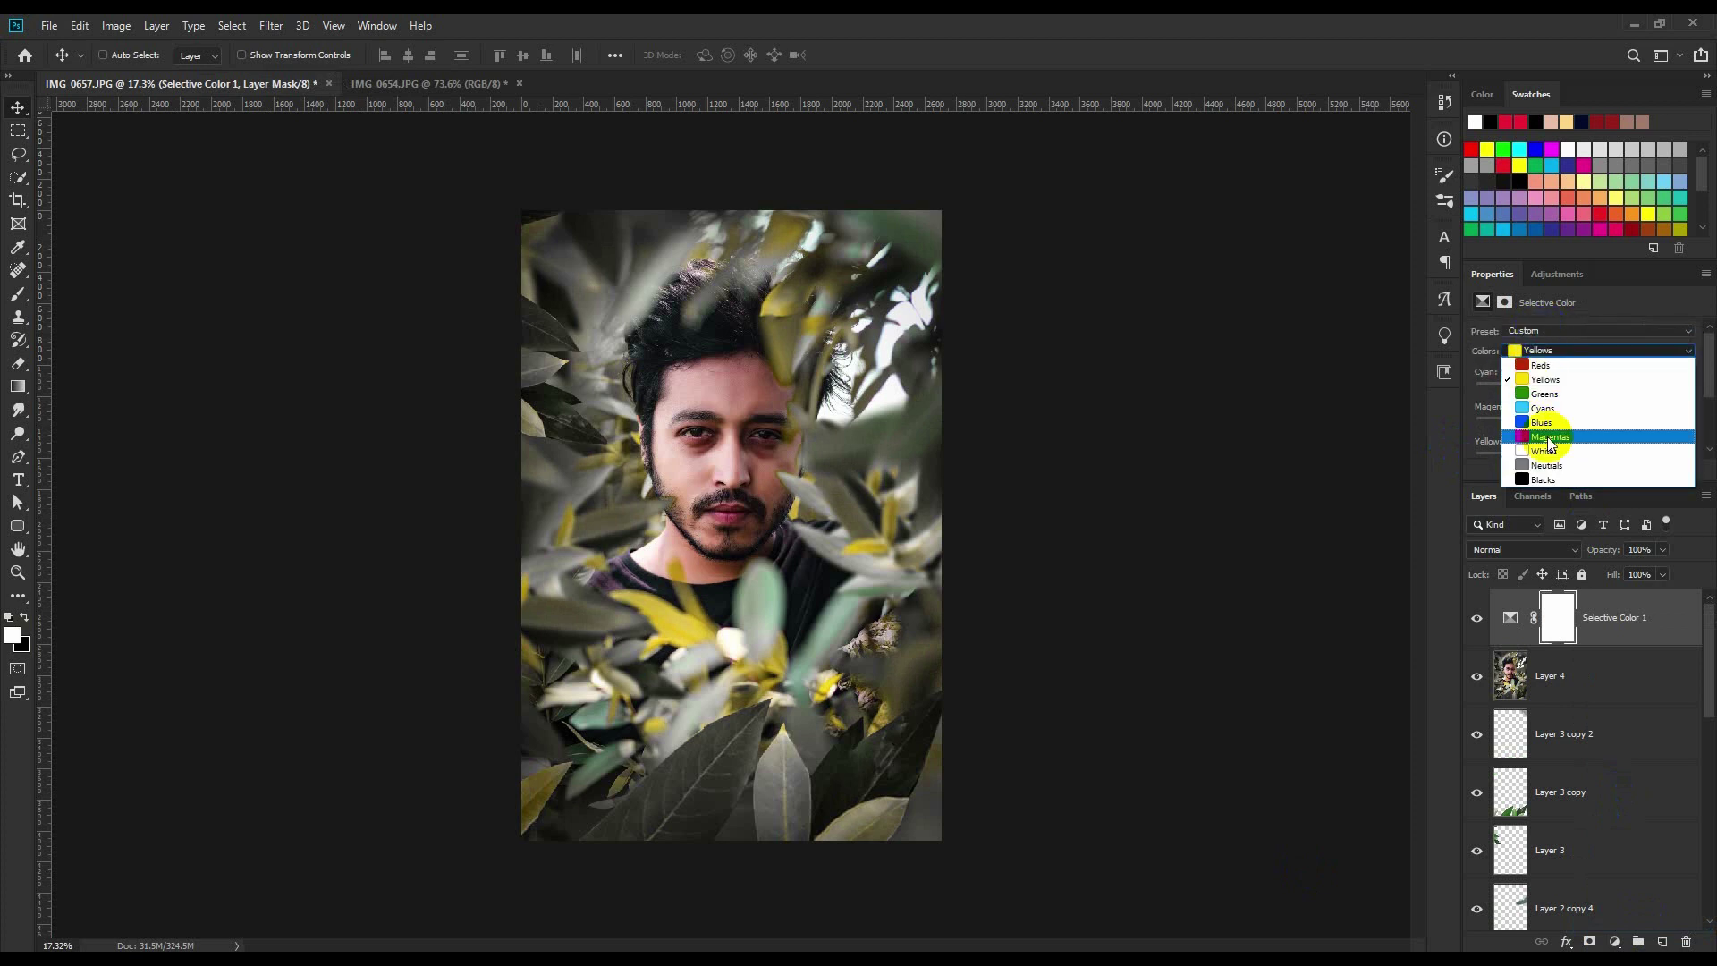
click(1550, 447)
scroll(1588, 443, down, 2)
scroll(1591, 444, down, 1)
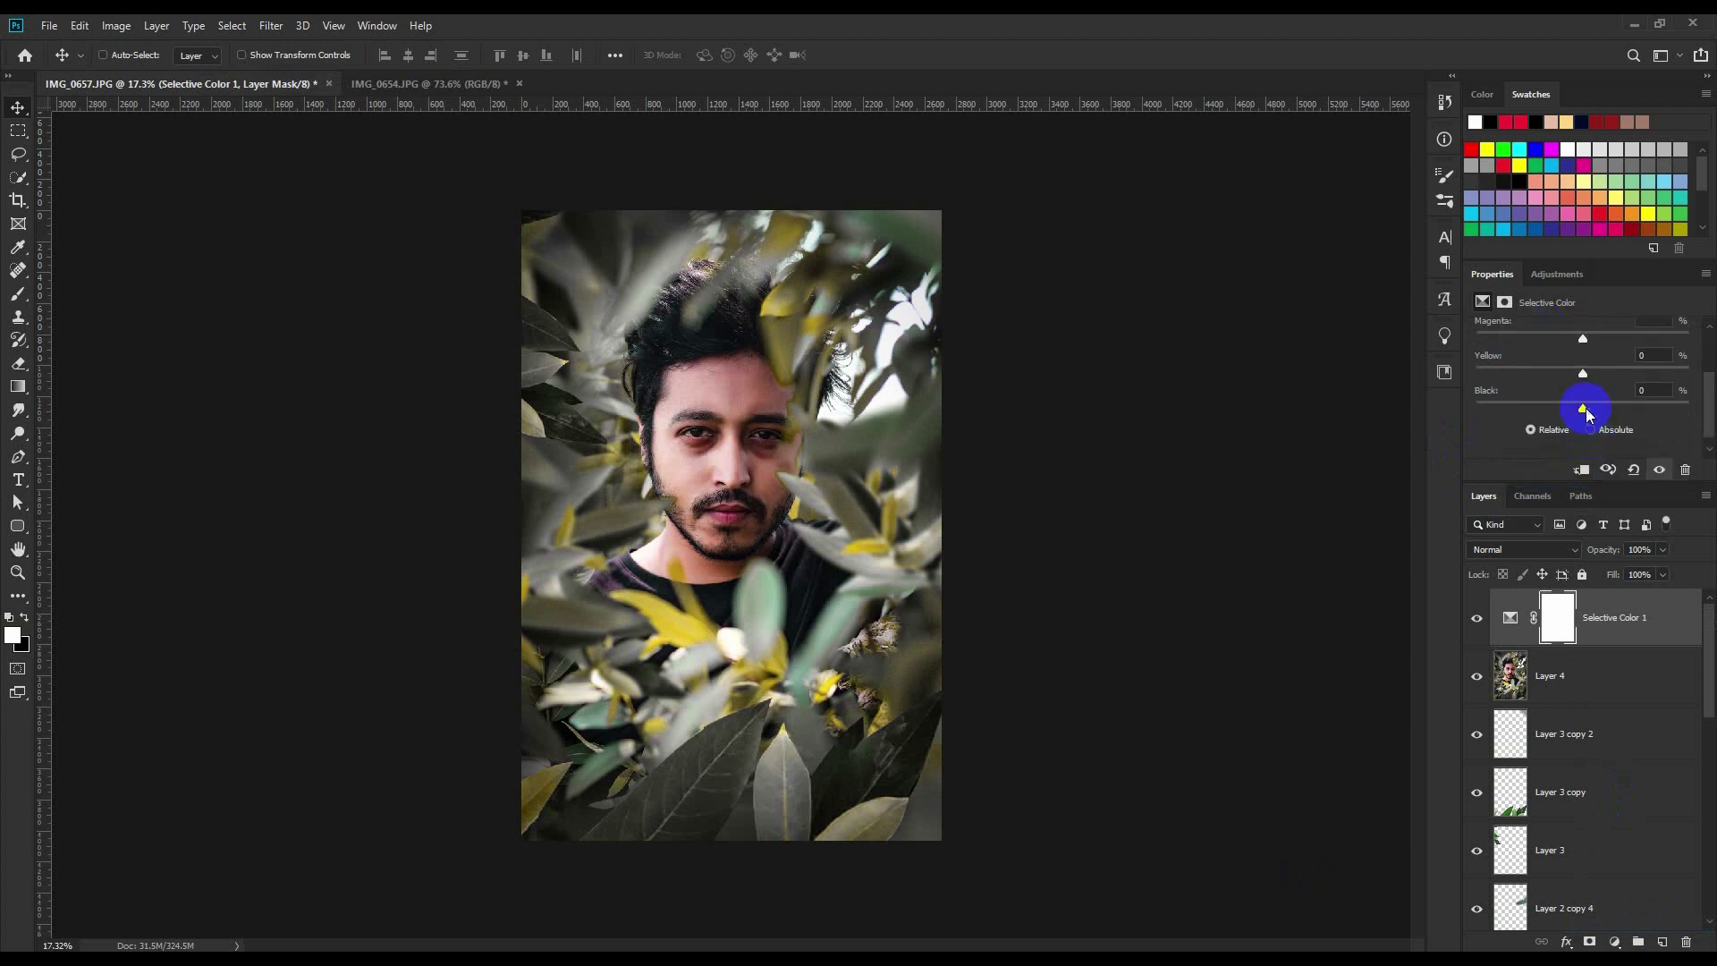
mouse_move(1583, 404)
mouse_down()
mouse_move(1629, 409)
mouse_move(1601, 412)
mouse_up()
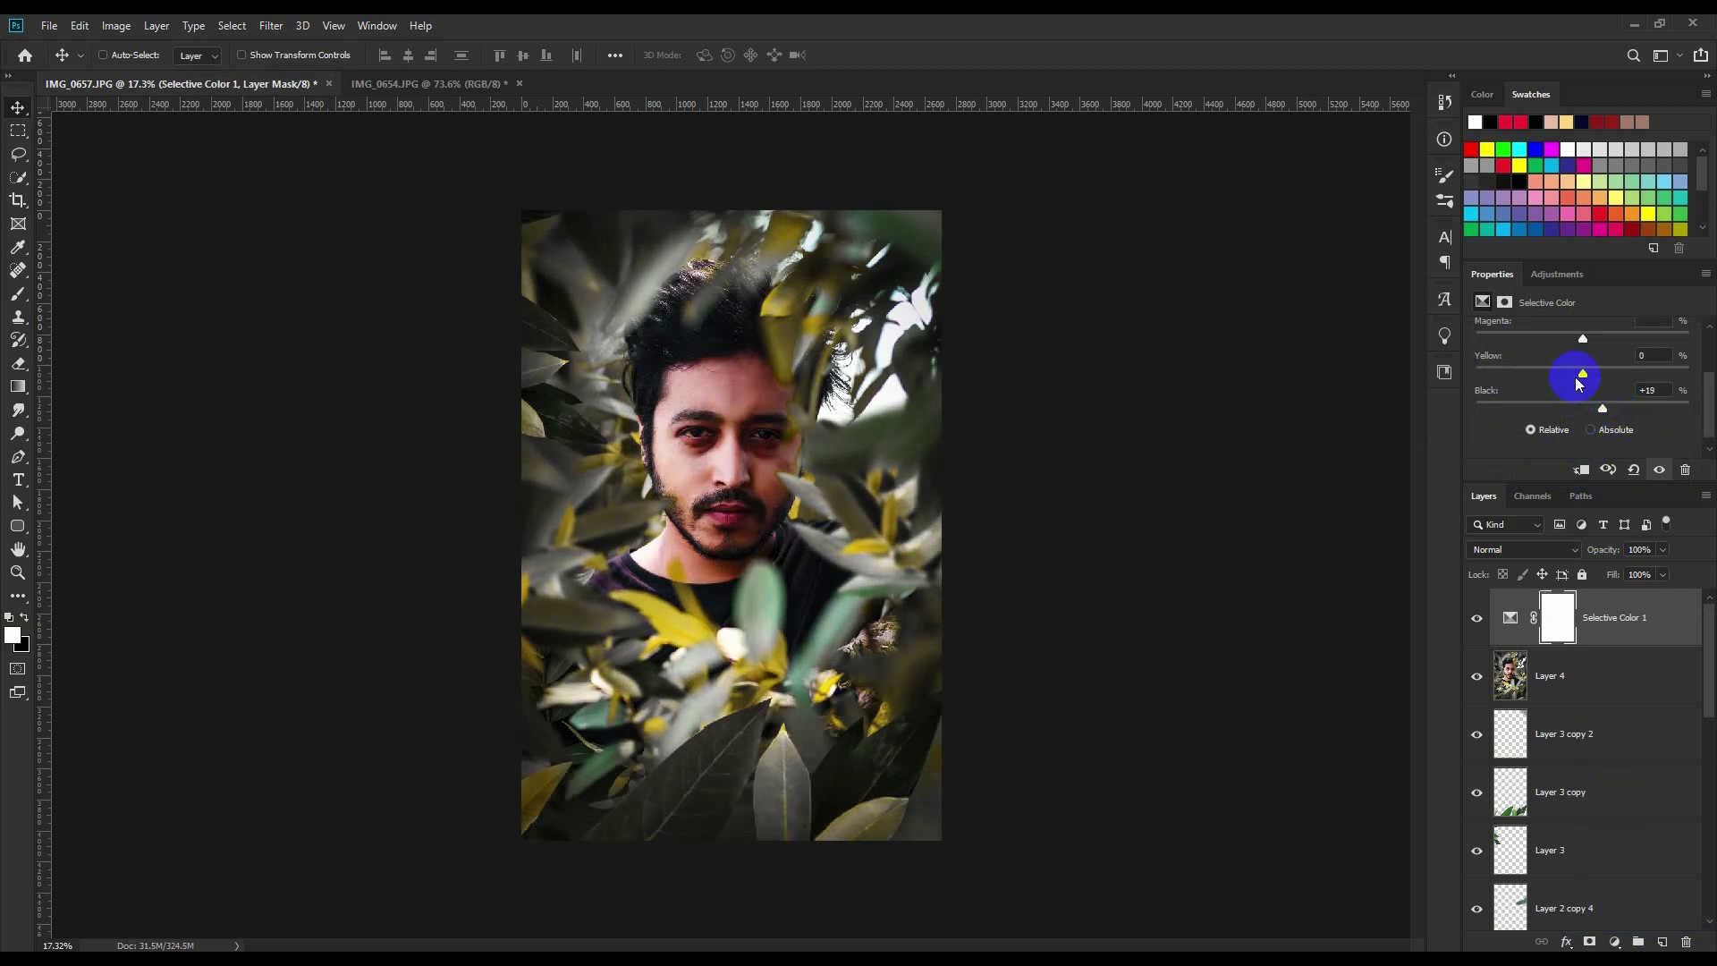
mouse_move(1582, 376)
mouse_down()
mouse_move(1553, 373)
mouse_move(1577, 378)
mouse_up()
drag(1584, 340, 1578, 347)
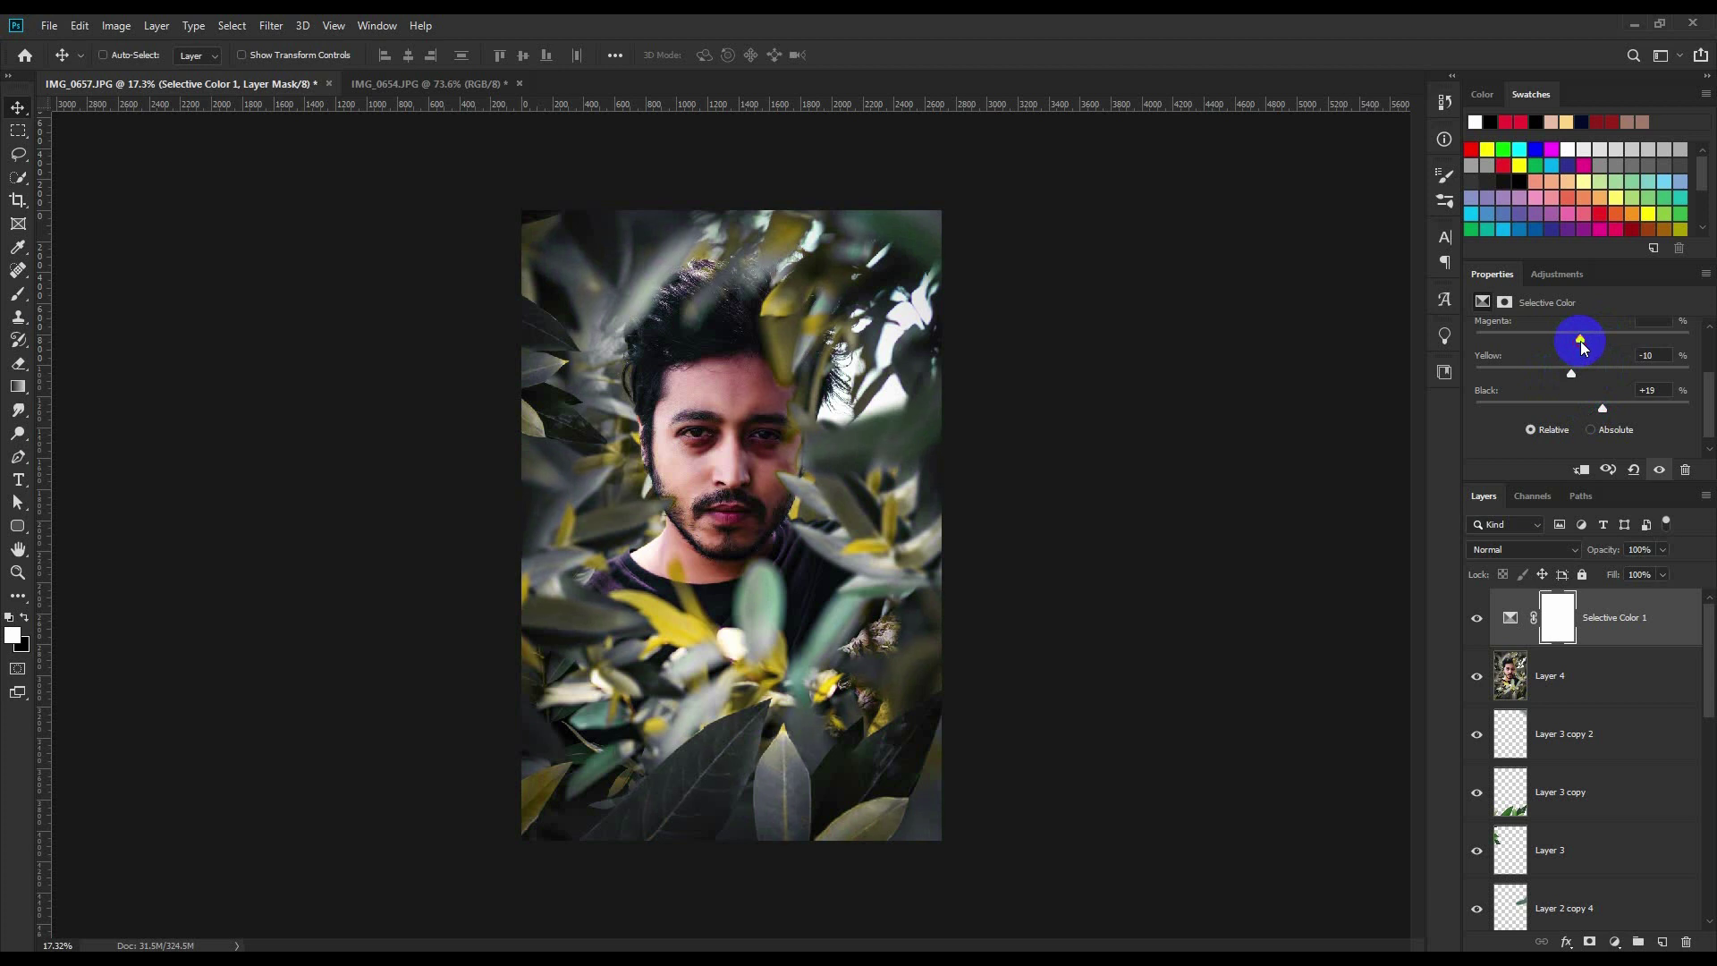
scroll(1592, 360, up, 1)
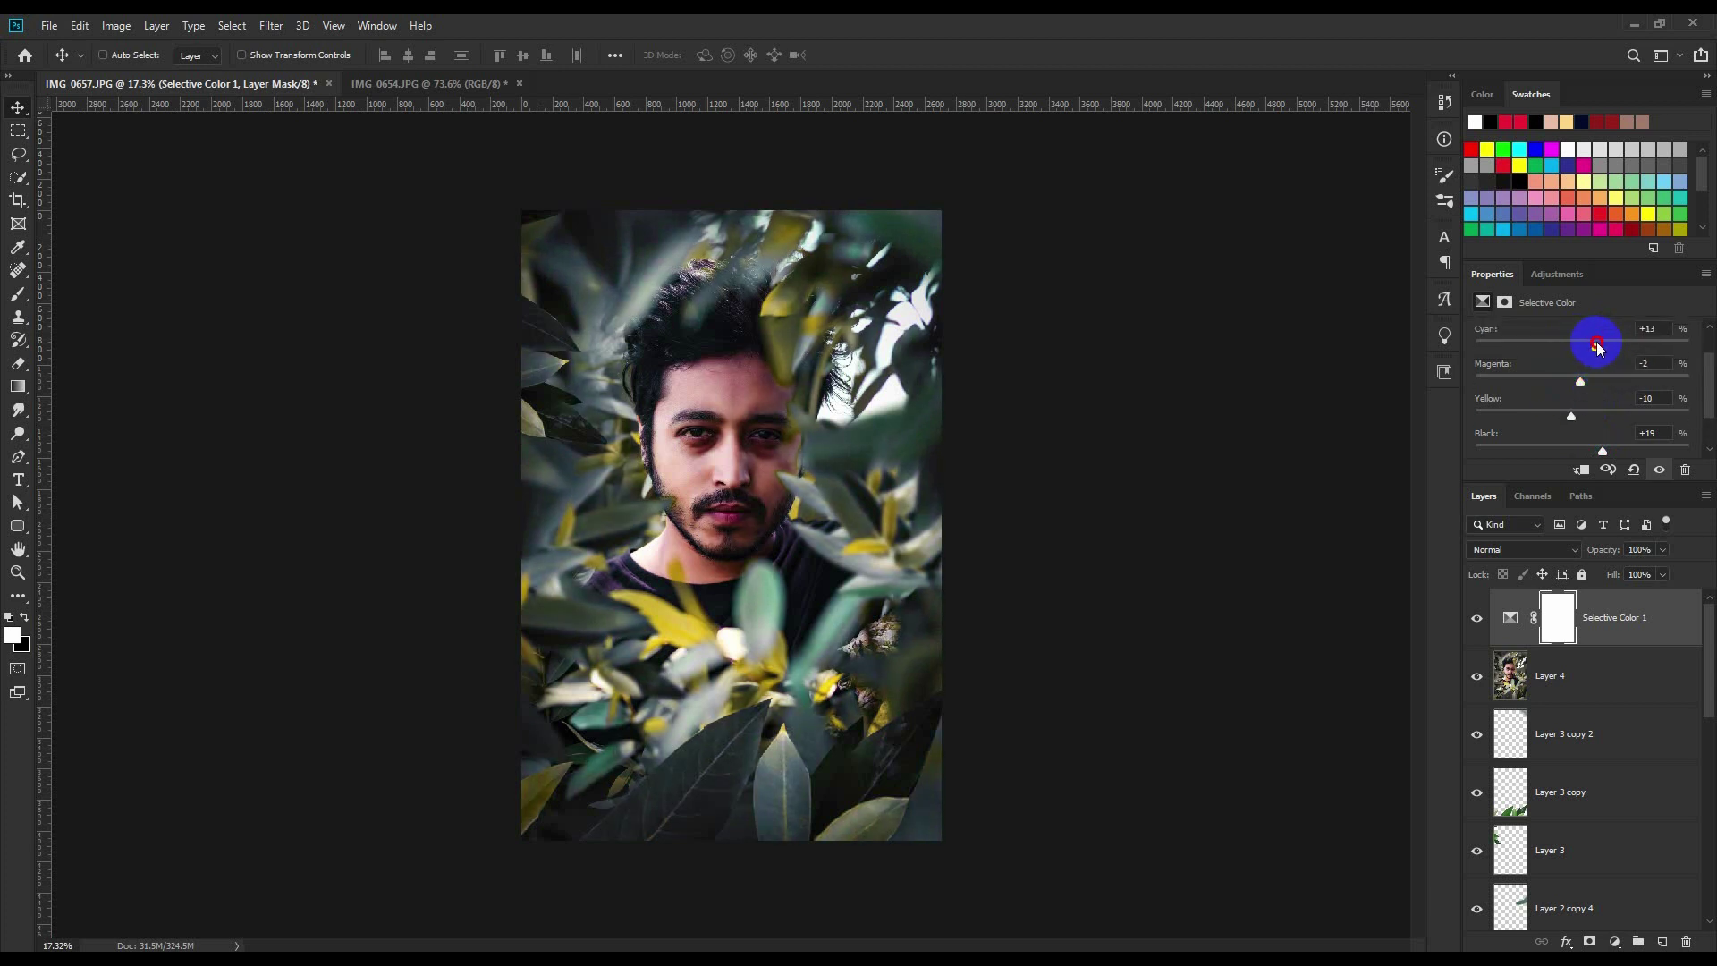
drag(1583, 348, 1575, 351)
- Add a touch of black to the Blacks colour range
scroll(1579, 348, up, 1)
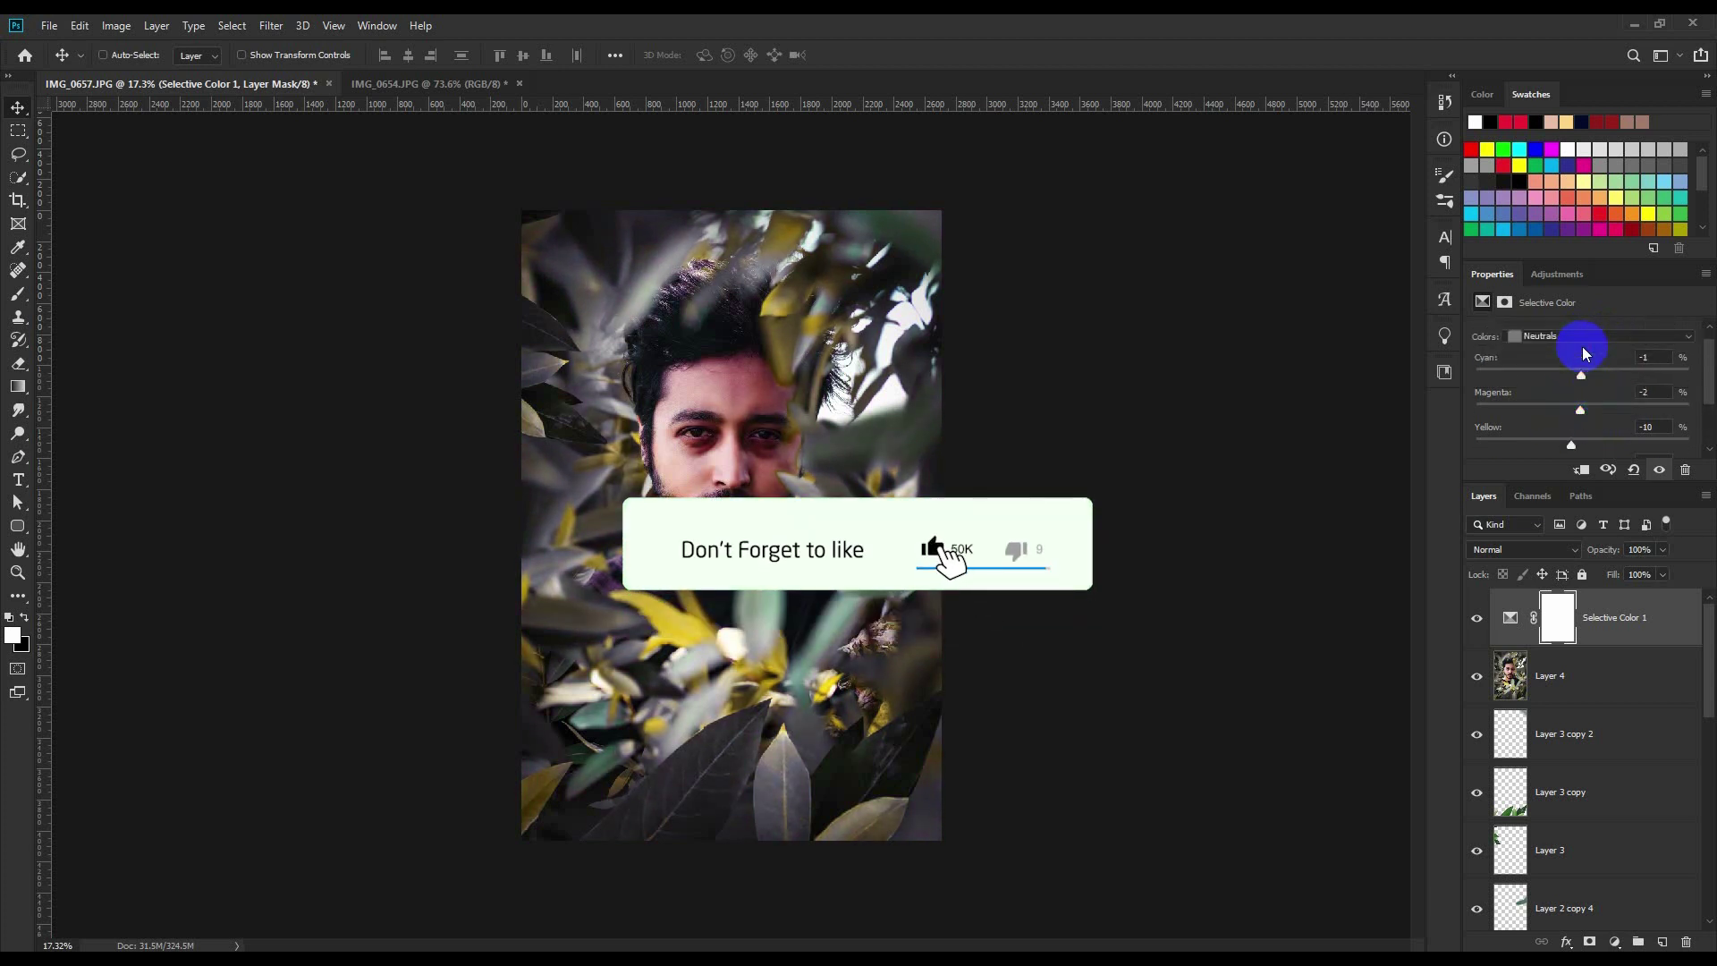
click(1582, 338)
click(1548, 451)
scroll(1584, 447, down, 2)
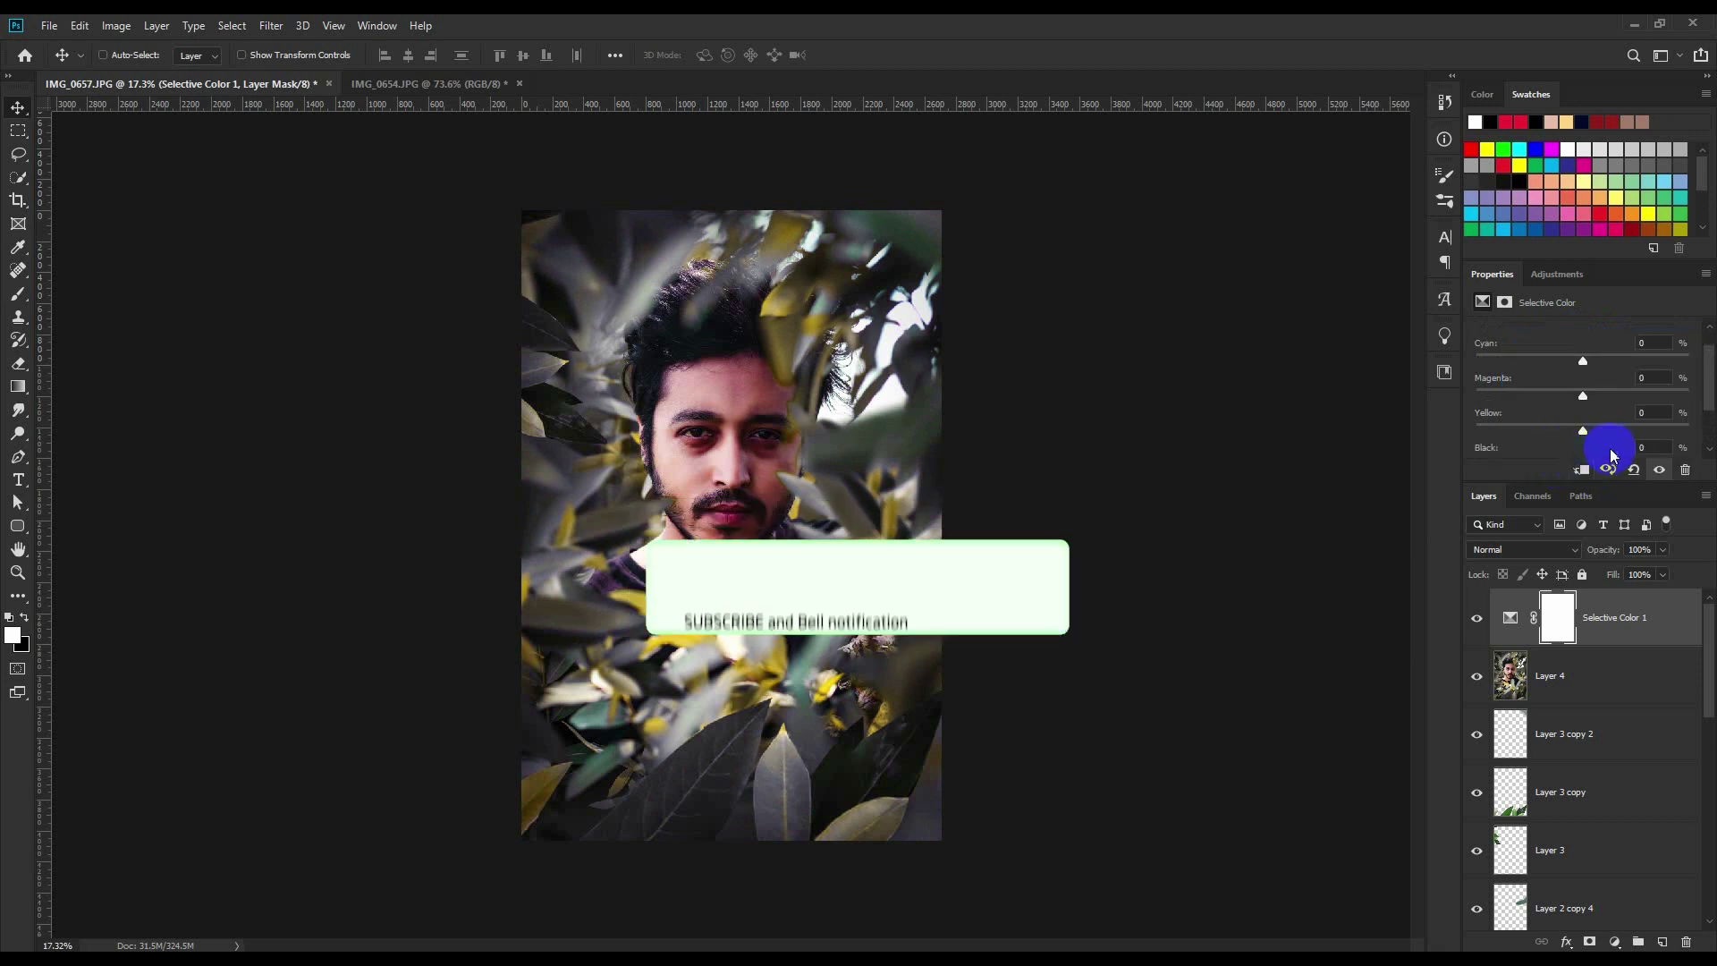
drag(1583, 423, 1588, 427)
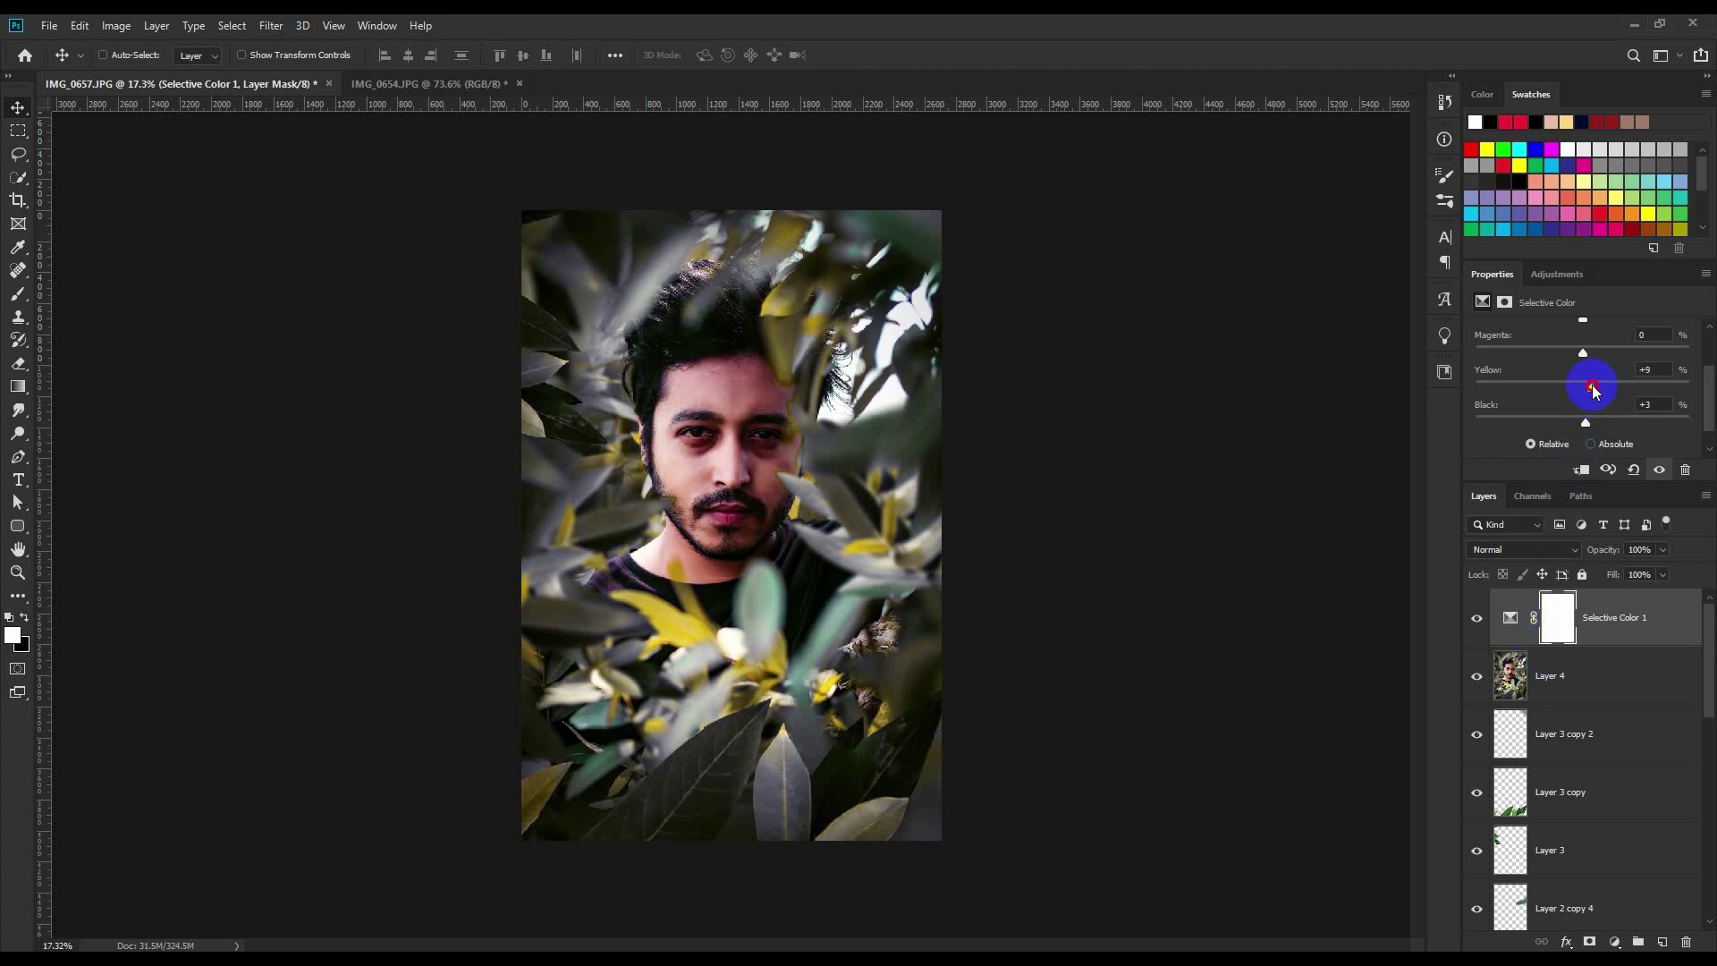
scroll(1592, 385, up, 3)
- Deepen the Greens range with more black and add yellow to it
click(1576, 352)
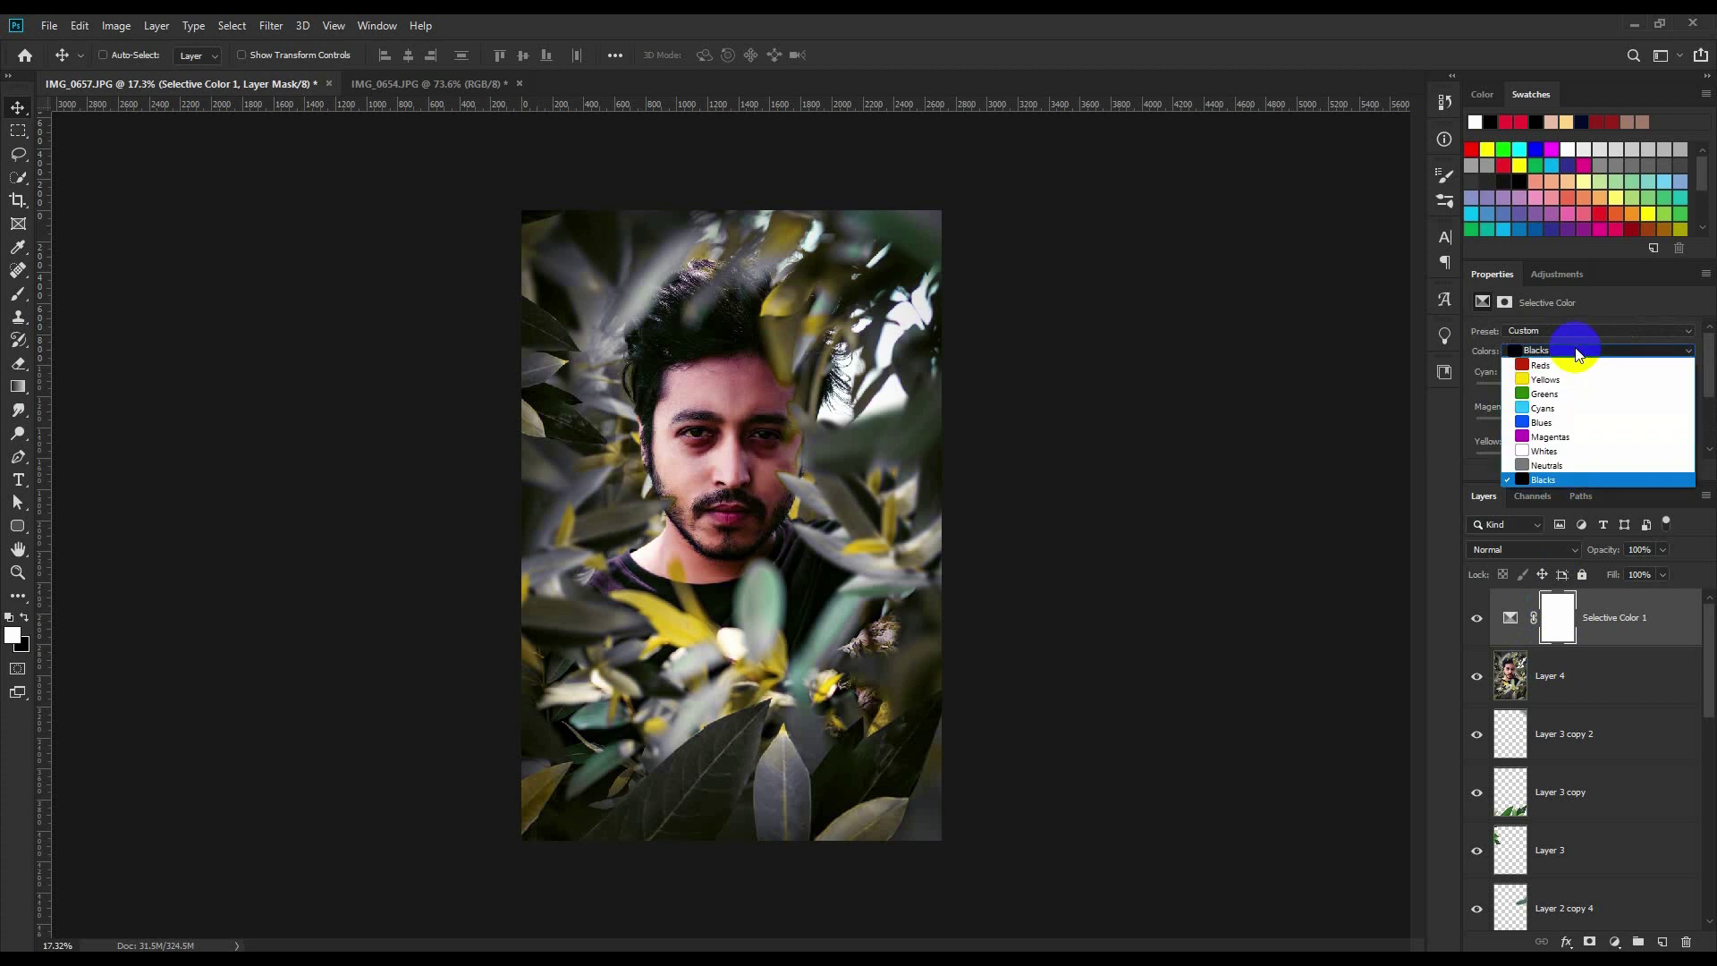
click(1557, 397)
scroll(1572, 429, down, 1)
scroll(1574, 420, down, 1)
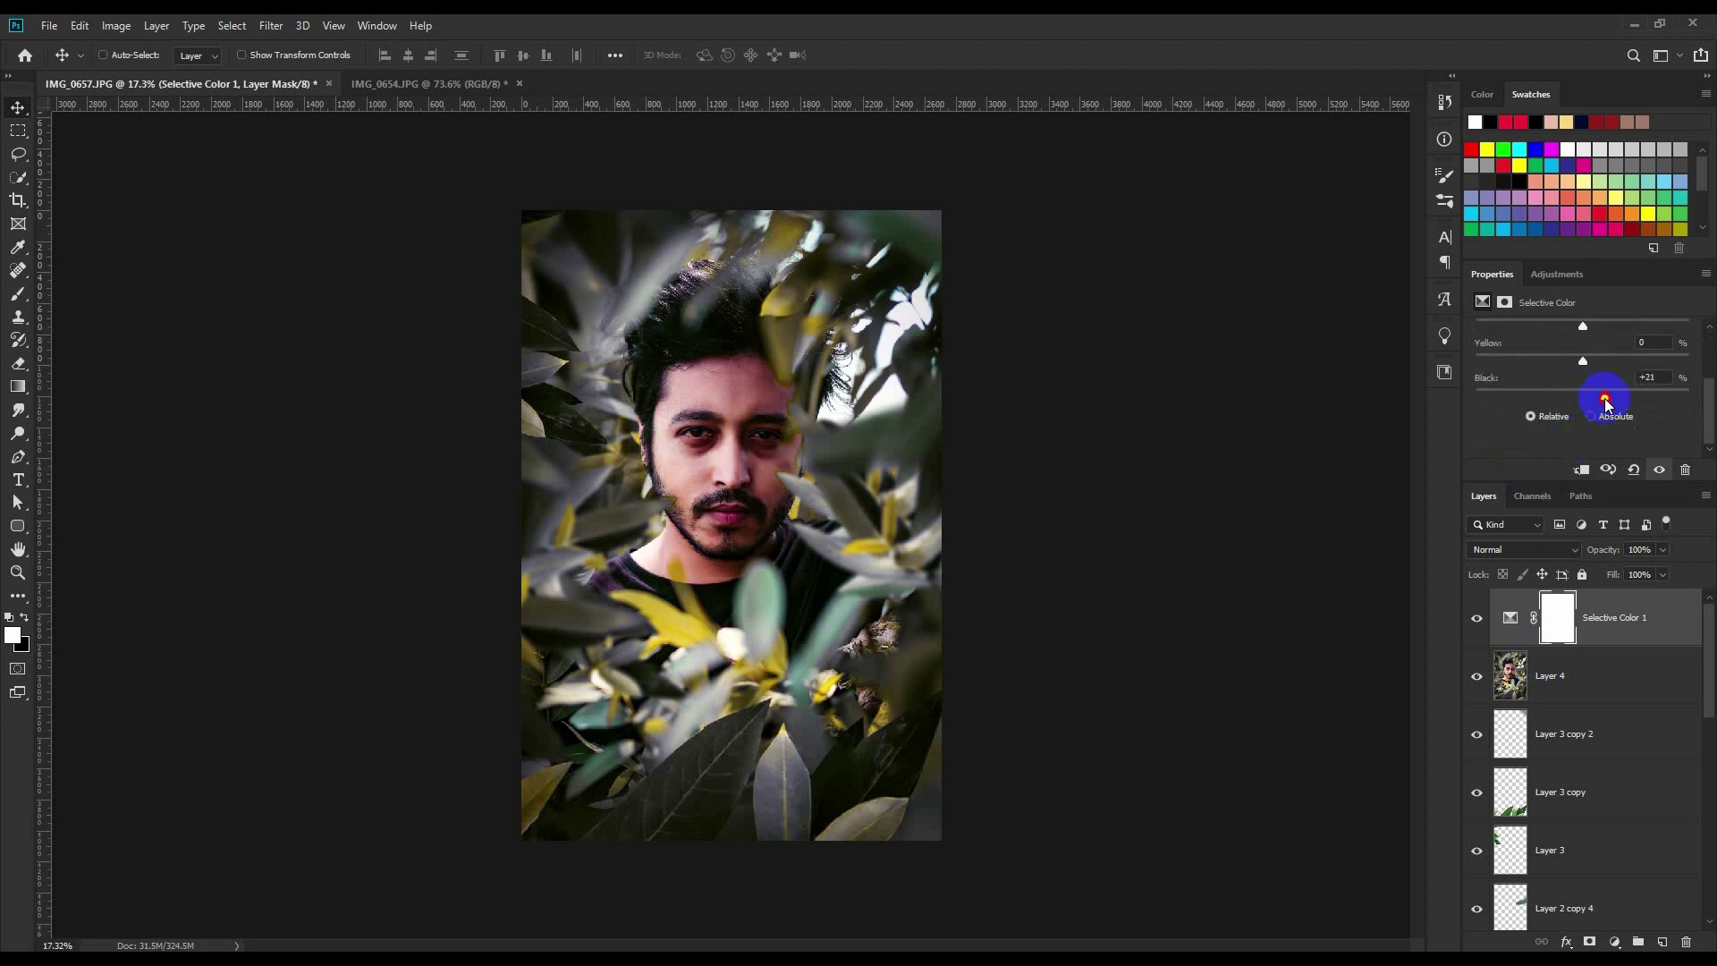
mouse_move(1606, 403)
mouse_down()
mouse_move(1548, 399)
mouse_move(1631, 410)
mouse_move(1515, 410)
mouse_move(1617, 416)
mouse_up()
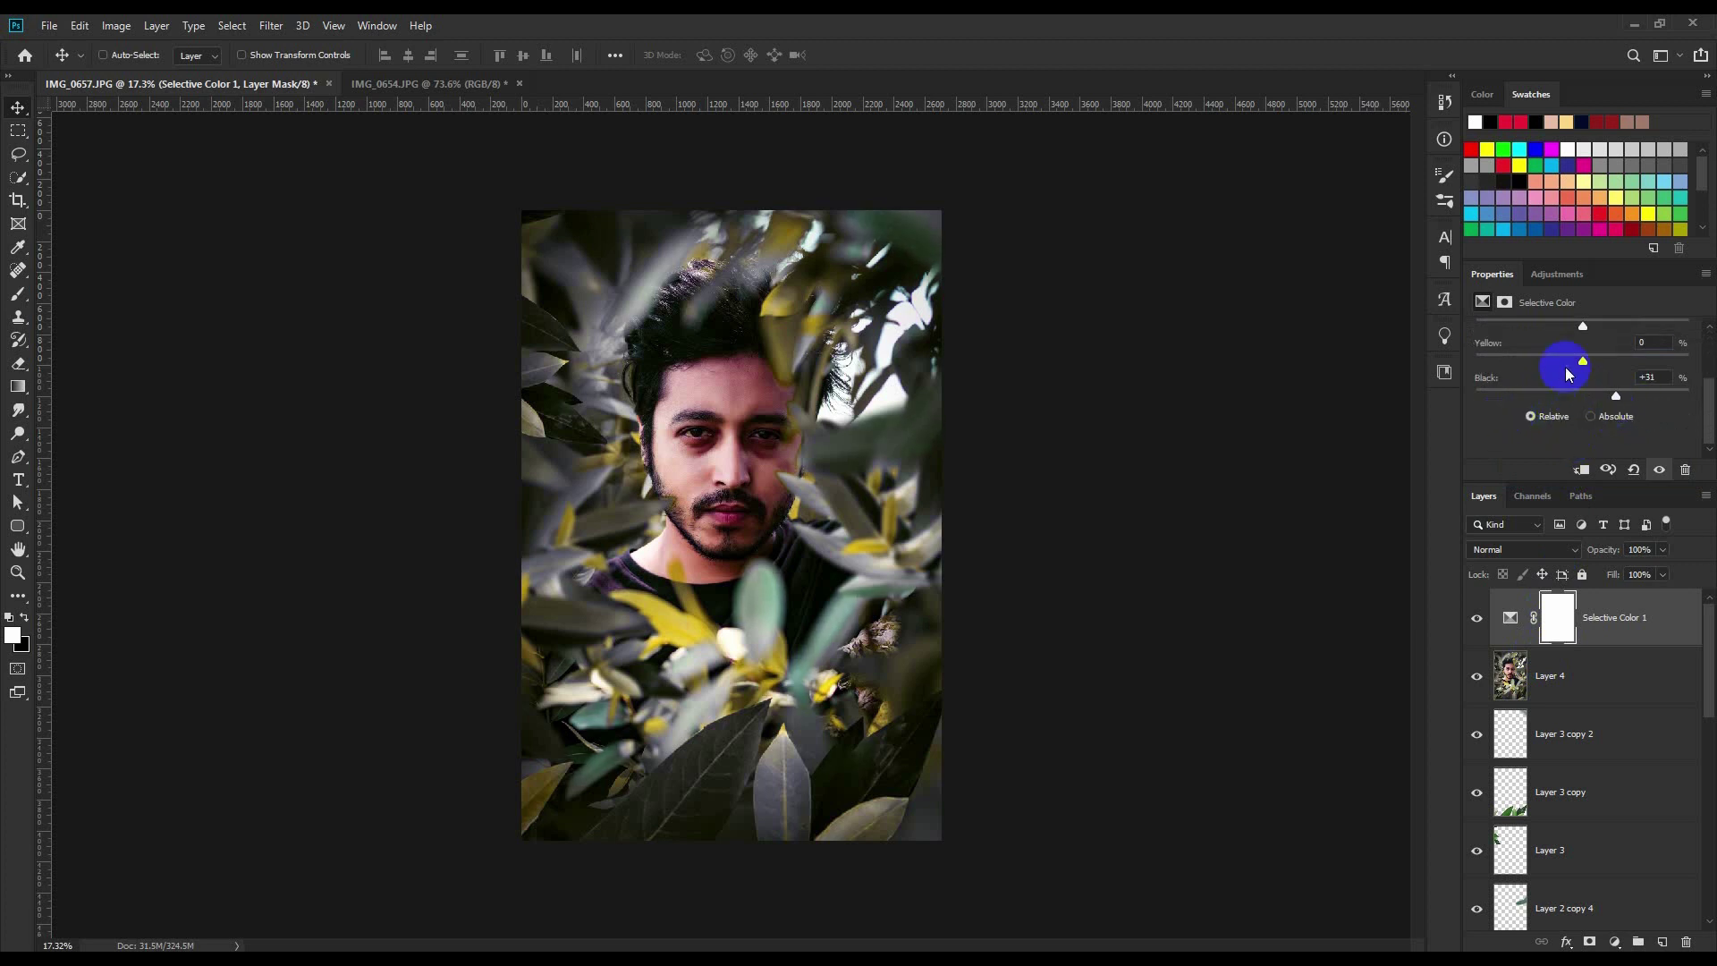
drag(1585, 372, 1617, 372)
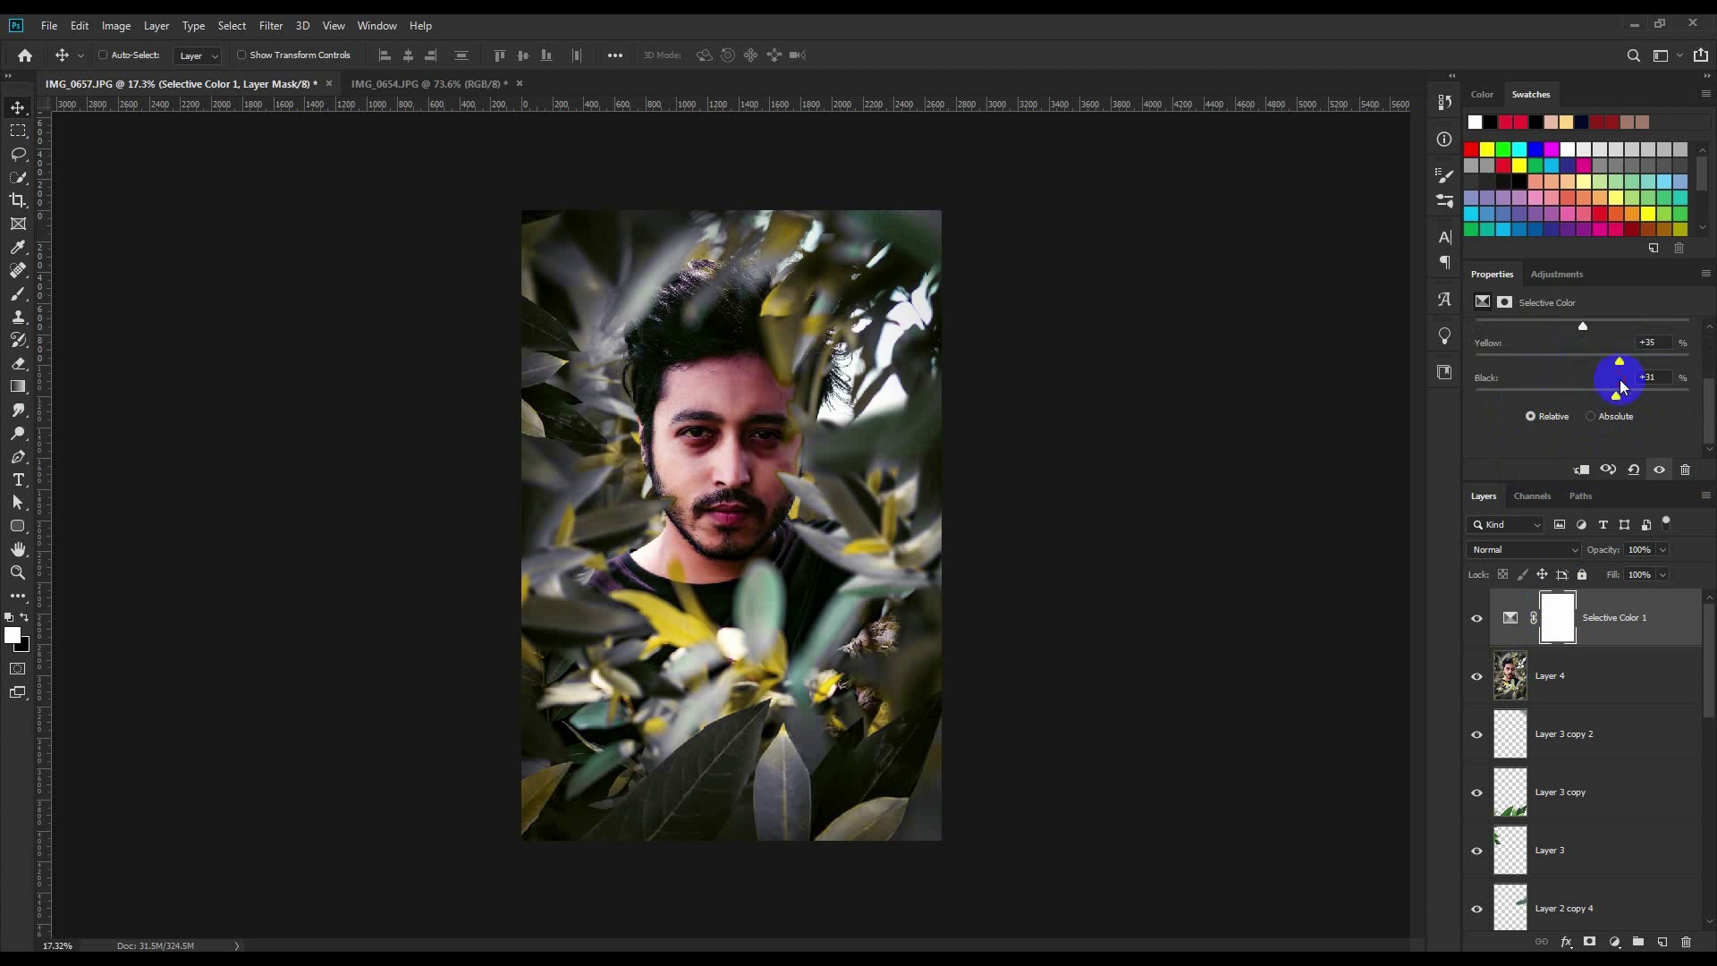
scroll(1615, 380, up, 2)
scroll(1610, 376, up, 1)
- Push the Yellows range black up to about +92
click(1556, 350)
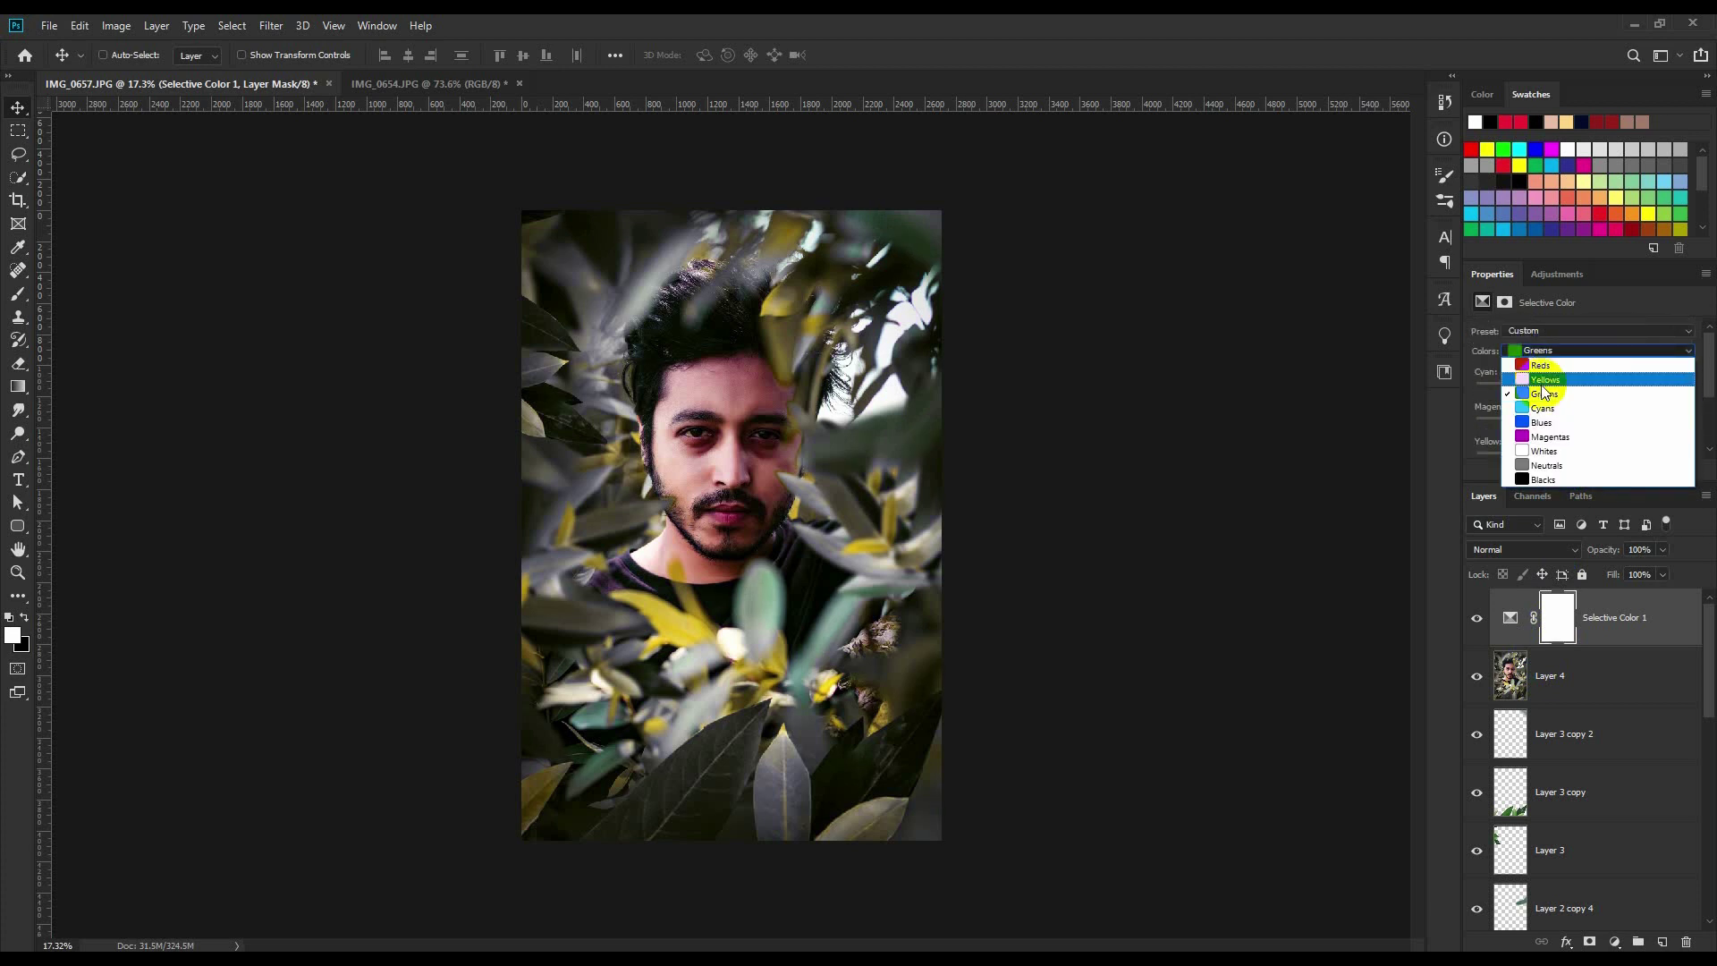
click(1543, 383)
scroll(1571, 407, down, 1)
scroll(1601, 394, down, 2)
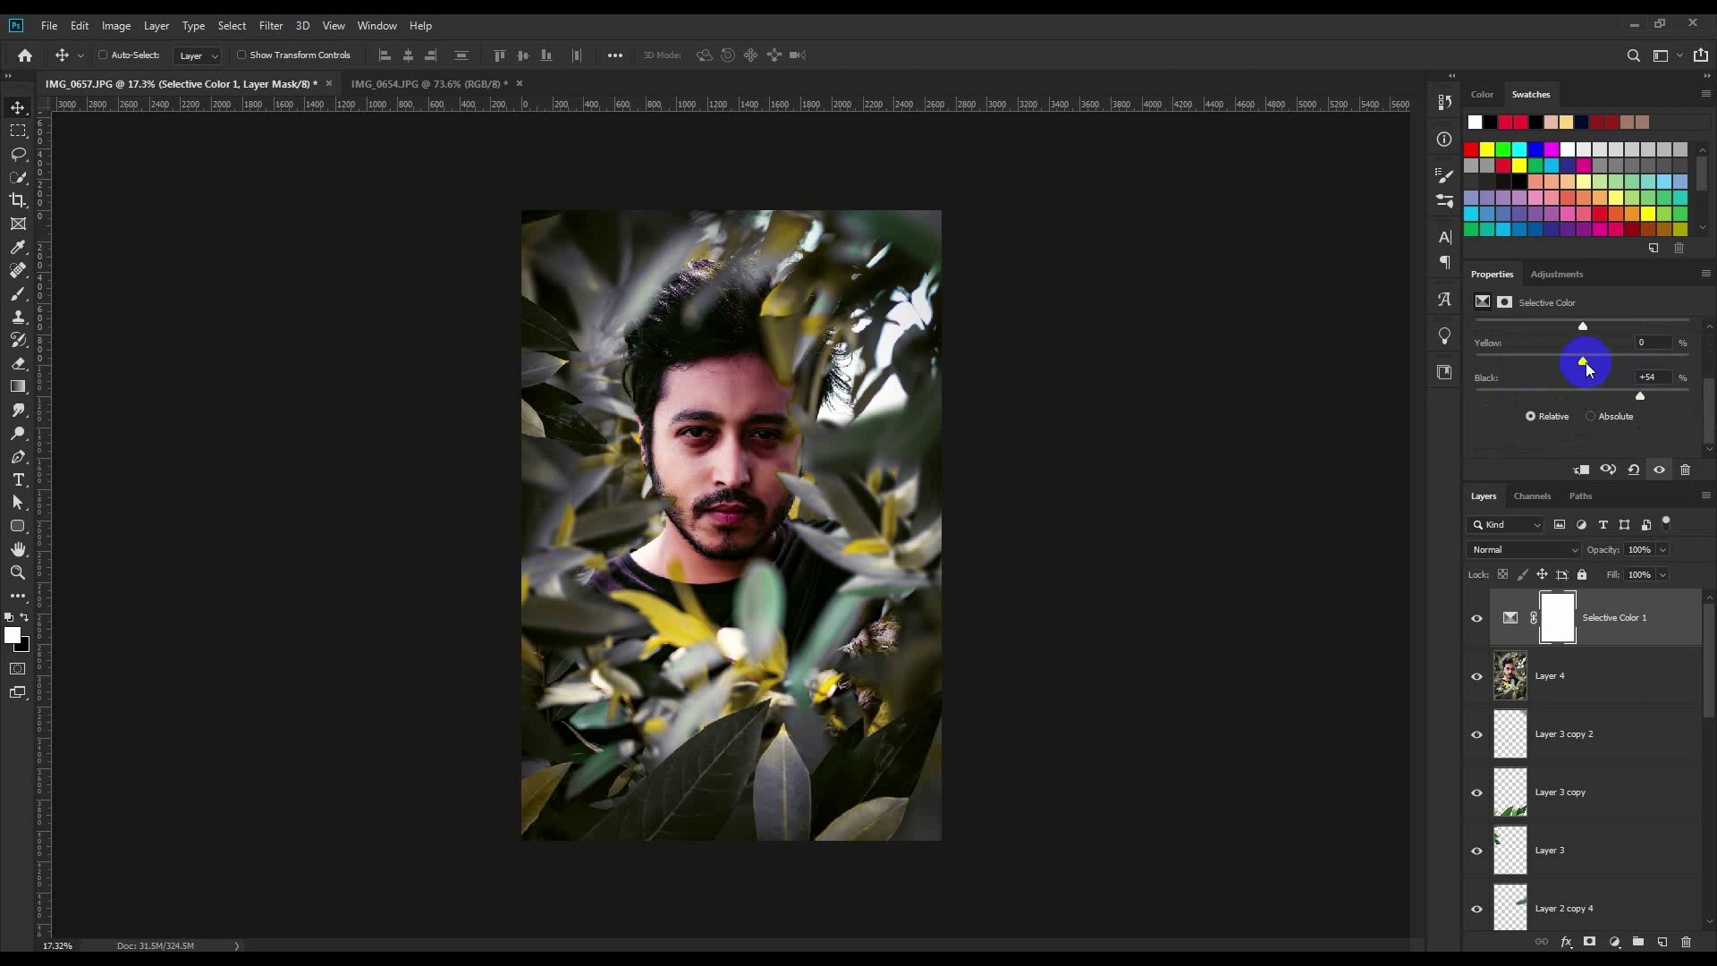
drag(1631, 387, 1683, 410)
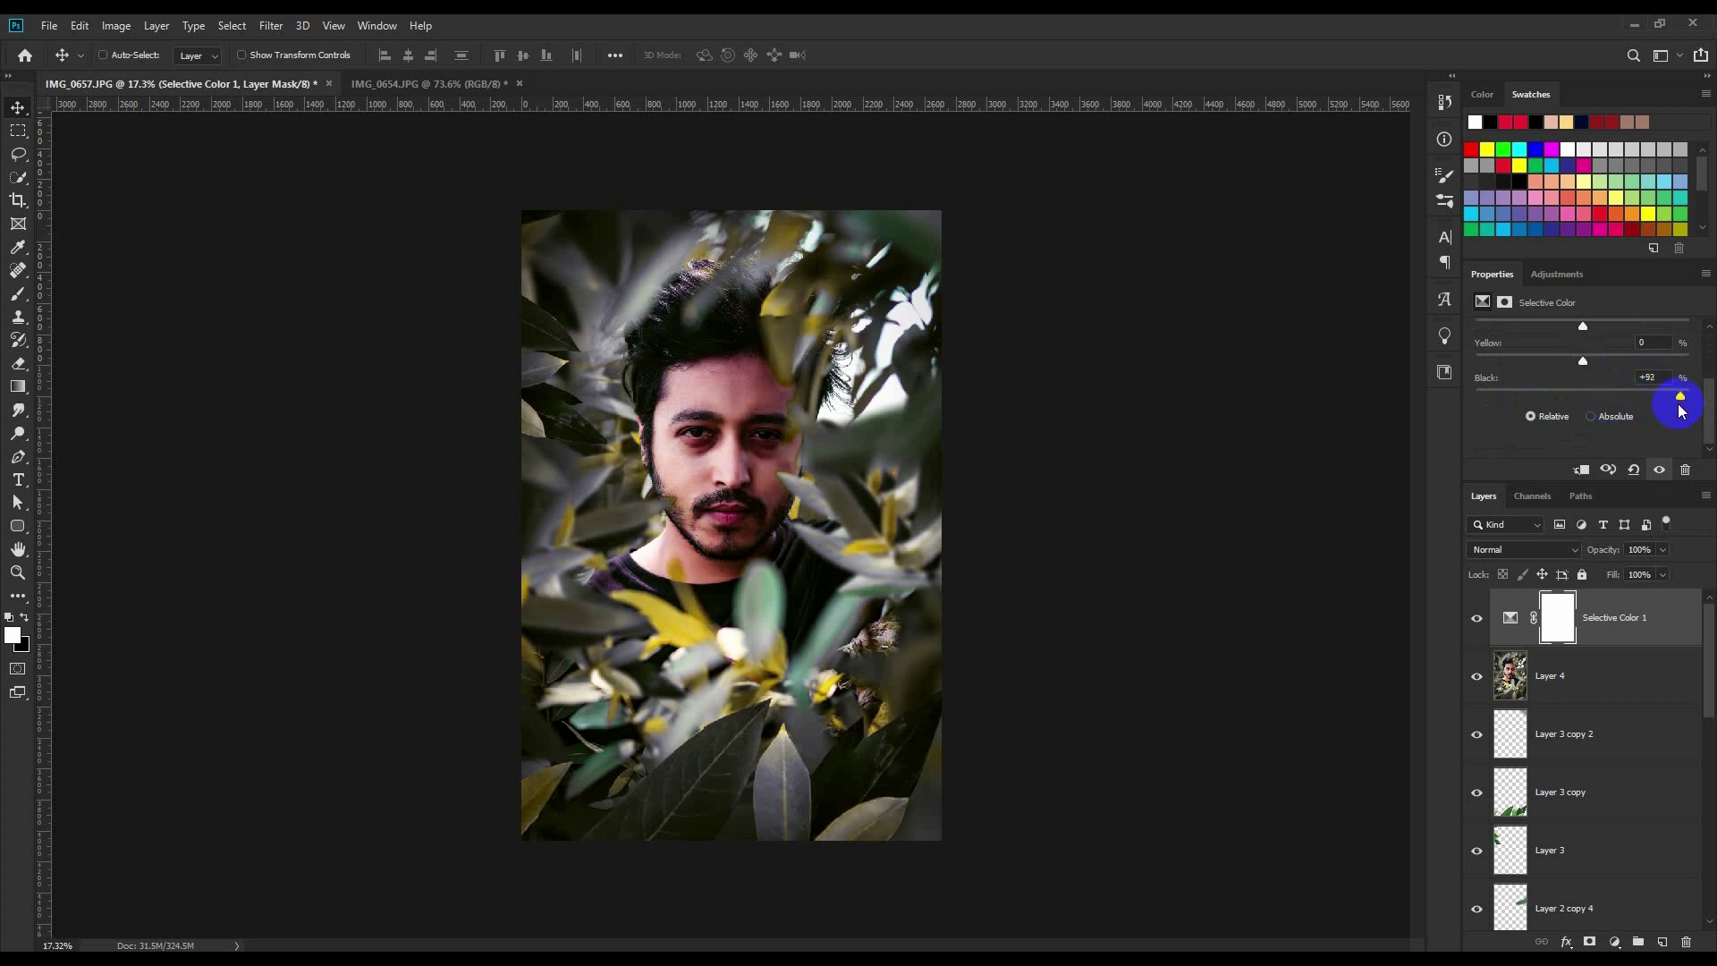
- Paint the Selective Color mask black over the man's face
click(18, 293)
mouse_move(671, 456)
mouse_down()
mouse_move(722, 497)
mouse_move(729, 398)
mouse_move(741, 505)
mouse_move(756, 415)
mouse_move(755, 498)
mouse_move(652, 364)
mouse_move(751, 398)
mouse_up()
click(9, 617)
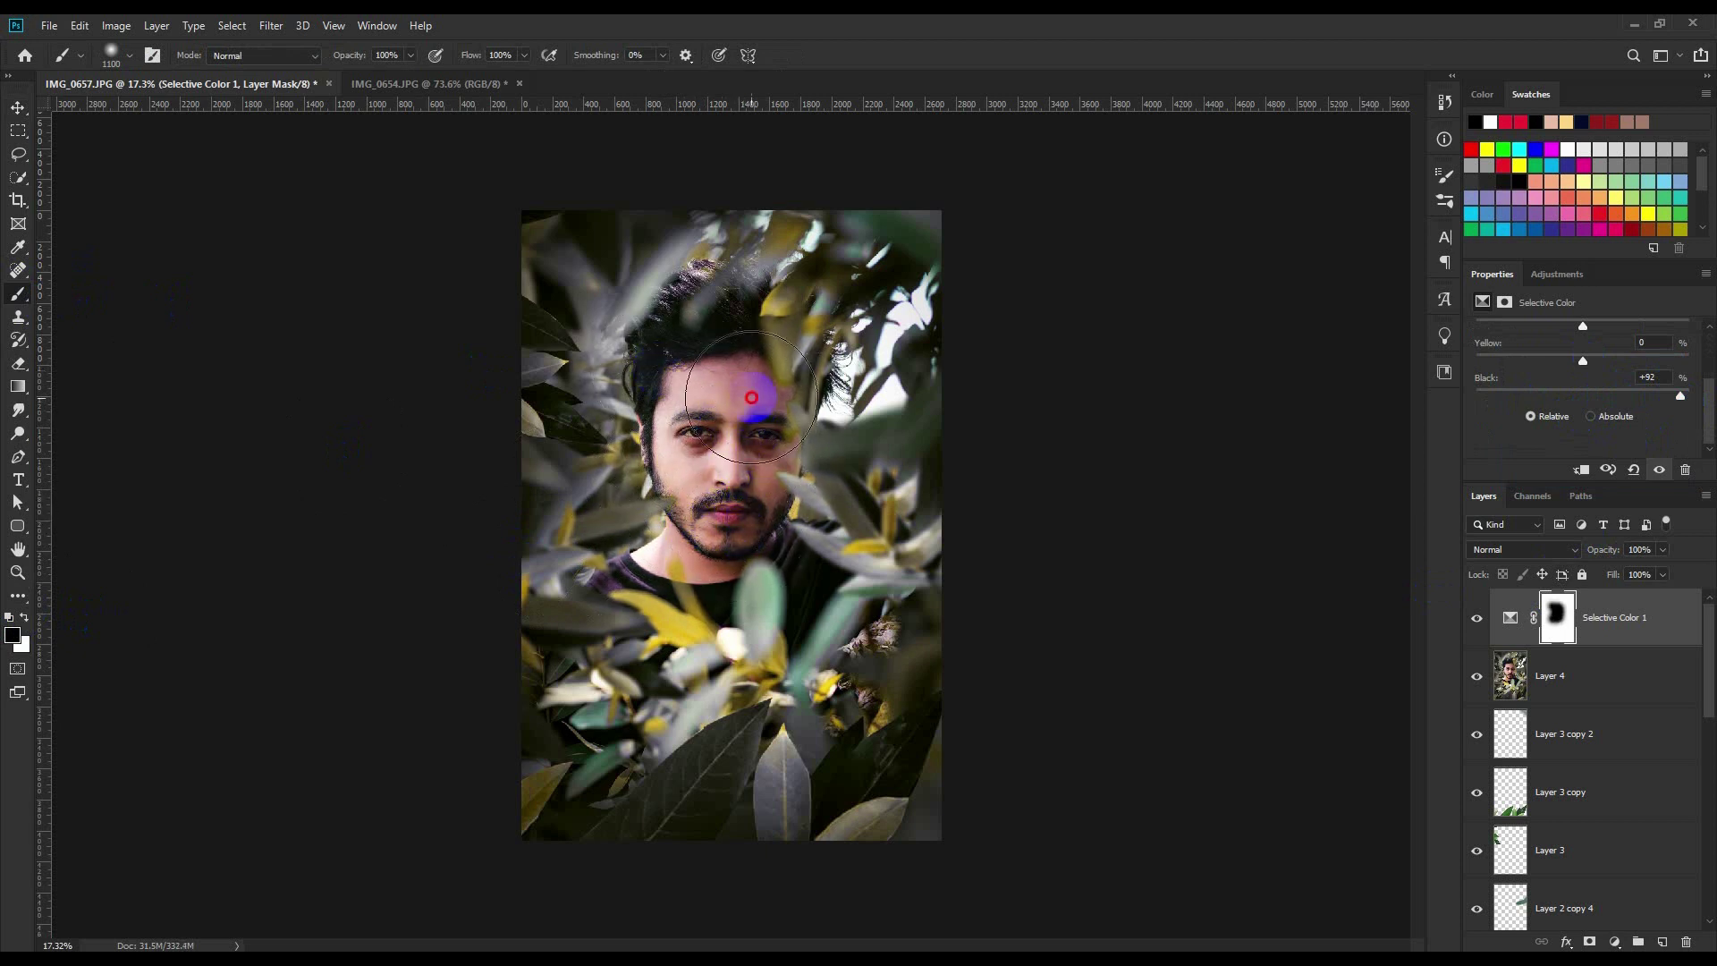
- Add an Exposure adjustment layer with its Offset set to +0.0010
click(1615, 942)
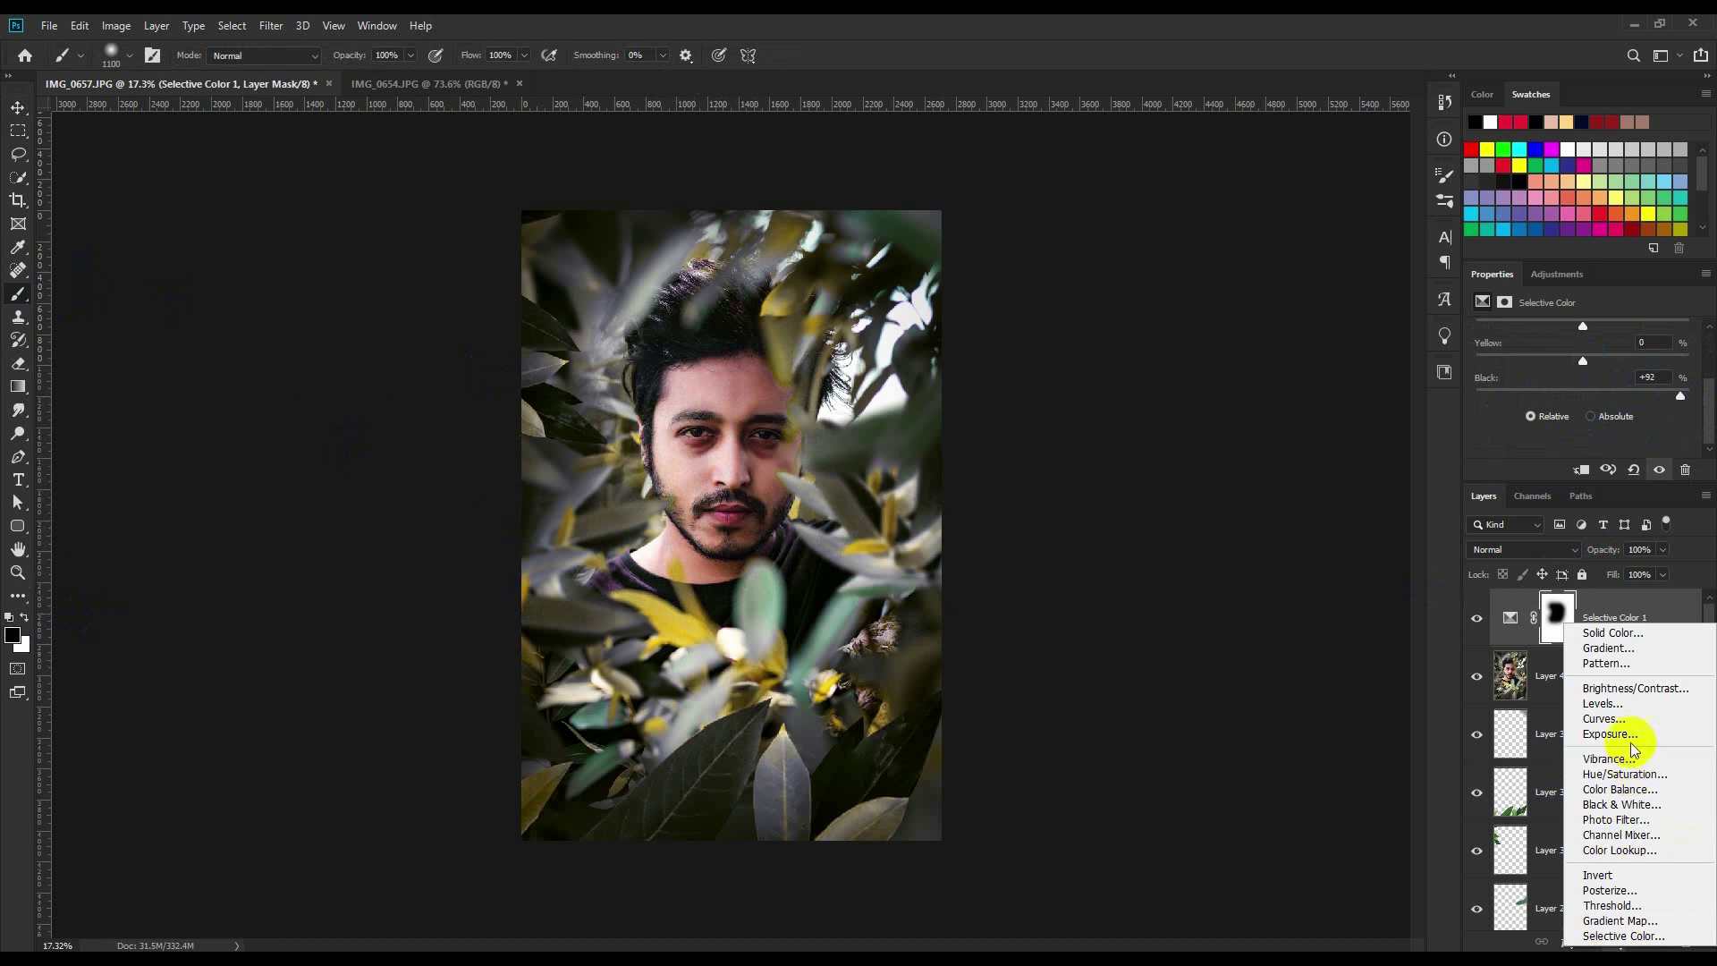
click(1630, 739)
drag(1583, 413, 1580, 416)
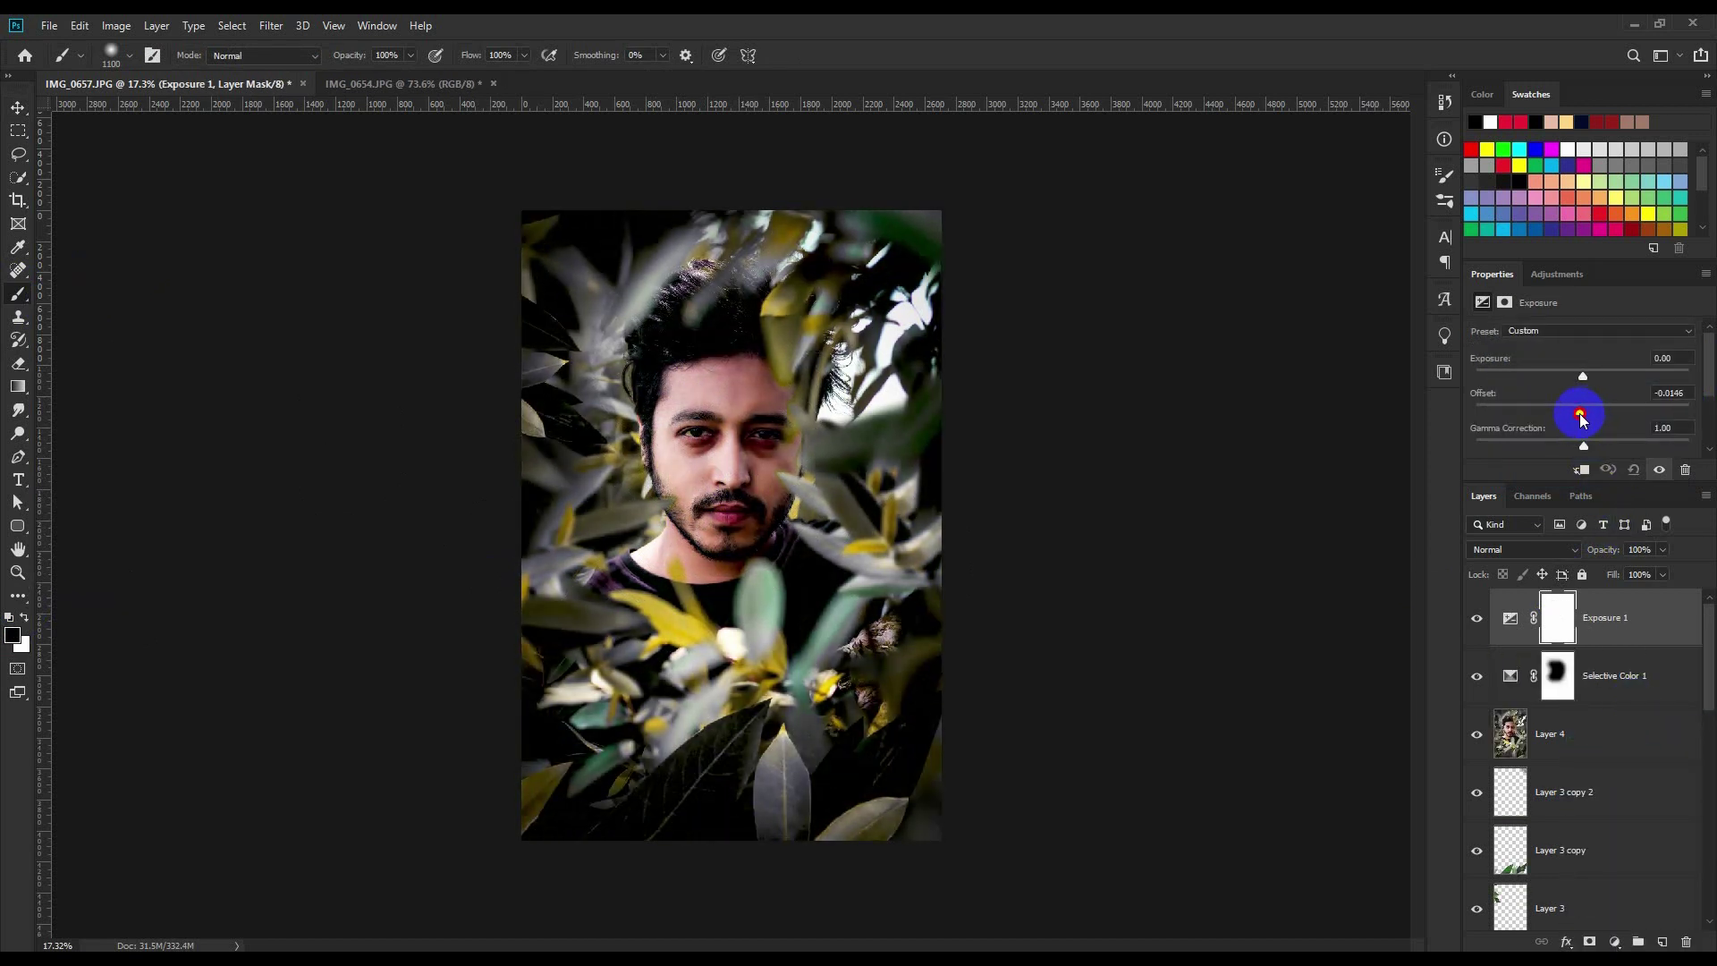
drag(1581, 416, 1584, 416)
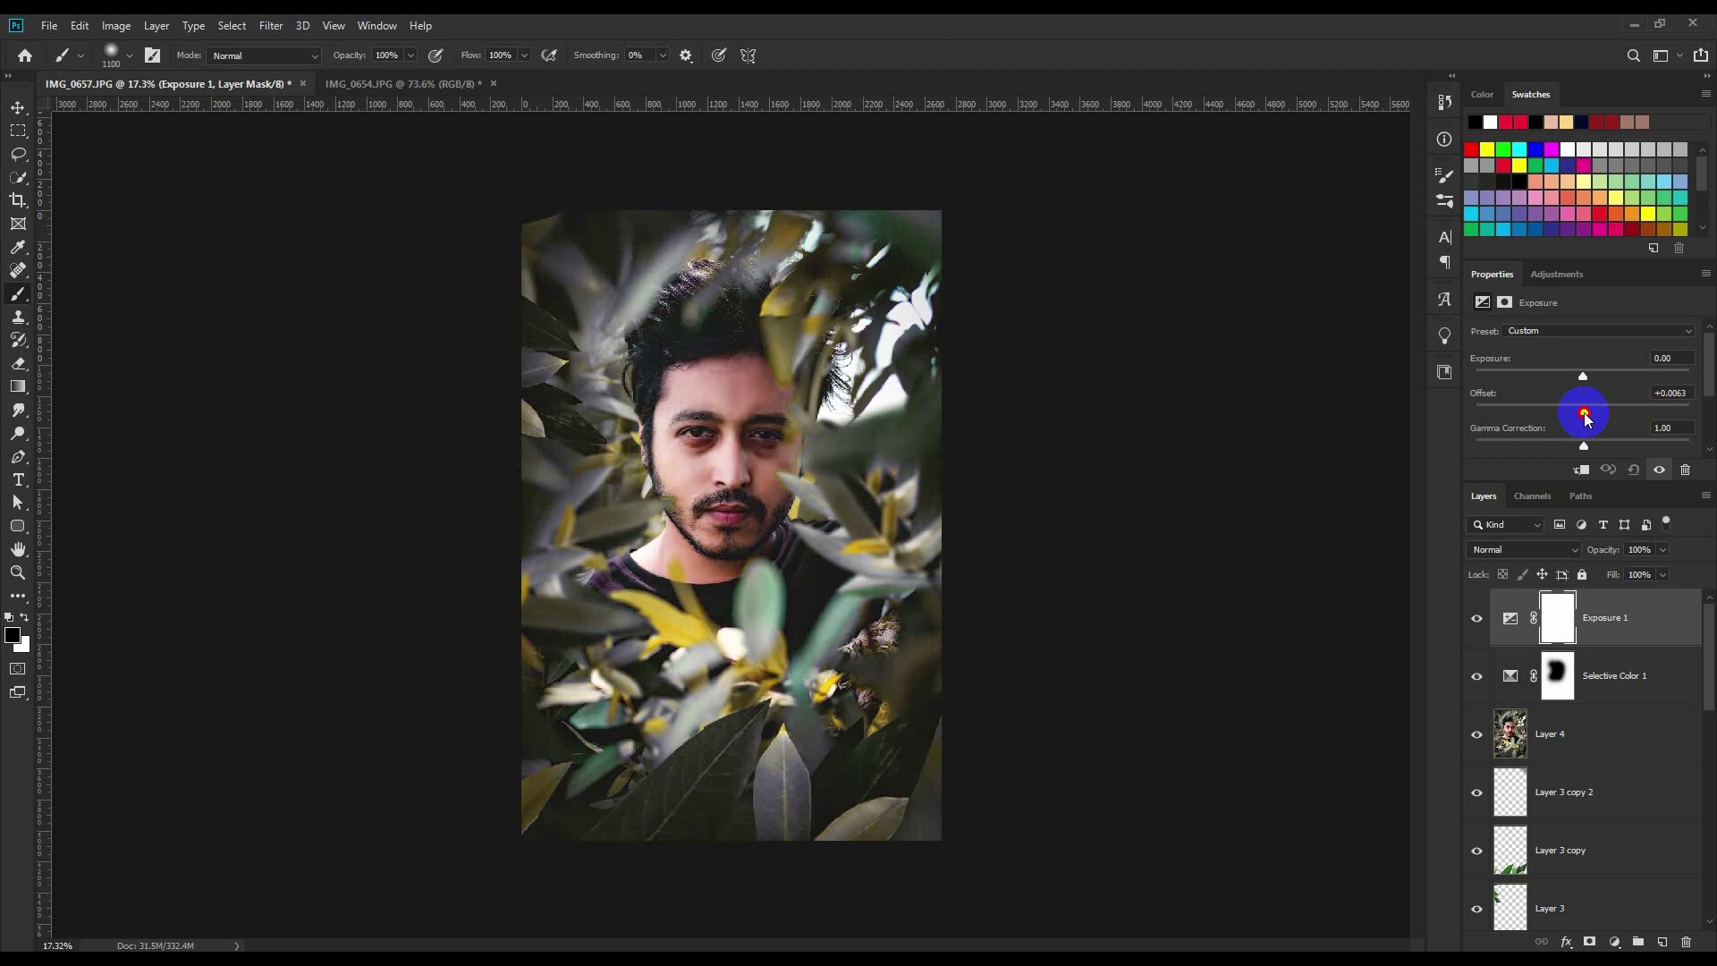
drag(1586, 417, 1584, 417)
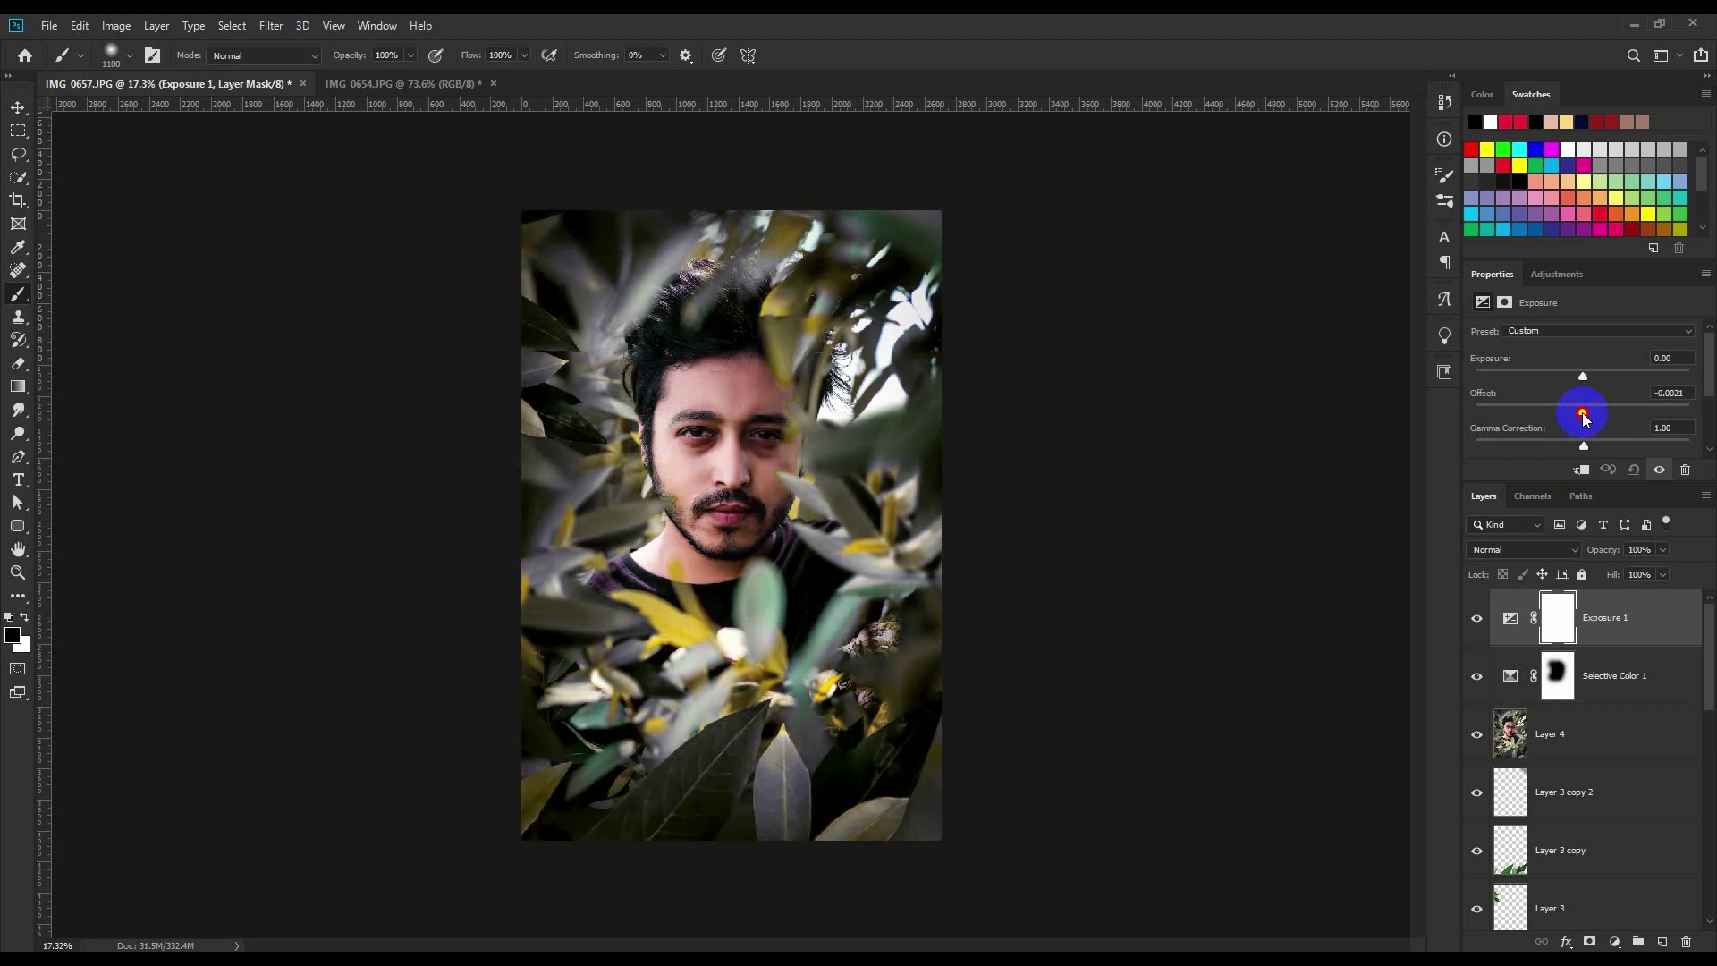
click(1678, 418)
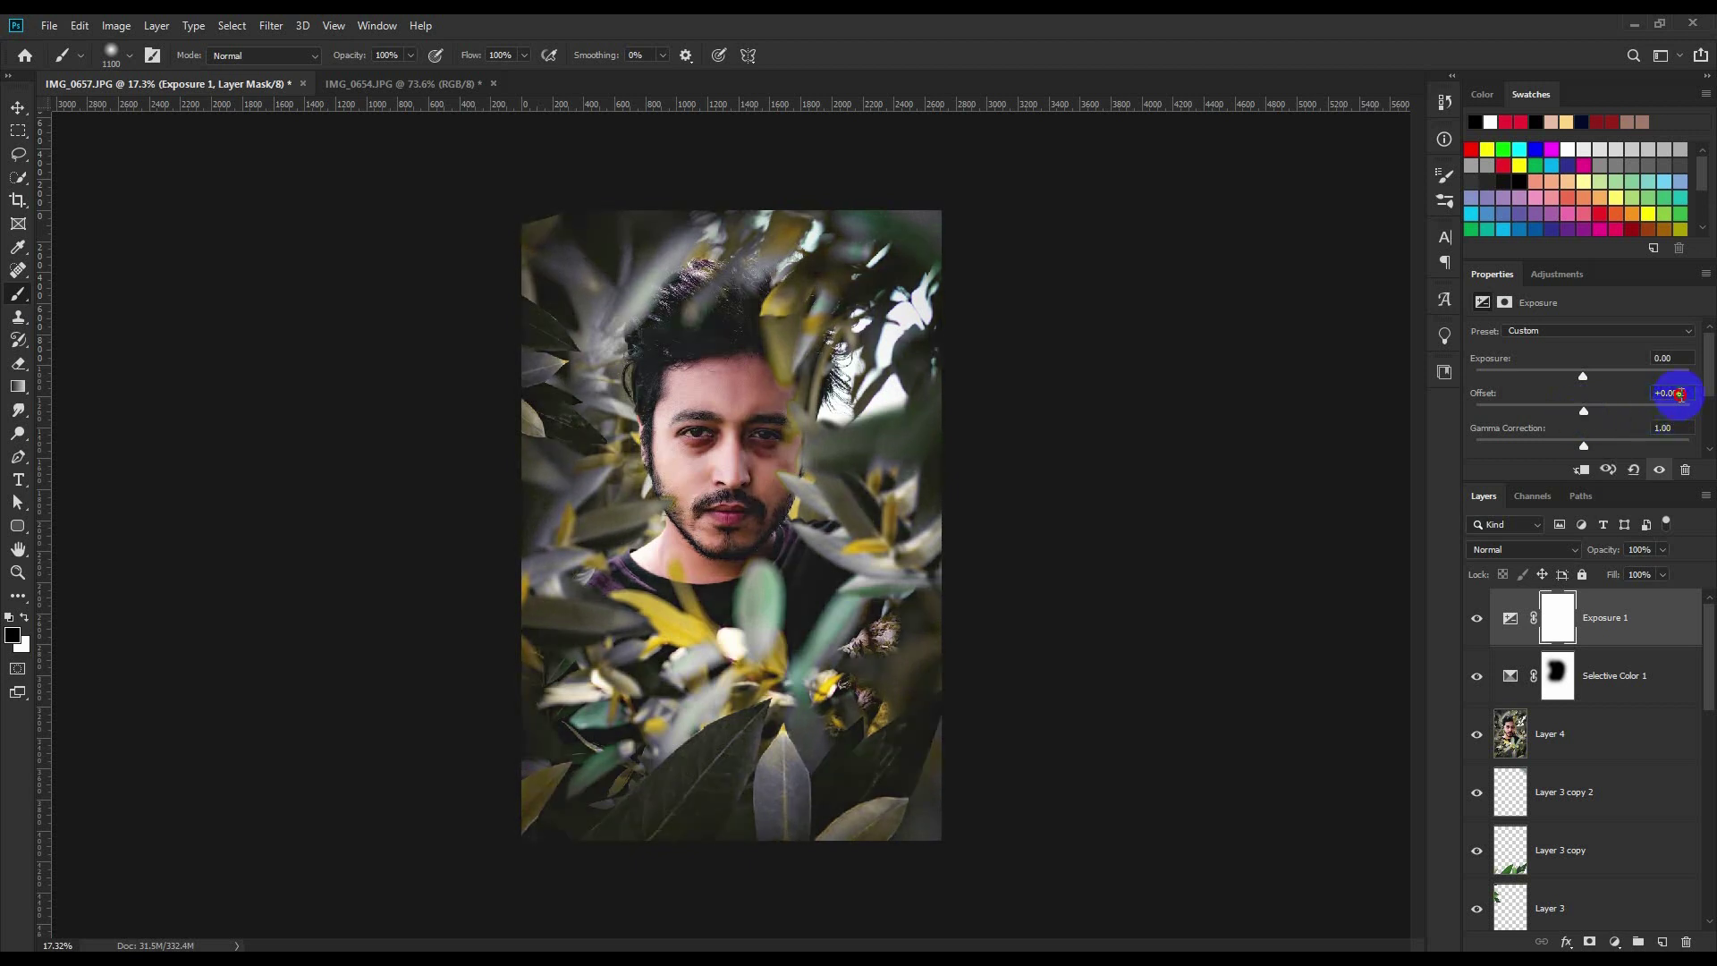
text(+0.0010)
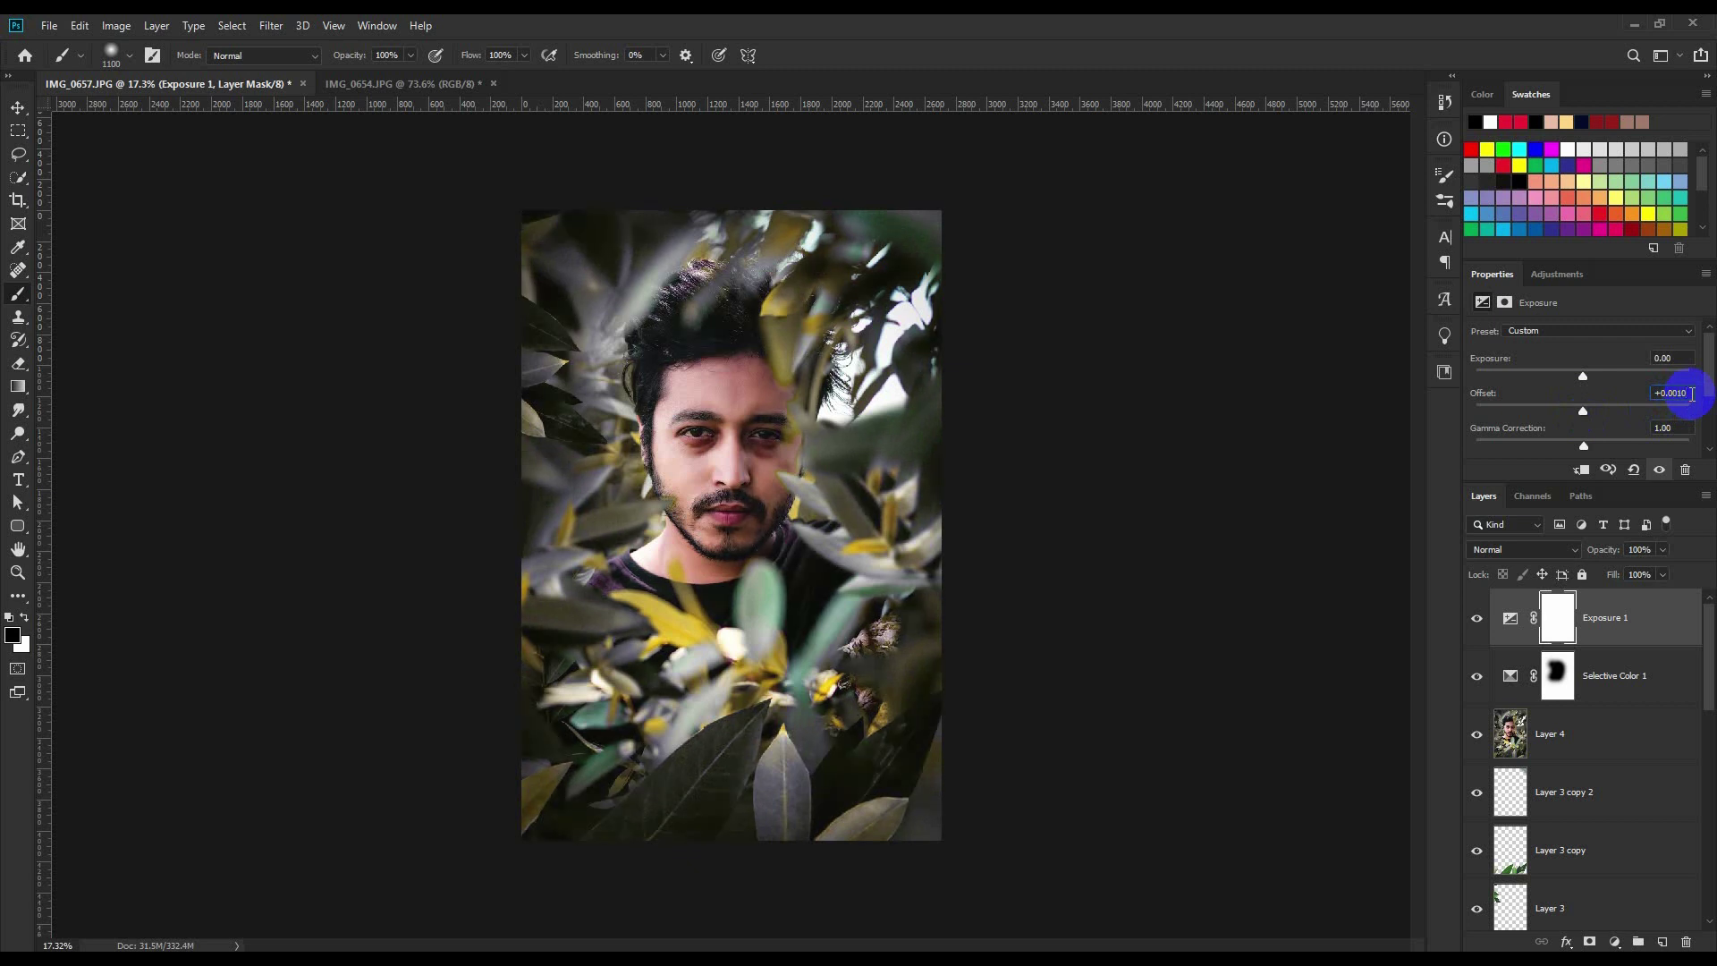
click(943, 350)
click(18, 107)
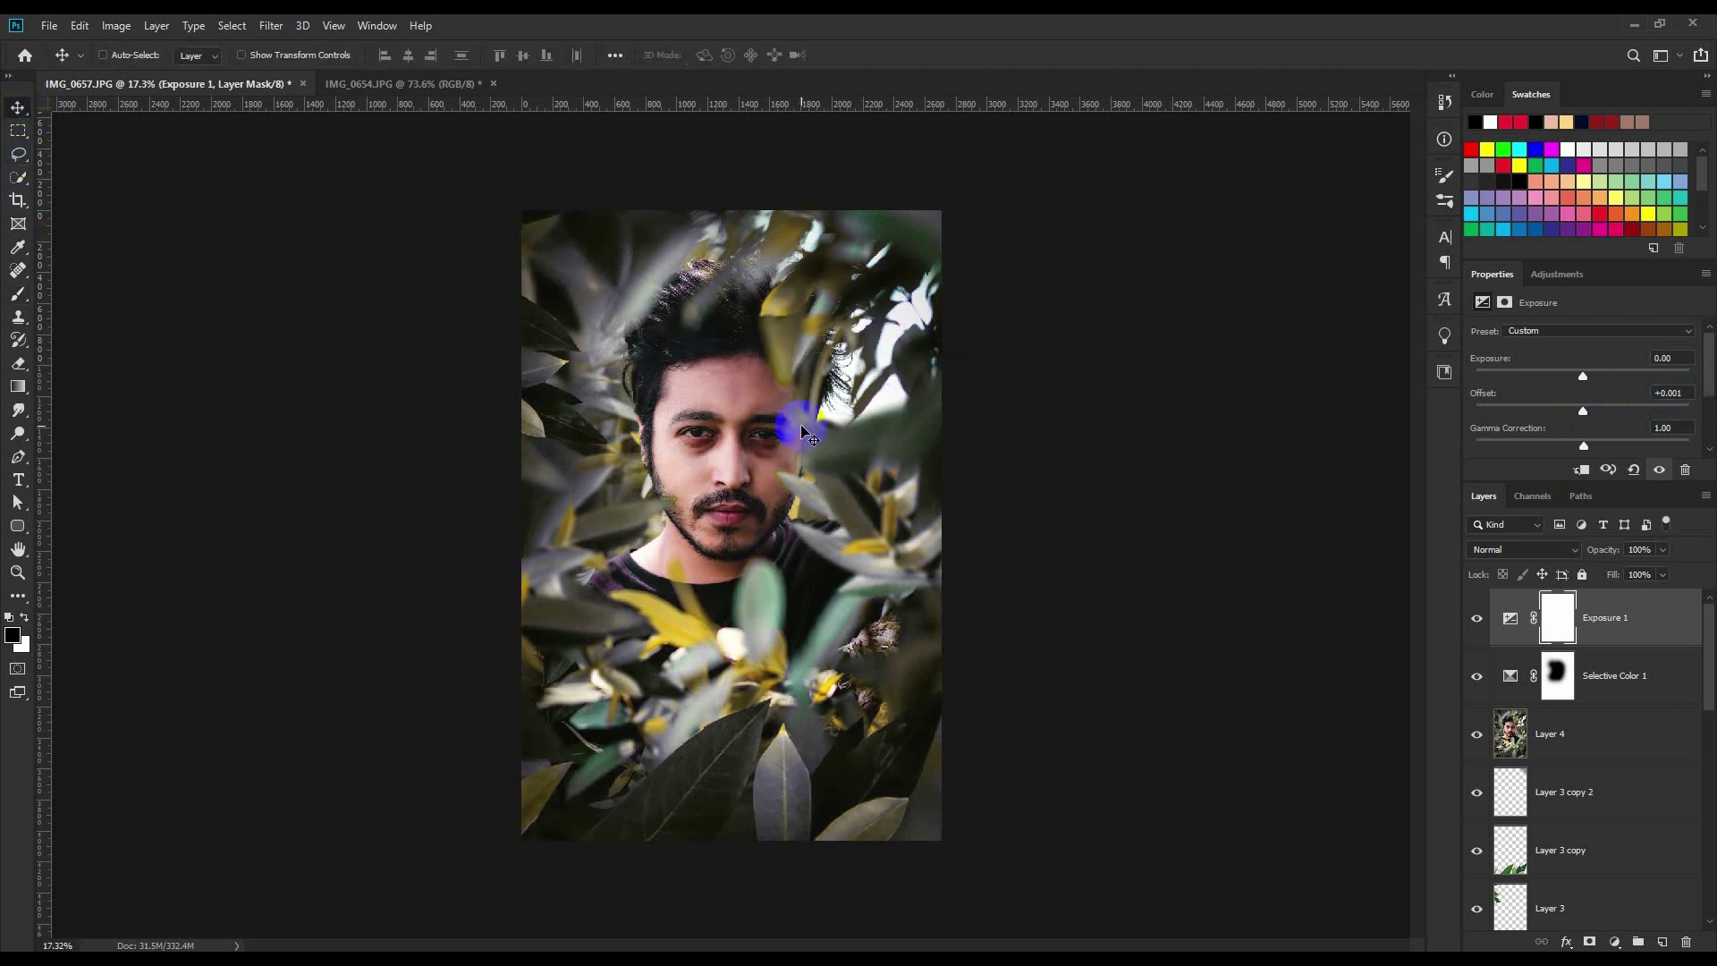
scroll(802, 465, up, 1)
scroll(802, 465, up, 1)
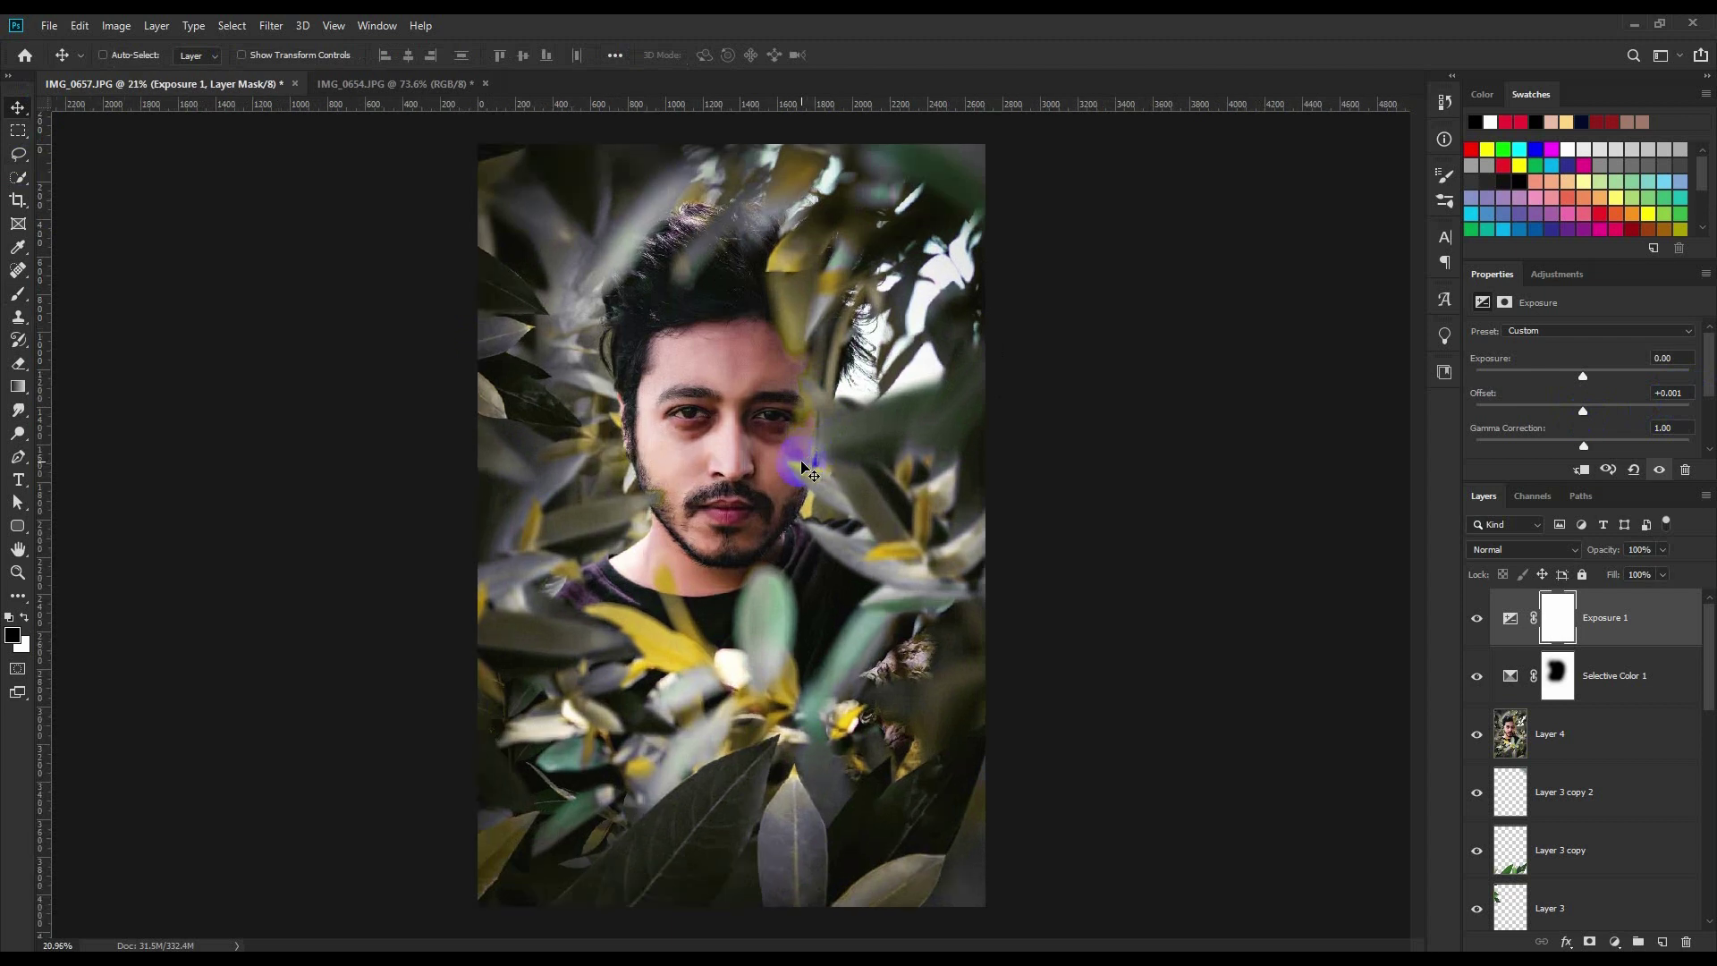
scroll(802, 466, down, 1)
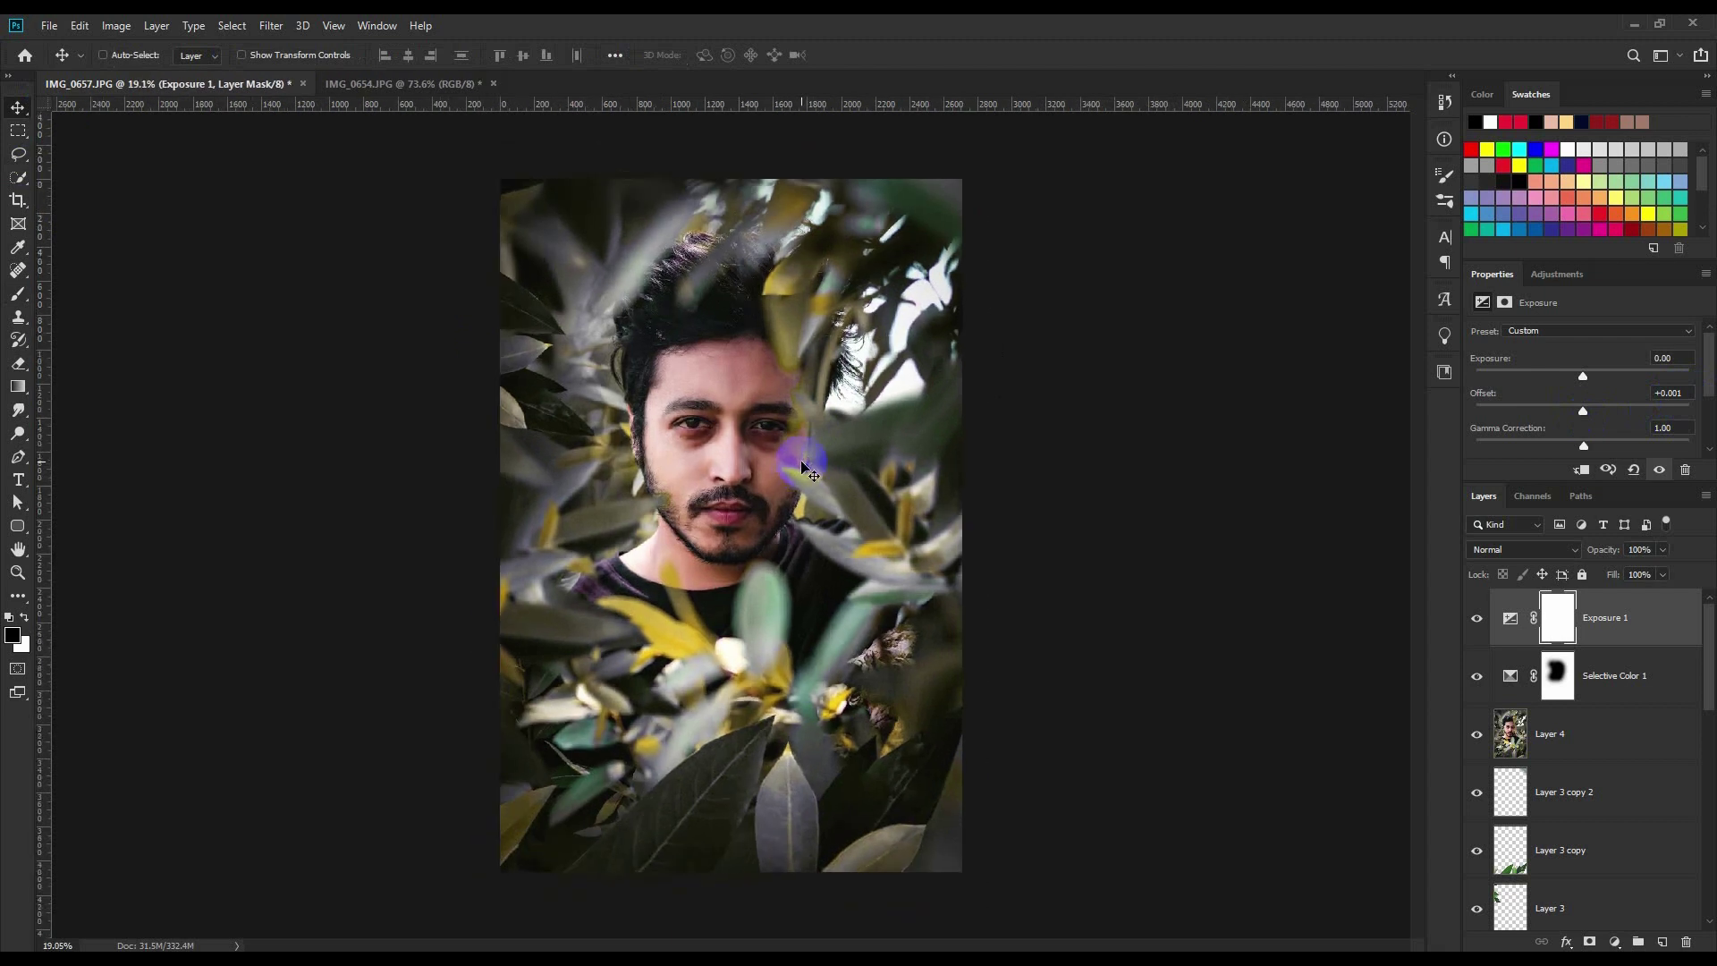
- Stamp visible to a new layer; in Camera Raw, set Greens/Aquas/Blues saturation -100 and raise Yellows
key(ctrl+shift+alt+e)
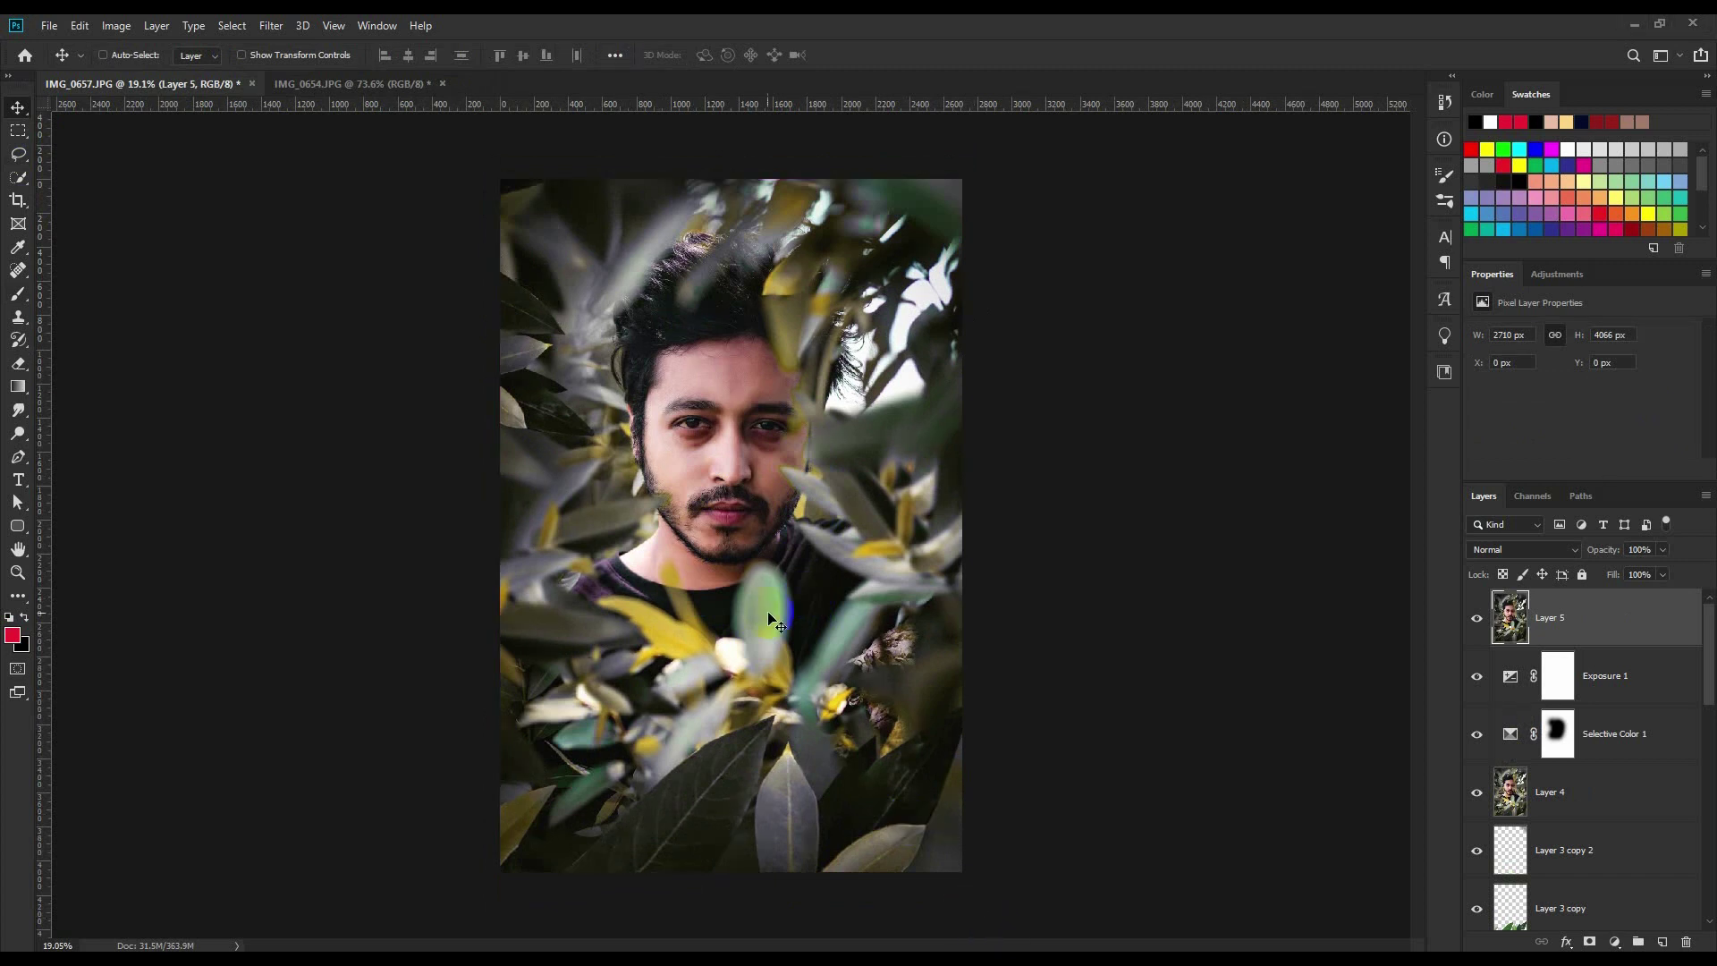
click(271, 25)
click(291, 128)
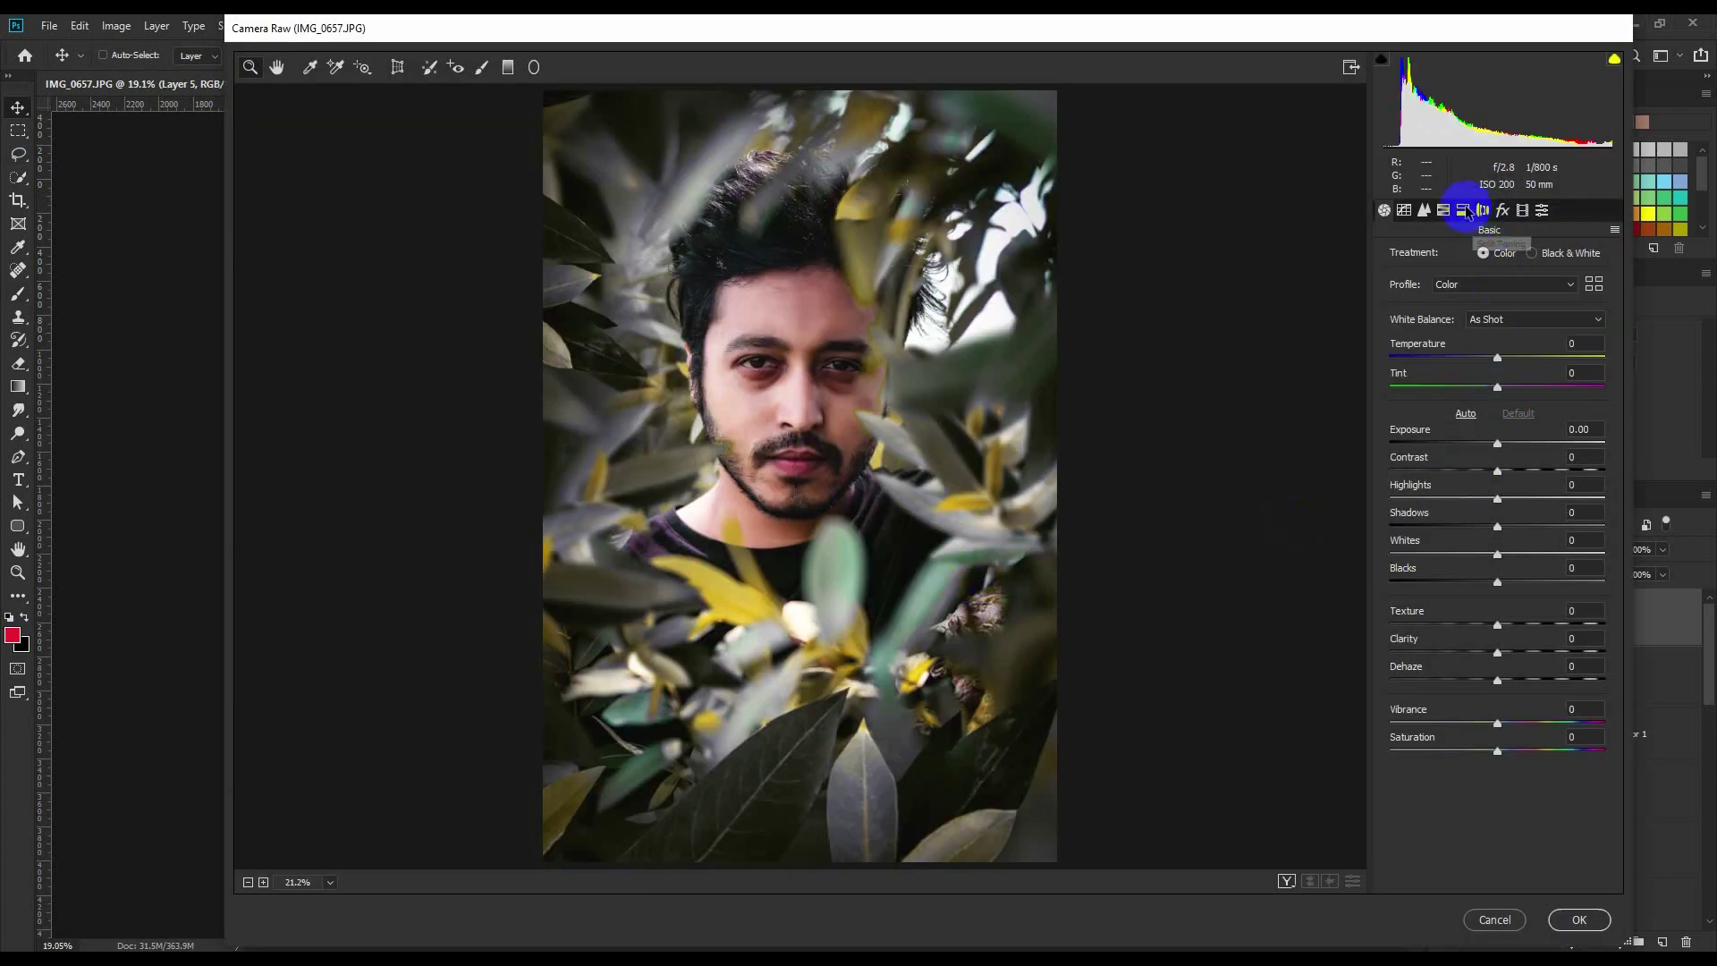
click(1463, 211)
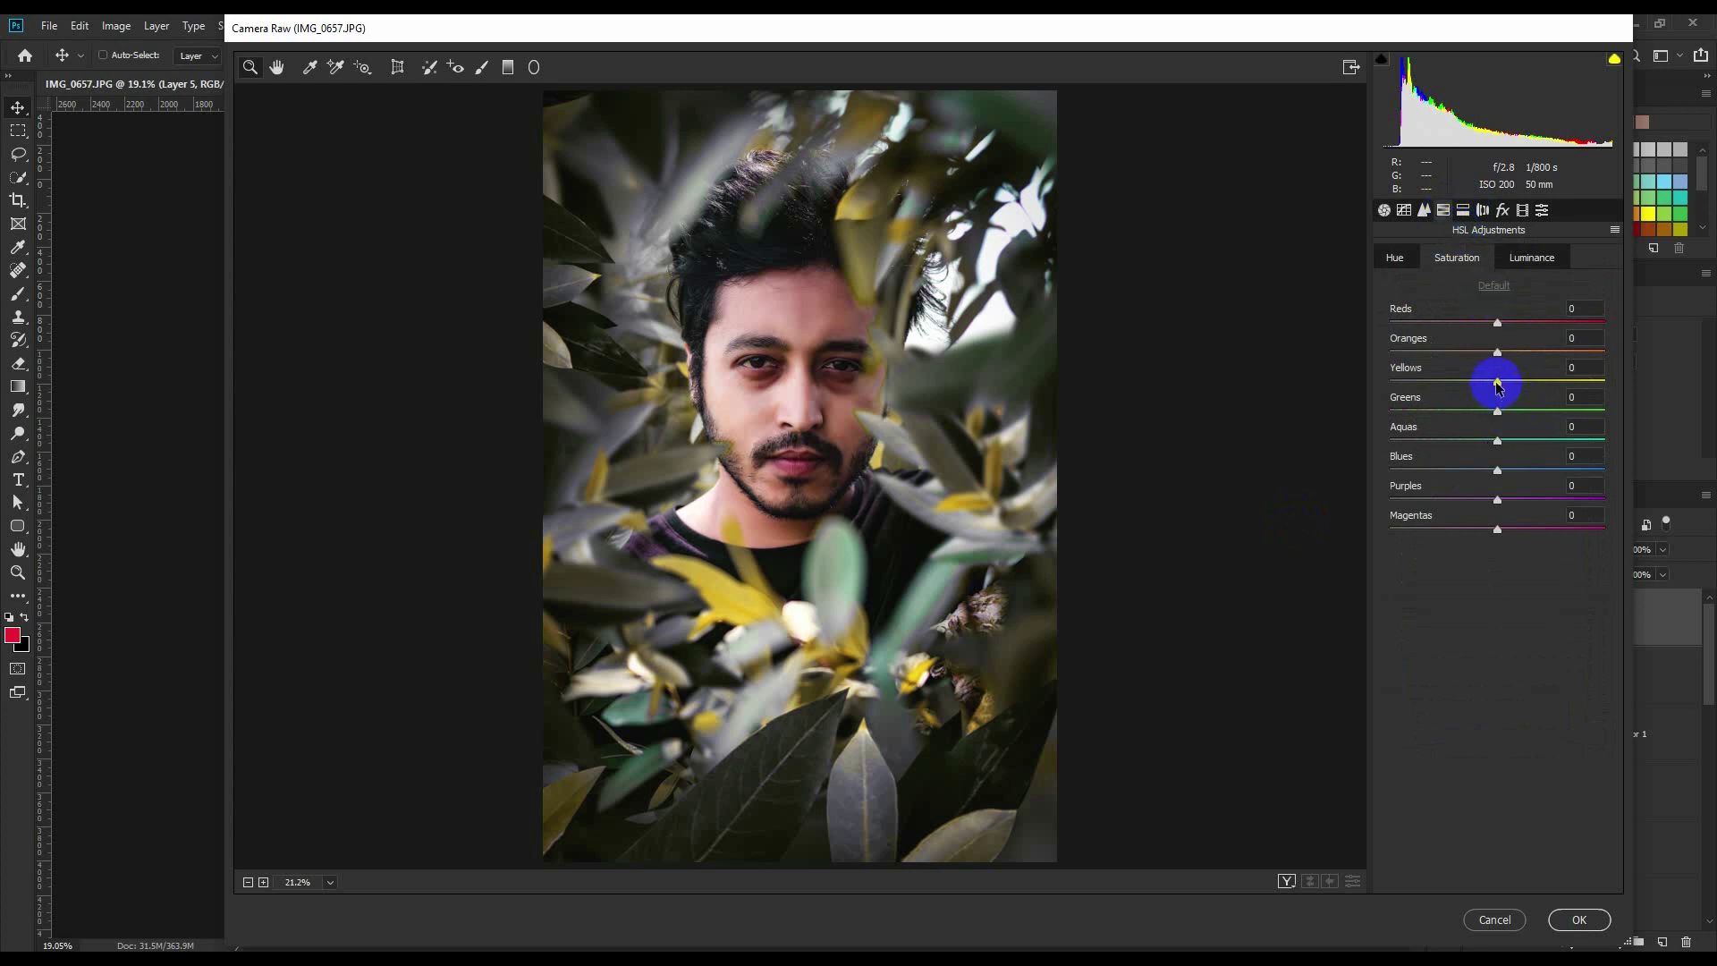
drag(1497, 410, 1311, 409)
mouse_move(1498, 443)
mouse_down()
mouse_move(1355, 450)
mouse_move(1399, 448)
mouse_up()
mouse_move(1498, 470)
mouse_down()
mouse_move(1388, 479)
mouse_move(1359, 443)
mouse_up()
mouse_move(1498, 382)
mouse_down()
mouse_move(1583, 383)
mouse_move(1518, 390)
mouse_up()
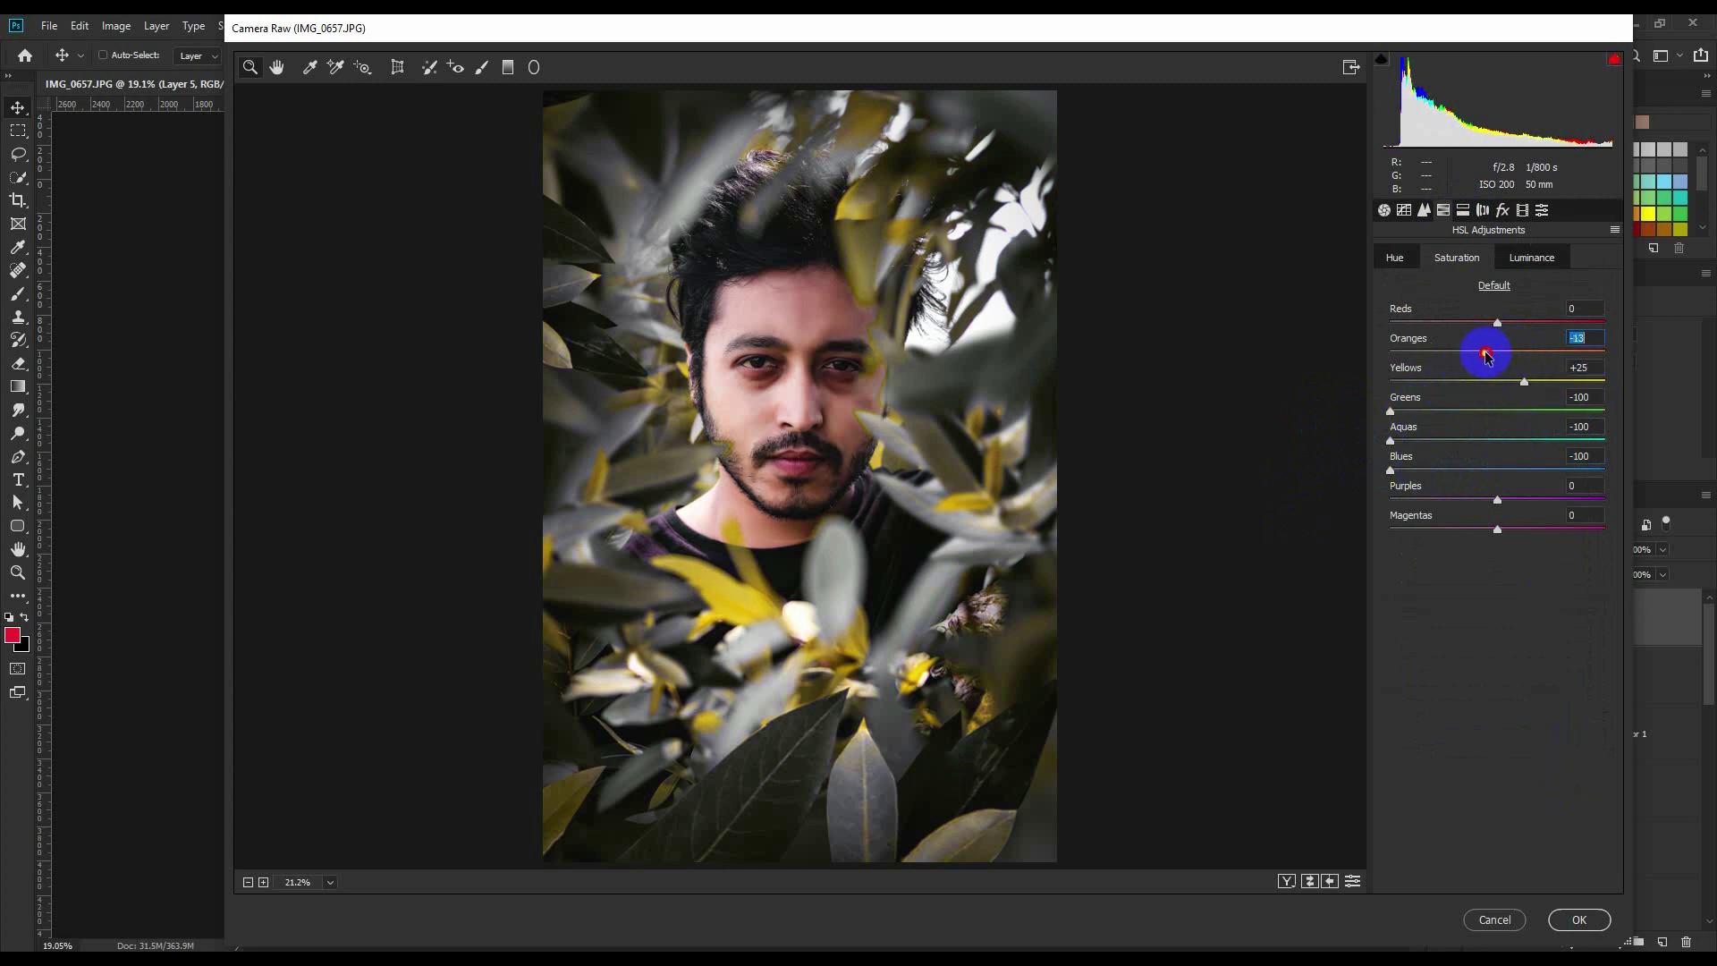
click(1580, 921)
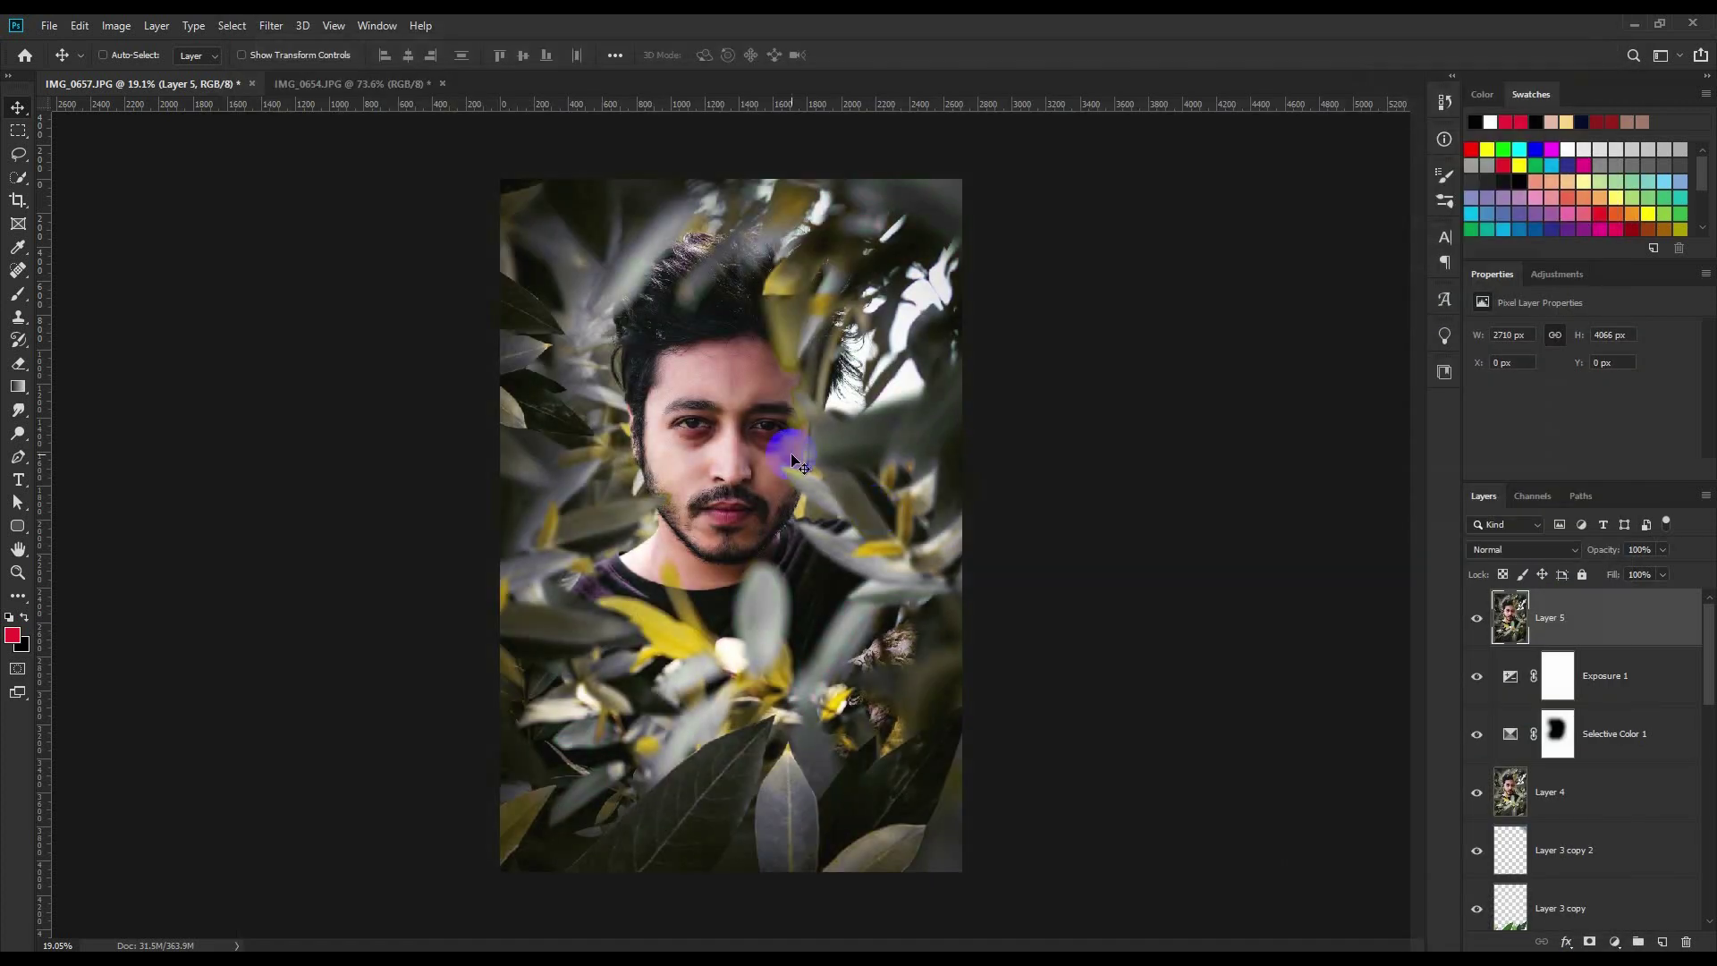
scroll(803, 456, up, 2)
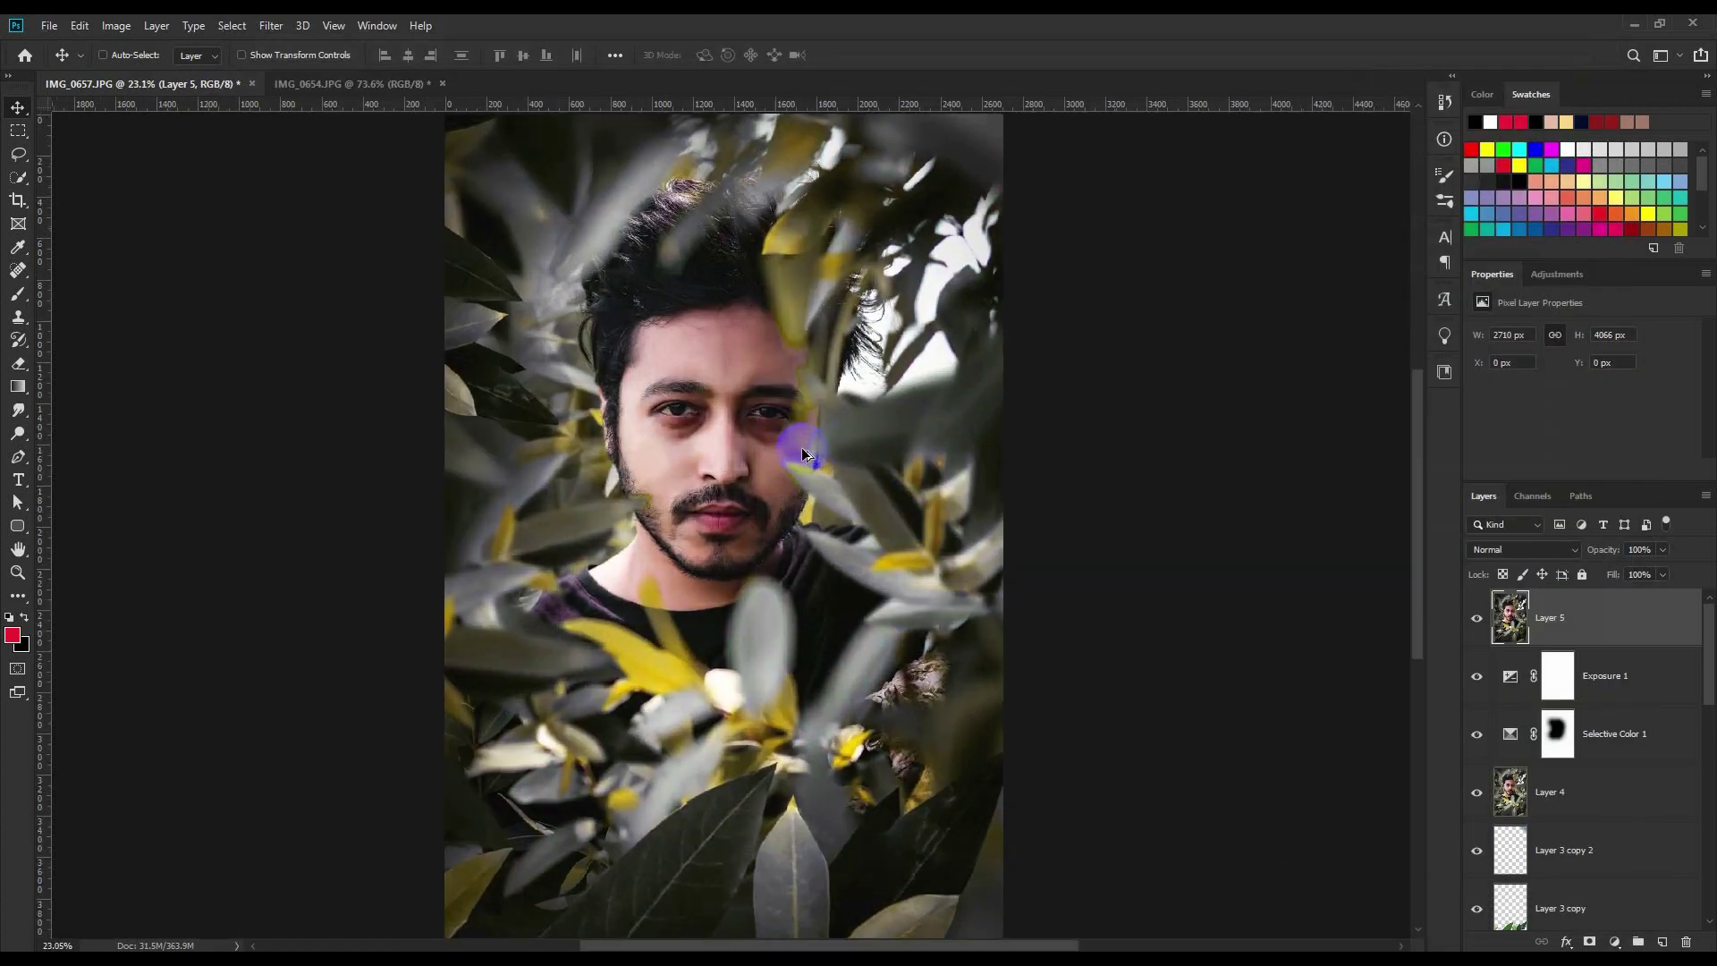
scroll(769, 443, up, 2)
scroll(684, 421, up, 2)
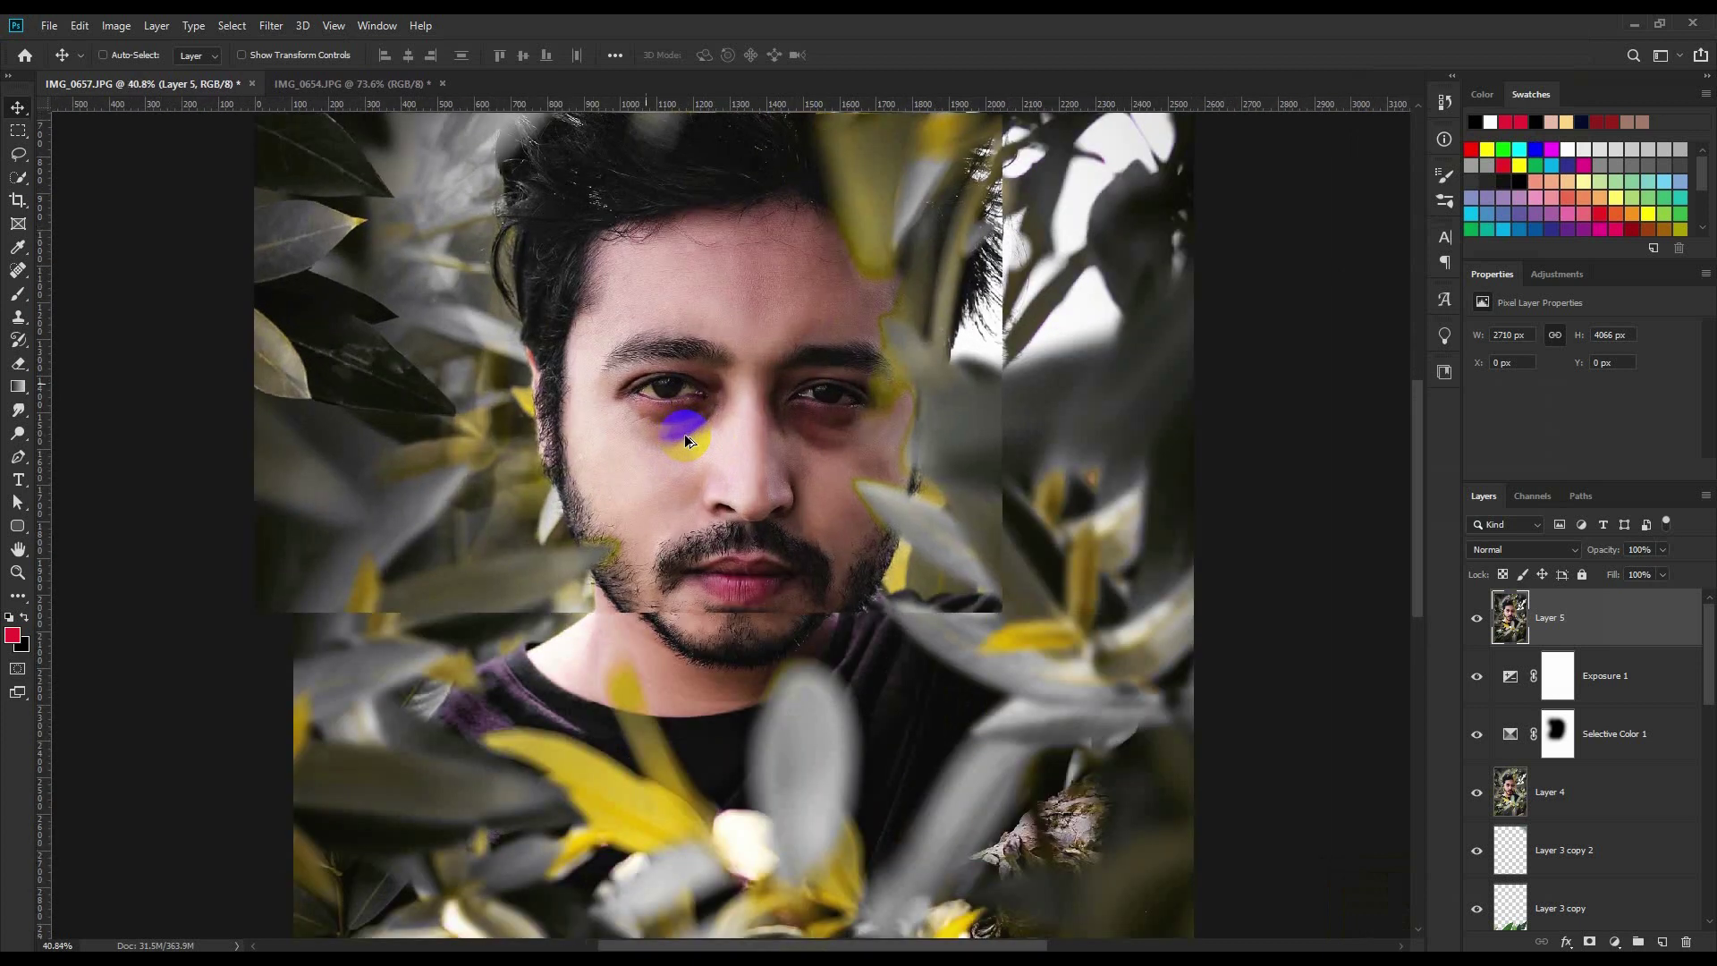
scroll(685, 433, up, 2)
scroll(855, 432, down, 3)
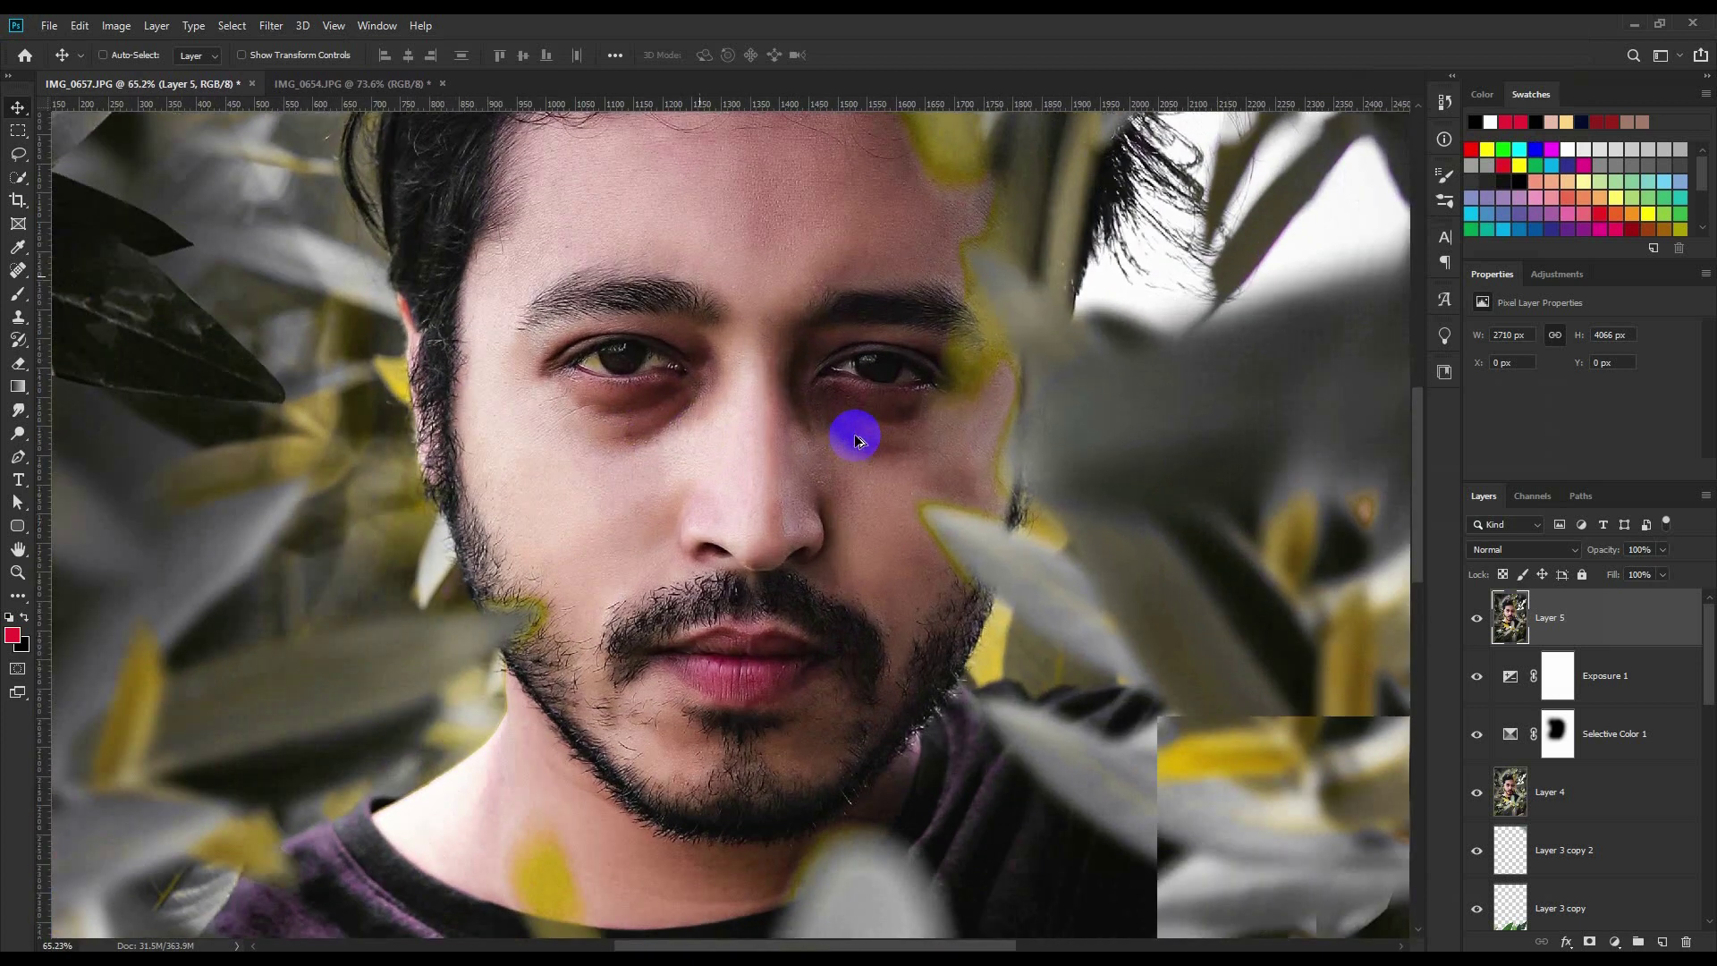
scroll(856, 433, down, 2)
scroll(856, 433, down, 2)
- Free-transform the Layer 6 bokeh, scaling and rotating it to cover the whole canvas
scroll(856, 433, down, 1)
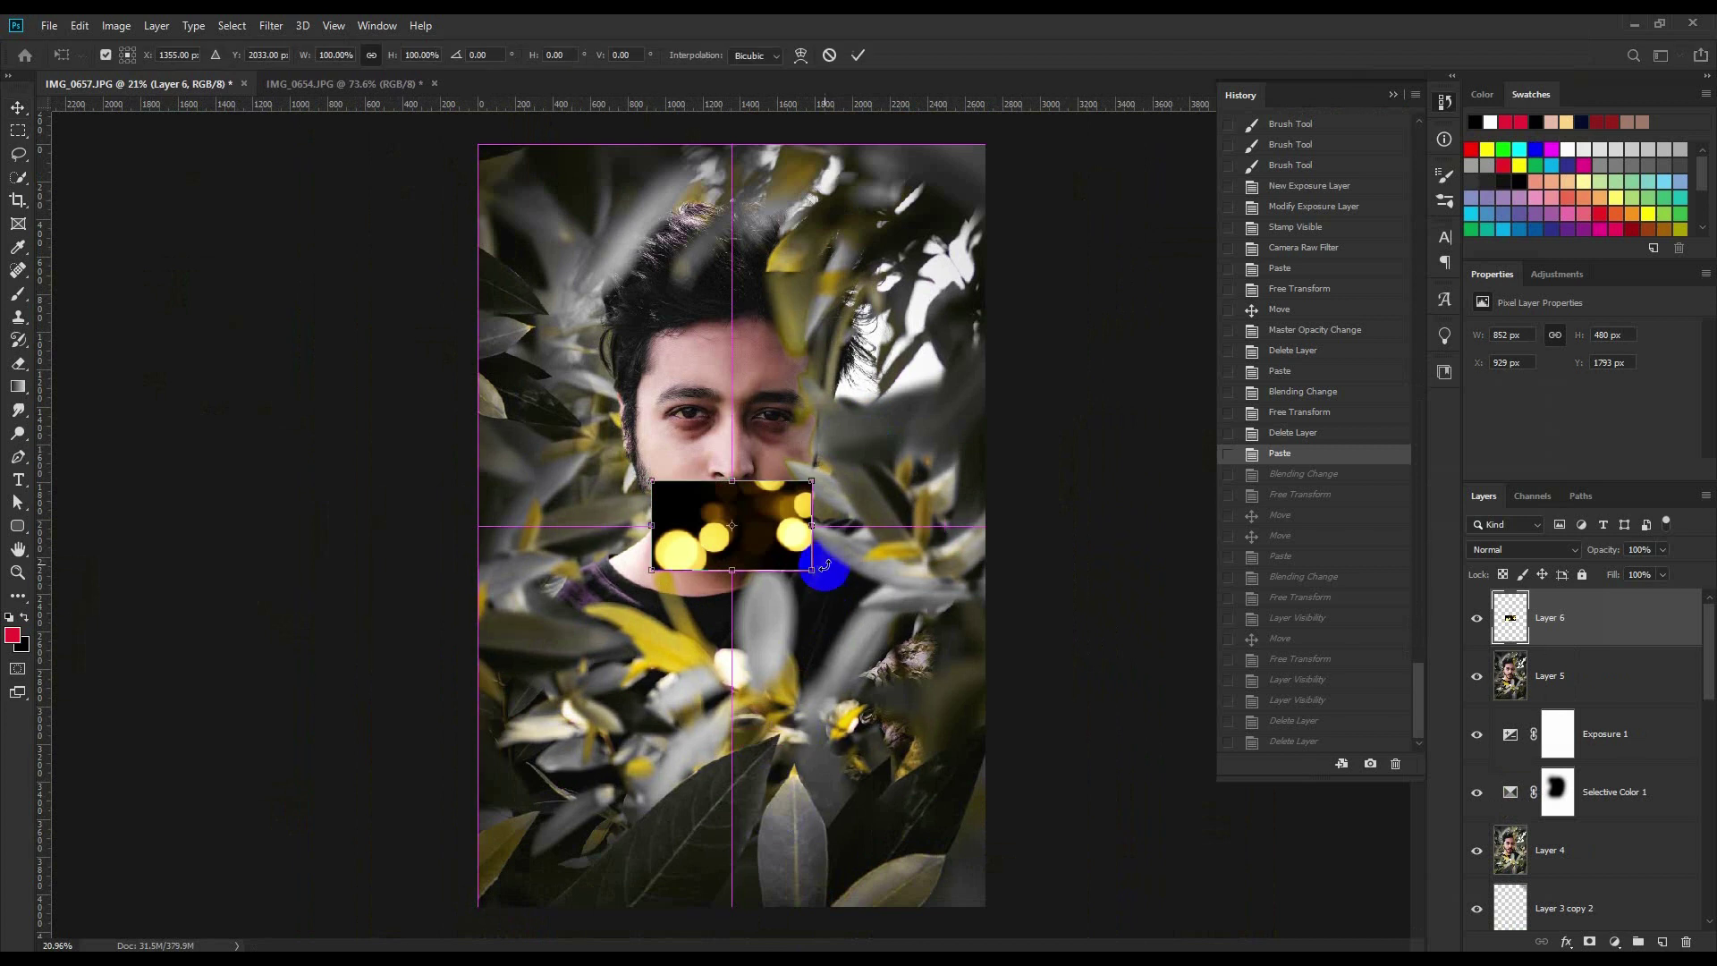
key(ctrl+t)
drag(811, 481, 952, 372)
drag(979, 464, 689, 270)
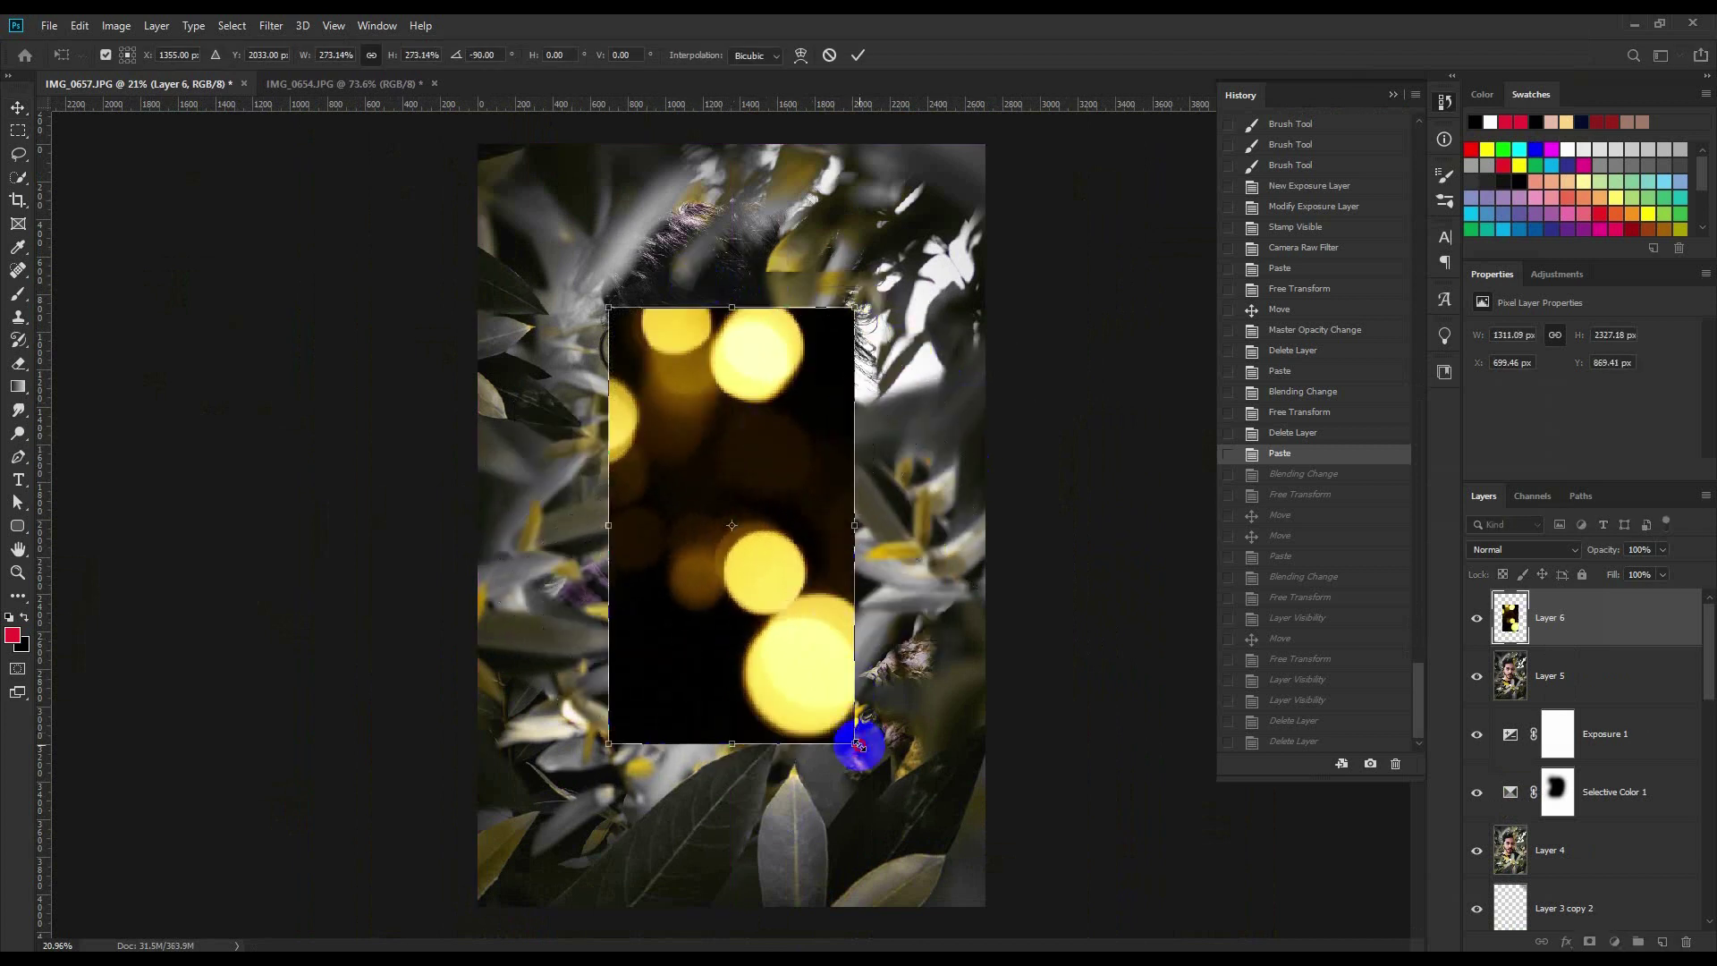
drag(859, 744, 1029, 890)
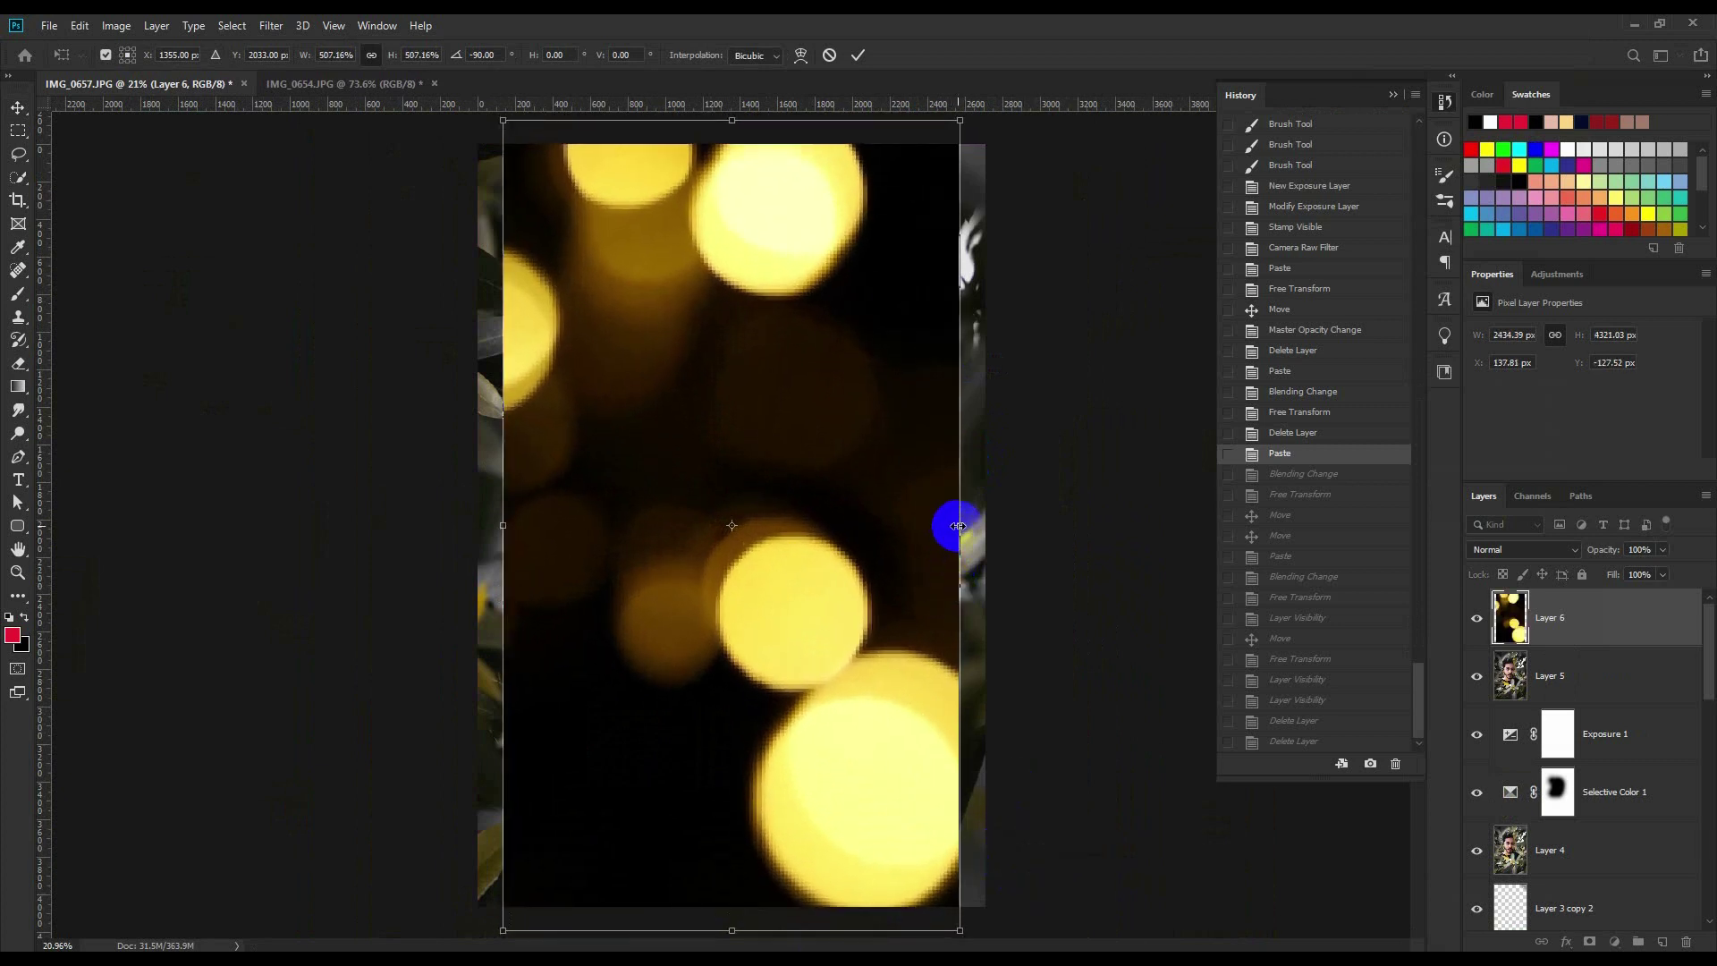
drag(958, 526, 984, 527)
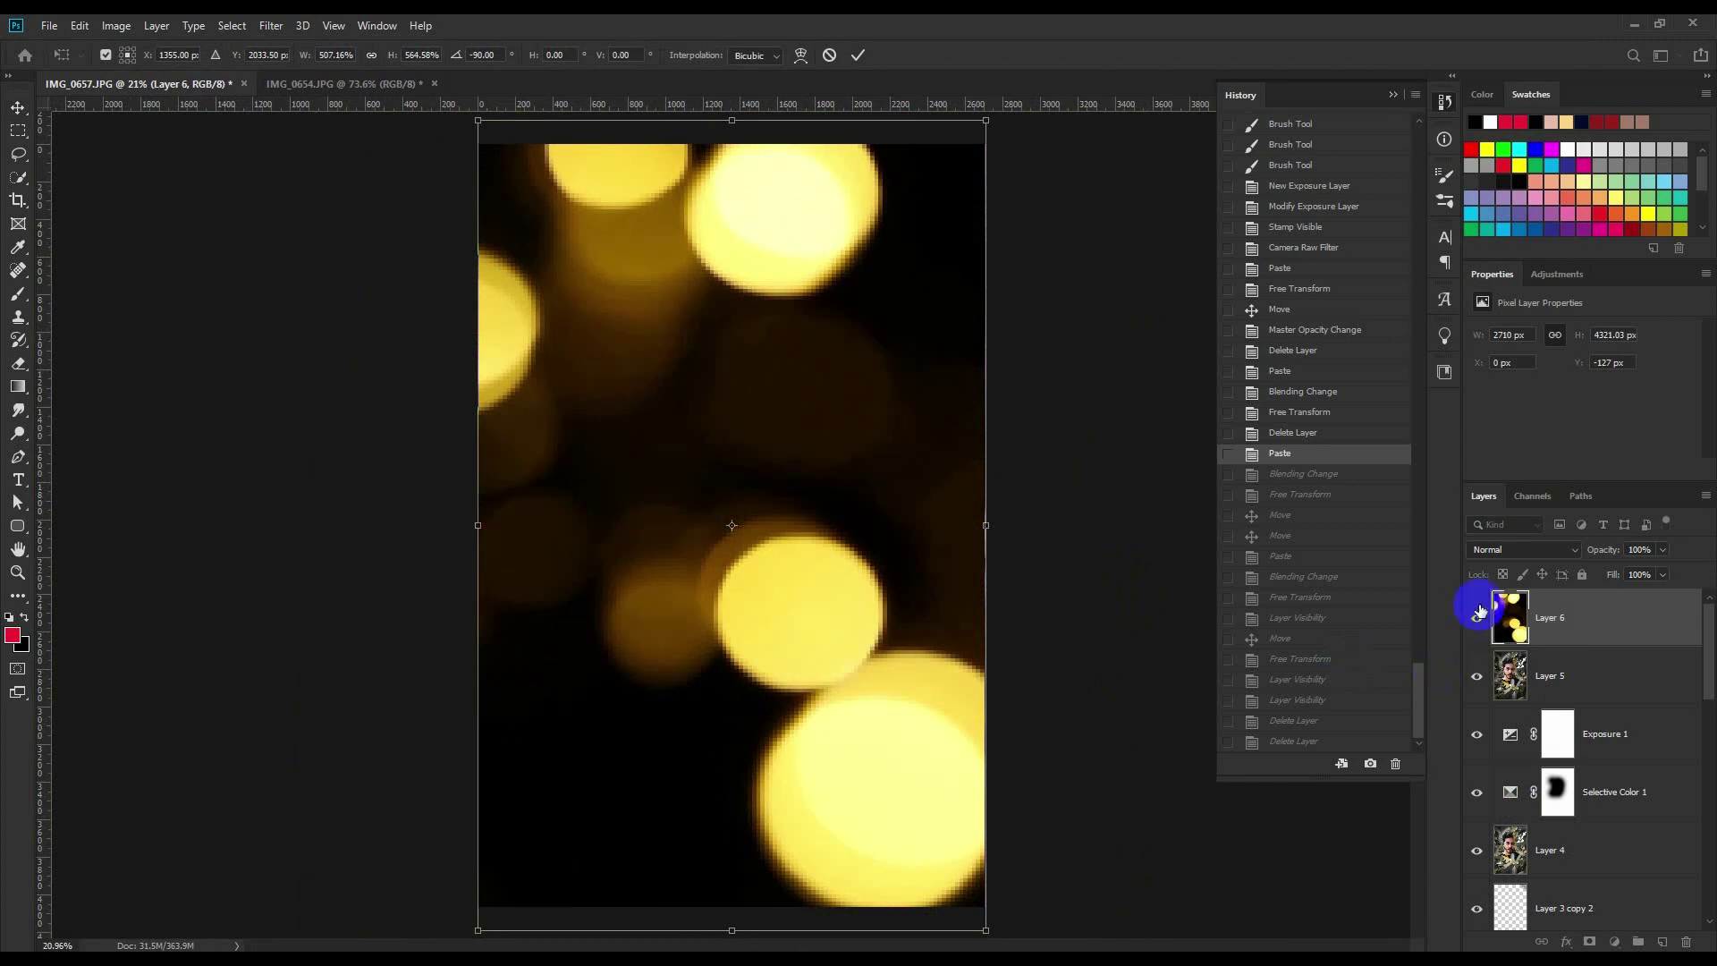
click(1503, 551)
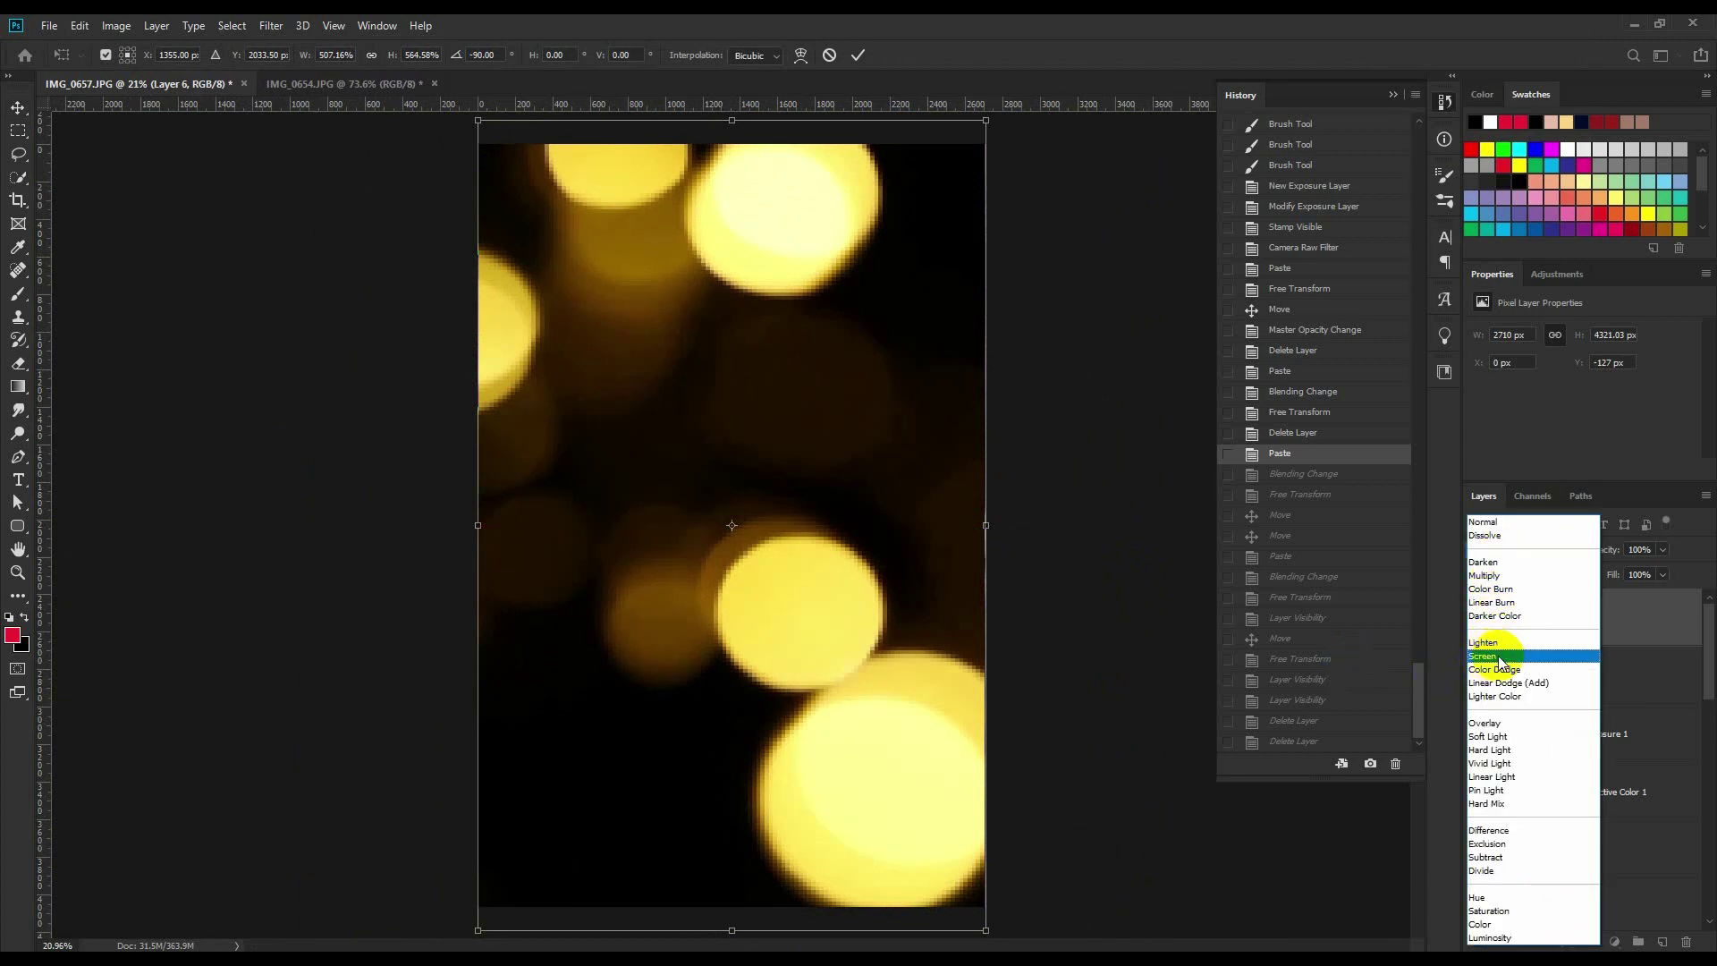
- Set Layer 6 to Screen blend mode, then enlarge, tilt and commit its transform
click(1501, 657)
drag(909, 486, 835, 498)
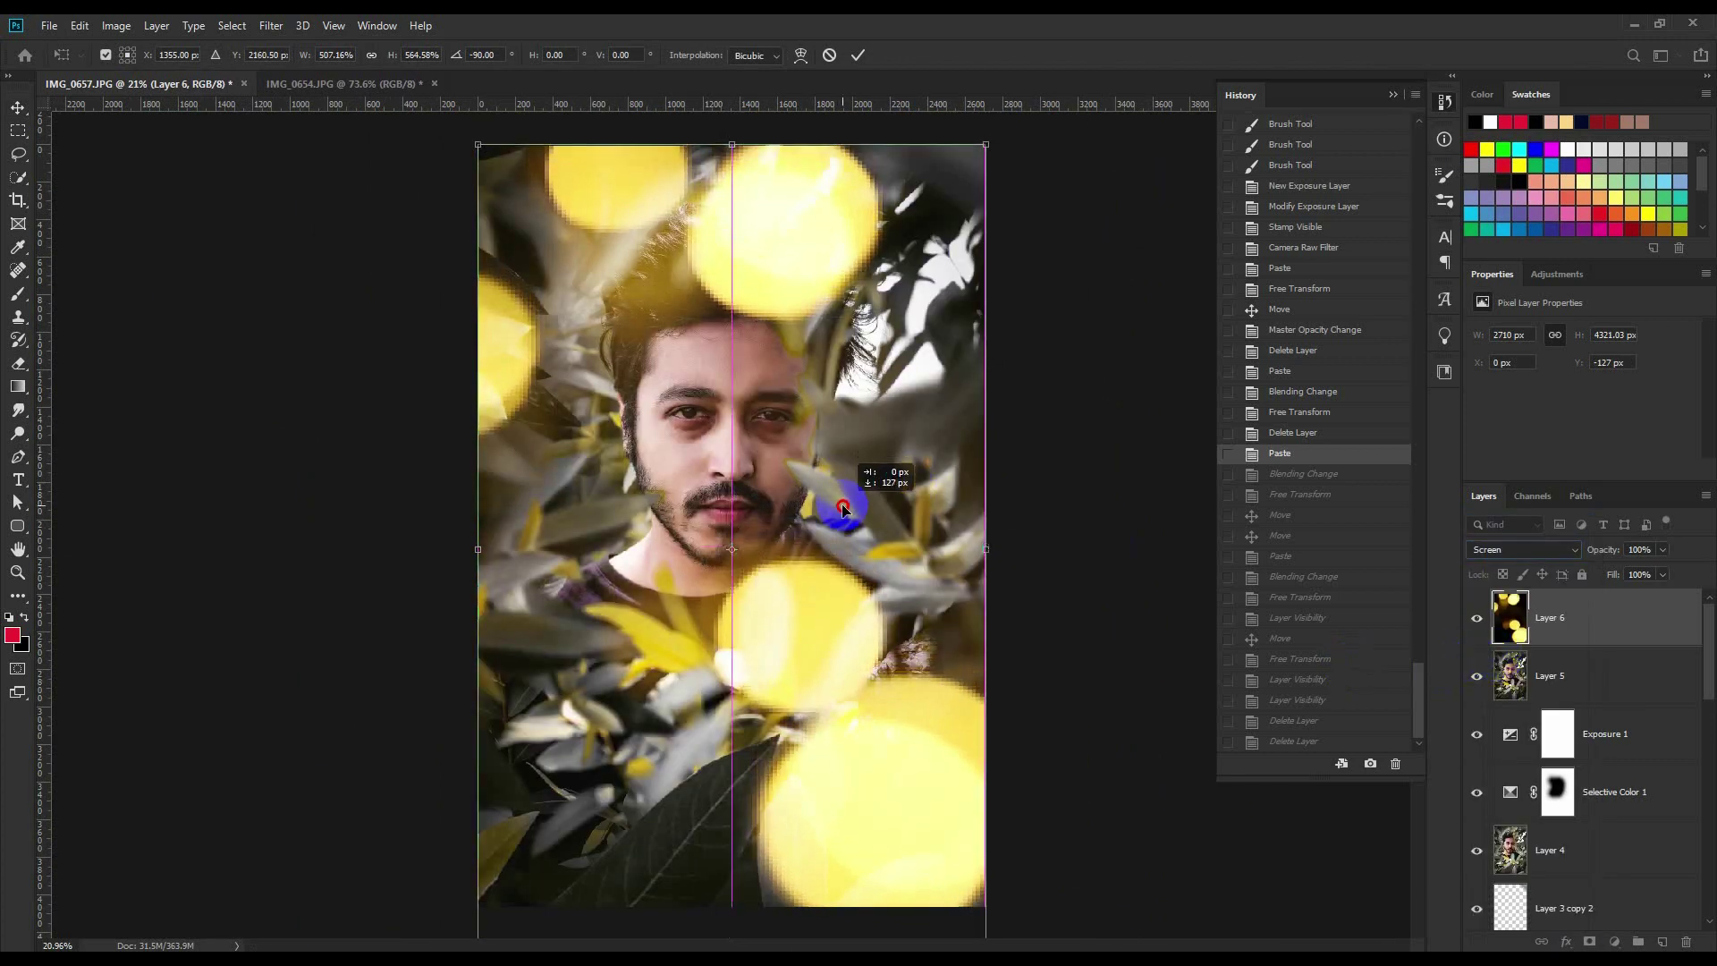
mouse_move(998, 140)
mouse_down()
mouse_move(1082, 77)
mouse_move(1092, 158)
mouse_move(1035, 318)
mouse_move(1048, 339)
mouse_move(982, 372)
mouse_up()
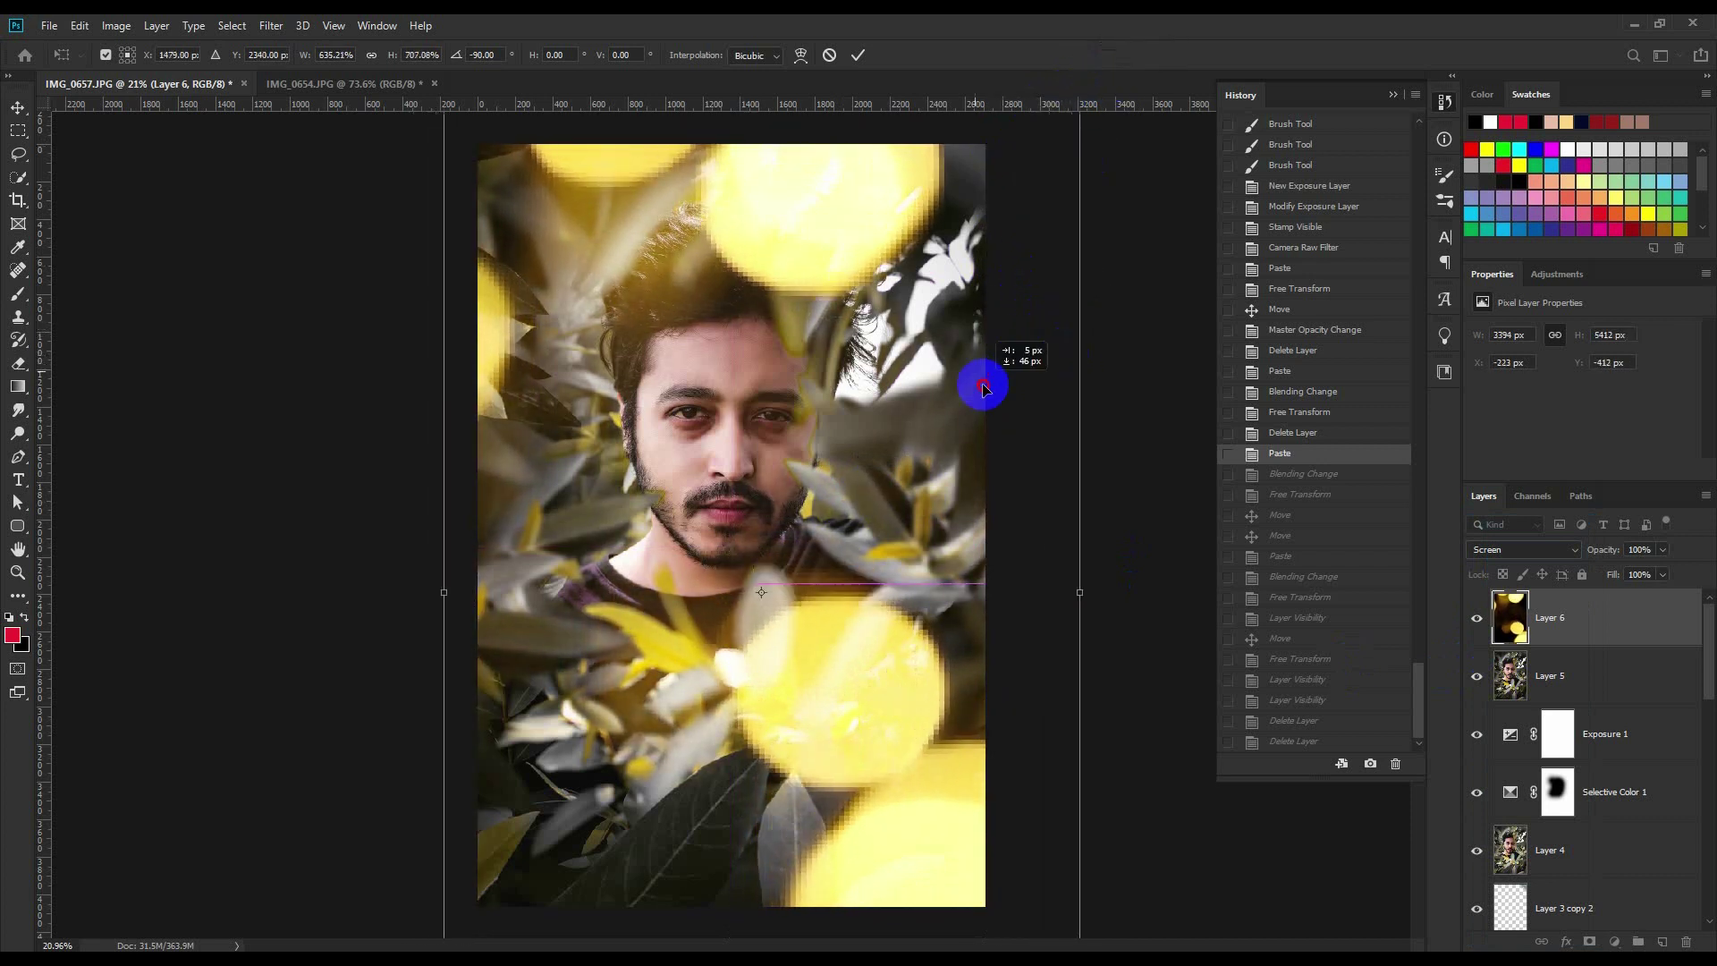
drag(1107, 395, 1134, 440)
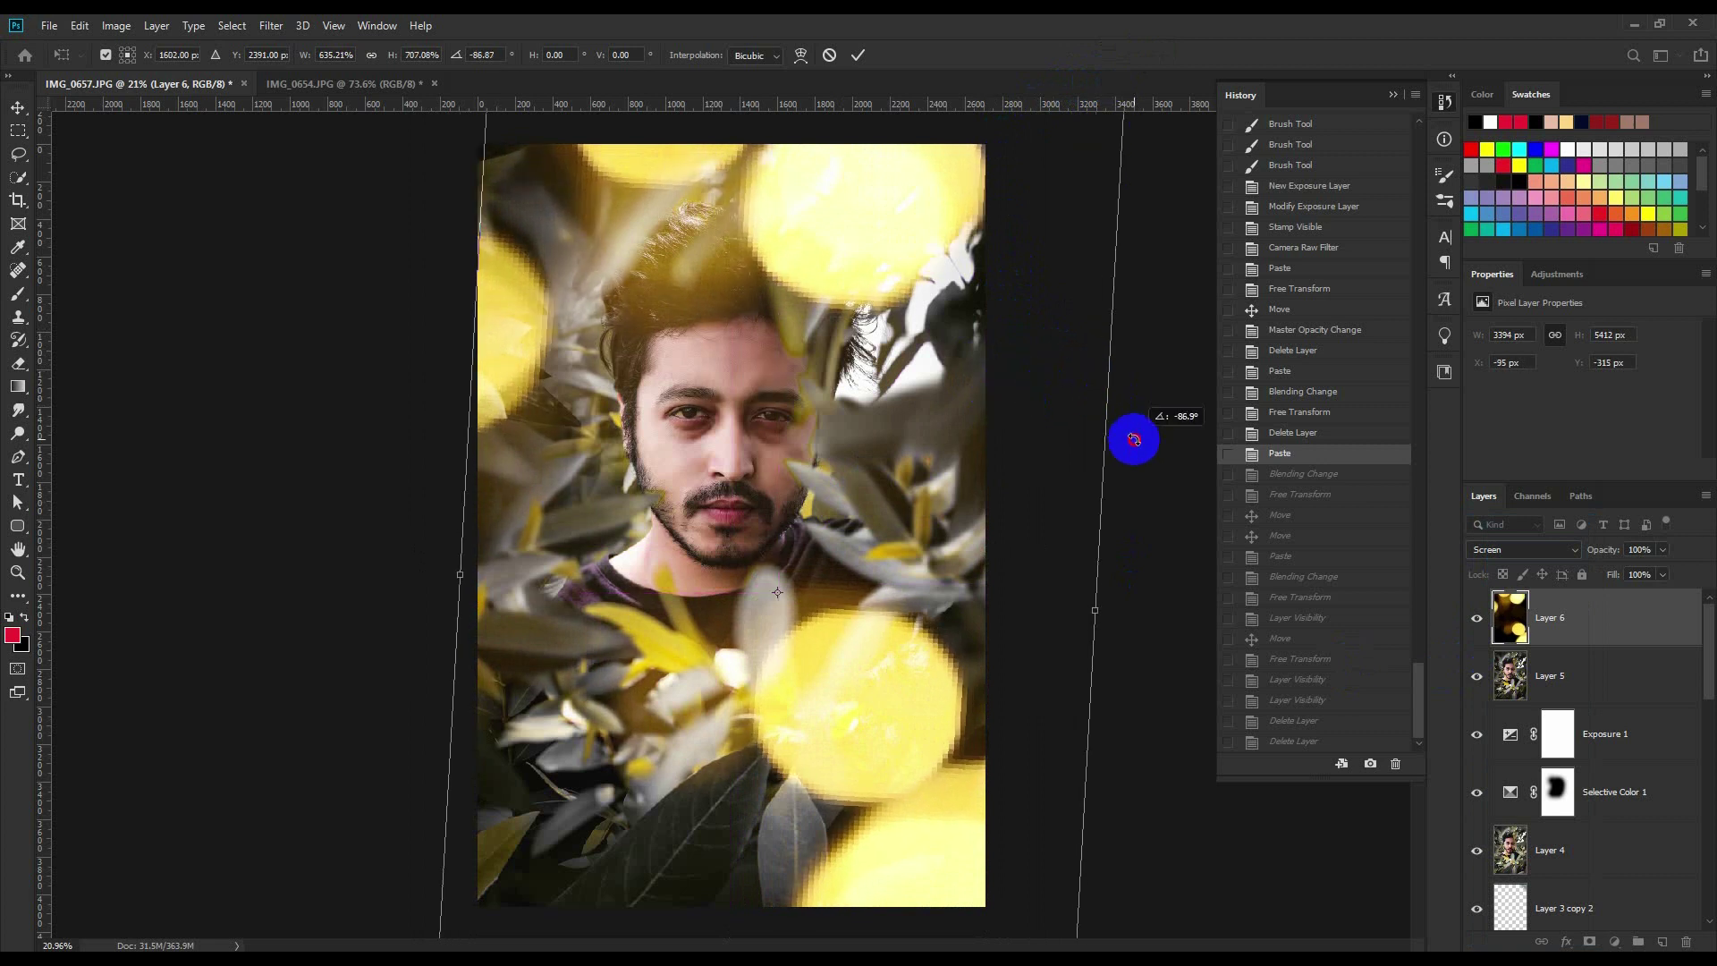
double_click(935, 463)
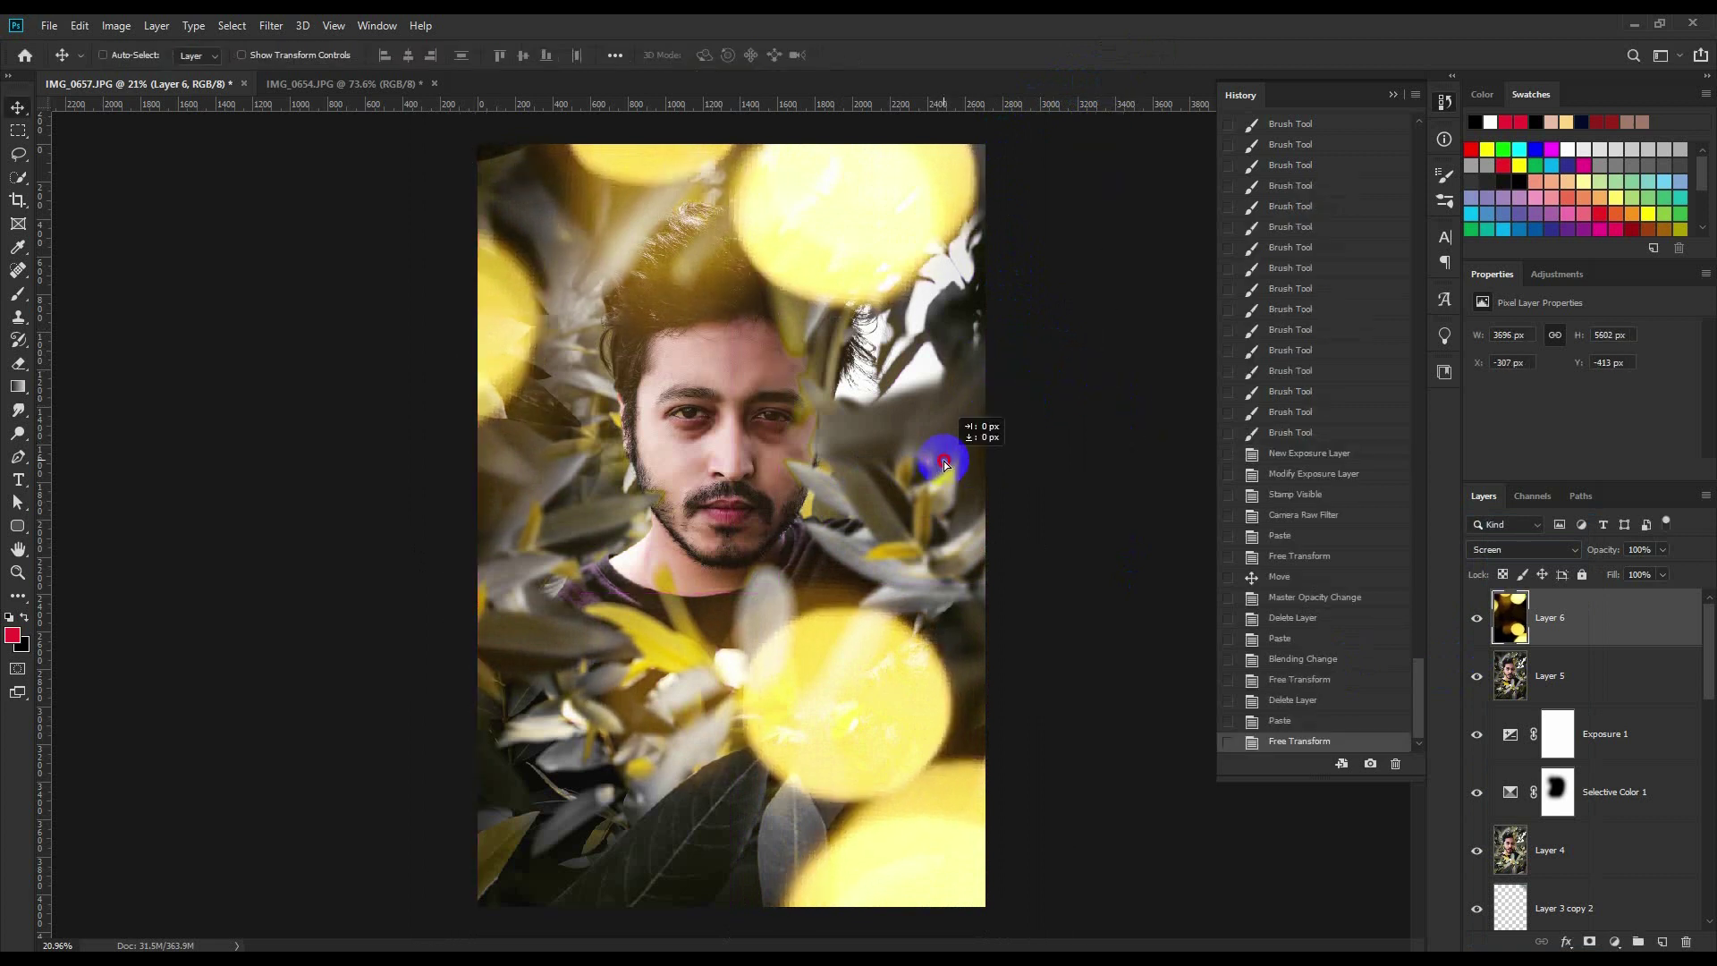
scroll(946, 460, down, 2)
scroll(930, 462, down, 2)
scroll(872, 481, down, 1)
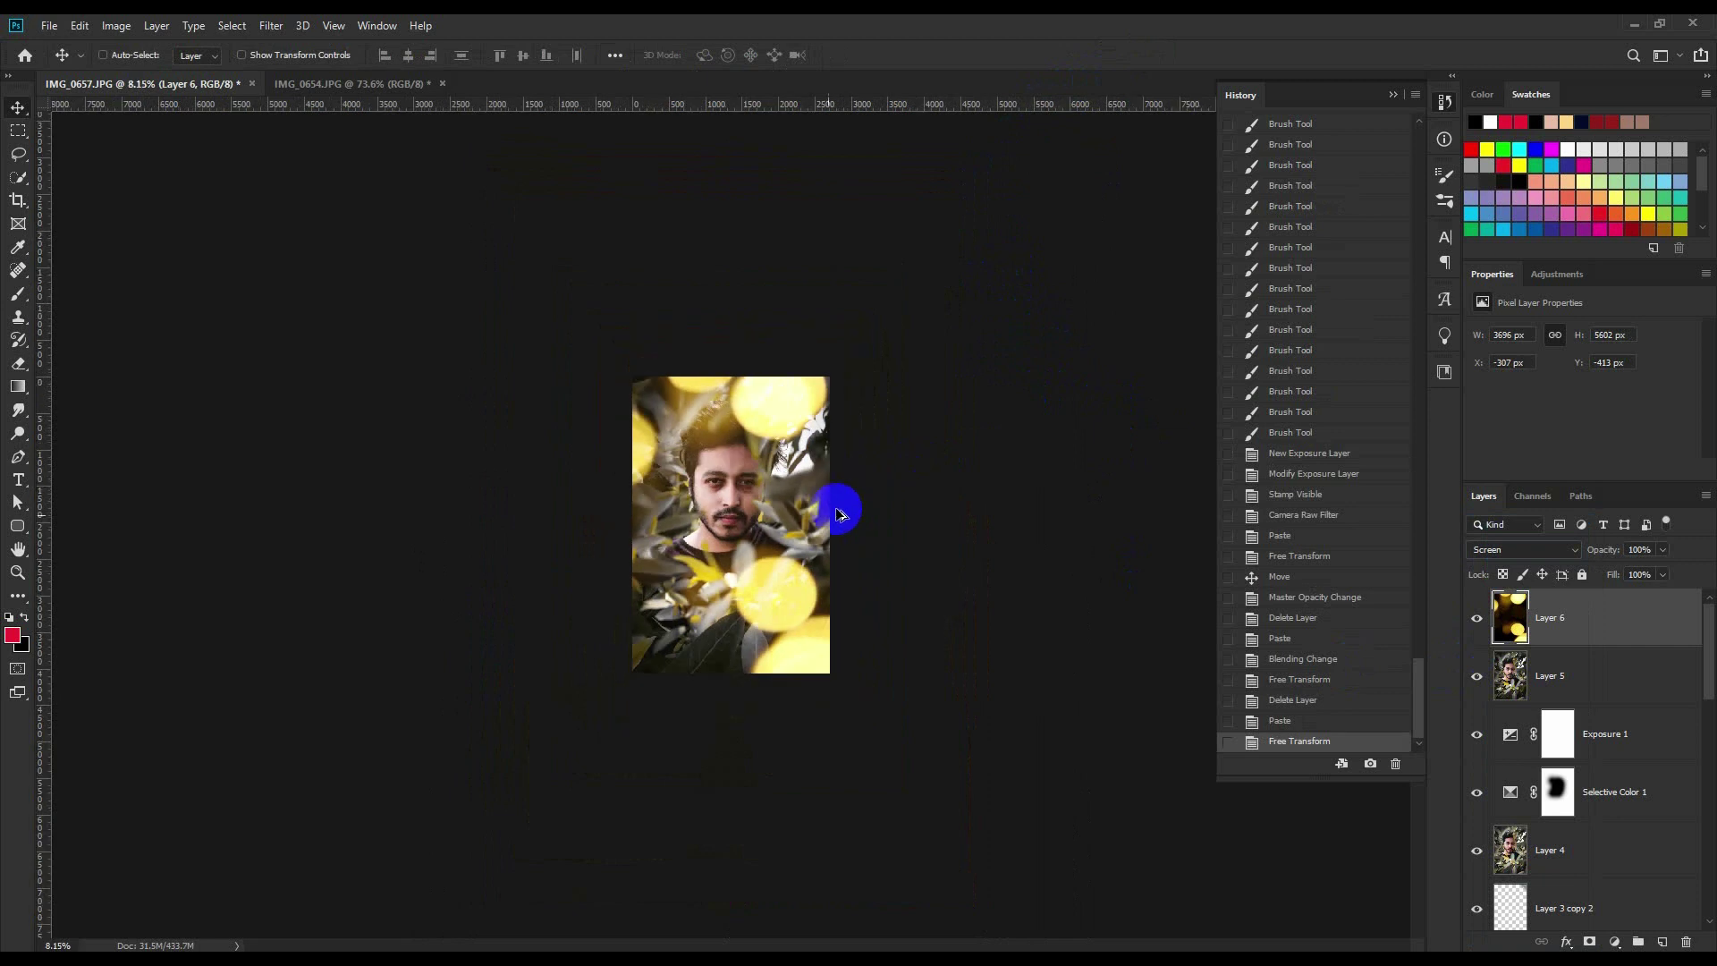
scroll(809, 527, up, 3)
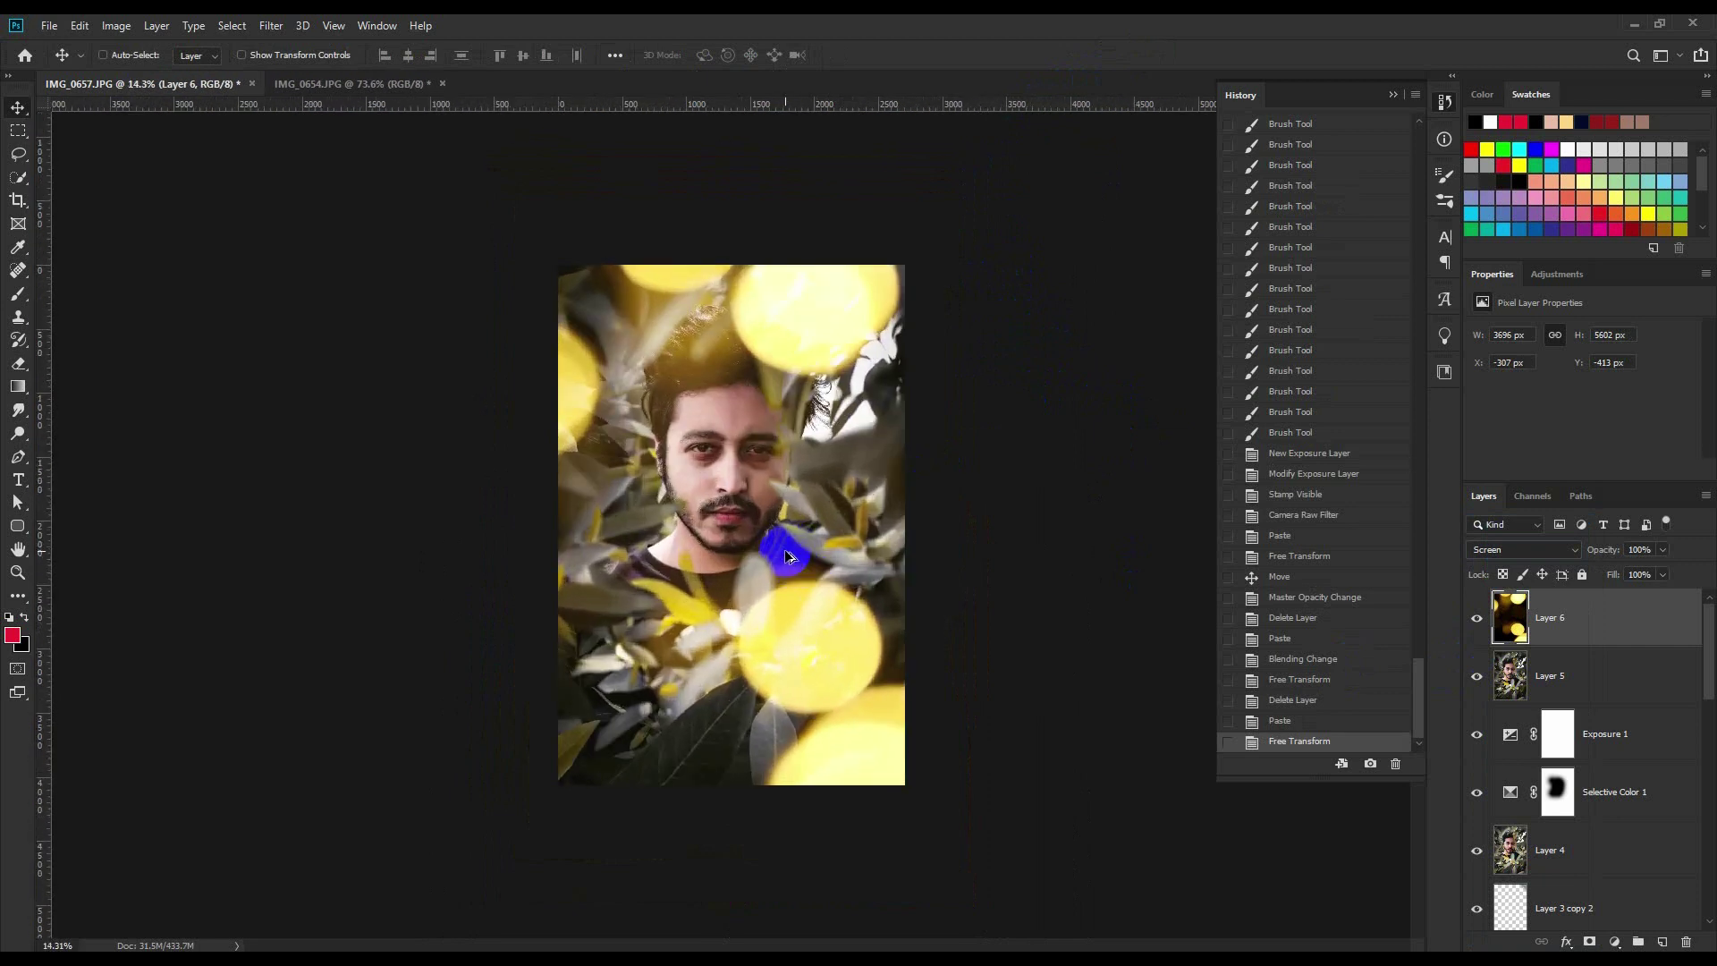
- Paste the bokeh image as a new layer and flip it horizontally
click(20, 156)
drag(807, 487, 1000, 569)
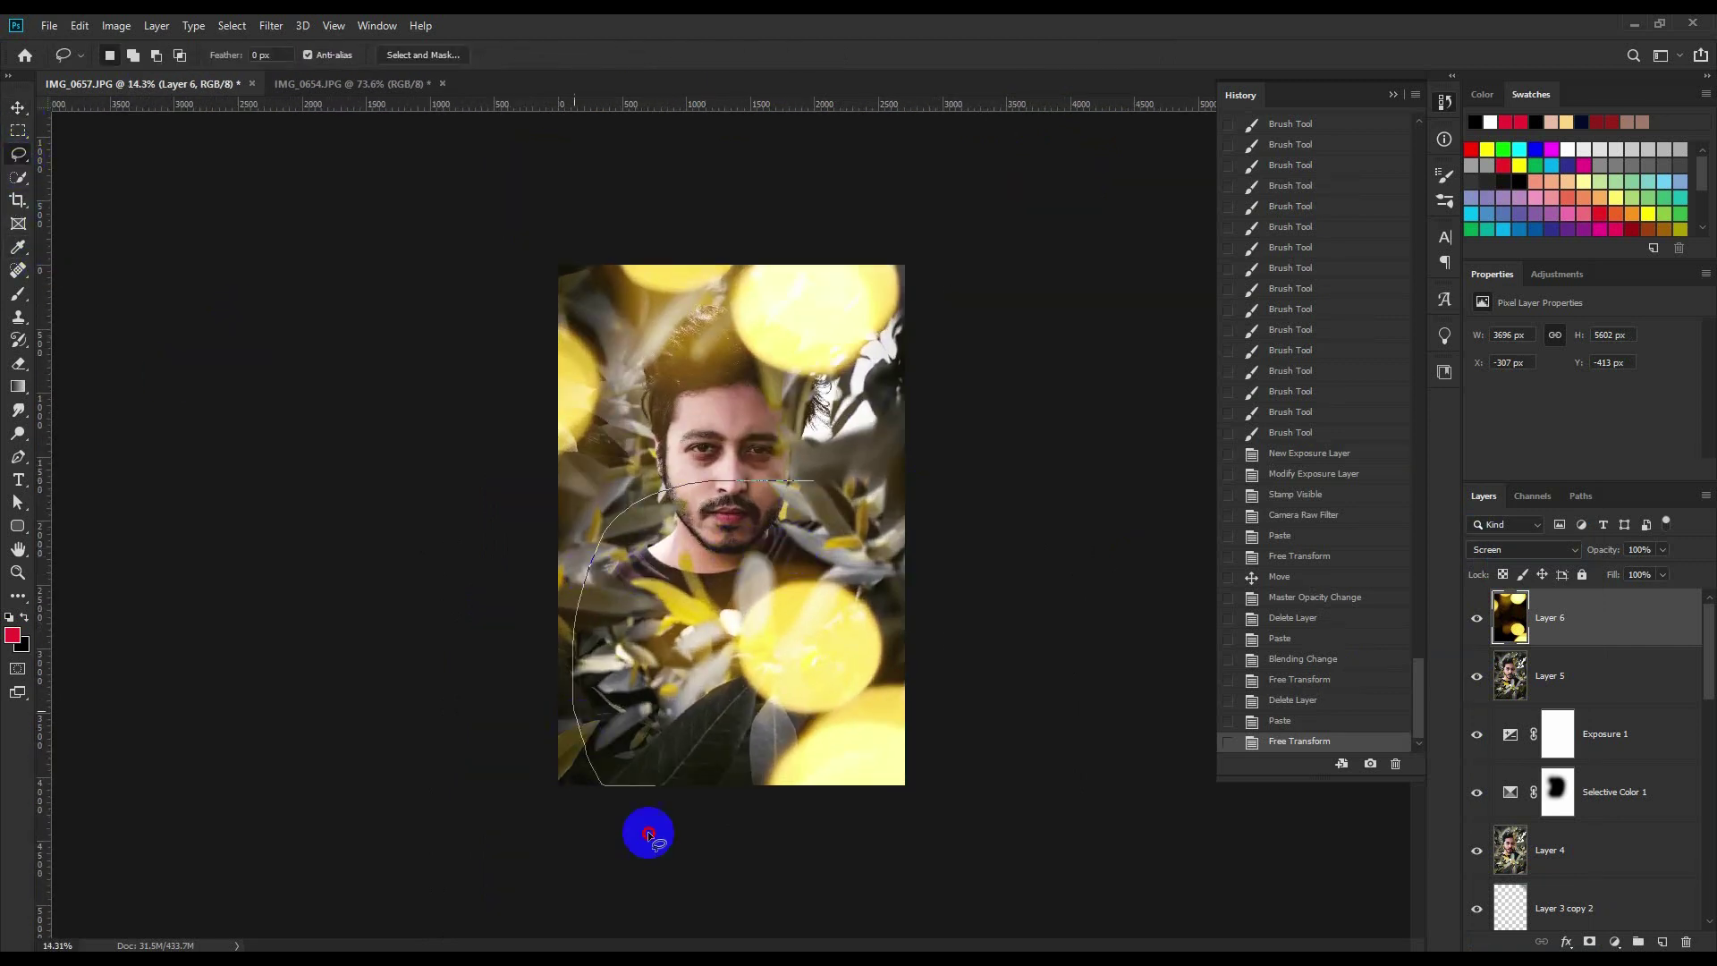
click(1000, 569)
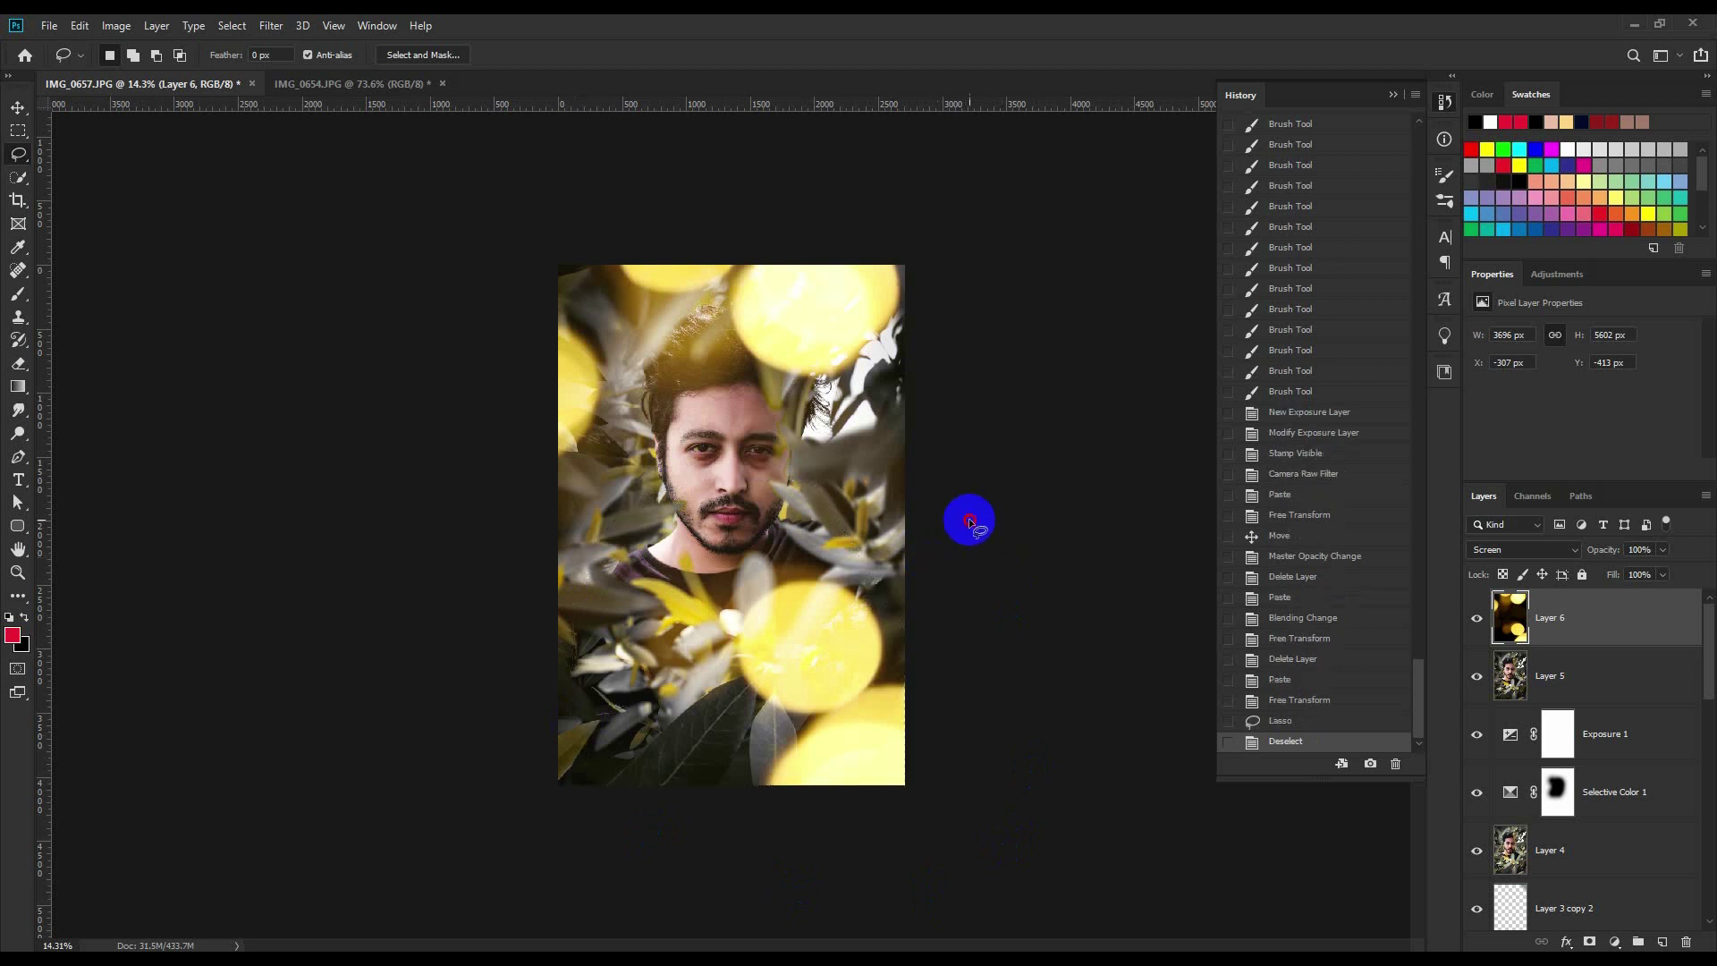
drag(966, 509, 1069, 750)
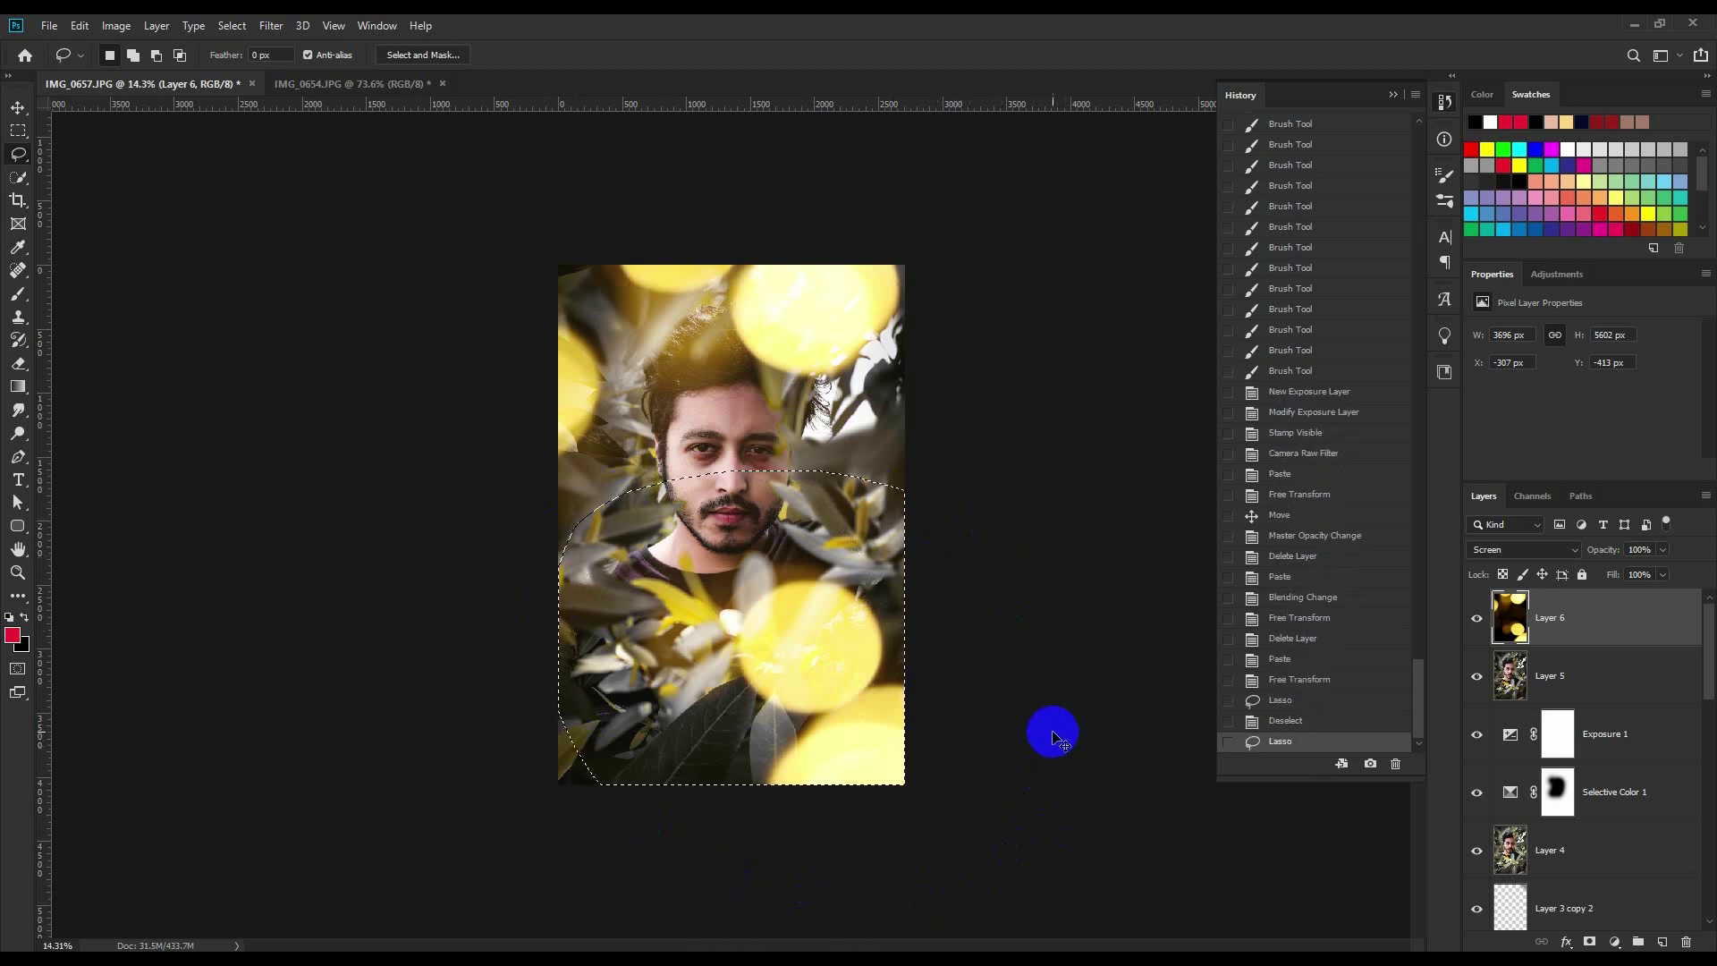
key(ctrl+v)
key(ctrl+t)
right_click(785, 691)
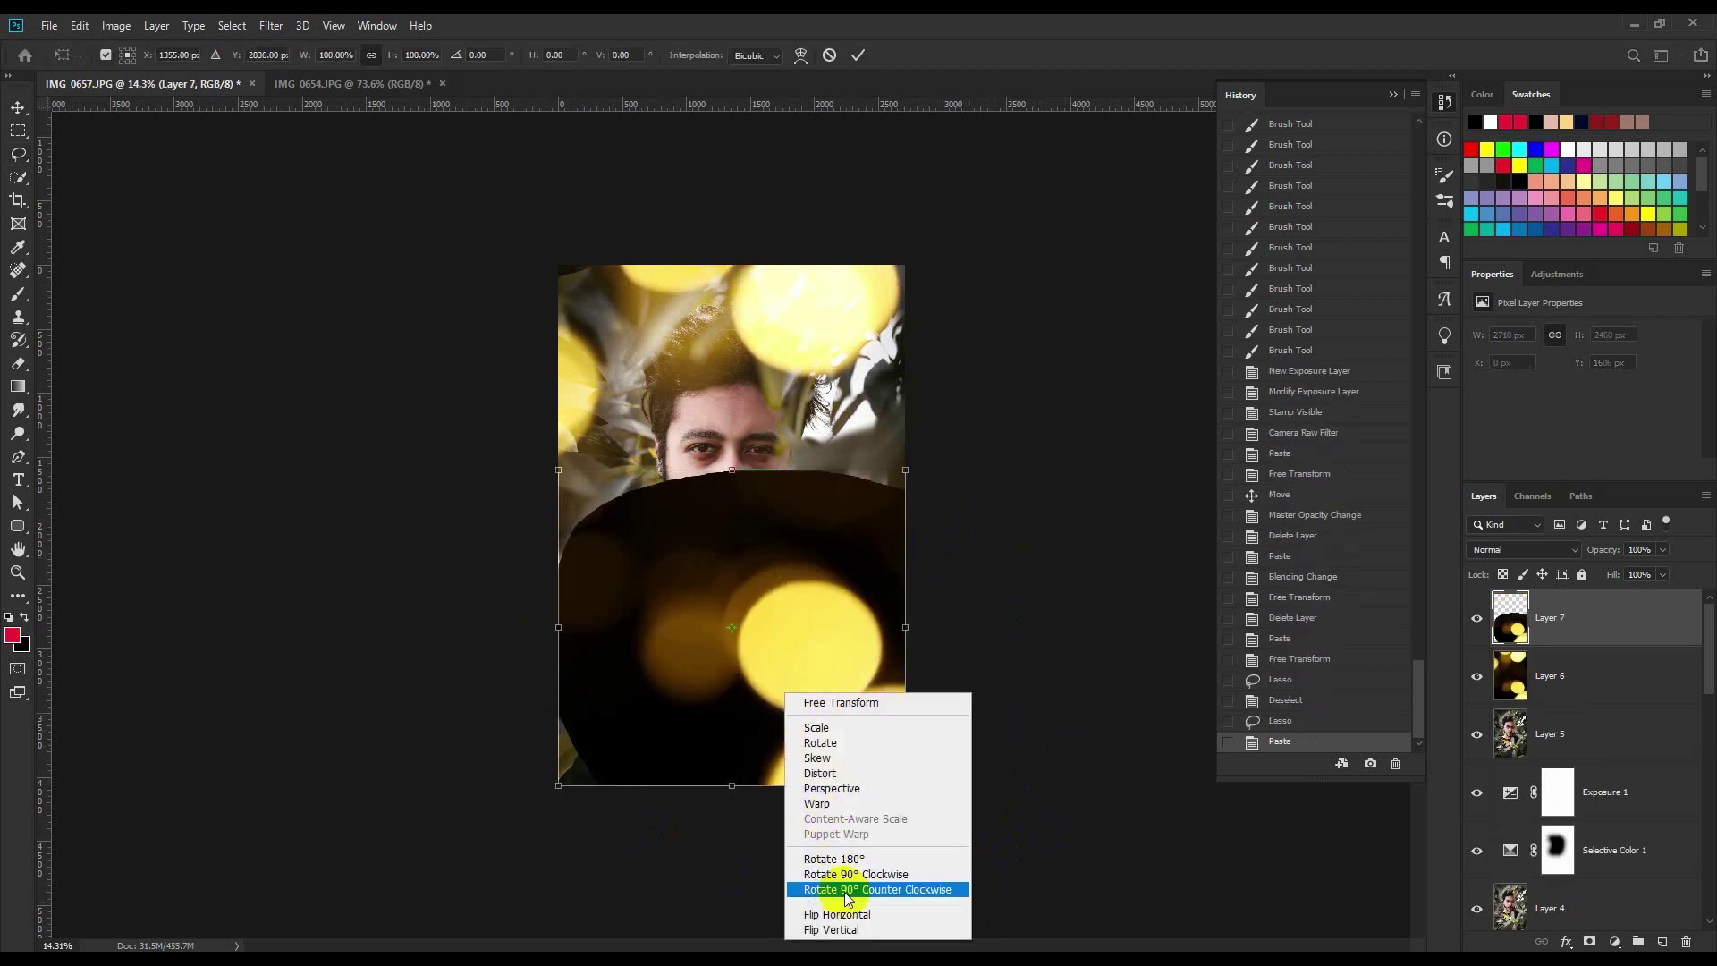
click(828, 885)
- Set the mirrored bokeh to Screen mode and scale and rotate it over the lower-left
drag(908, 472, 757, 620)
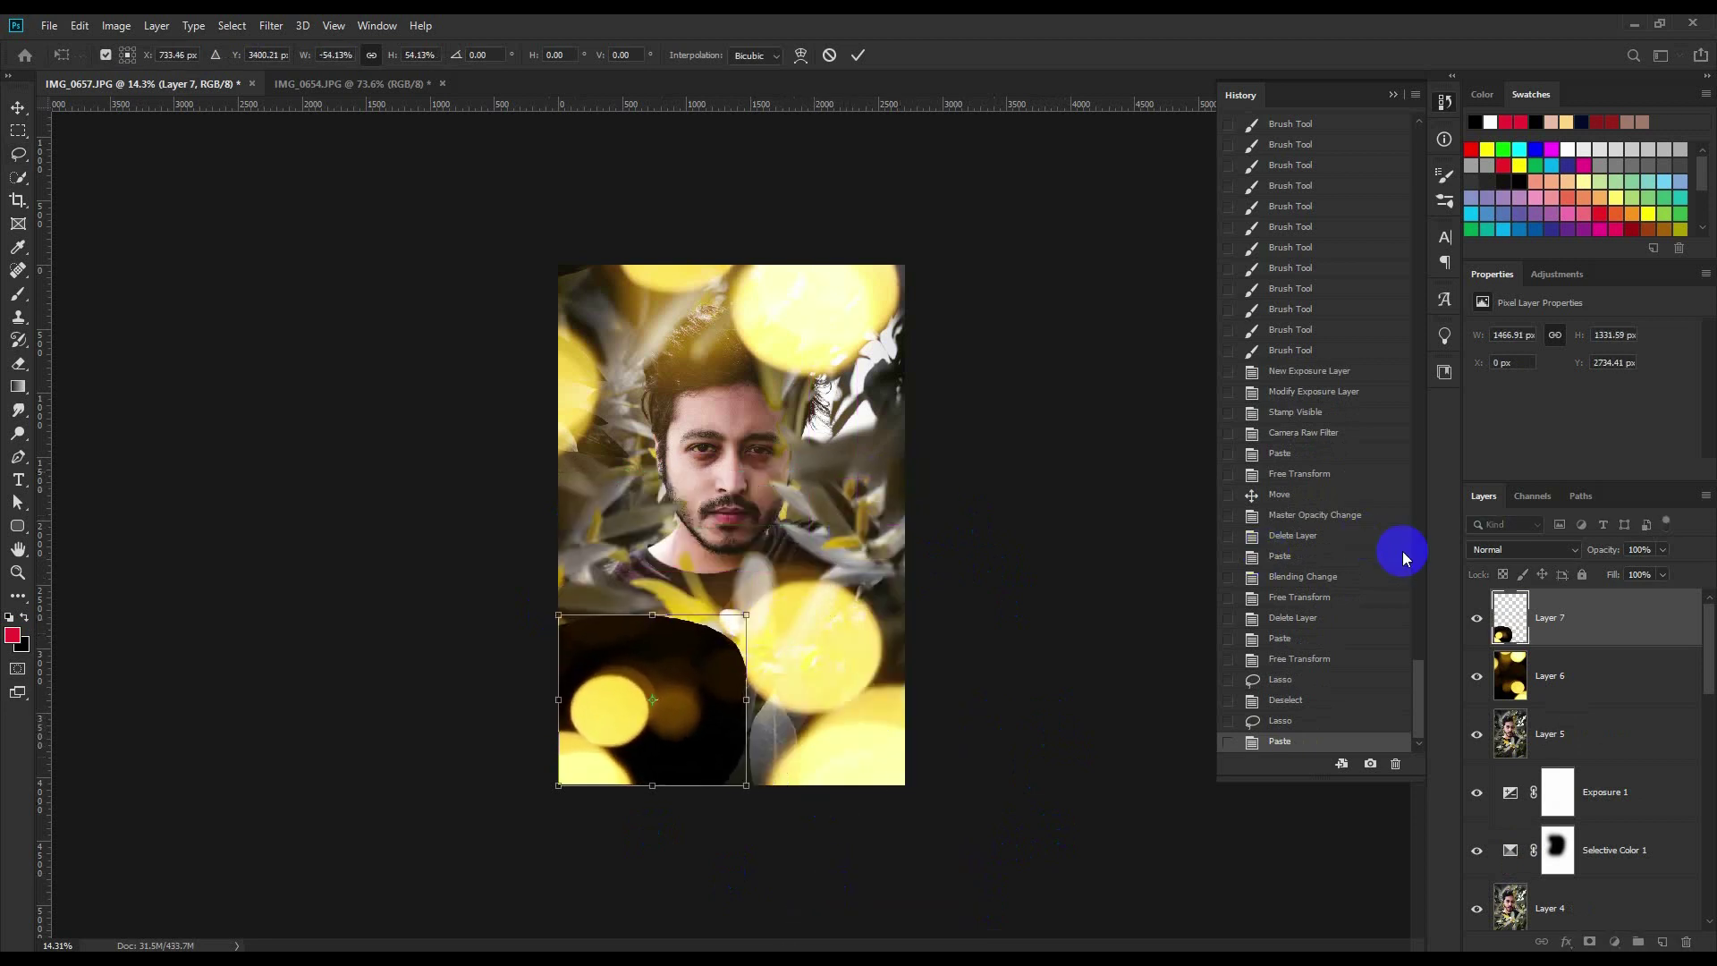
click(1489, 549)
click(1489, 657)
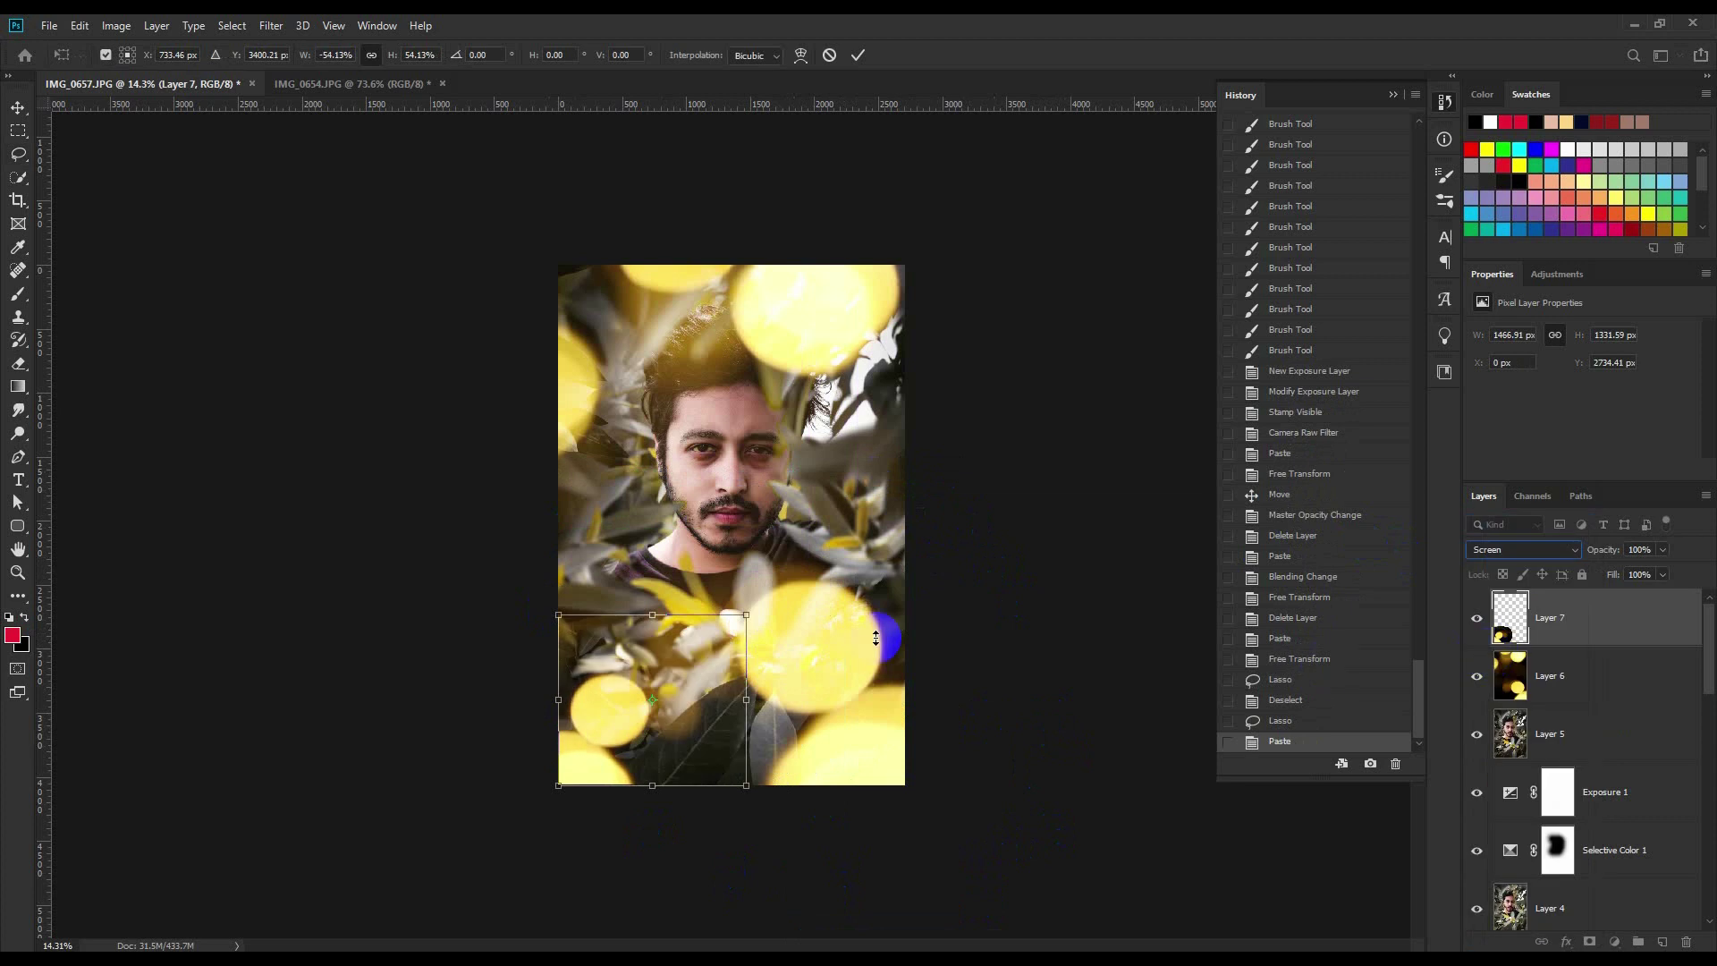
click(696, 586)
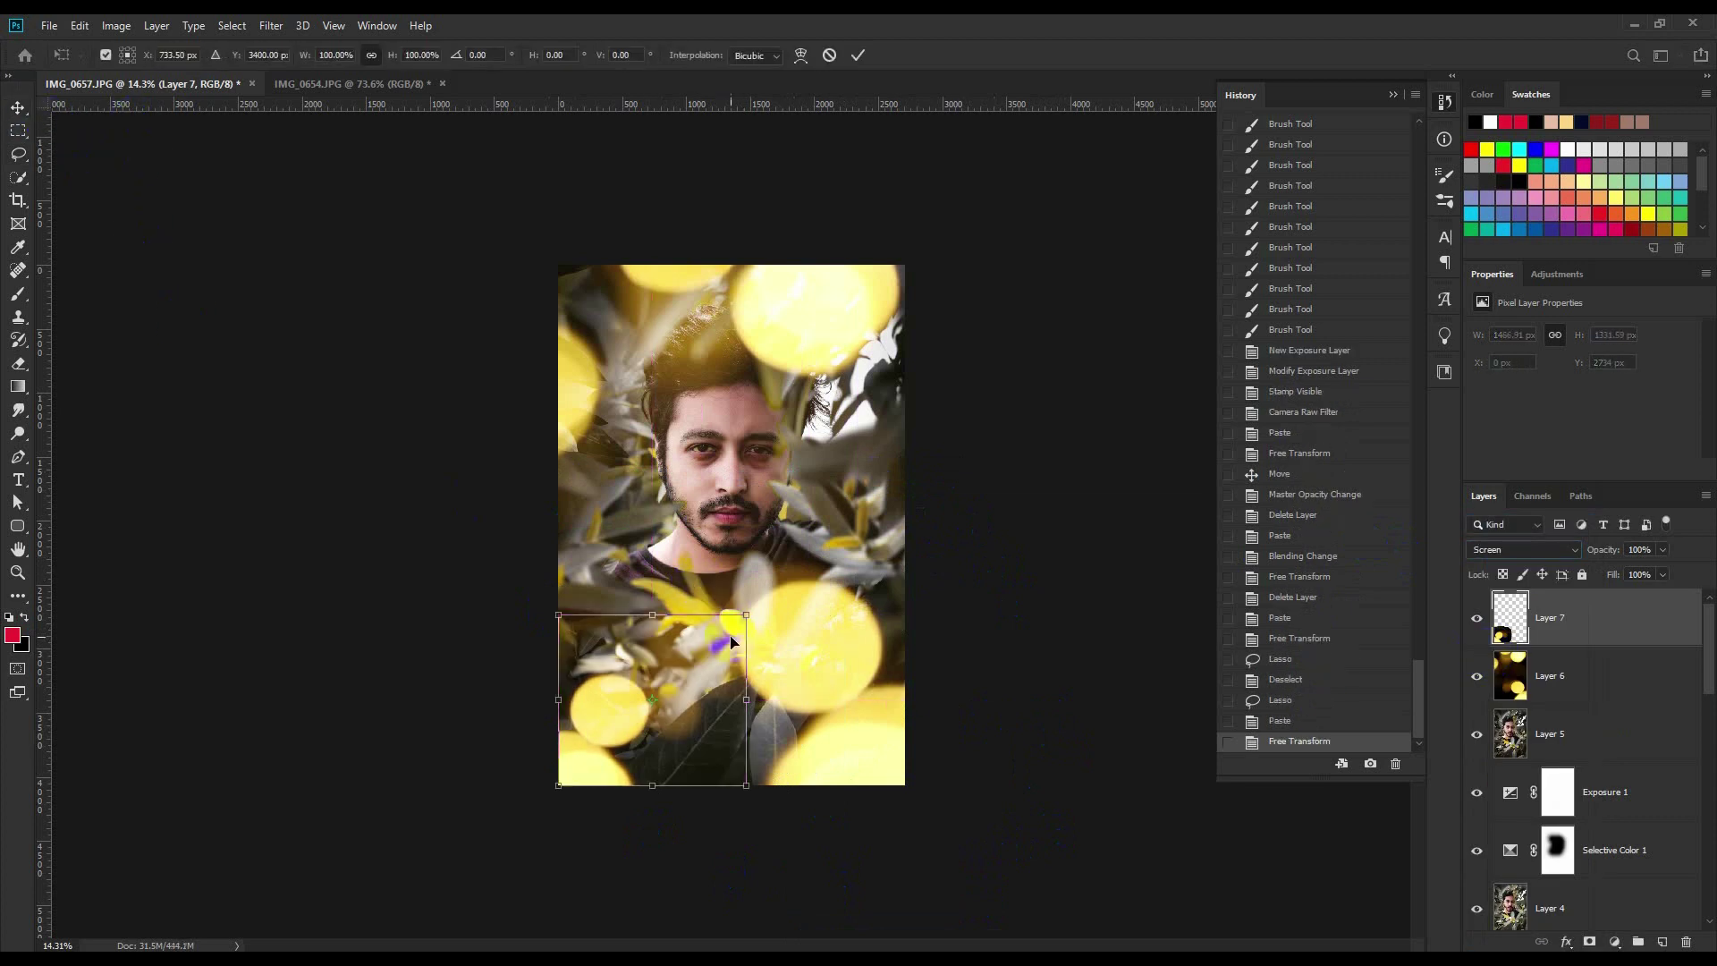
mouse_move(748, 617)
mouse_down()
mouse_move(832, 583)
mouse_move(896, 604)
mouse_up()
mouse_move(637, 664)
mouse_down()
mouse_move(669, 690)
mouse_move(636, 794)
mouse_up()
key(Return)
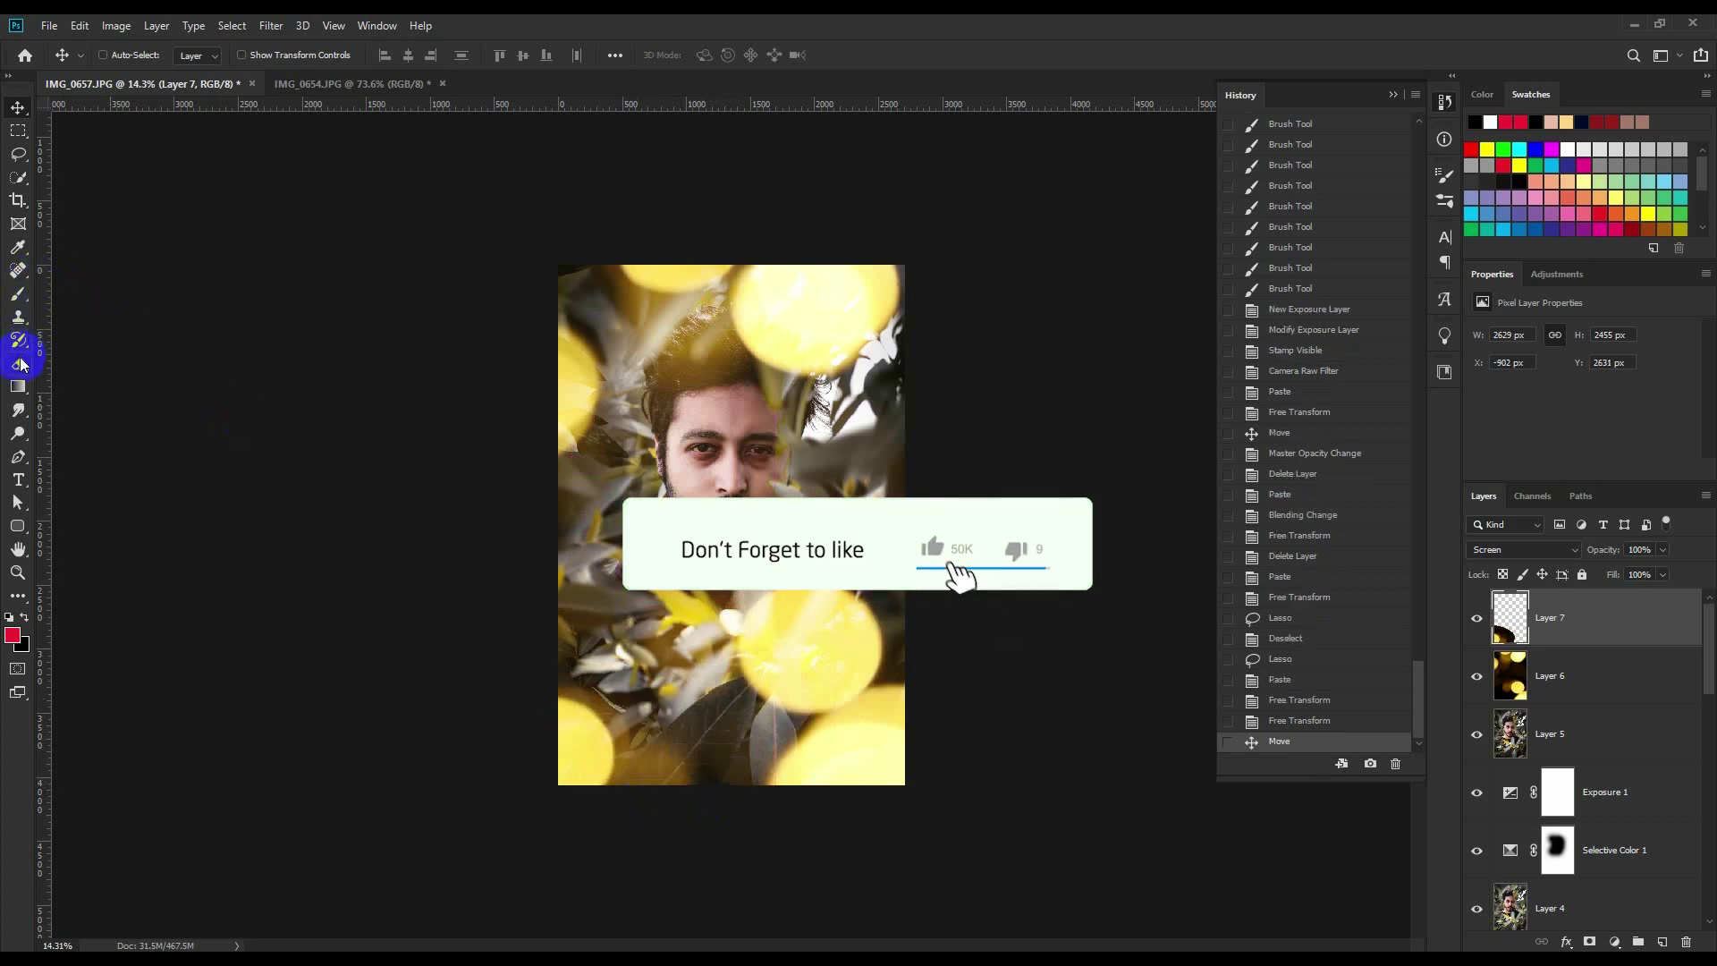
- Erase part of Layer 7, then duplicate it as a smaller rotated circle beside the face
click(20, 365)
drag(576, 537, 728, 709)
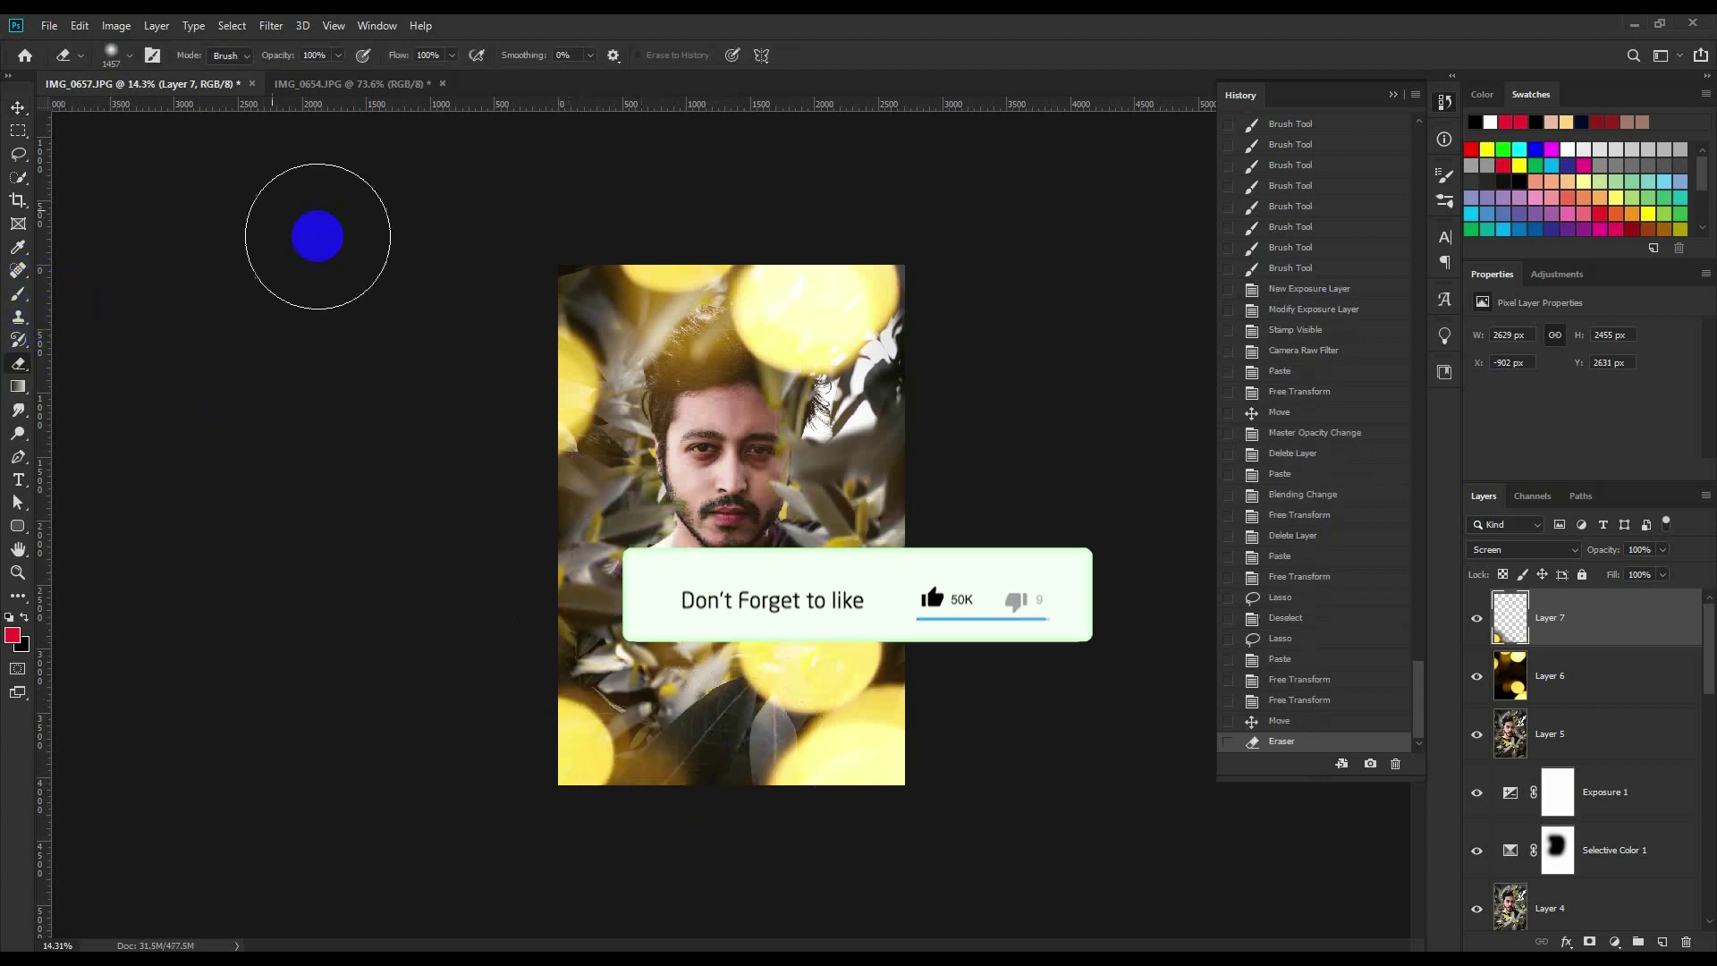
click(18, 106)
scroll(614, 614, up, 1)
drag(614, 614, 936, 420)
key(ctrl+t)
drag(984, 697, 1091, 459)
mouse_move(1043, 735)
mouse_down()
mouse_move(922, 512)
mouse_move(876, 375)
mouse_up()
drag(933, 512, 939, 164)
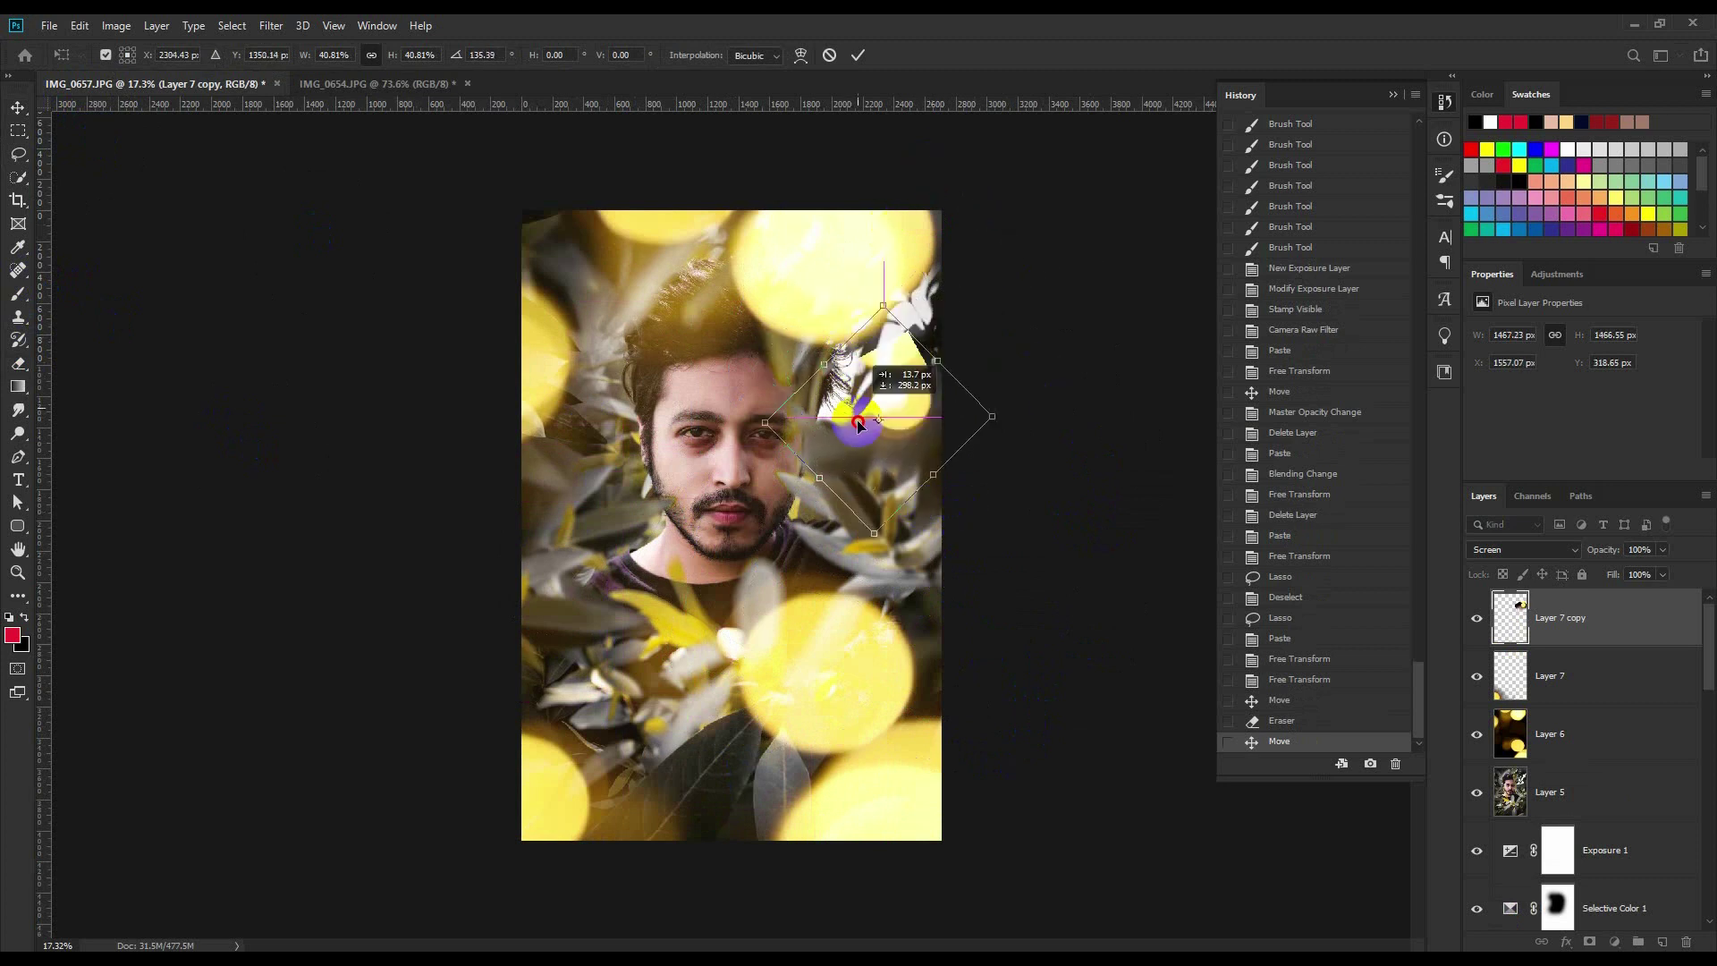
drag(888, 372, 867, 449)
click(142, 448)
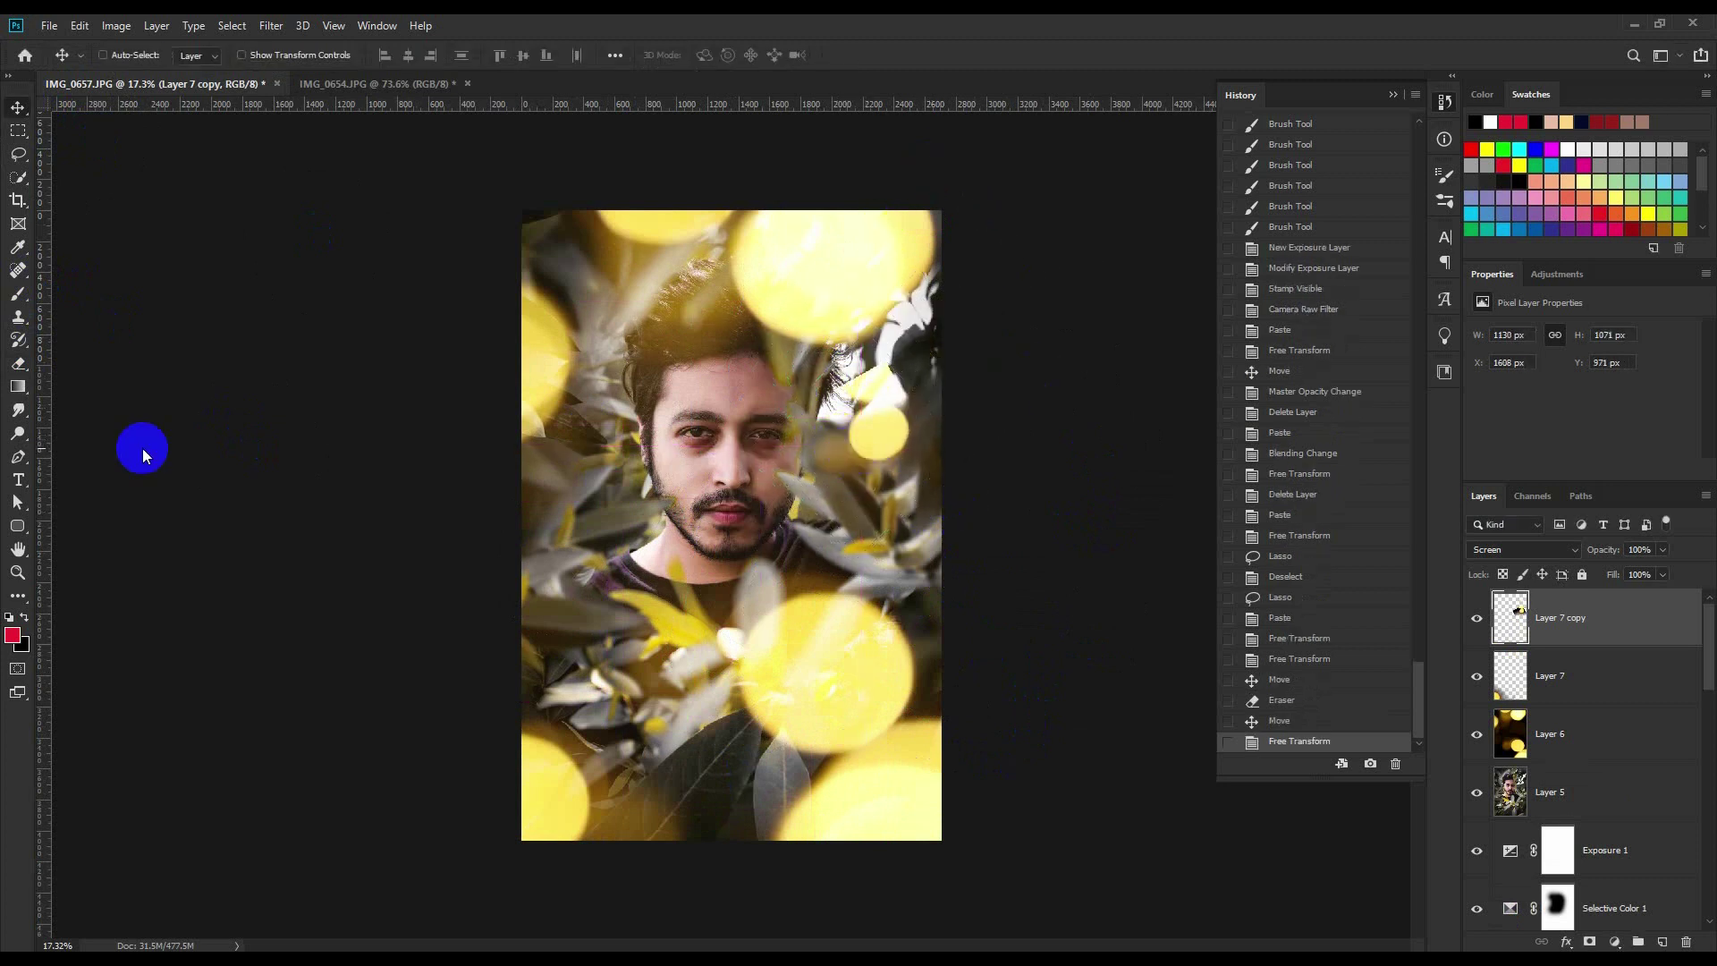
- Erase the small bokeh copy where it covers the hair, using a smaller eraser
click(18, 364)
click(865, 305)
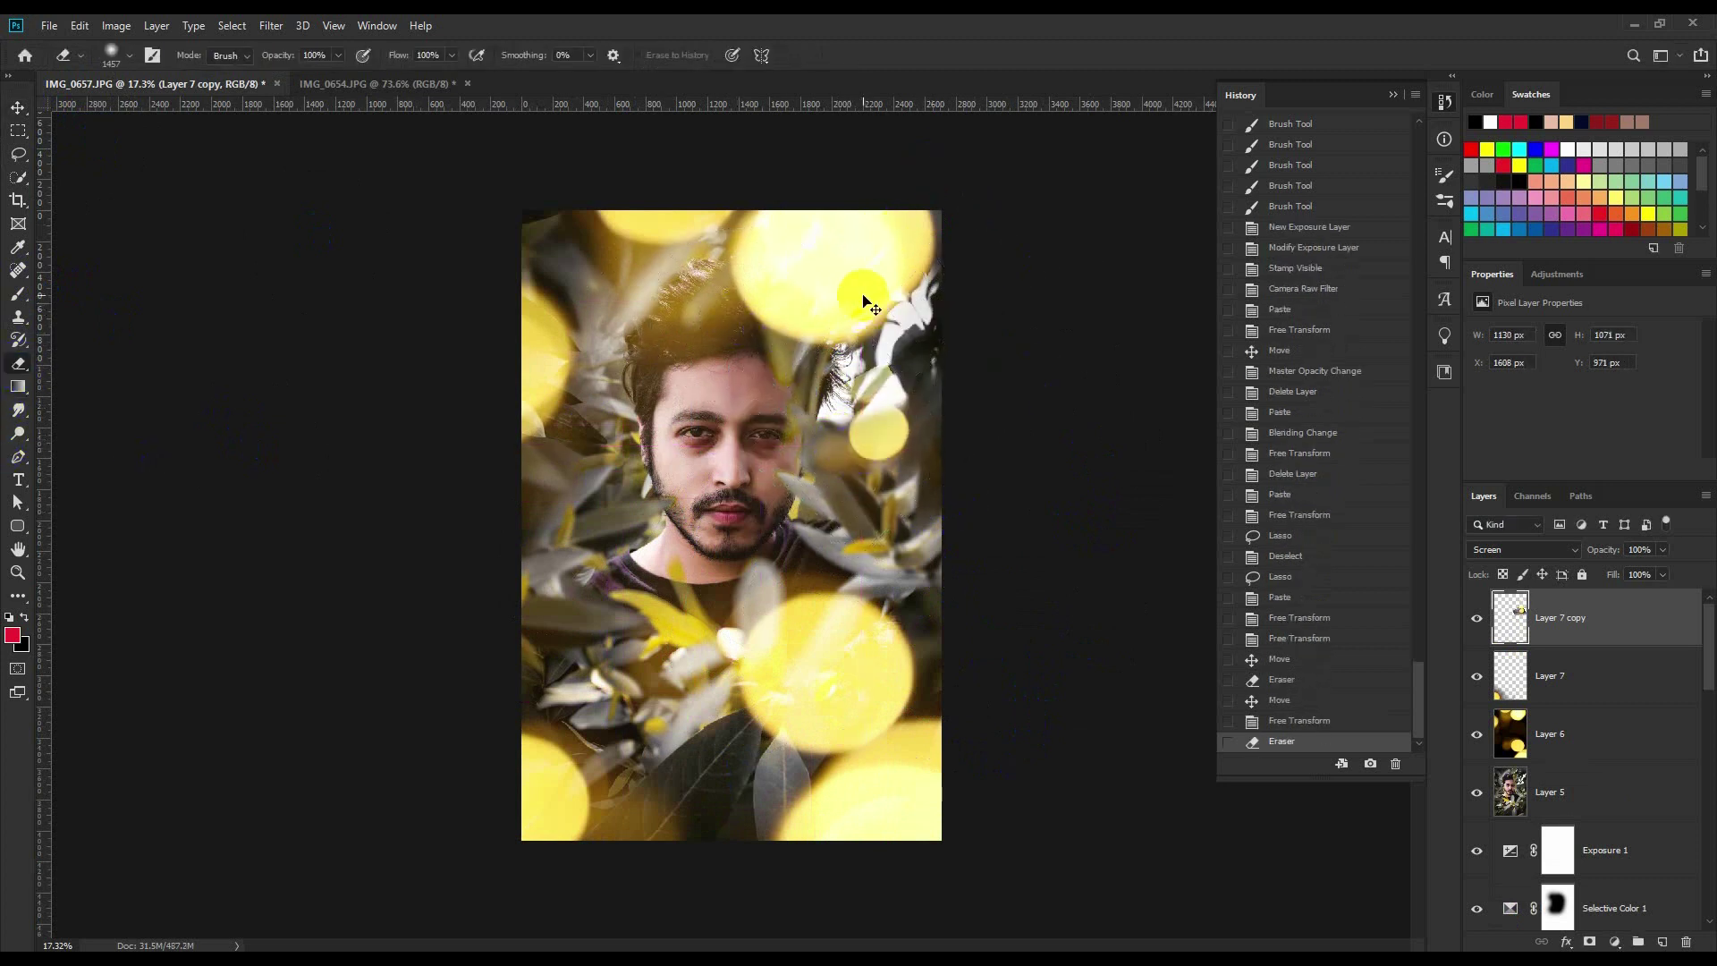
key(ctrl+z)
key(bracketleft)
key(bracketleft)
key(bracketleft)
click(851, 324)
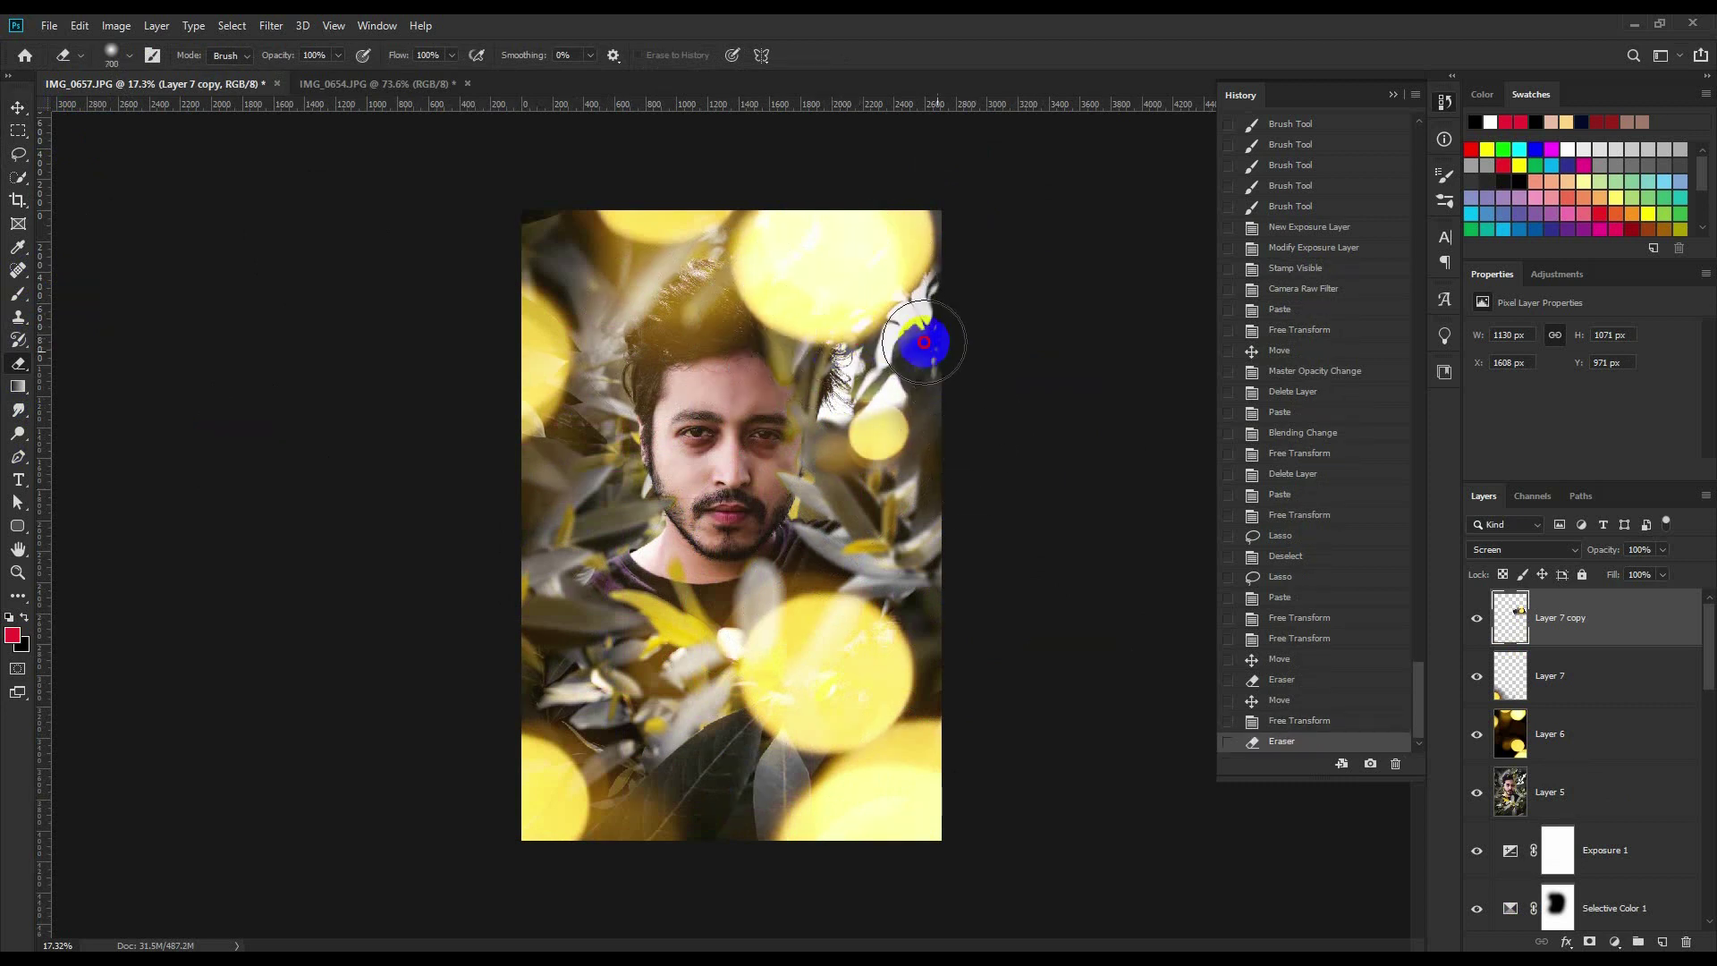
click(791, 377)
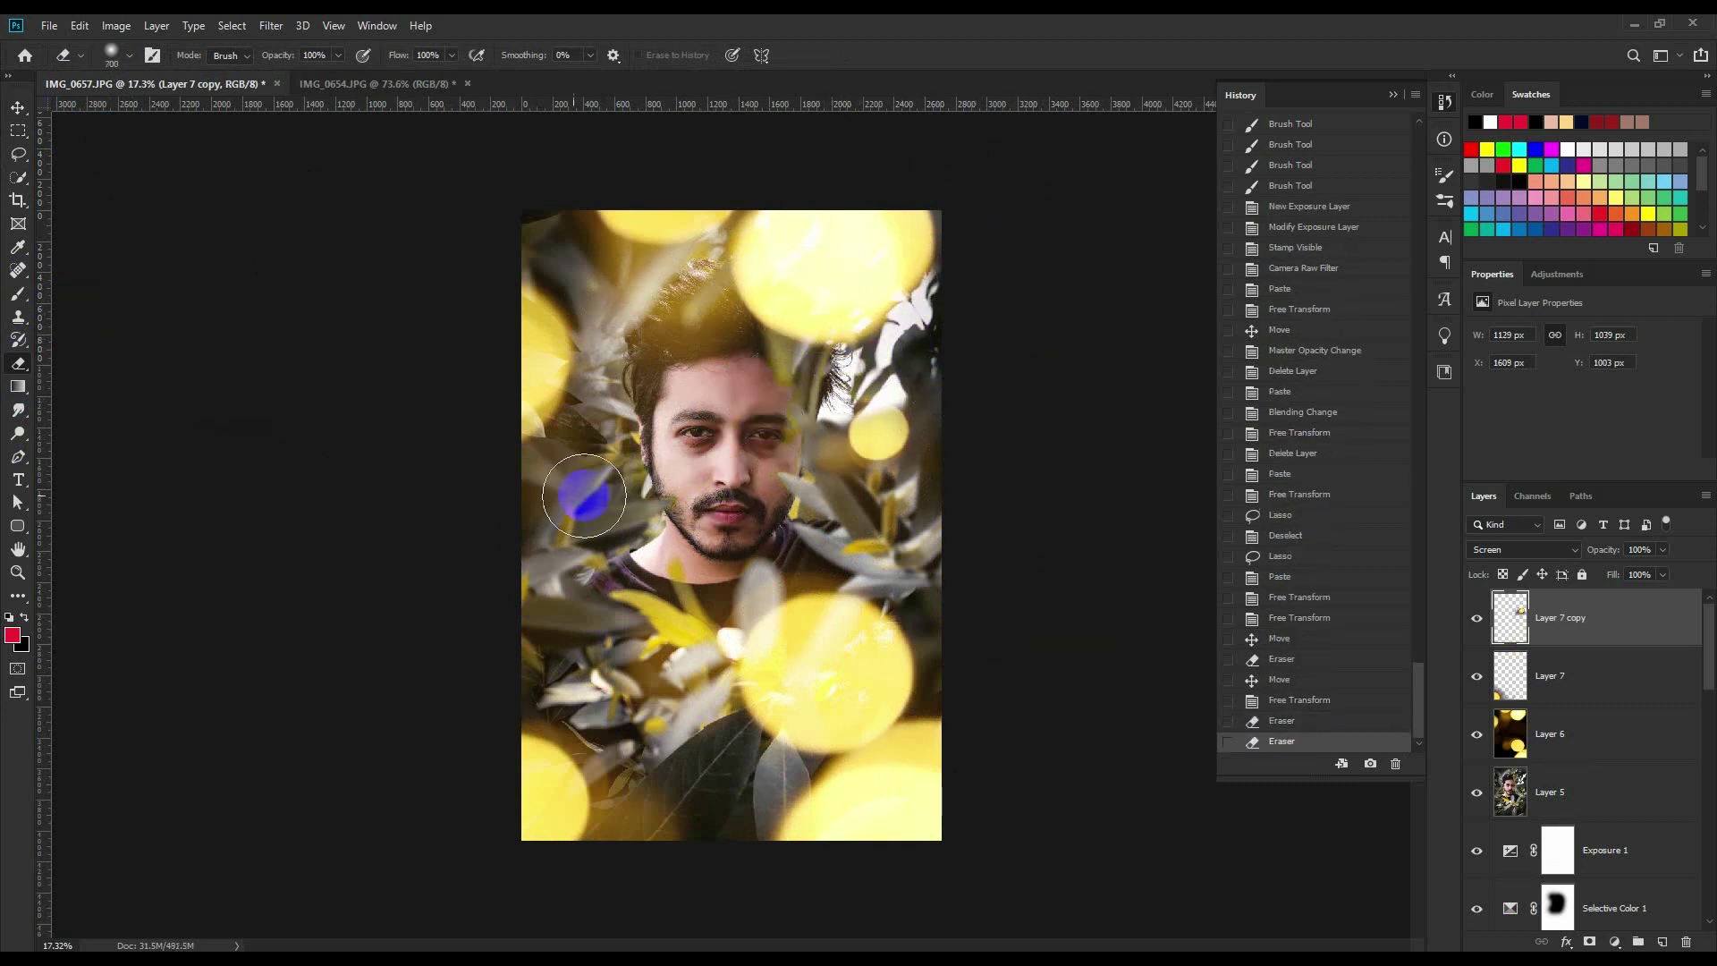
click(19, 110)
click(299, 238)
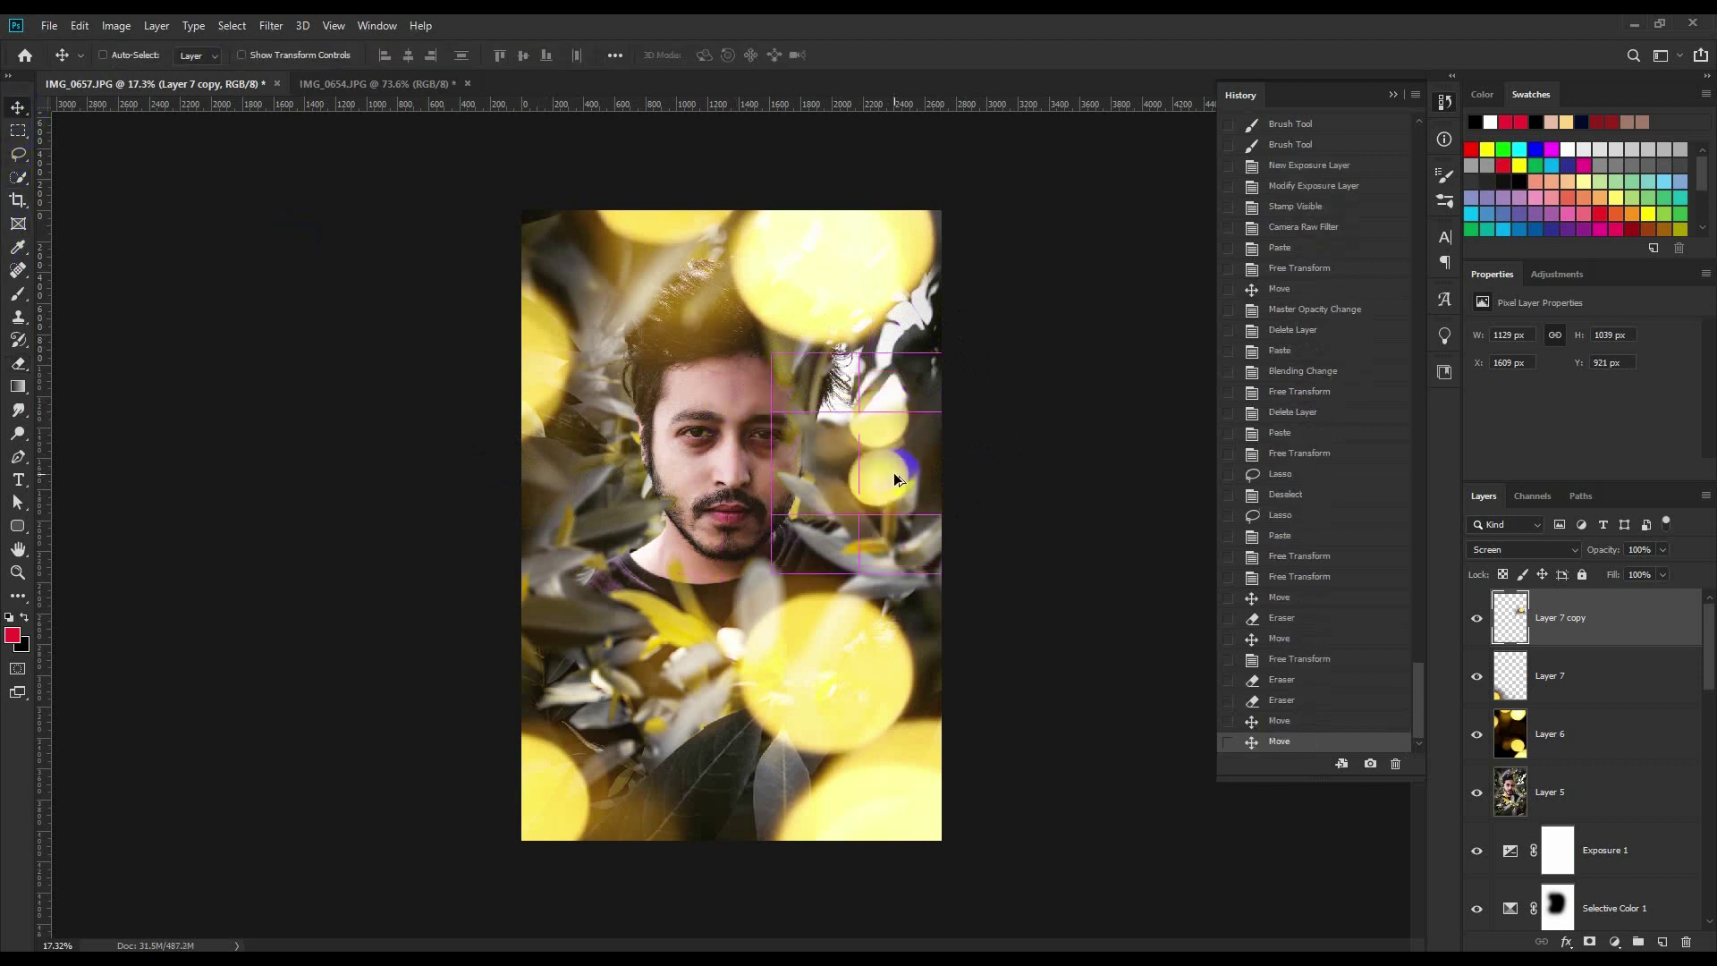
- Duplicate the small bokeh toward the lower left, rotating and enlarging the copy
drag(848, 427, 595, 684)
key(ctrl+t)
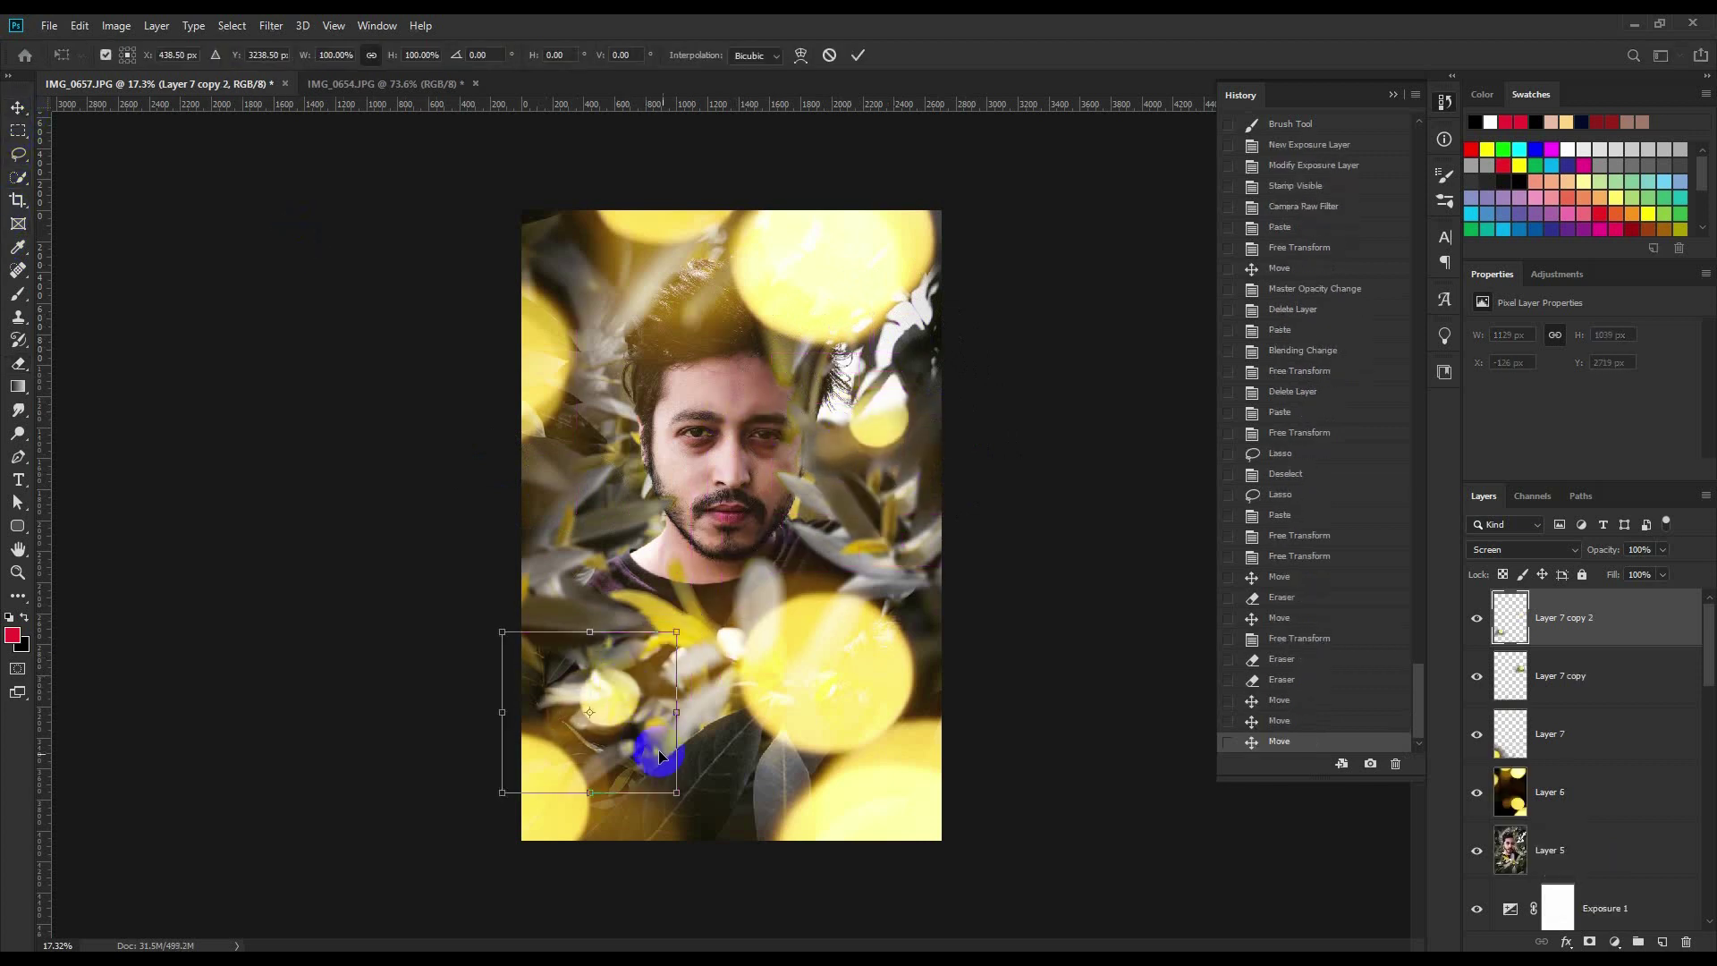
mouse_move(679, 787)
mouse_down()
mouse_move(728, 537)
mouse_move(621, 452)
mouse_move(651, 771)
mouse_up()
mouse_move(667, 623)
mouse_down()
mouse_move(787, 535)
mouse_move(877, 734)
mouse_up()
mouse_move(610, 704)
mouse_down()
mouse_move(629, 636)
mouse_move(568, 635)
mouse_up()
drag(780, 631, 702, 666)
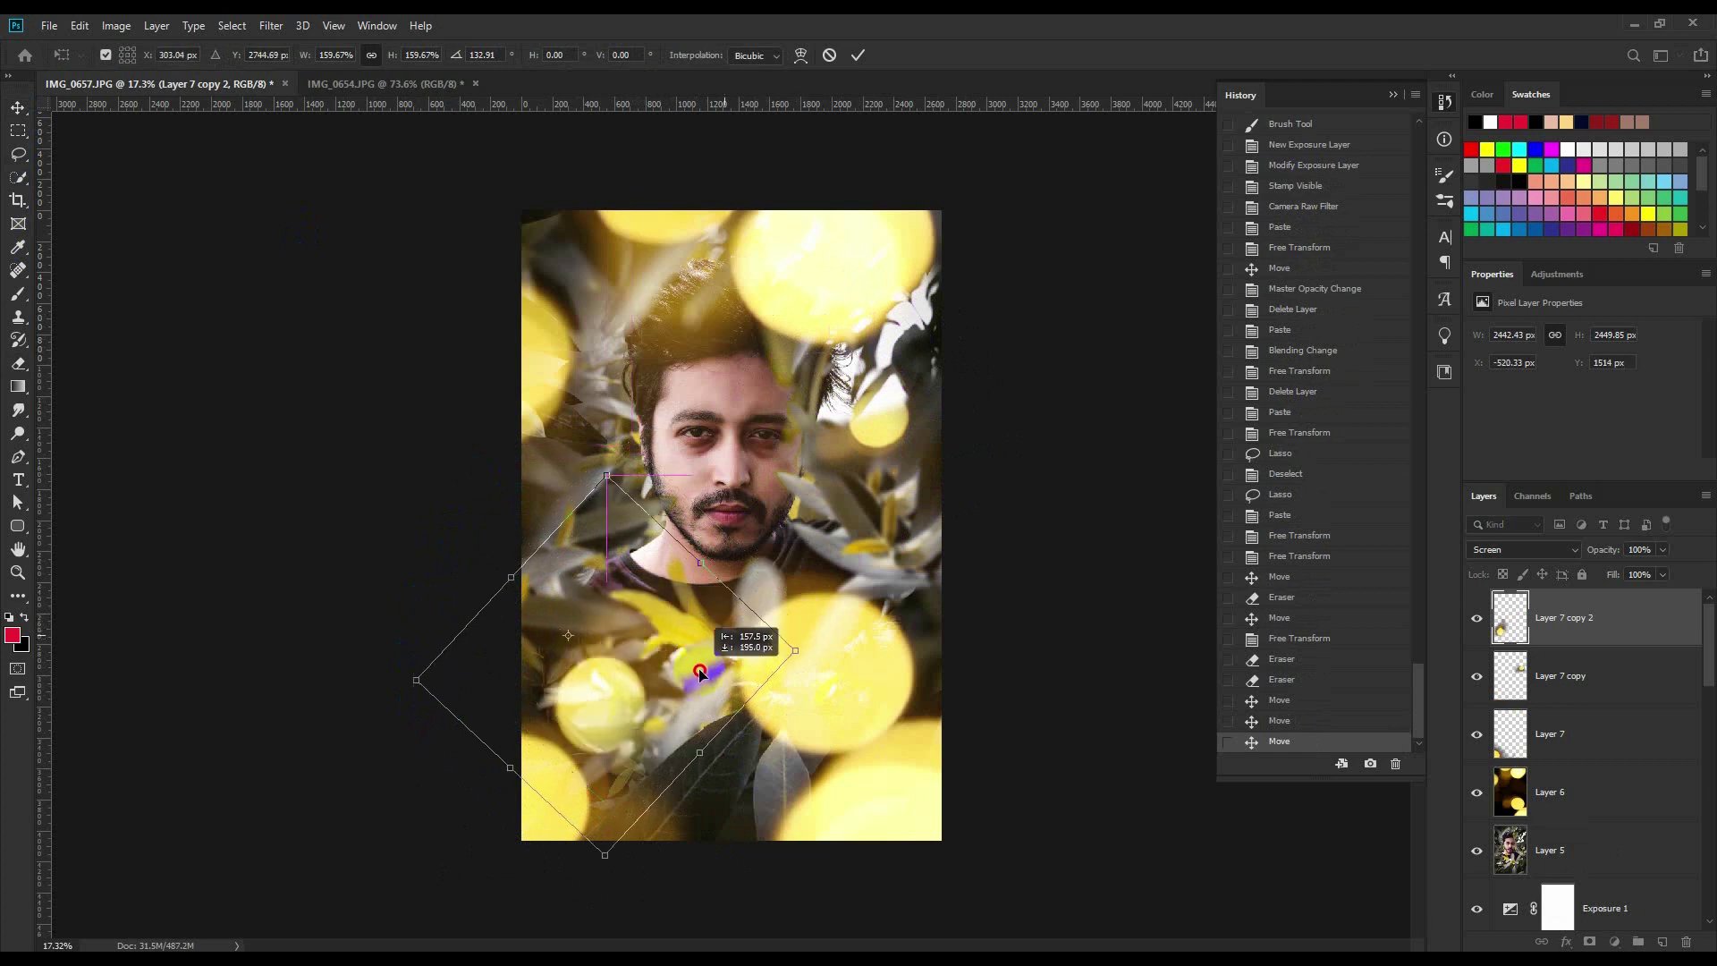
key(Return)
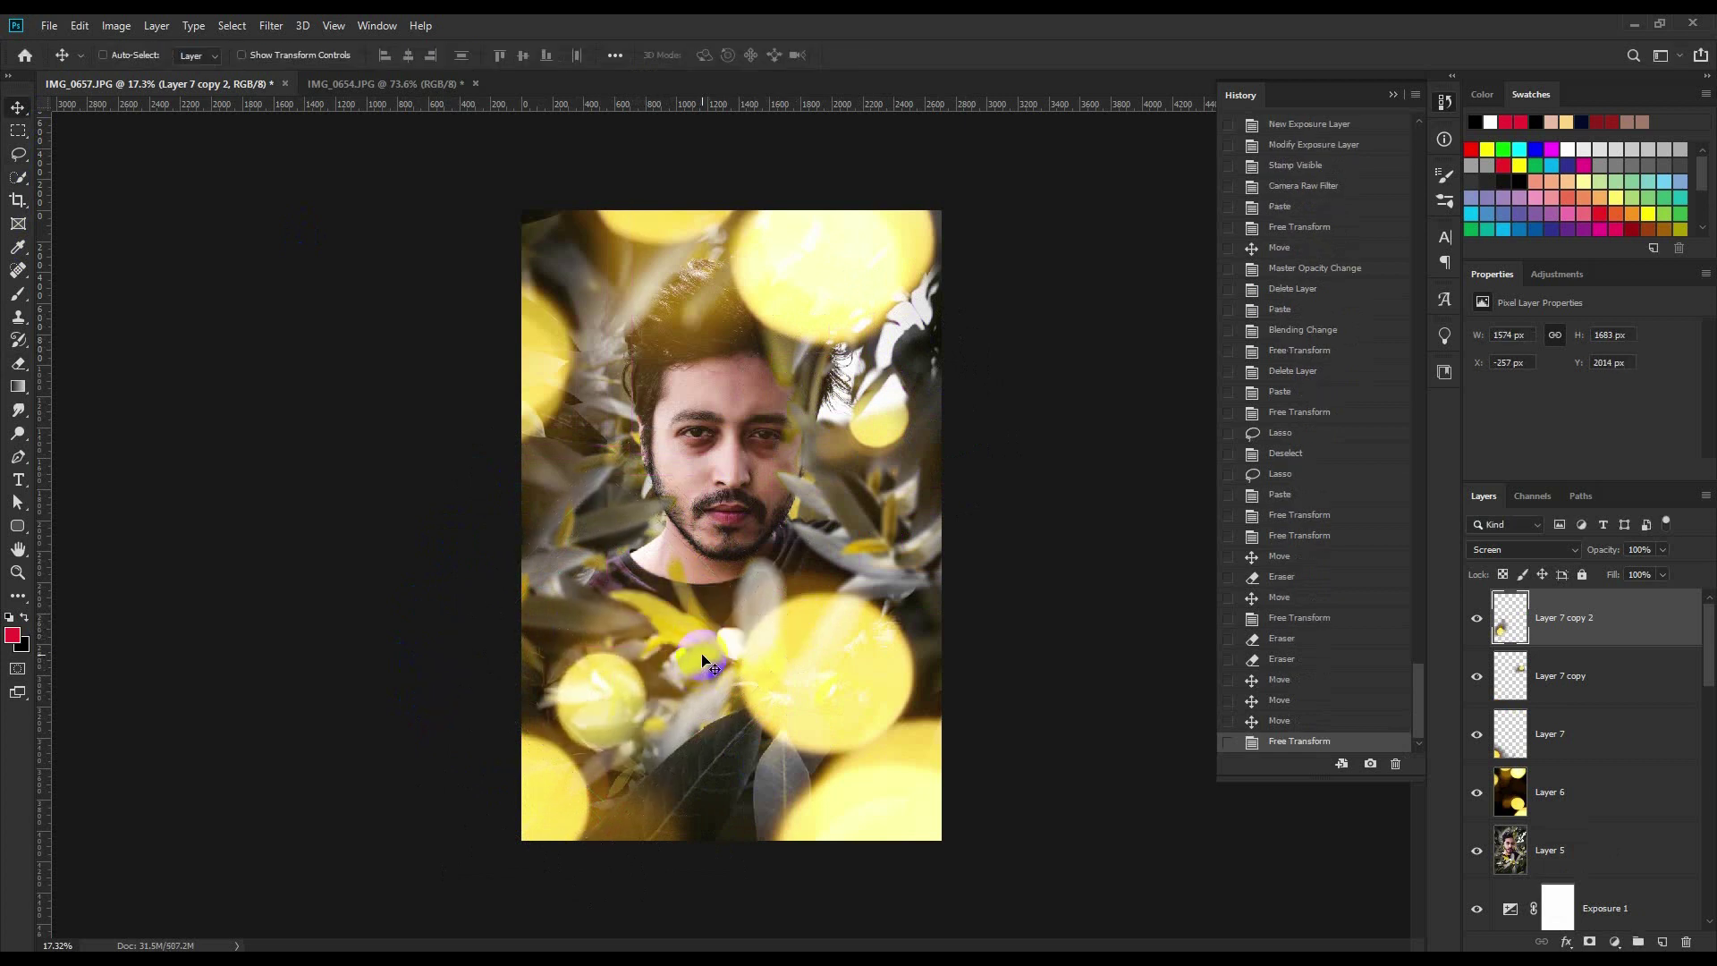
- Re-transform the new bokeh copy to resize it over the lower half near the chest
key(ctrl+t)
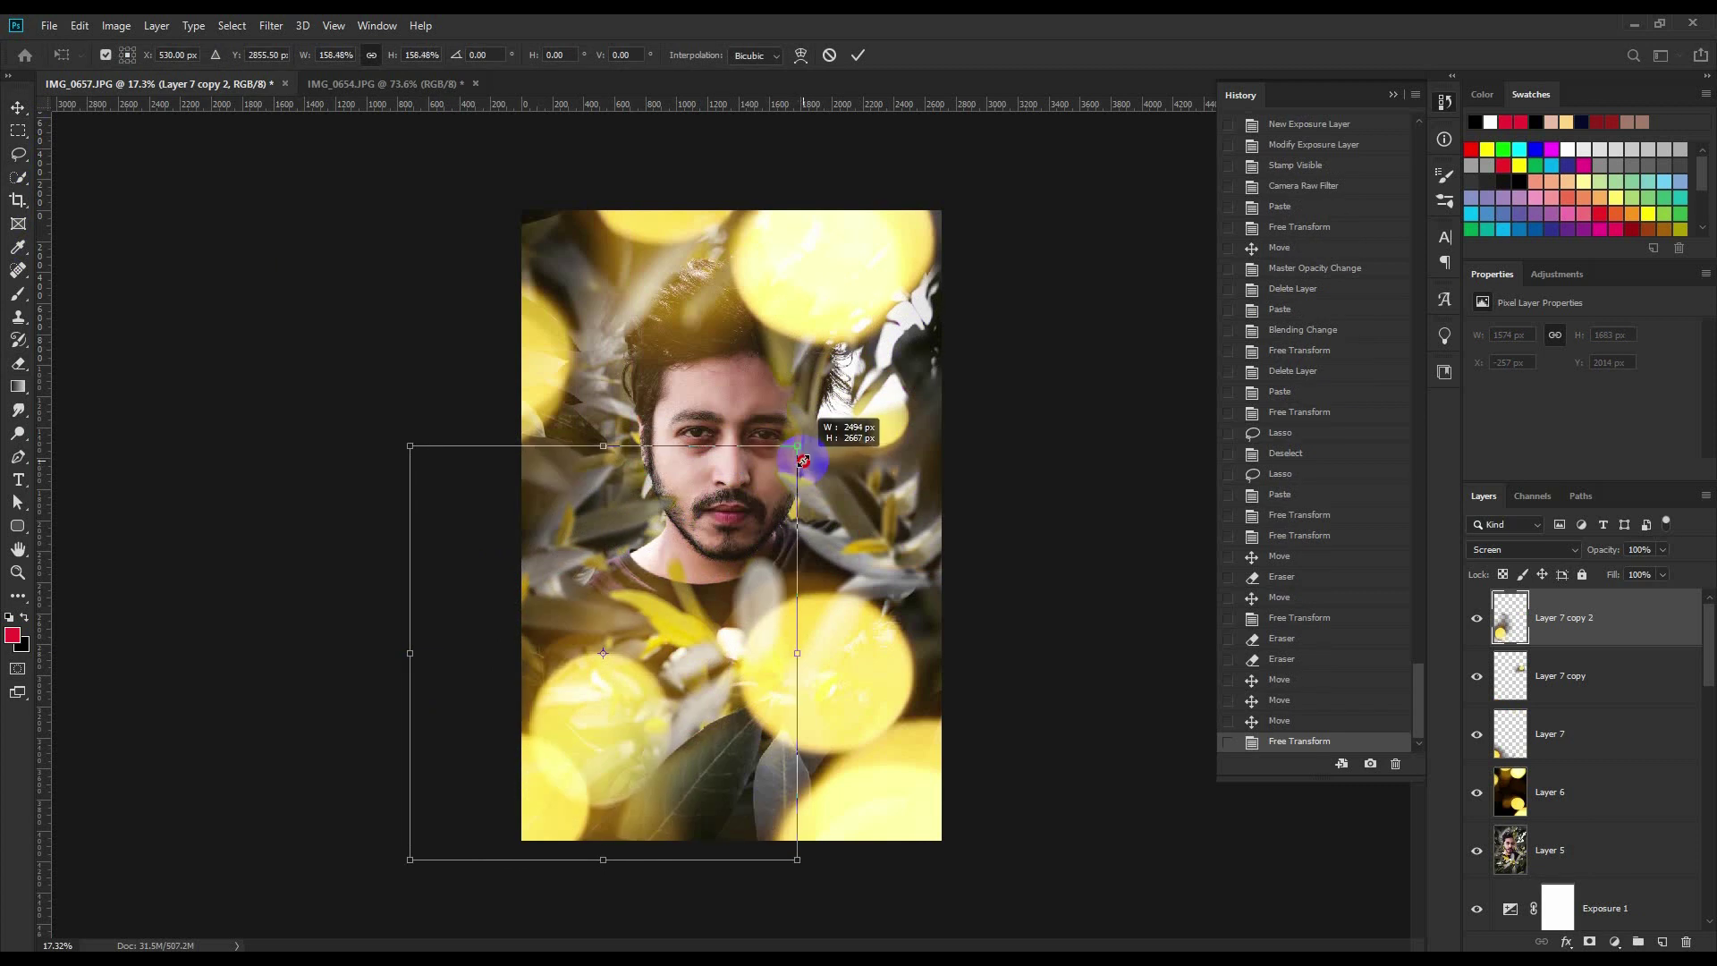
mouse_move(700, 646)
mouse_down()
mouse_move(681, 556)
mouse_move(663, 566)
mouse_up()
drag(415, 765, 465, 711)
drag(593, 657, 601, 683)
click(111, 575)
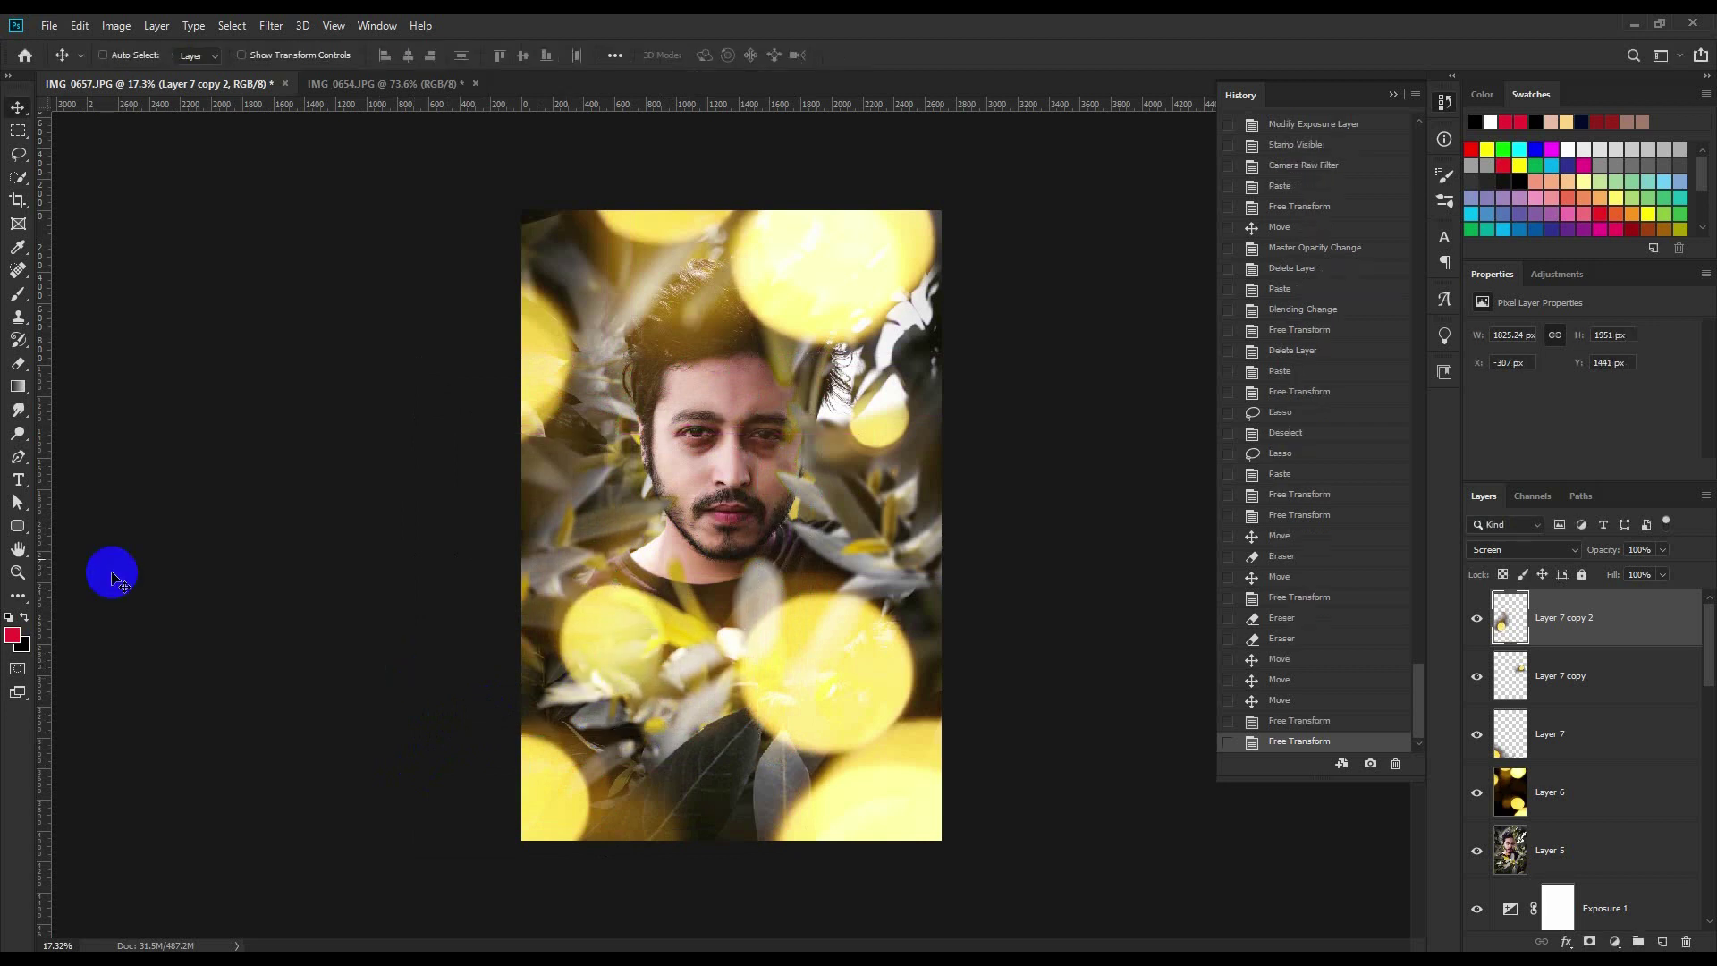
- Erase the copy's lower-left edge and nudge it slightly down
click(18, 365)
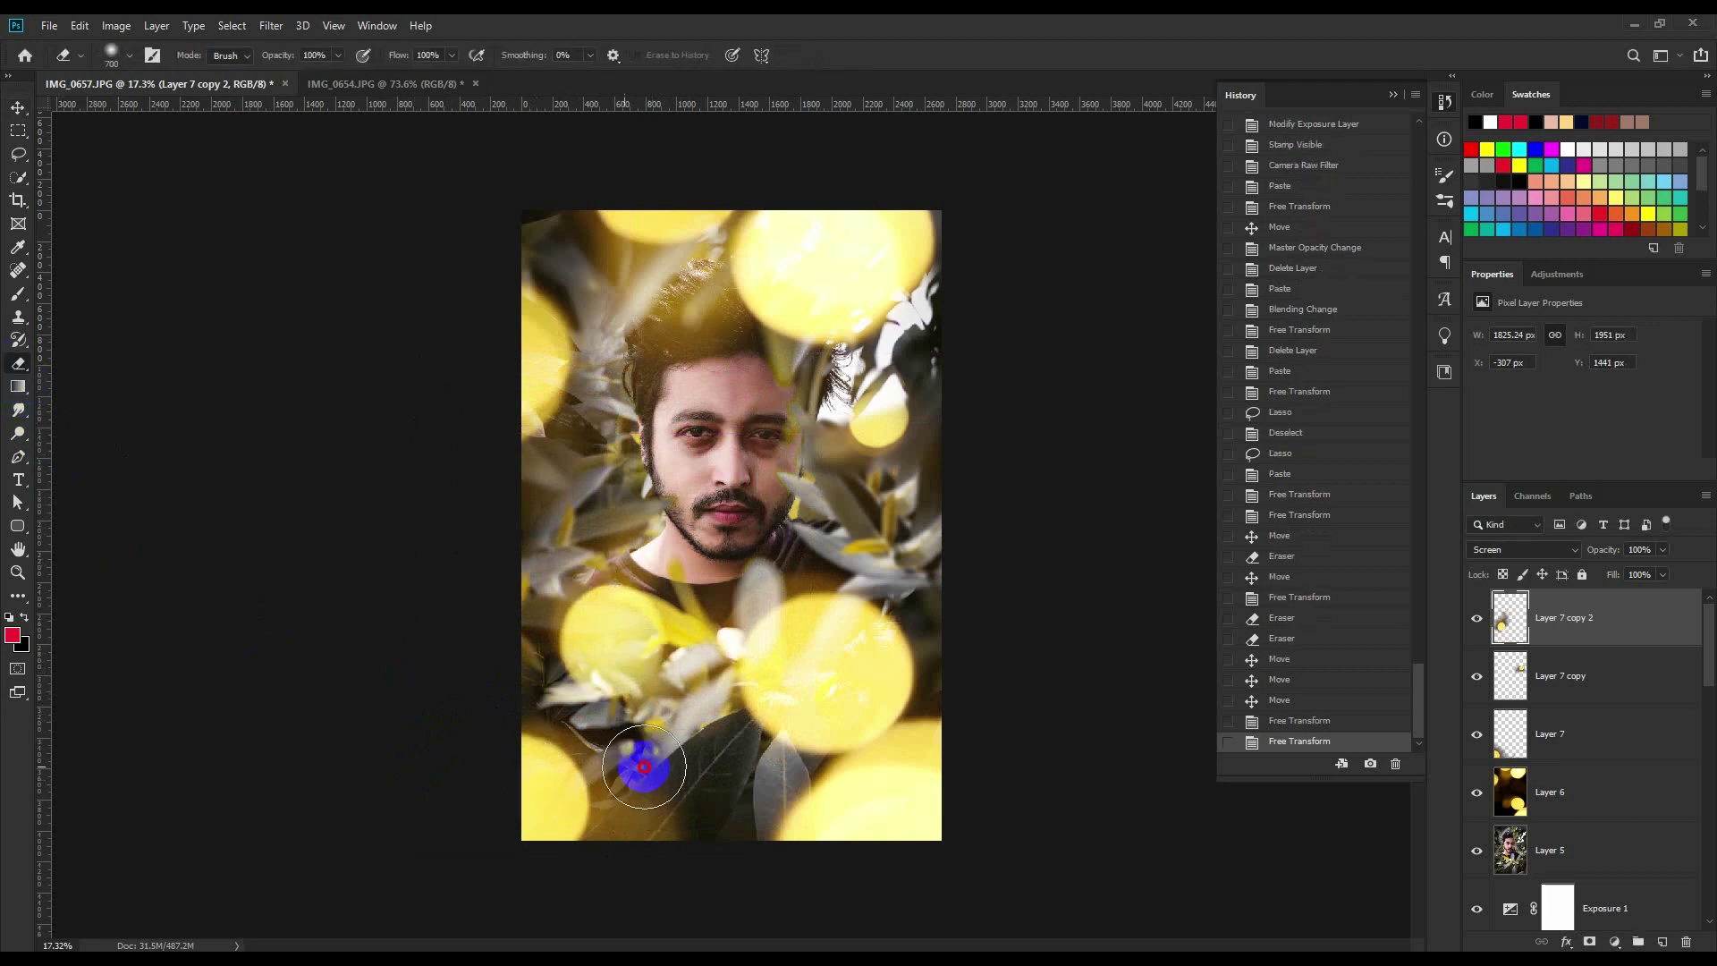
drag(644, 767, 683, 760)
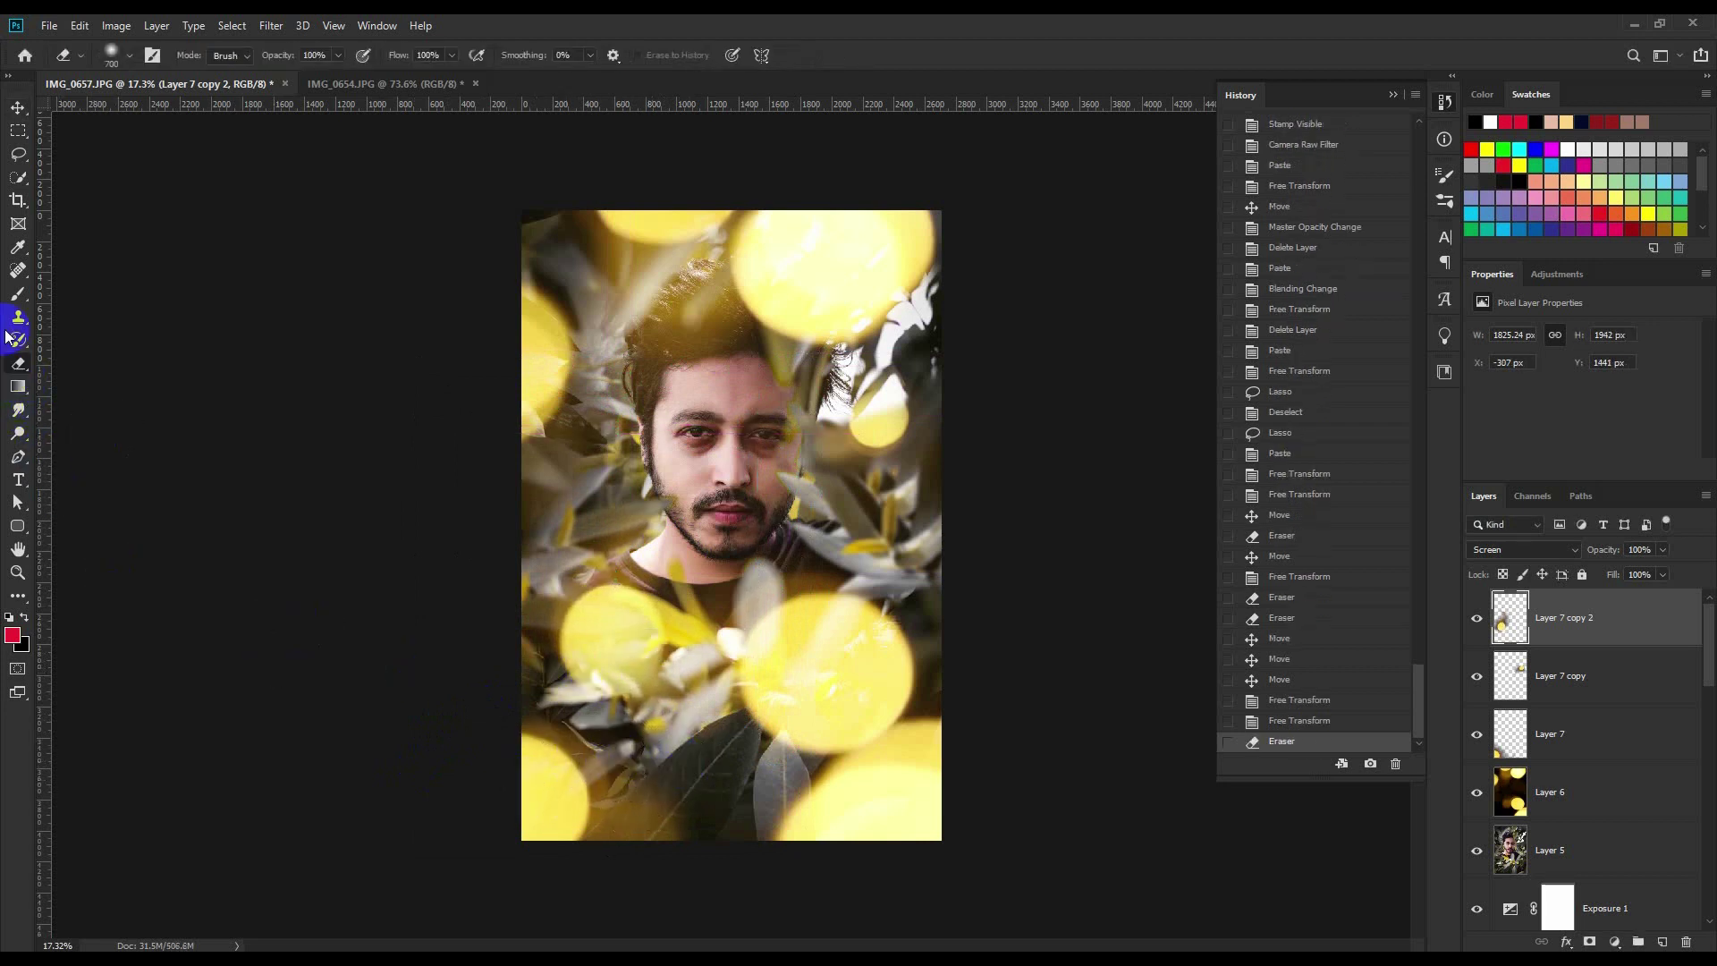
click(18, 107)
drag(725, 519, 788, 595)
scroll(795, 616, up, 1)
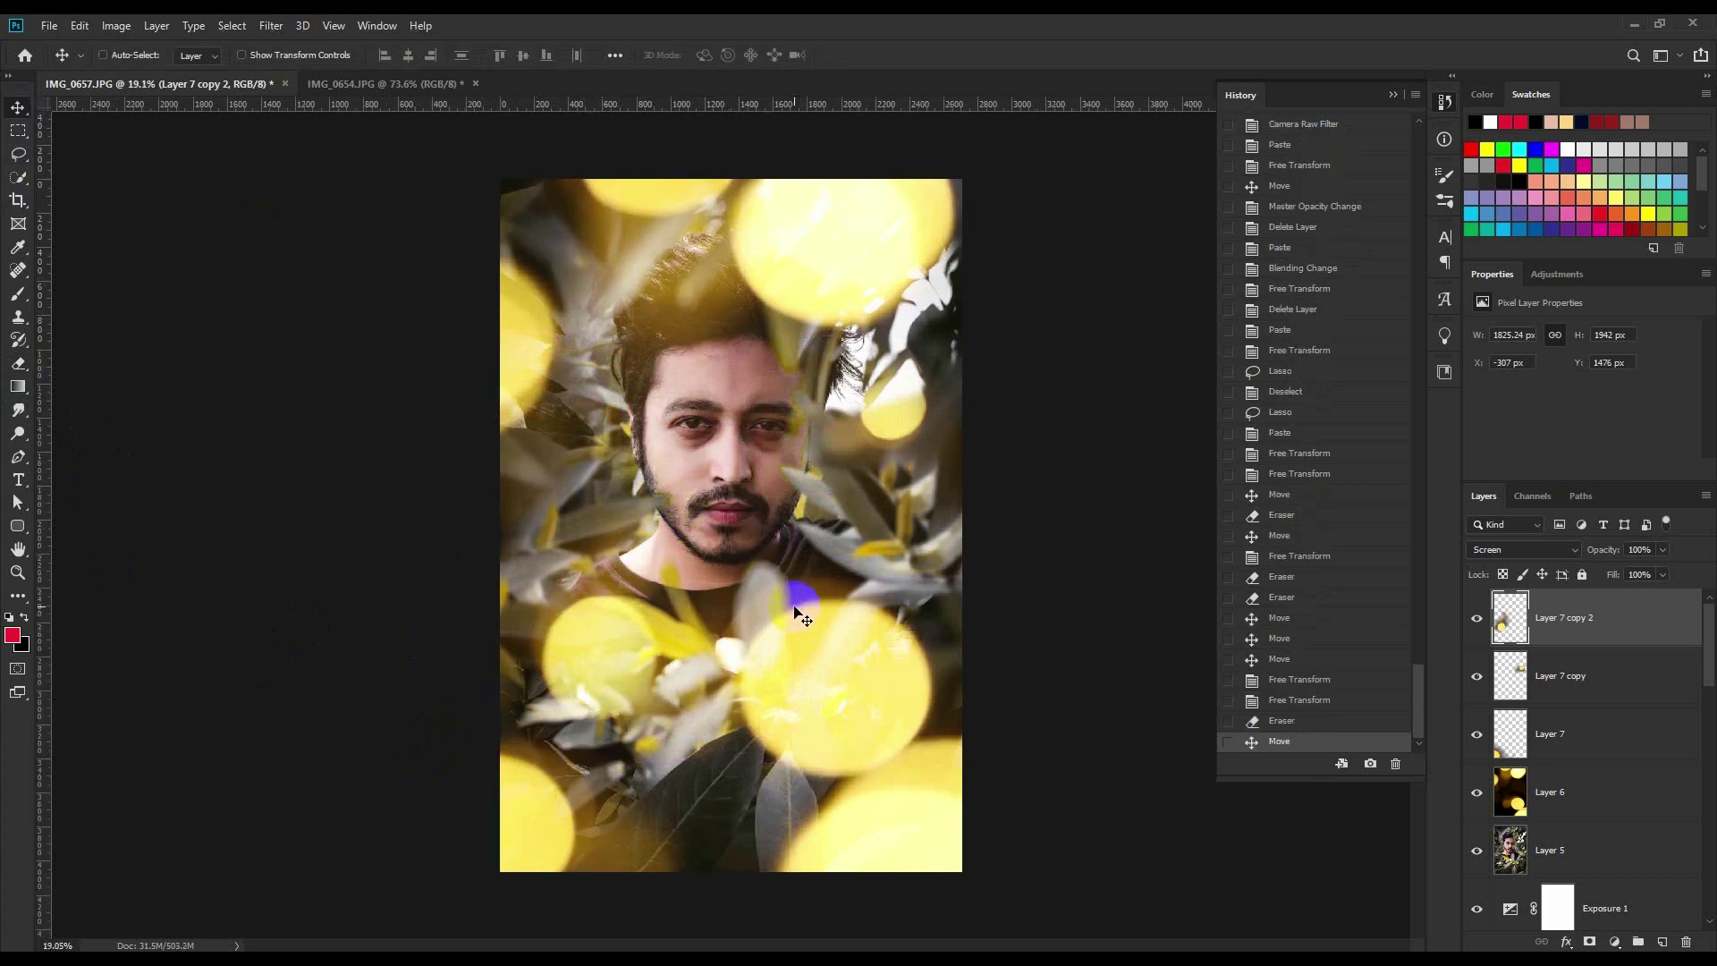
scroll(795, 615, up, 1)
click(1393, 93)
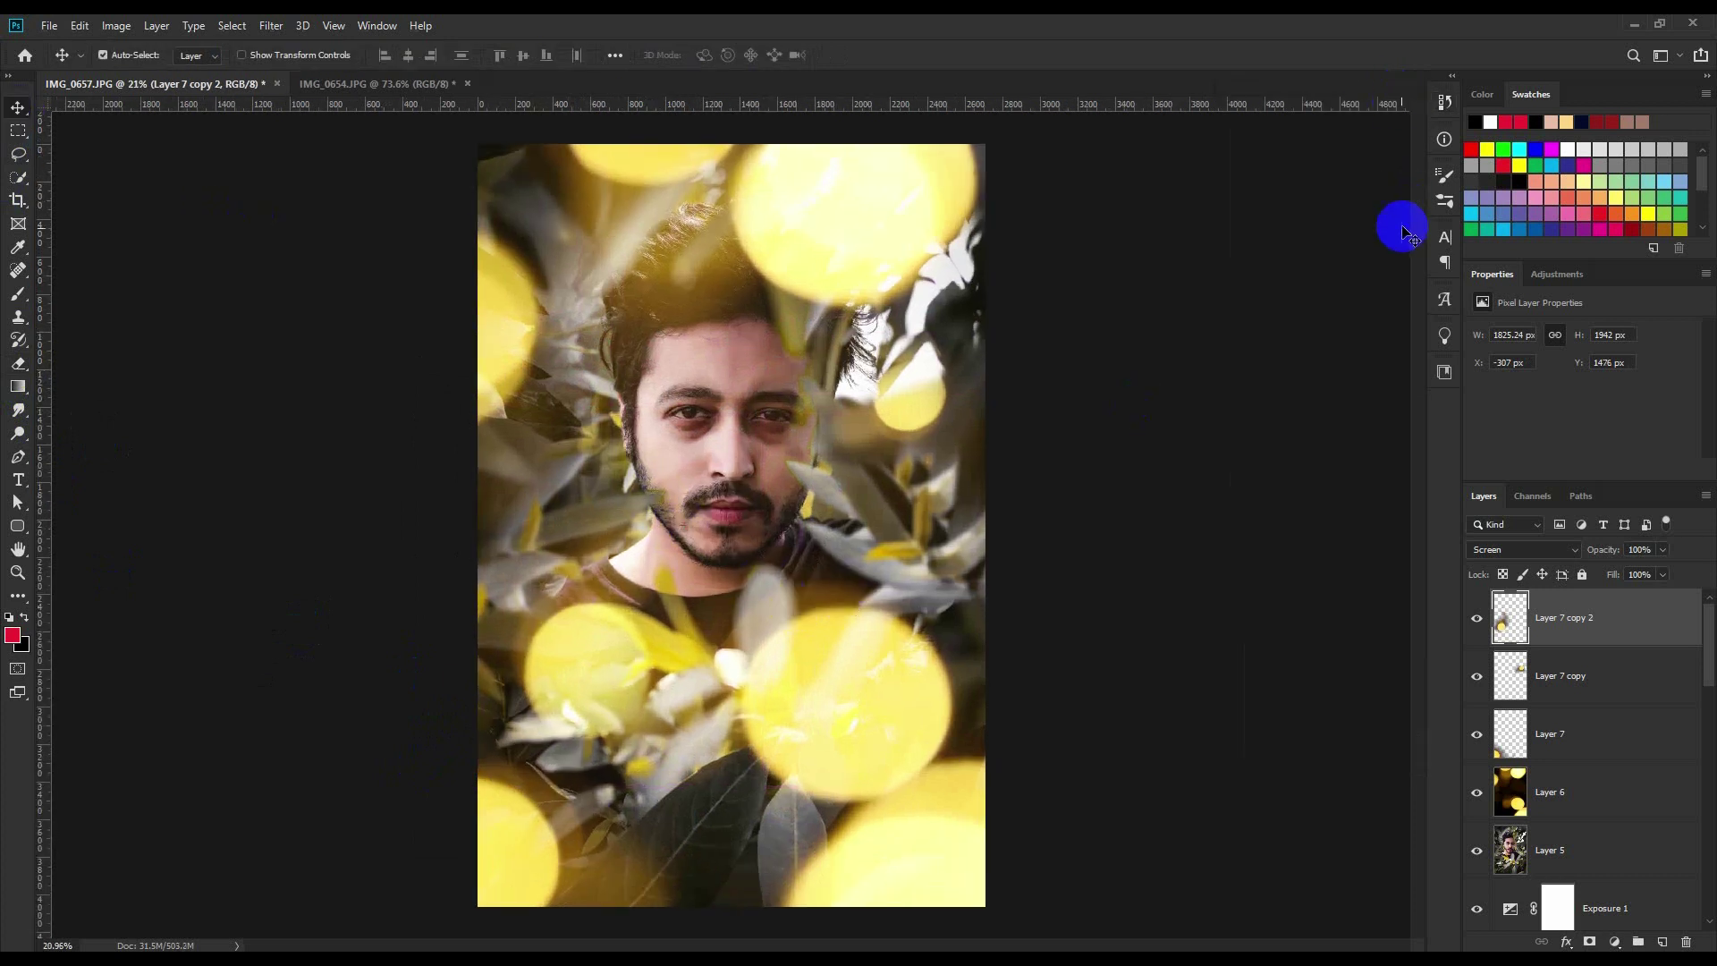
- Stamp visible into Layer 8 and in Camera Raw add dehaze and brighten the whites
key(ctrl+alt+shift+e)
scroll(867, 499, down, 1)
scroll(867, 498, down, 3)
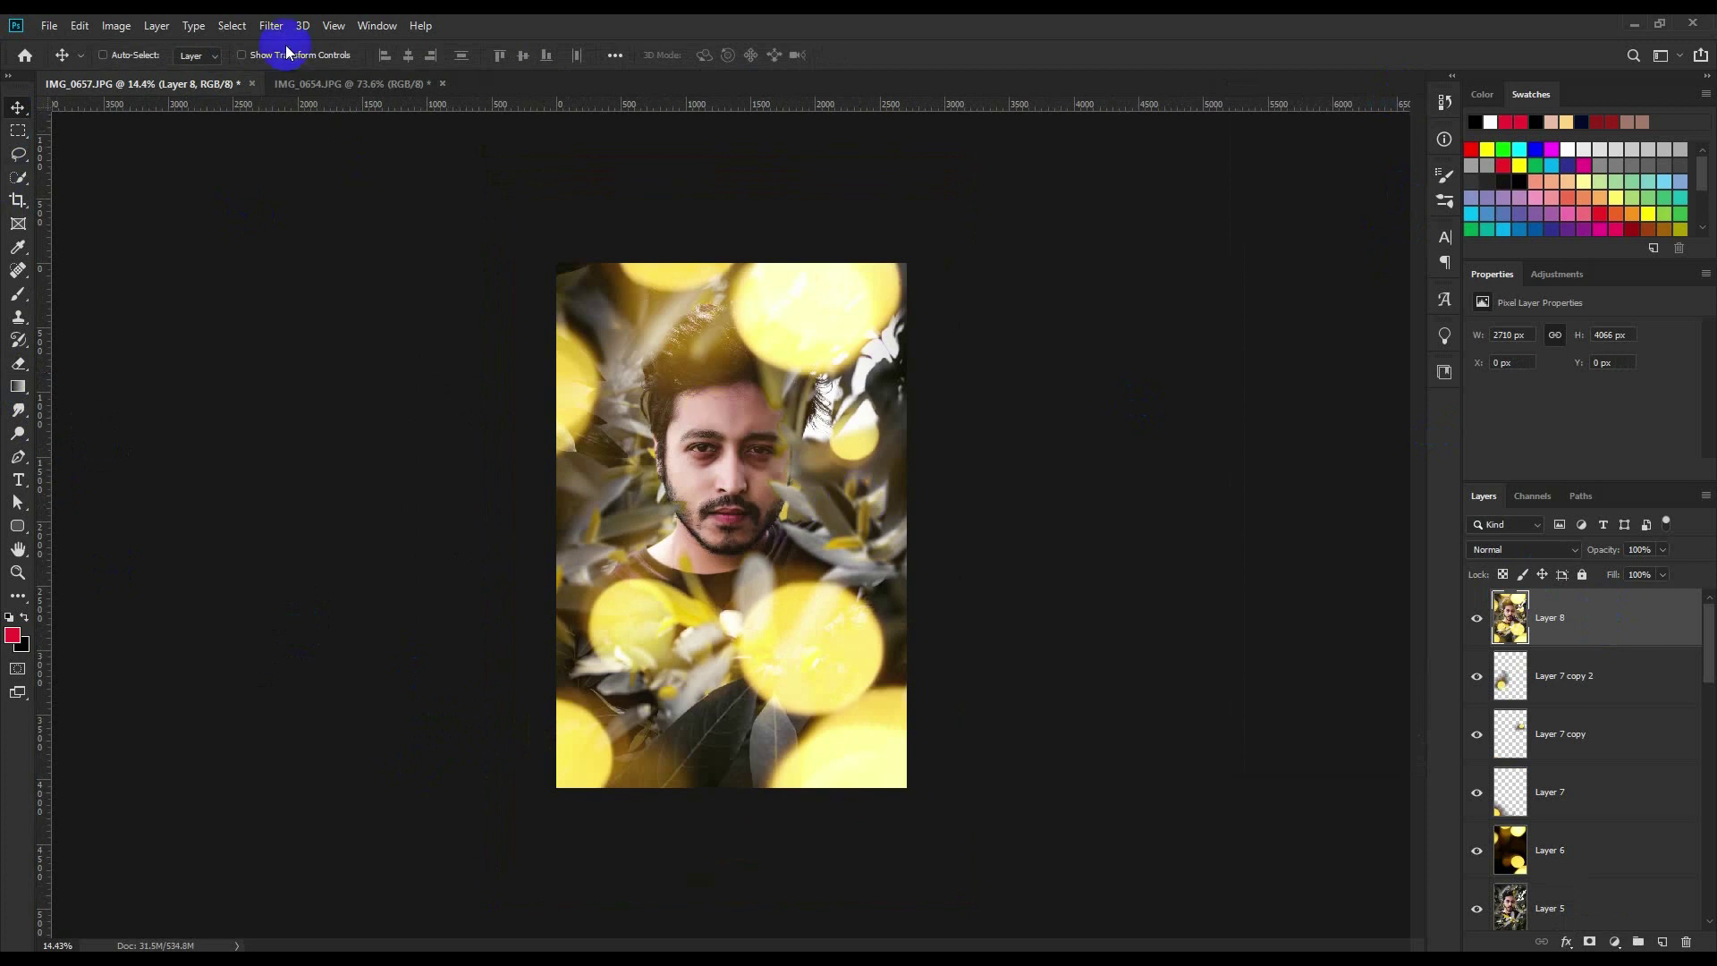
click(271, 25)
click(322, 127)
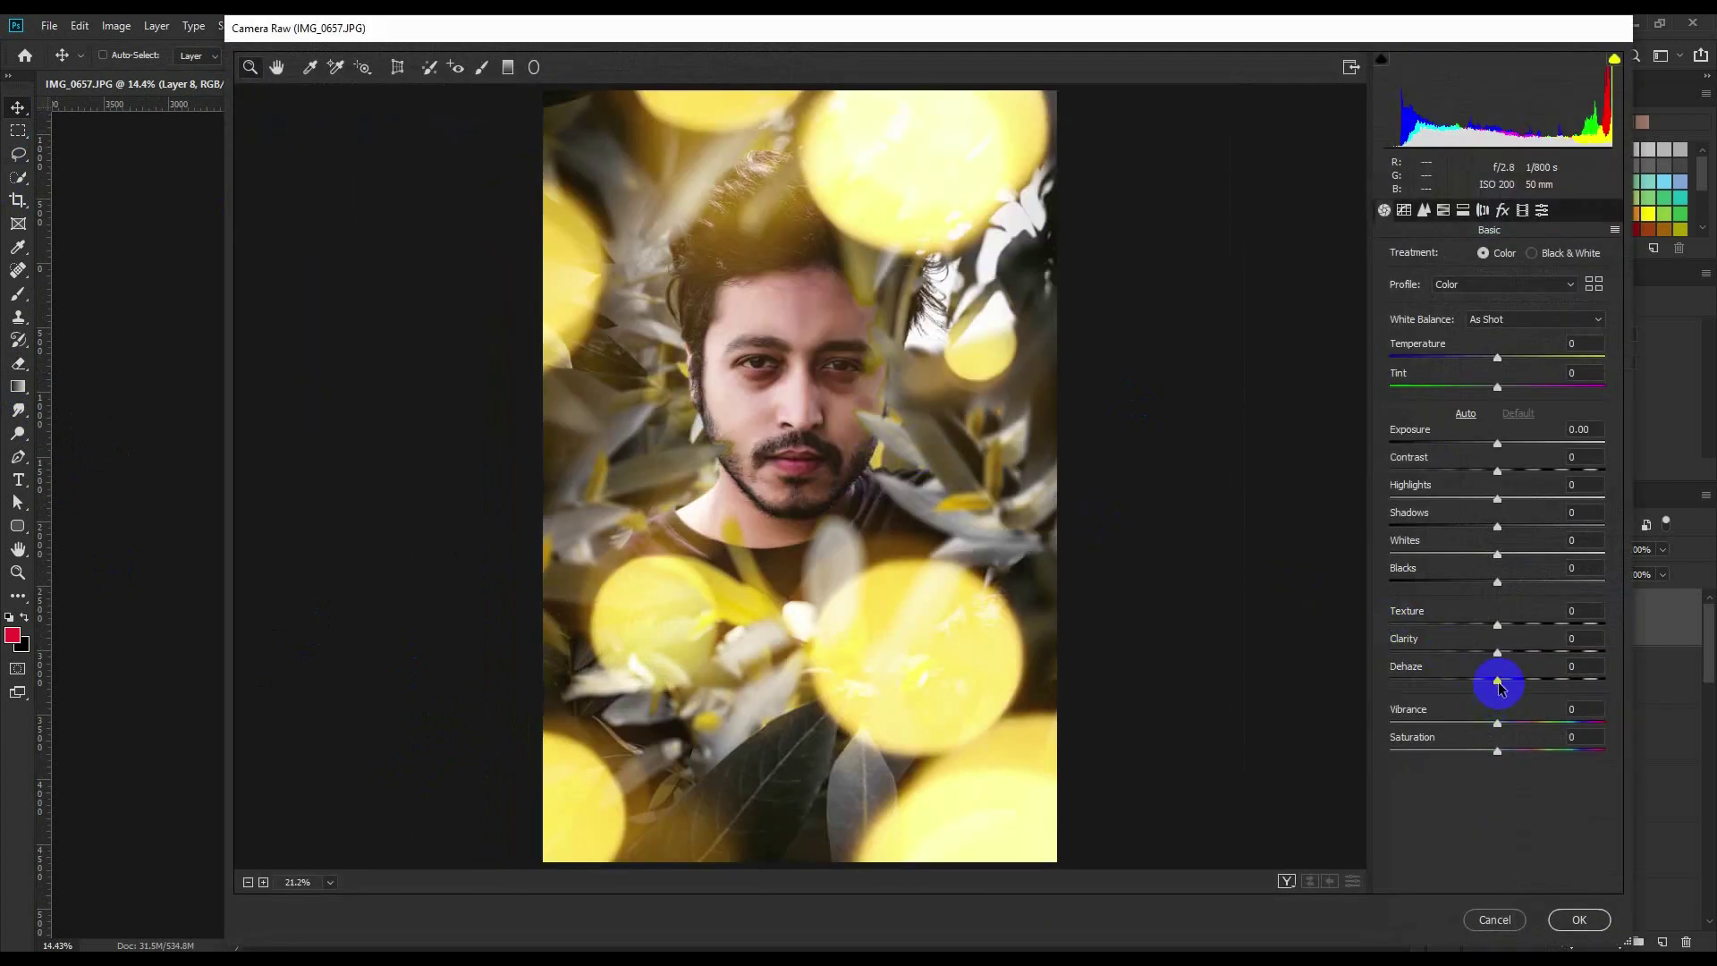
drag(1500, 685, 1502, 685)
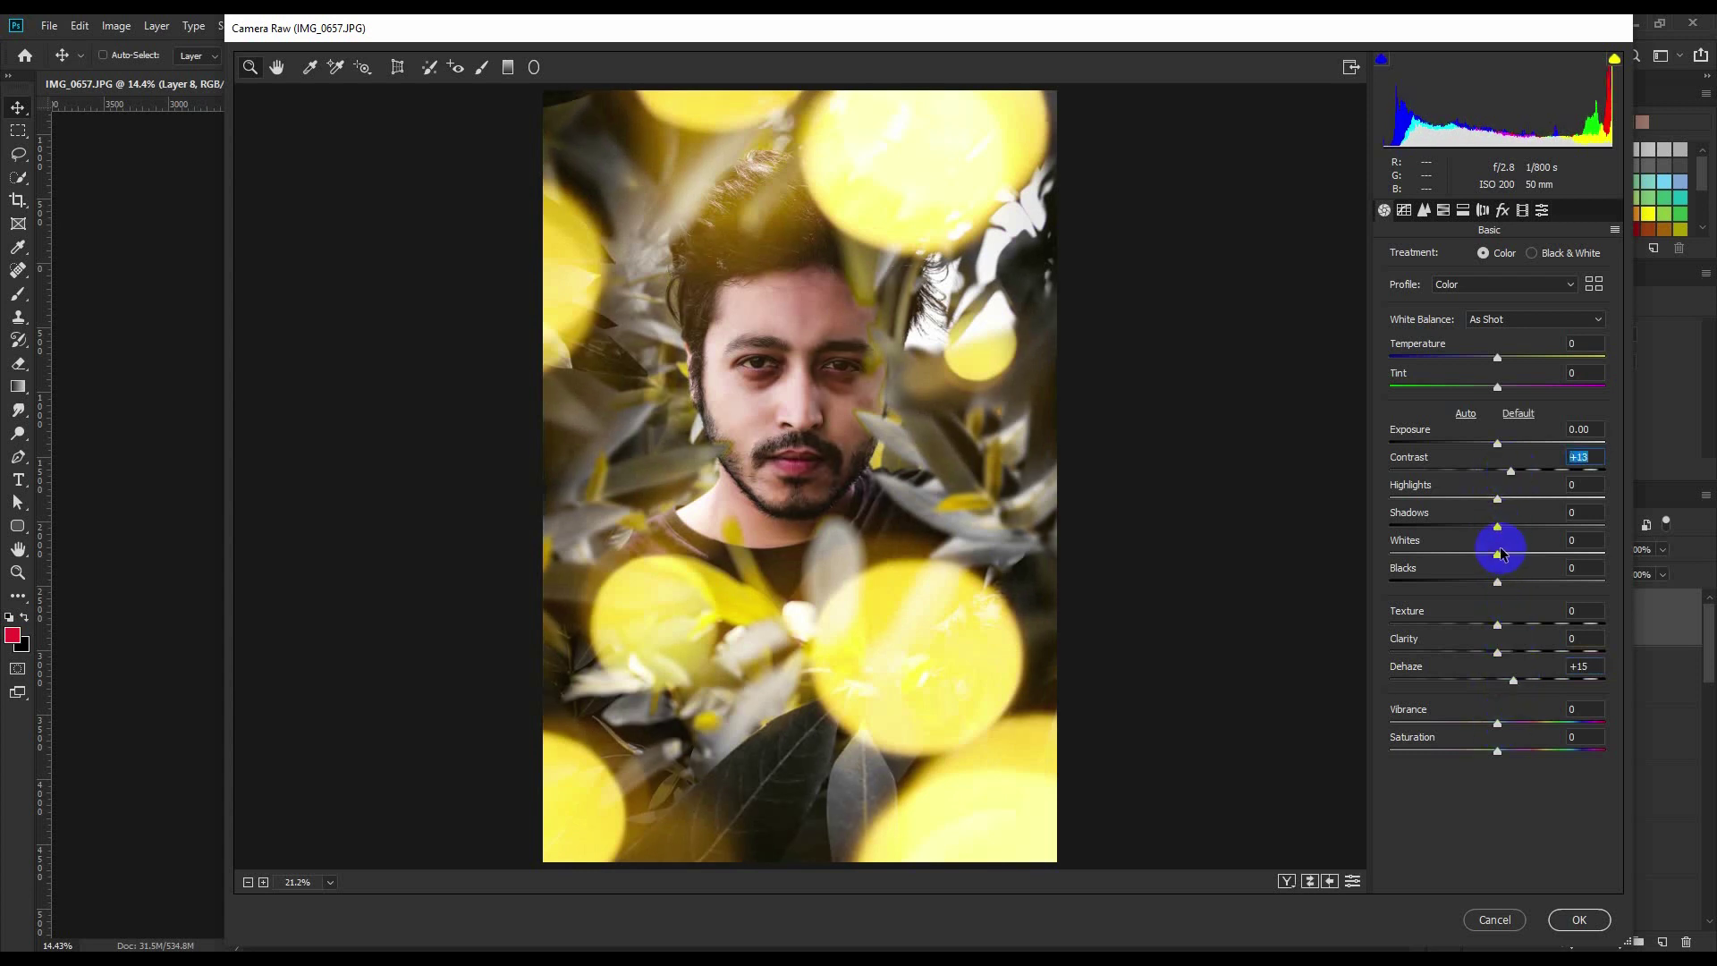
mouse_move(1491, 557)
mouse_down()
mouse_move(1537, 552)
mouse_move(1461, 560)
mouse_move(1508, 558)
mouse_up()
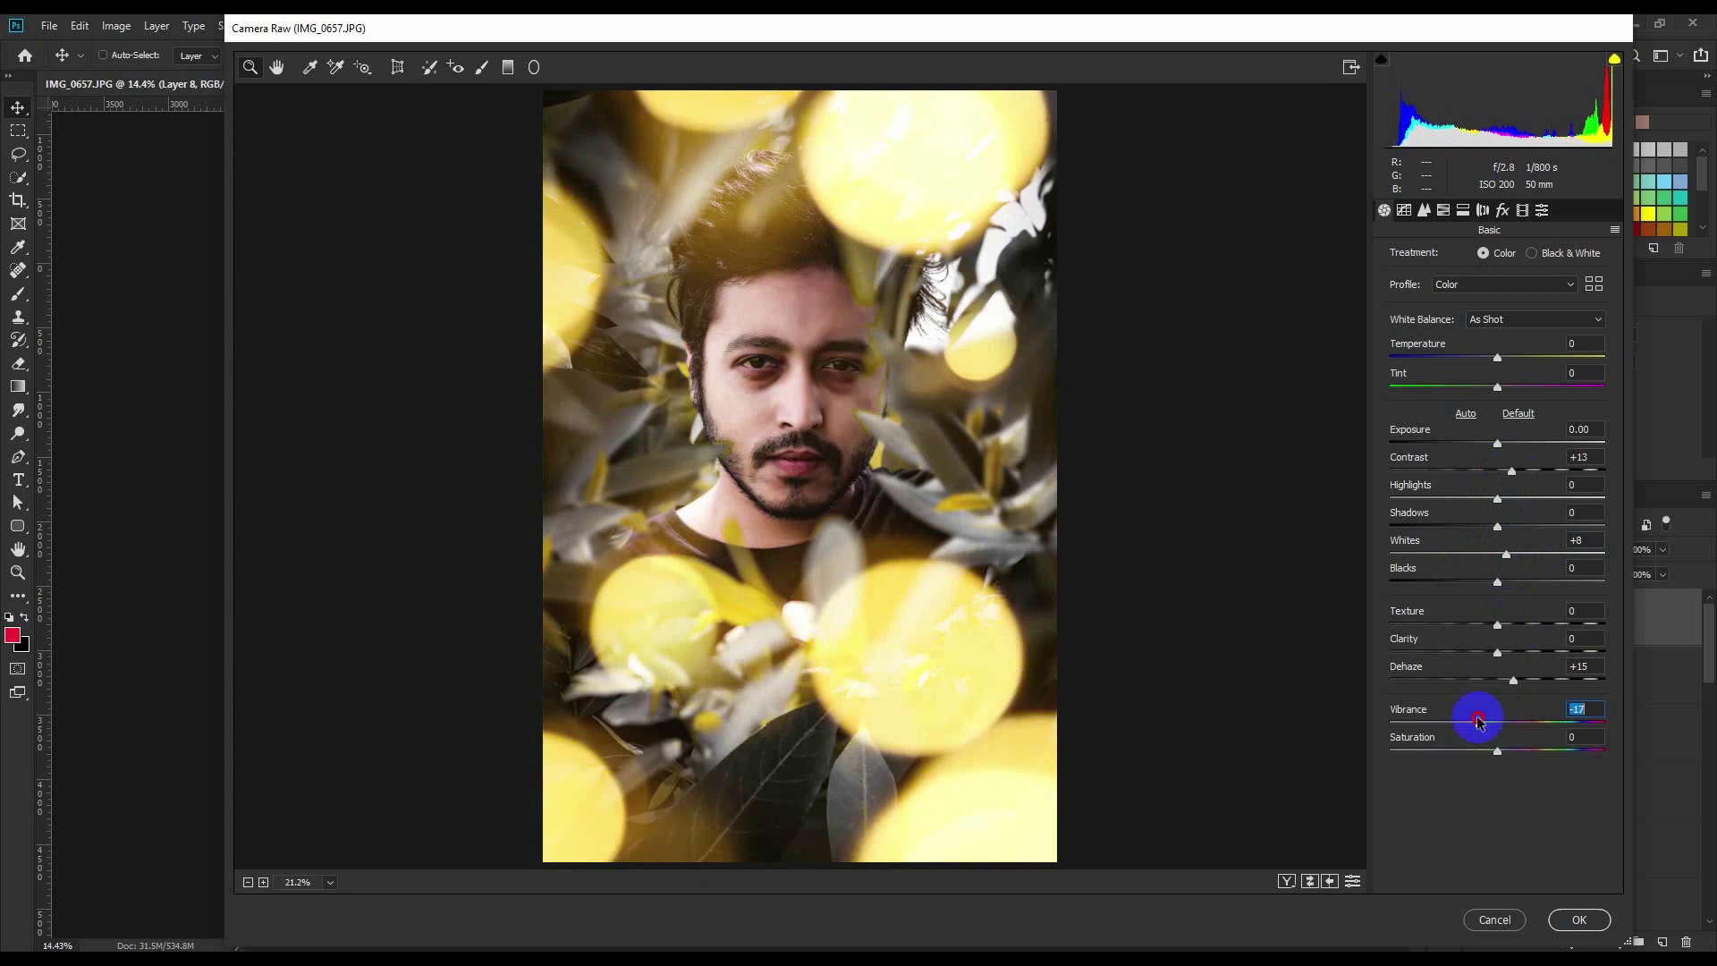
click(1580, 922)
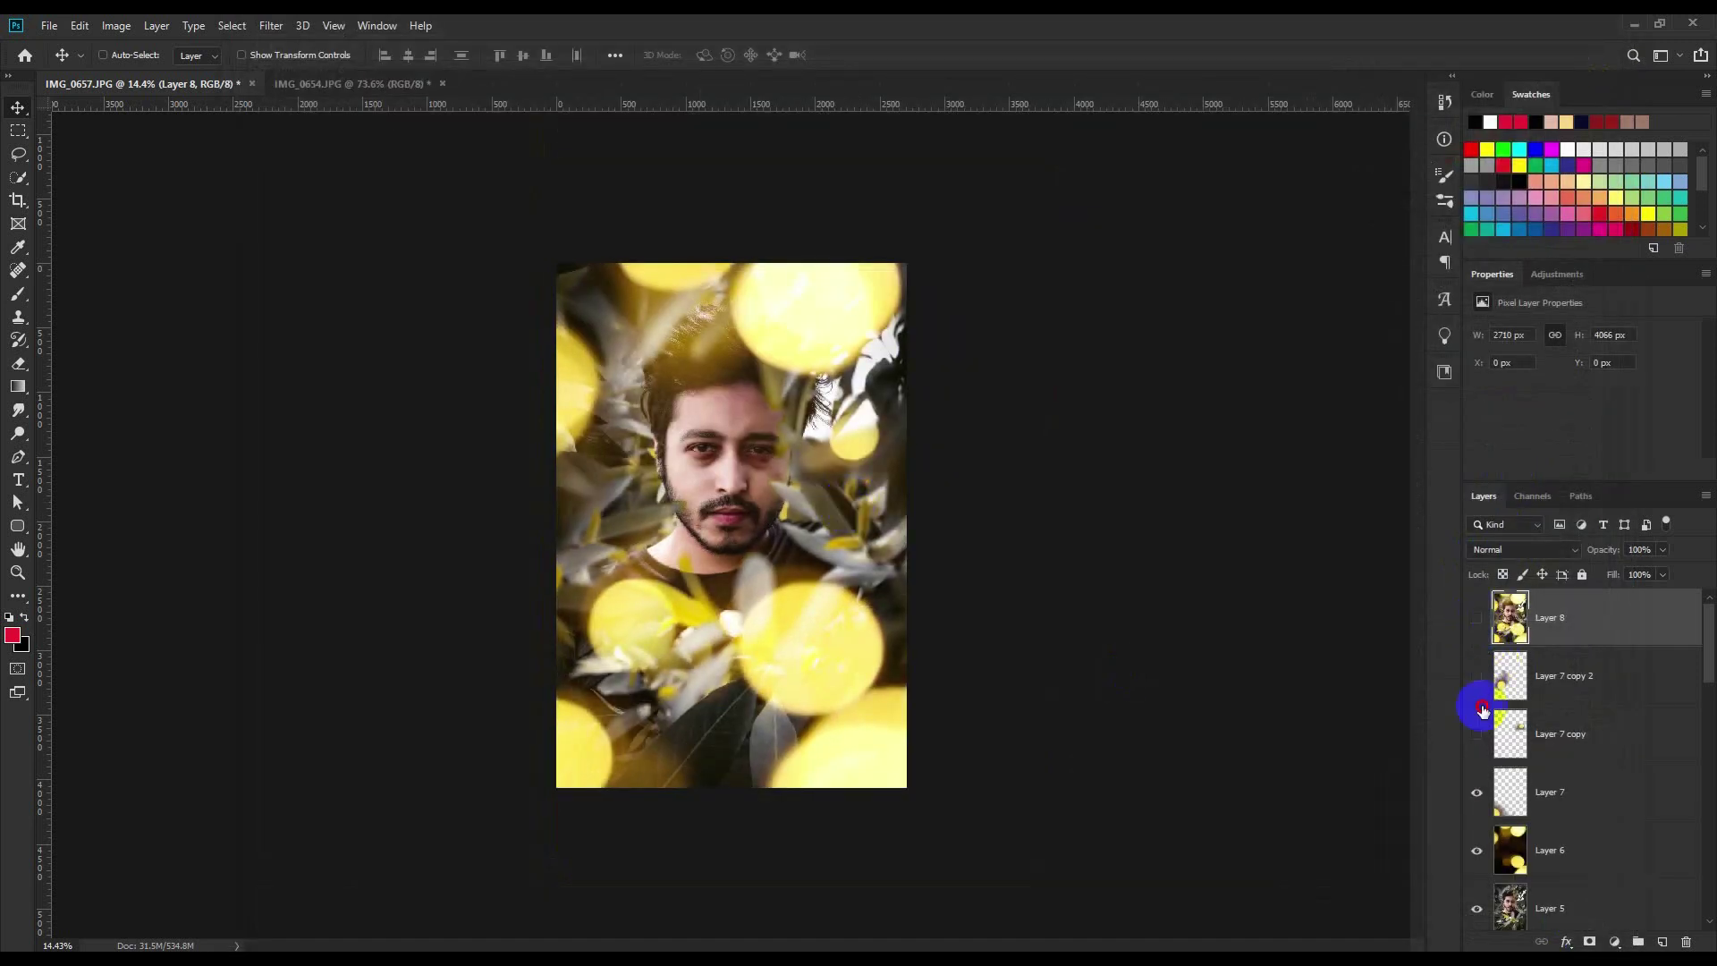
click(1485, 848)
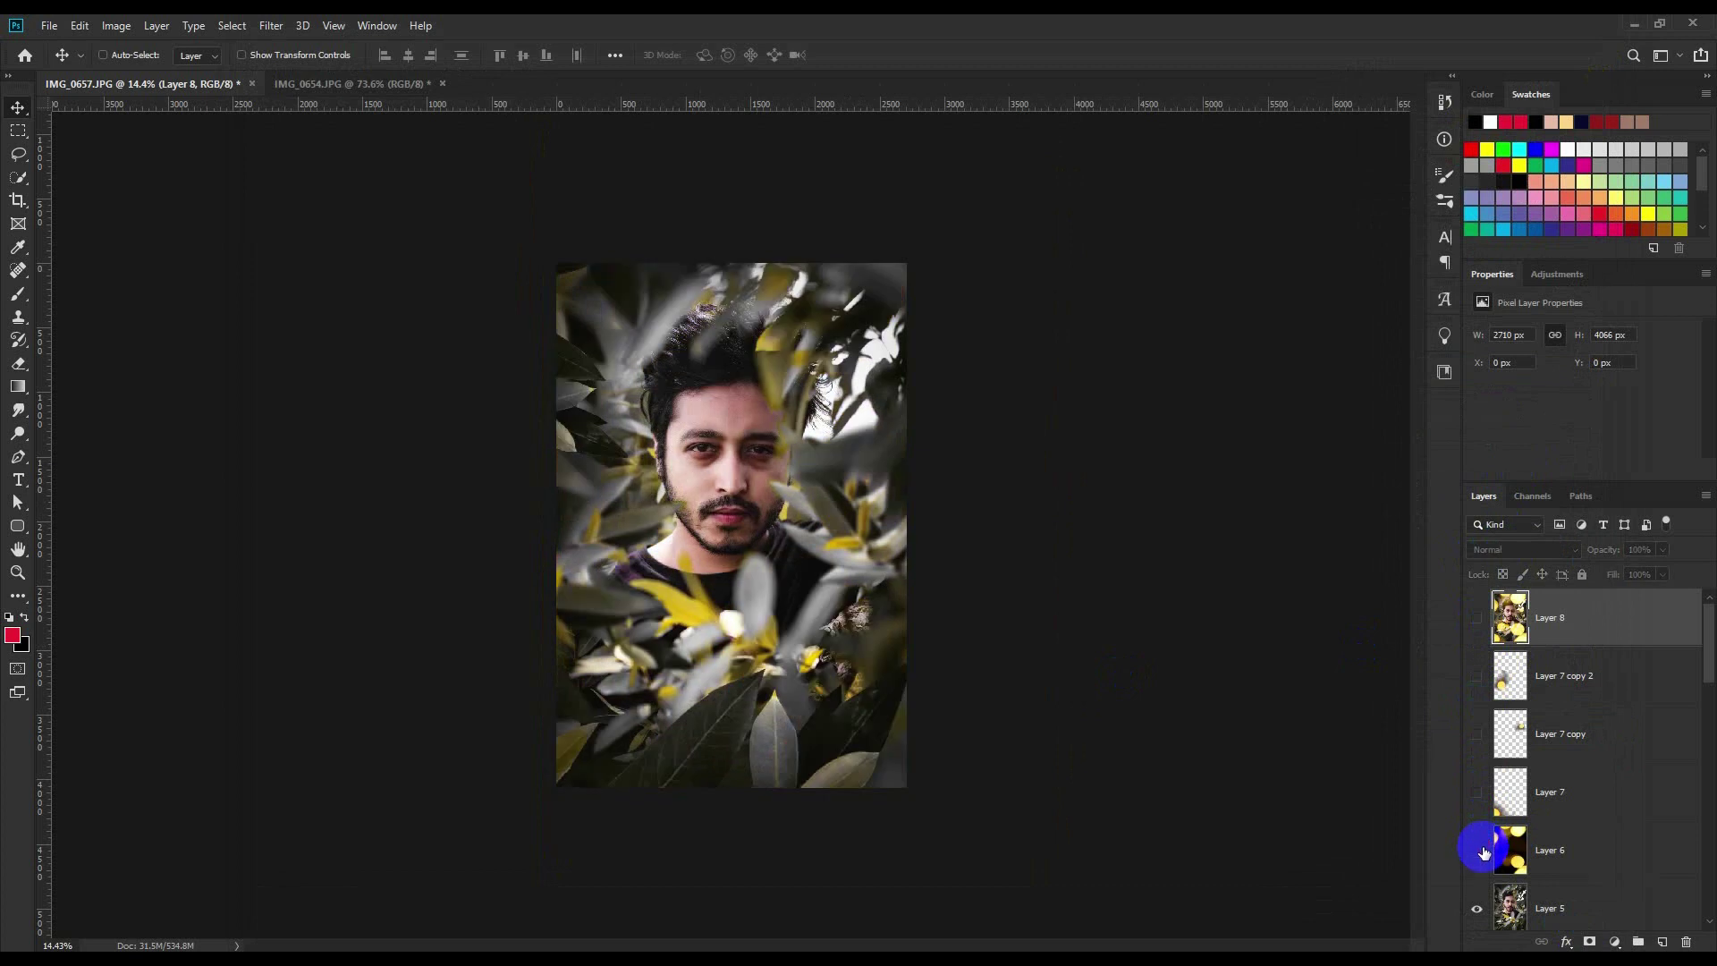
drag(1485, 852, 1485, 684)
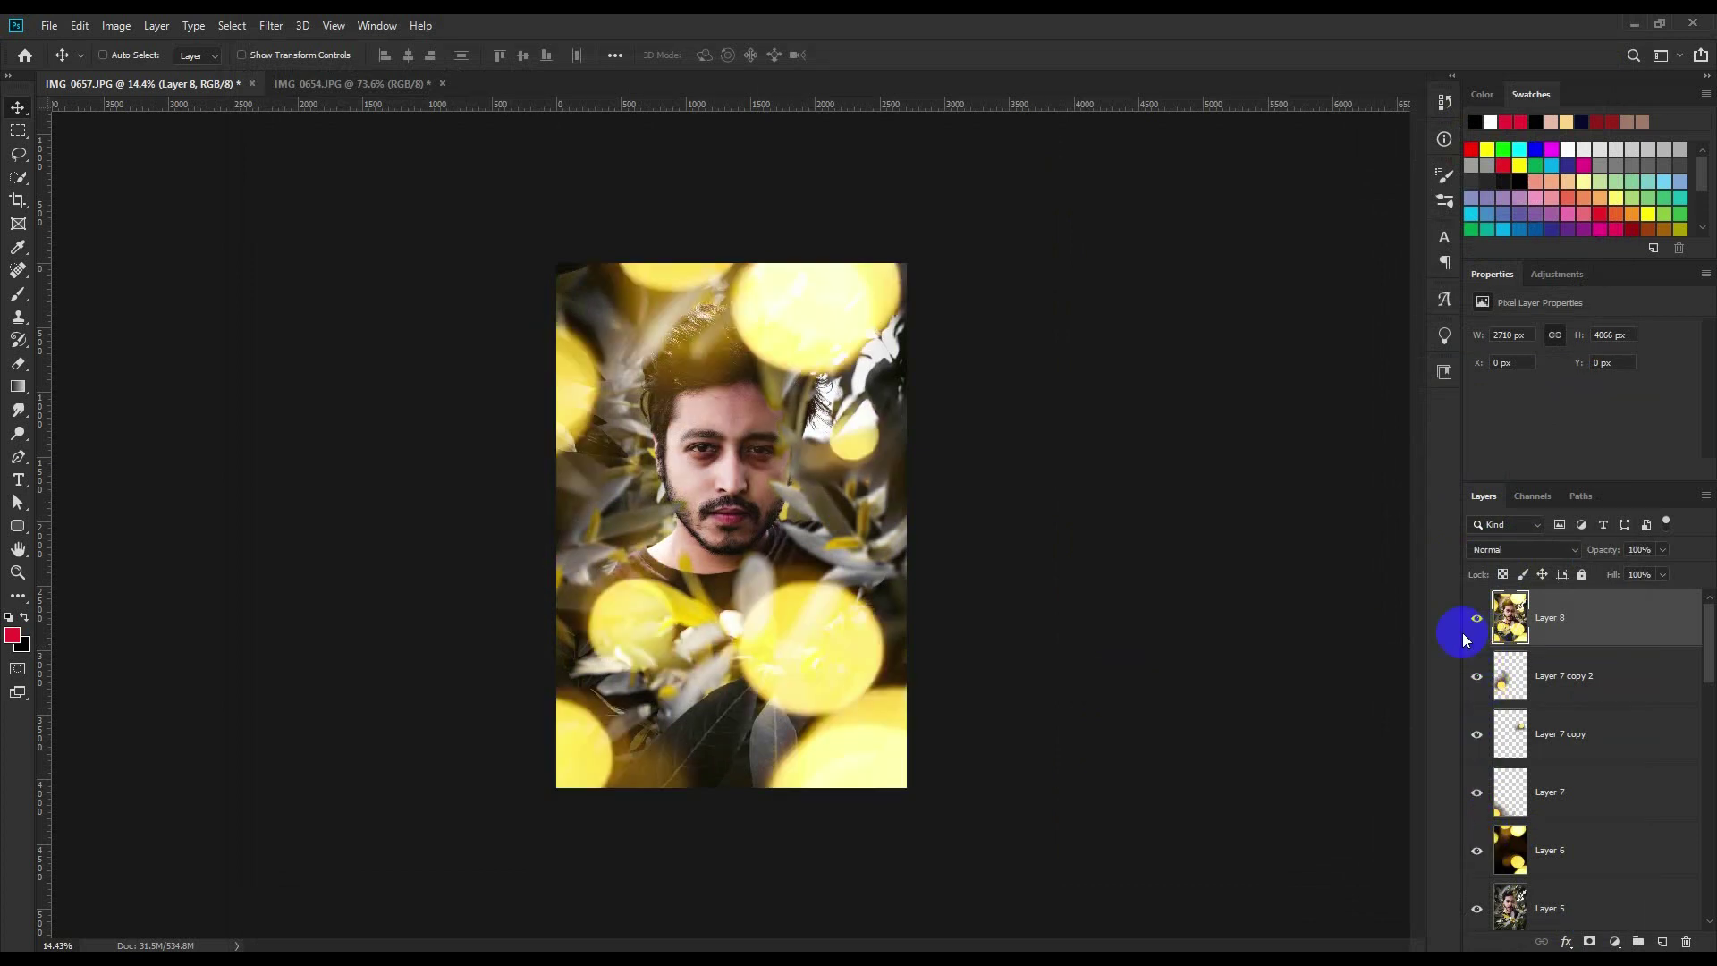
scroll(723, 563, up, 2)
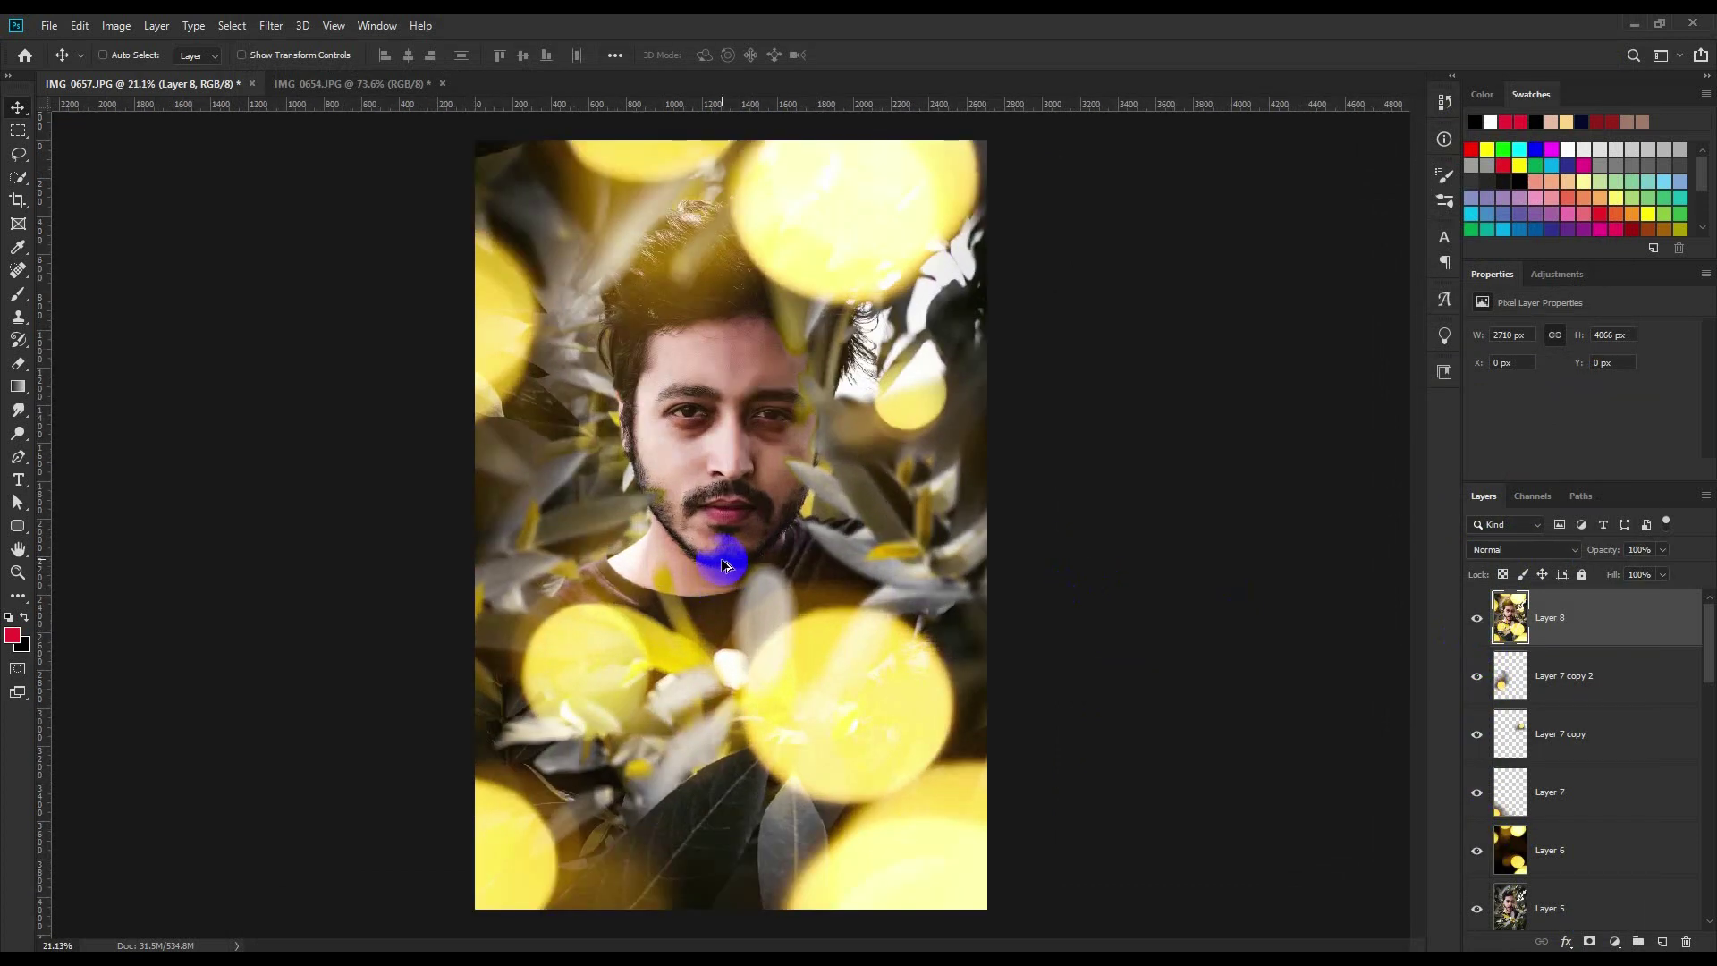